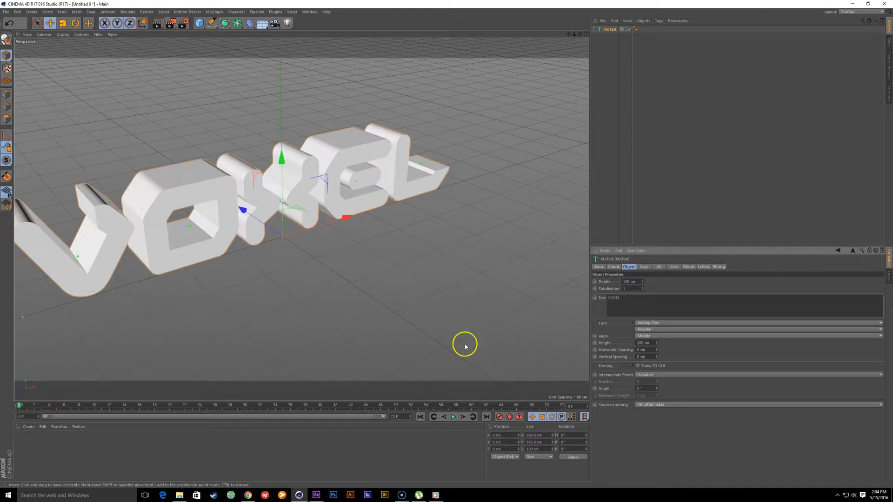
Step: Nest the VOXEL MoText object under a new Connect object and turn off Weld on the Connect
click(436, 494)
click(84, 105)
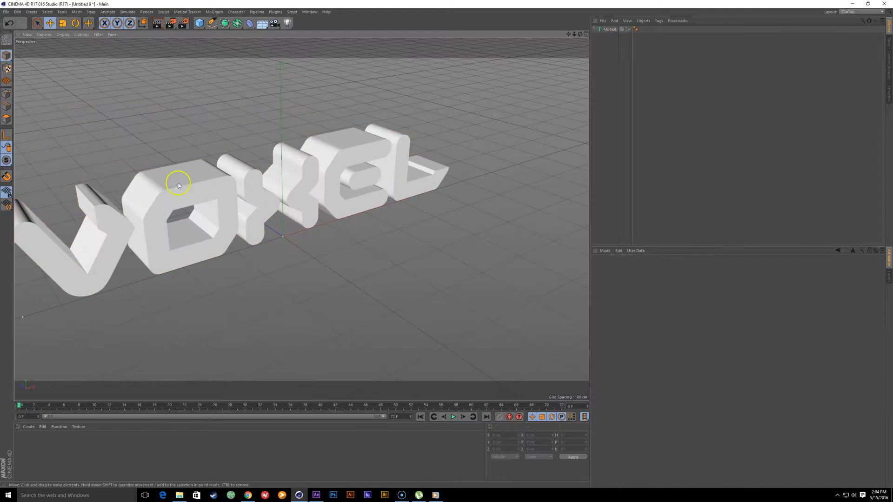
alt+middle_drag(235, 247, 294, 239)
alt+drag(294, 239, 342, 228)
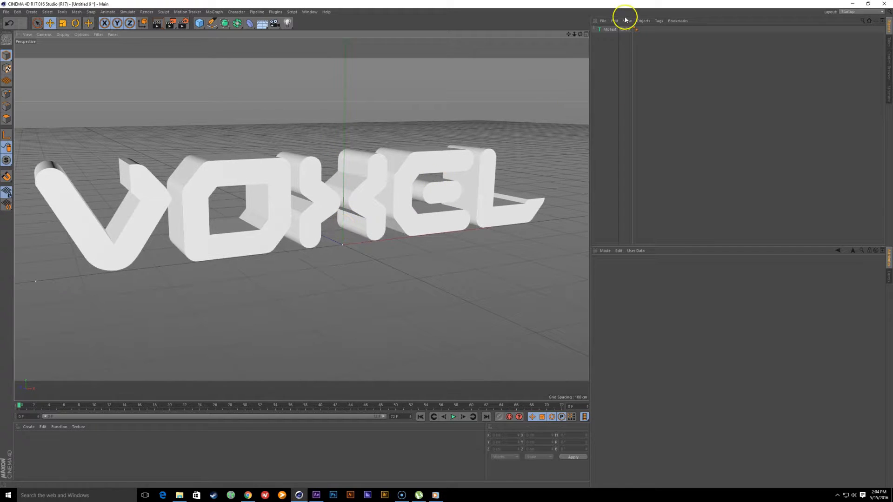
click(609, 29)
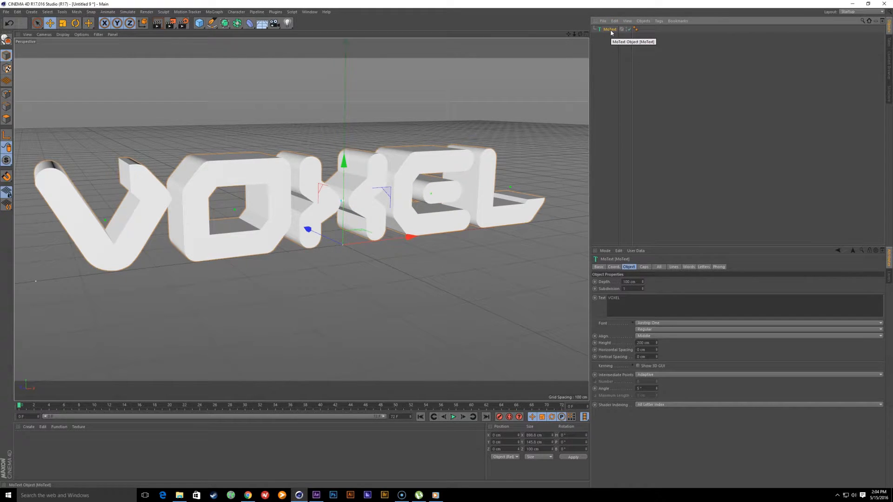
click(242, 78)
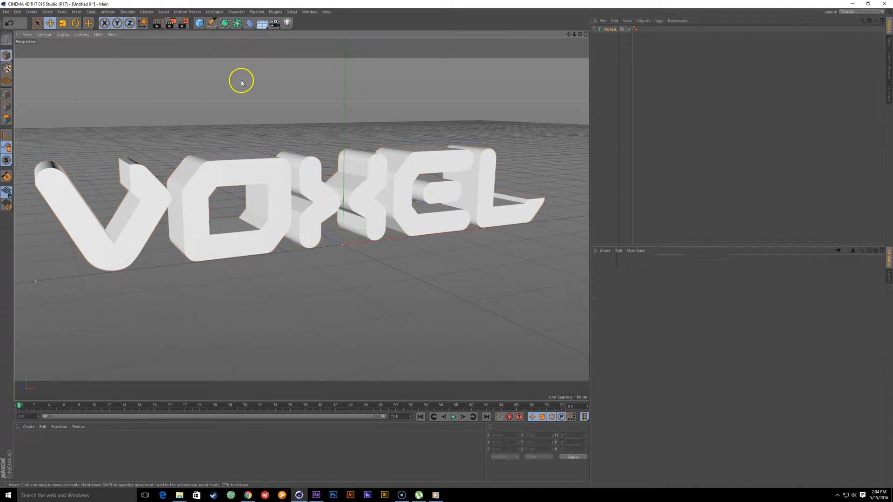
click(237, 24)
click(315, 44)
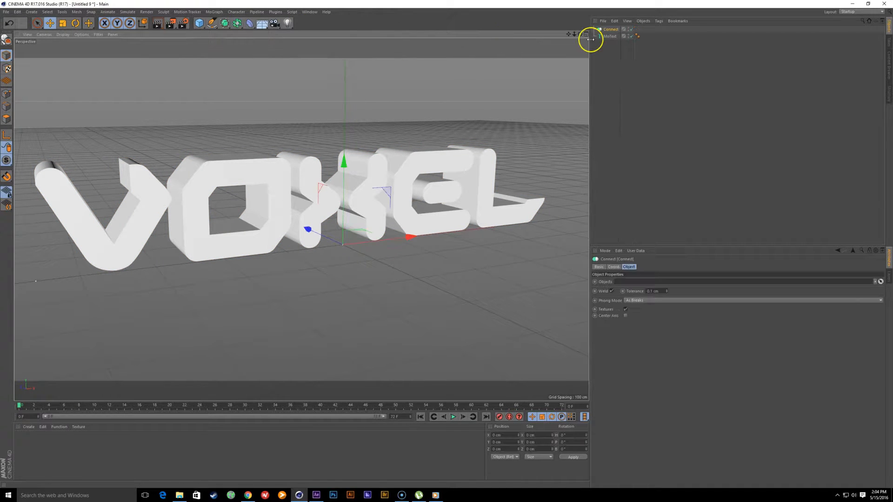
drag(612, 39, 613, 29)
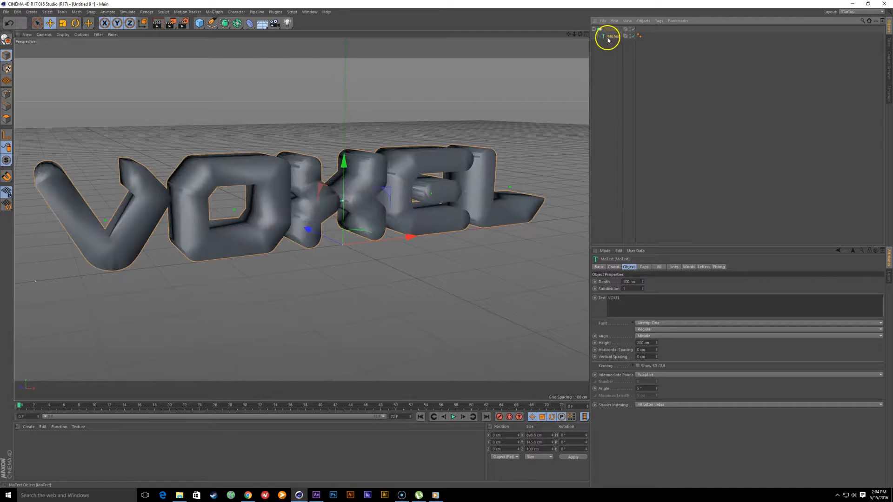
click(612, 292)
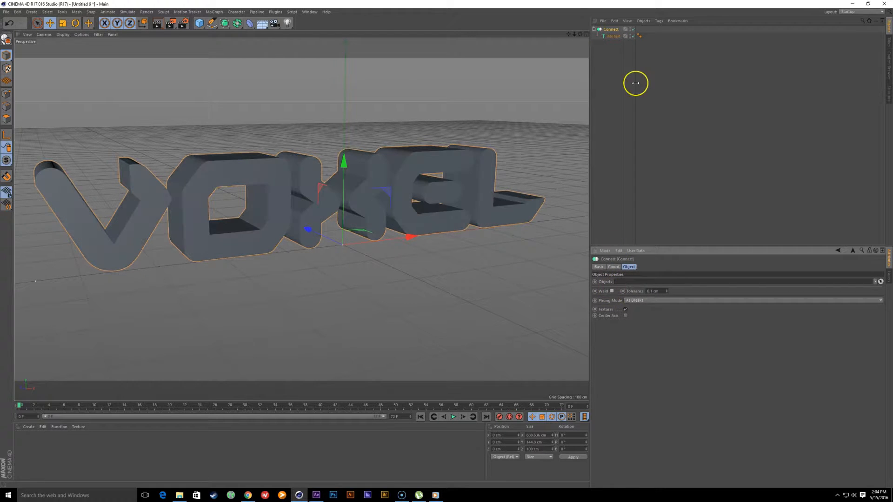
Step: Convert the Connect object to an editable polygon object and delete all its polygon selection tags
key(c)
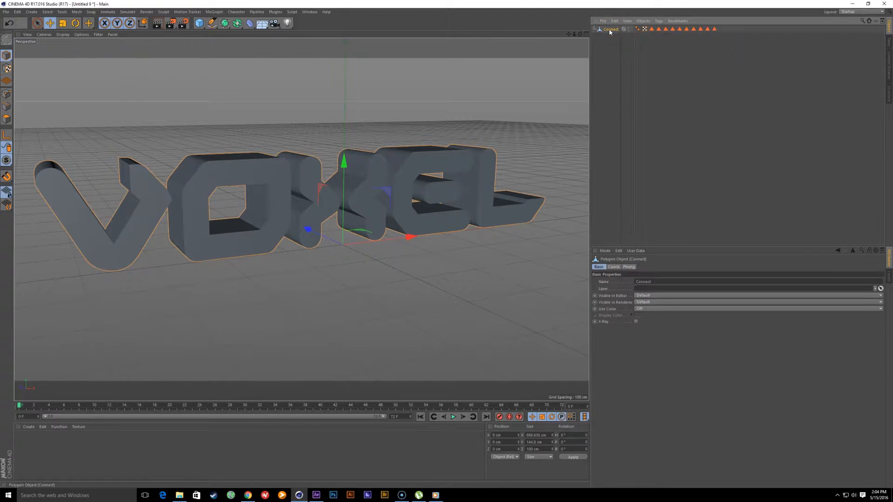
click(652, 29)
shift+click(718, 29)
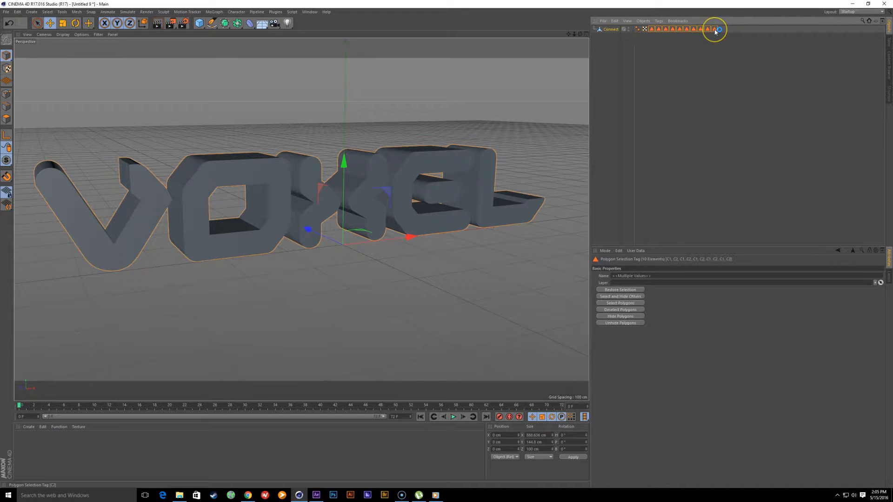
key(Delete)
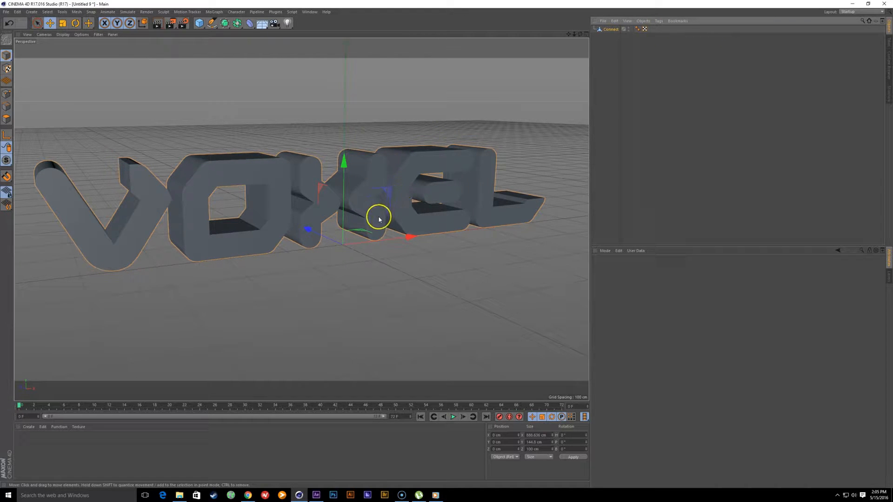
Step: Add a MoGraph Cloner and a Cube primitive to the scene
alt+drag(378, 221, 387, 220)
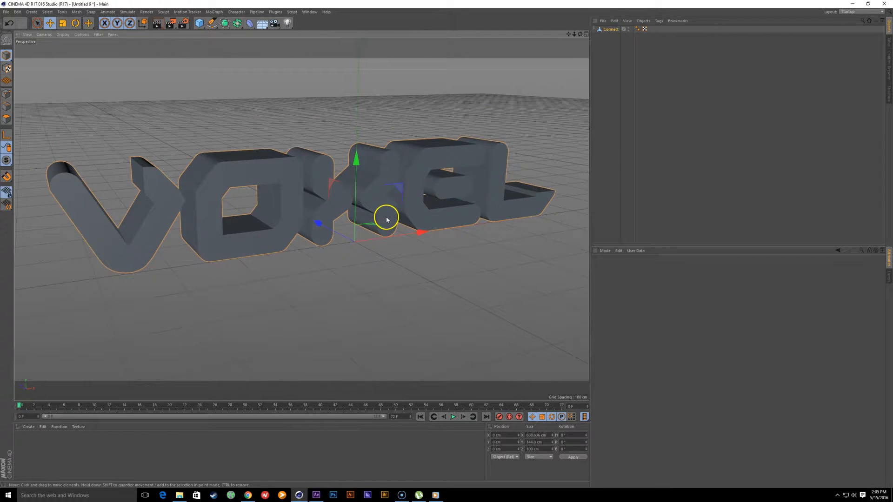
key(shift+c)
text(cloner)
key(Return)
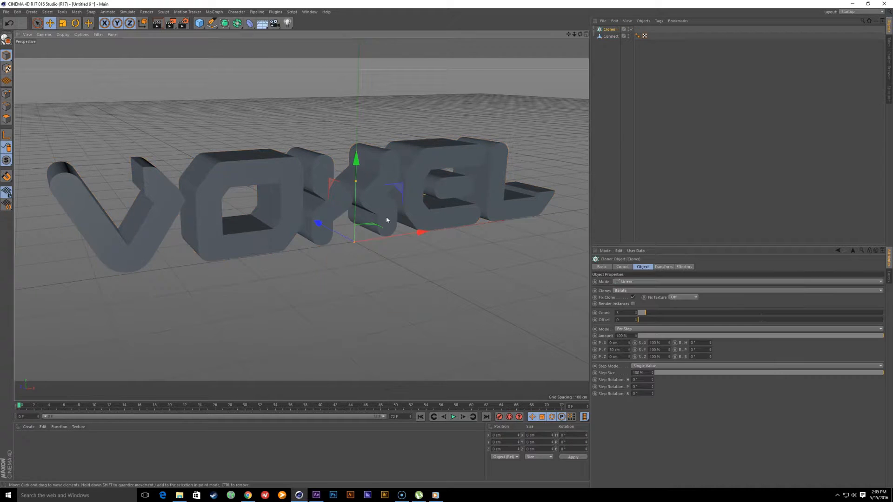
key(shift+c)
text(cube)
key(Return)
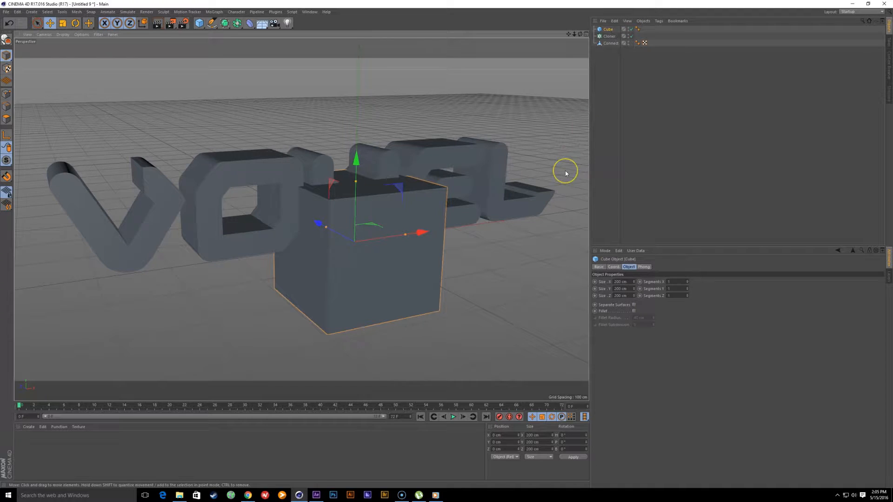
key(shift+c)
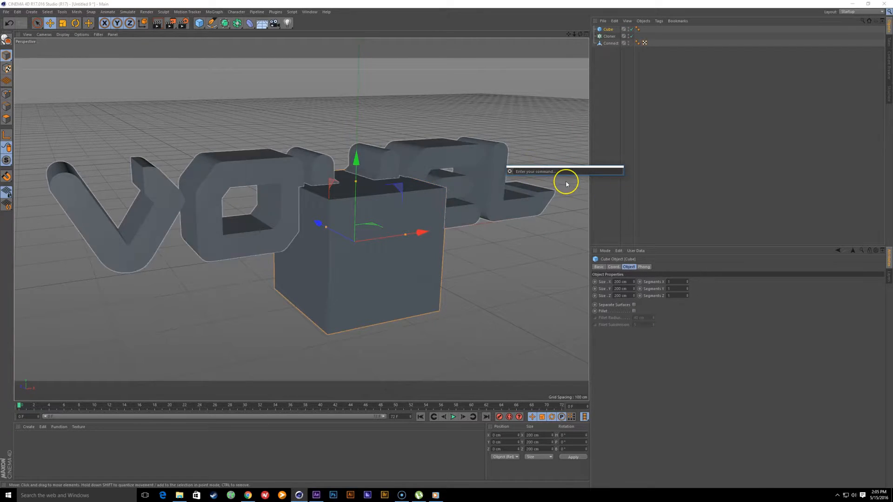
text(mo)
key(BackSpace)
key(BackSpace)
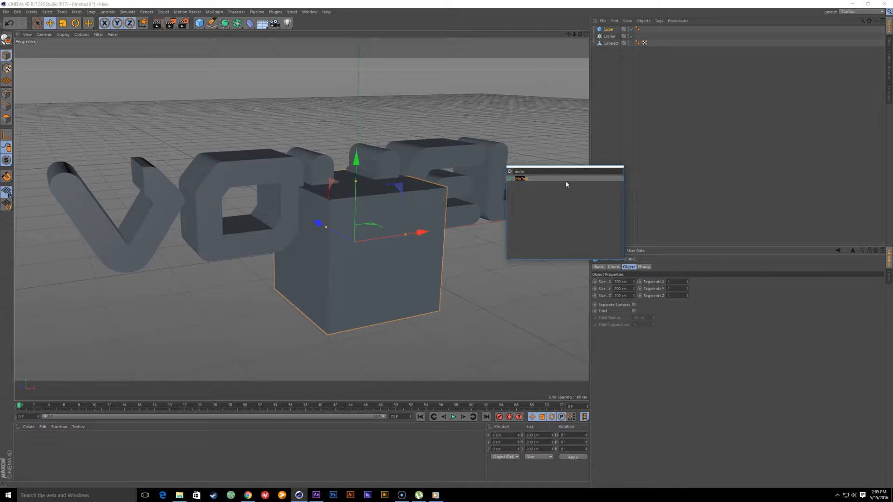
key(Escape)
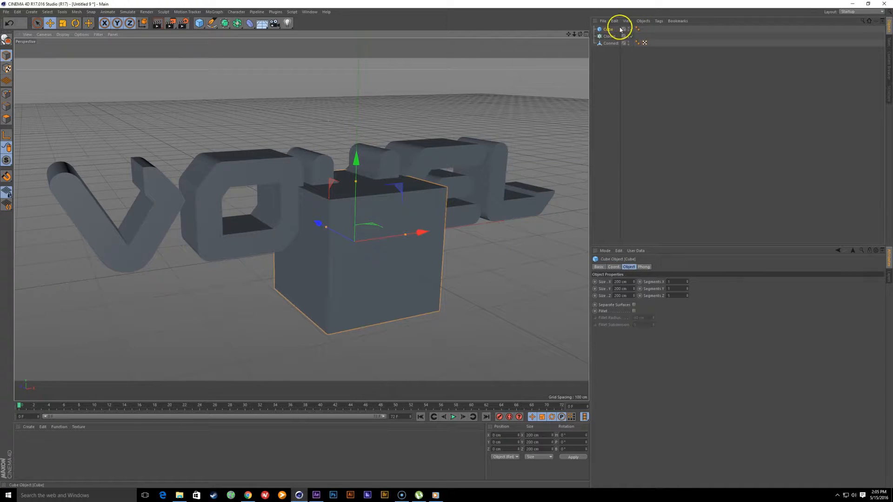
Step: Make the Cube a child of the Cloner and scale the Cube down uniformly to about 32 cm
drag(612, 38, 612, 37)
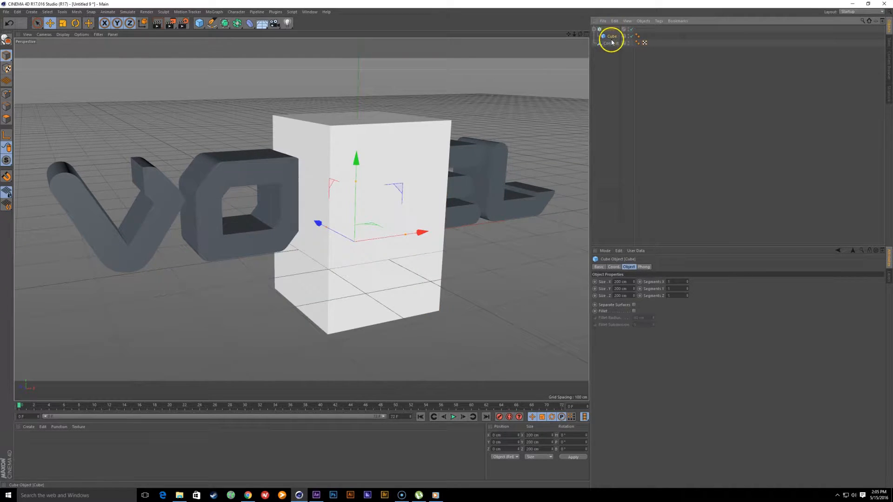
key(t)
drag(490, 229, 333, 364)
Step: Set the Cloner's mode to Grid Array
click(607, 29)
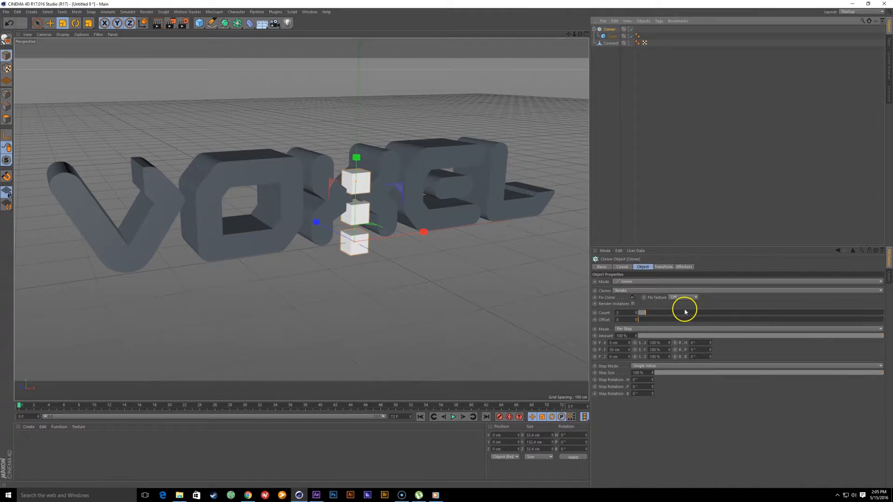
click(632, 282)
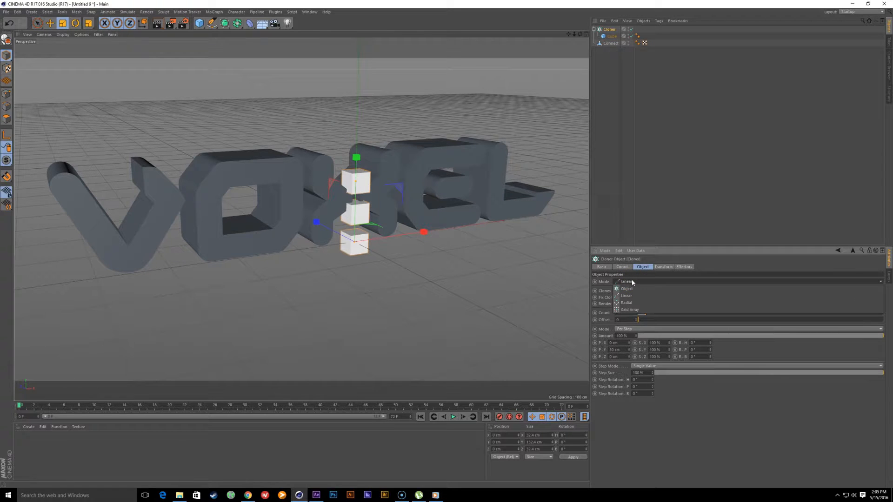
click(640, 309)
Step: In the front view, raise the Cloner to about Y 63 cm and stretch its grid to about 971 cm wide and 225 cm high around the text
alt+middle_drag(431, 289, 413, 255)
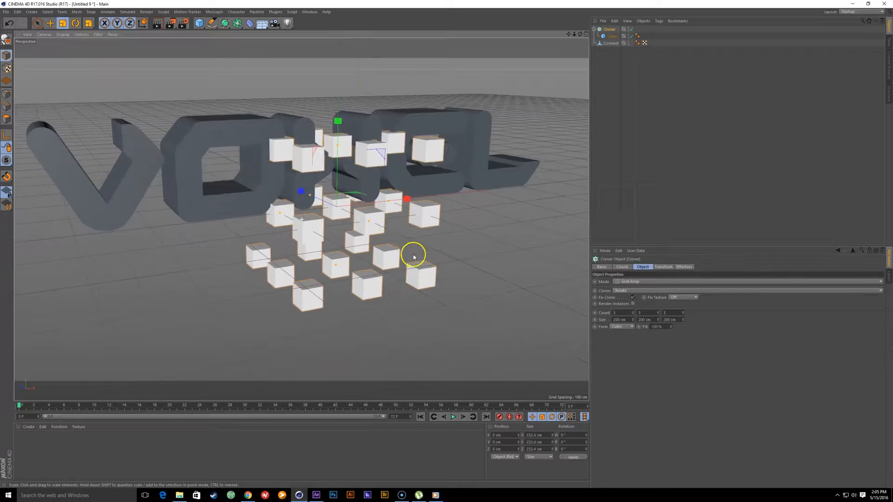
alt+drag(412, 256, 356, 204)
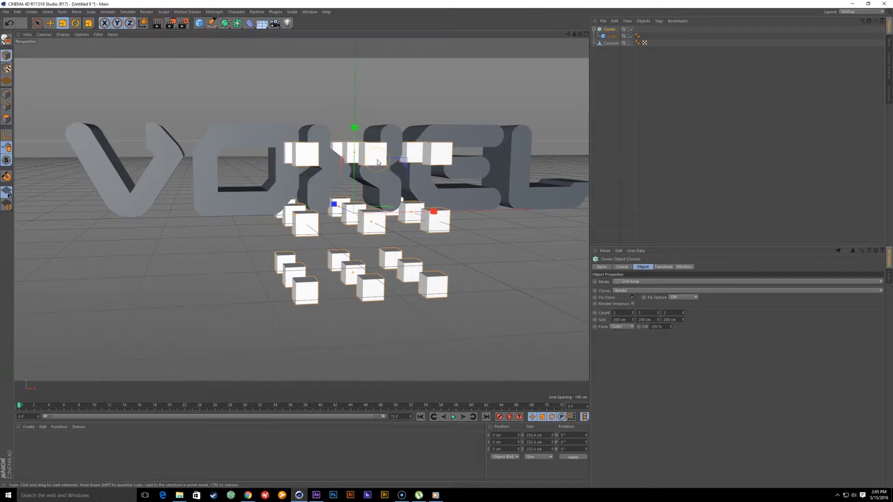
key(F3)
key(F4)
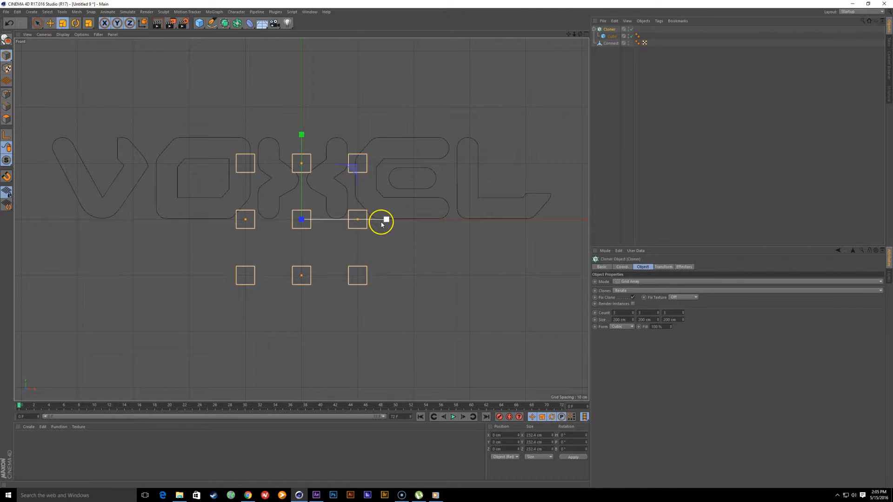
alt+right_drag(408, 219, 383, 220)
alt+middle_drag(383, 221, 412, 242)
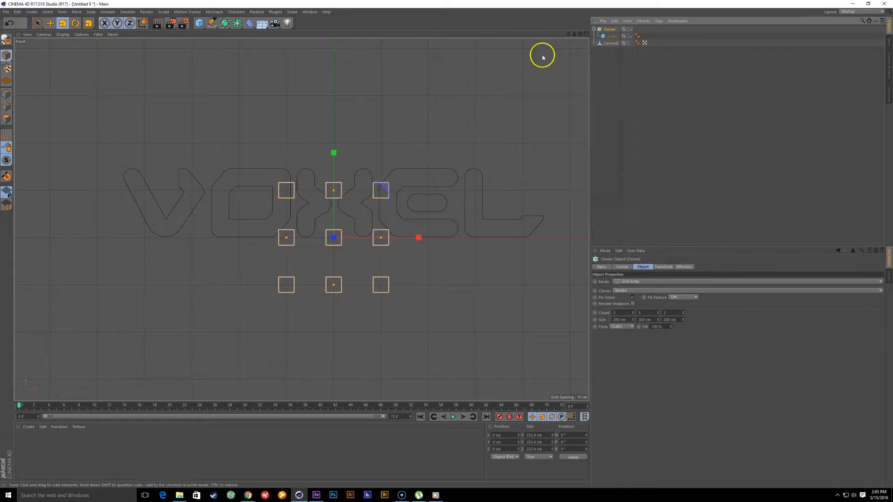
key(e)
drag(334, 166, 340, 136)
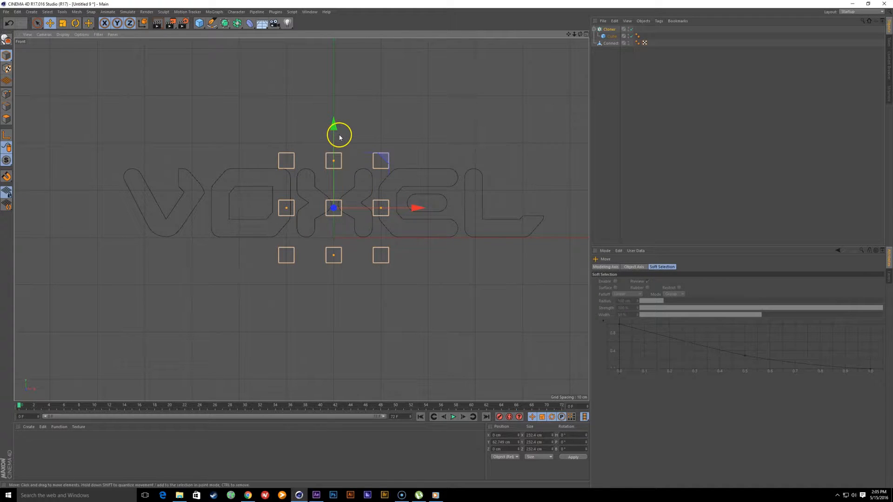
drag(386, 215, 564, 227)
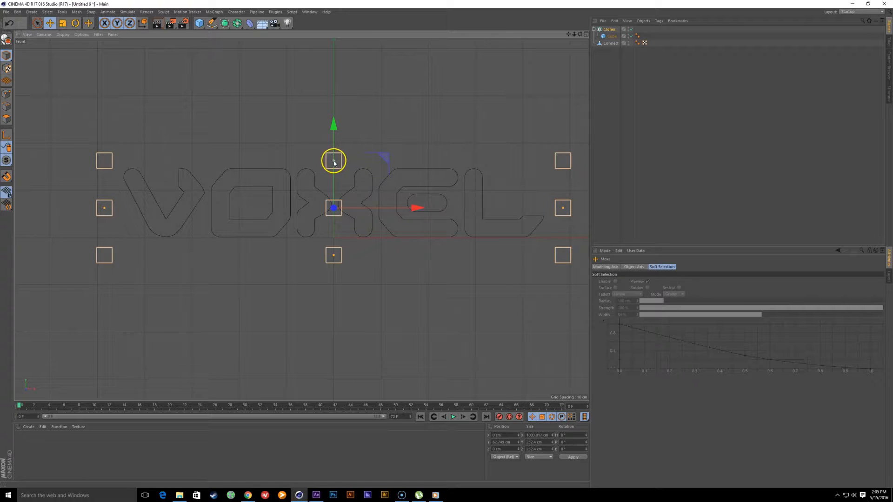
drag(334, 161, 335, 155)
Step: In the perspective view, reduce the Cloner grid's depth to about 55 cm and shift it along Z to about 55 cm
key(F1)
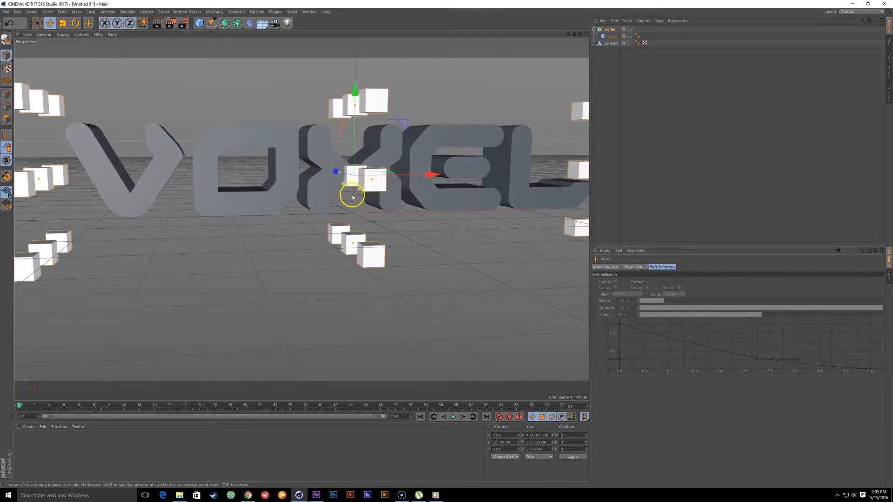
alt+drag(352, 198, 437, 246)
mouse_move(367, 163)
mouse_down()
mouse_move(377, 163)
mouse_move(339, 163)
mouse_move(363, 163)
mouse_move(327, 173)
mouse_move(255, 155)
mouse_move(293, 146)
mouse_up()
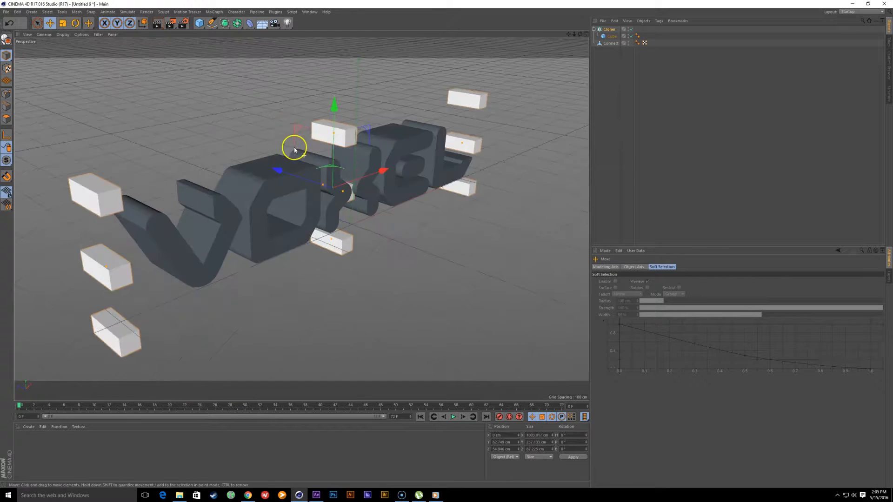
alt+drag(386, 193, 377, 201)
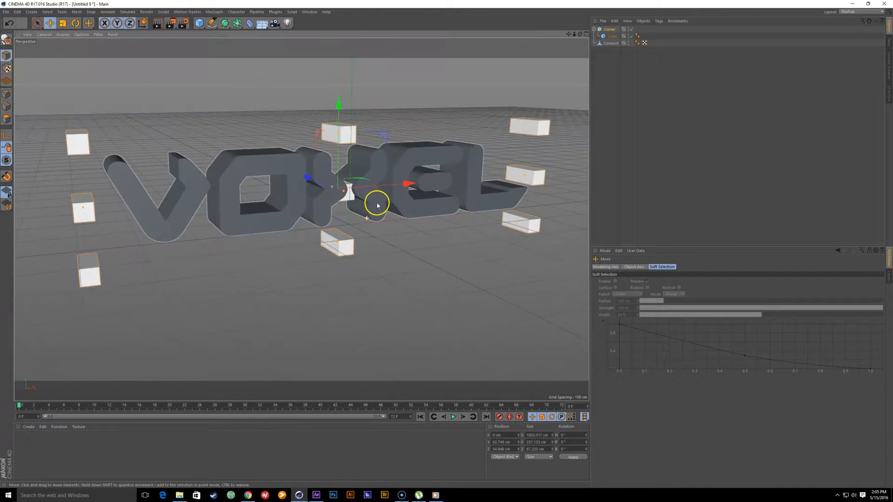
Step: Increase the Cloner's count to 37 in X and 11 in Y so the cubes fill the grid
click(610, 30)
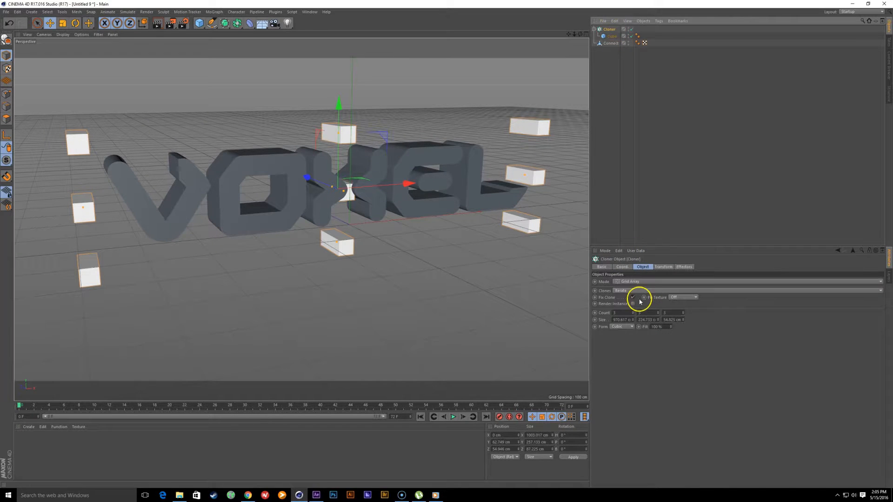
drag(632, 313, 658, 311)
alt+drag(456, 274, 289, 251)
alt+middle_drag(289, 252, 269, 261)
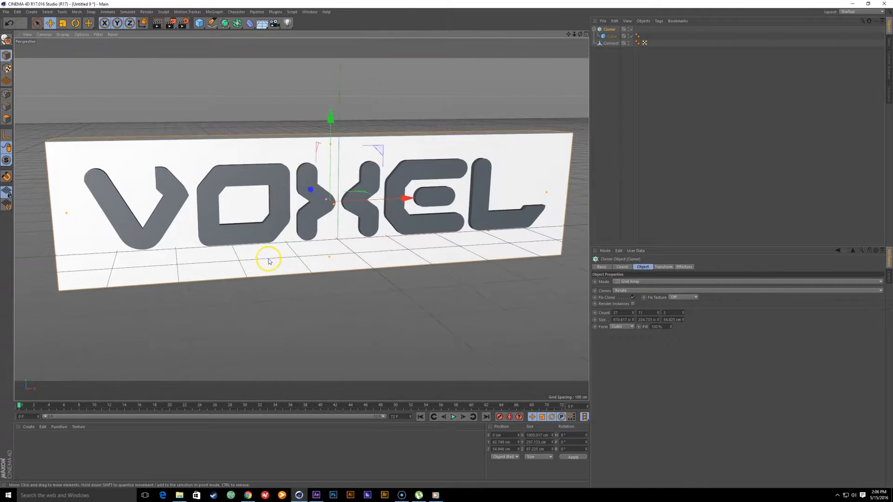
Step: Rename the Connect polygon object to "voxel source" and hide it in both the editor and the renderer
alt+drag(270, 261, 268, 270)
mouse_move(365, 146)
alt+middle_down()
mouse_move(328, 148)
mouse_move(363, 140)
alt+middle_up()
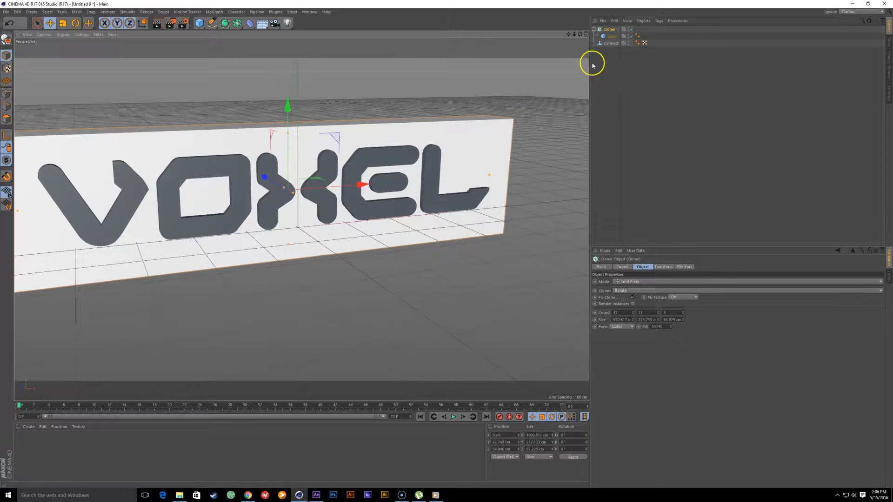
double_click(610, 43)
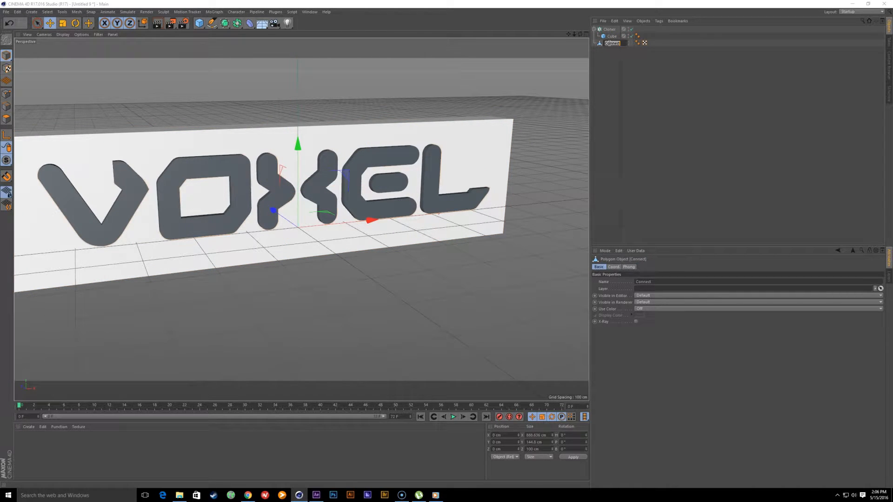
text(voxel source)
key(Return)
drag(656, 41, 652, 43)
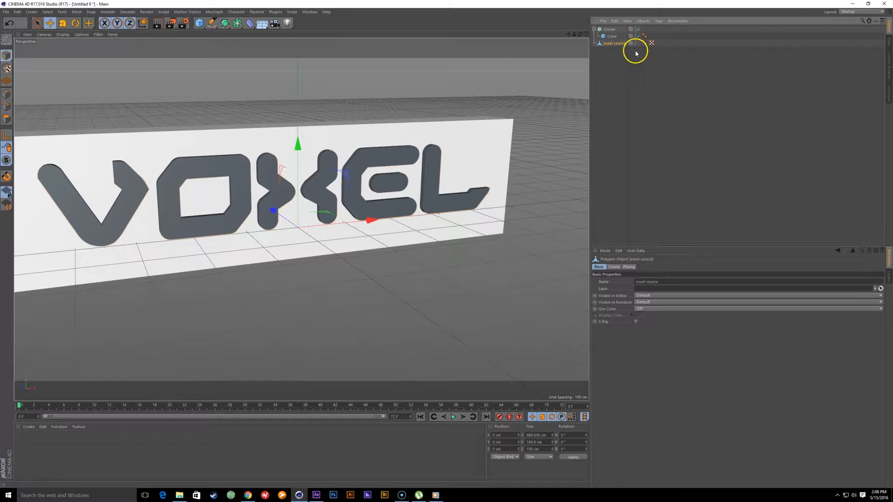
double_click(636, 44)
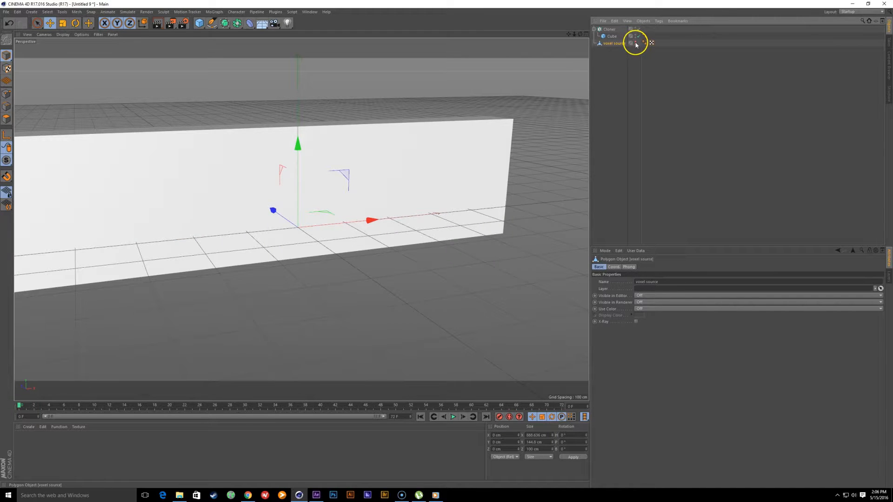
alt+middle_drag(333, 179, 369, 162)
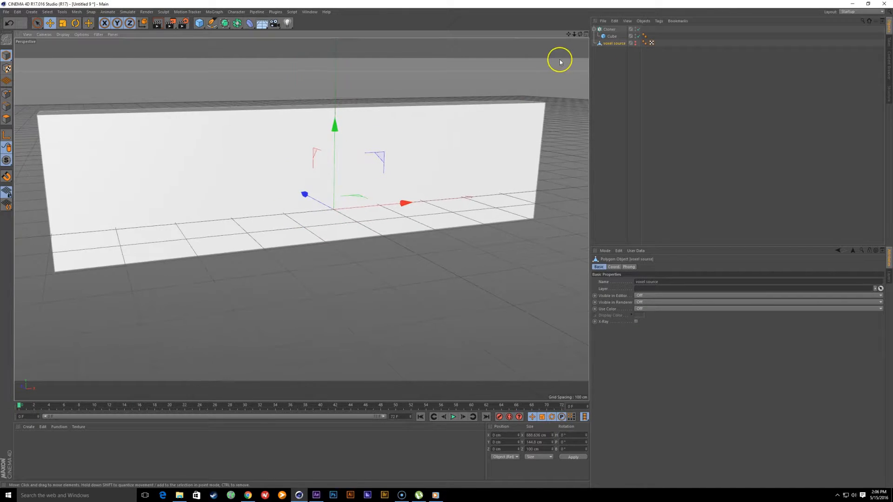
Step: Add a Volume effector to the Cloner and turn off its Scale transform
click(608, 30)
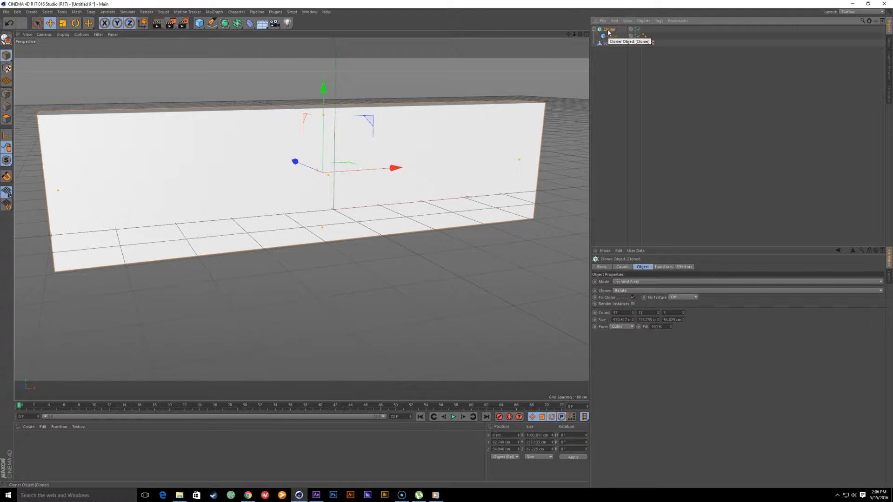
click(215, 12)
mouse_move(222, 25)
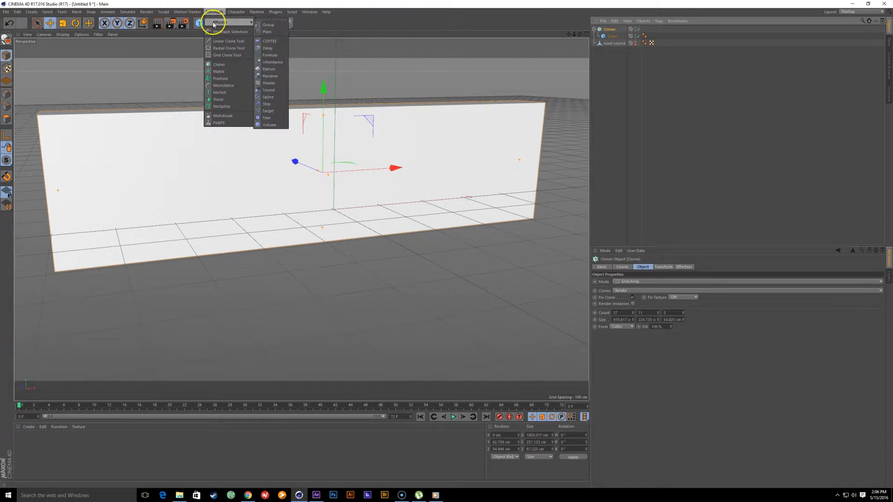
click(269, 125)
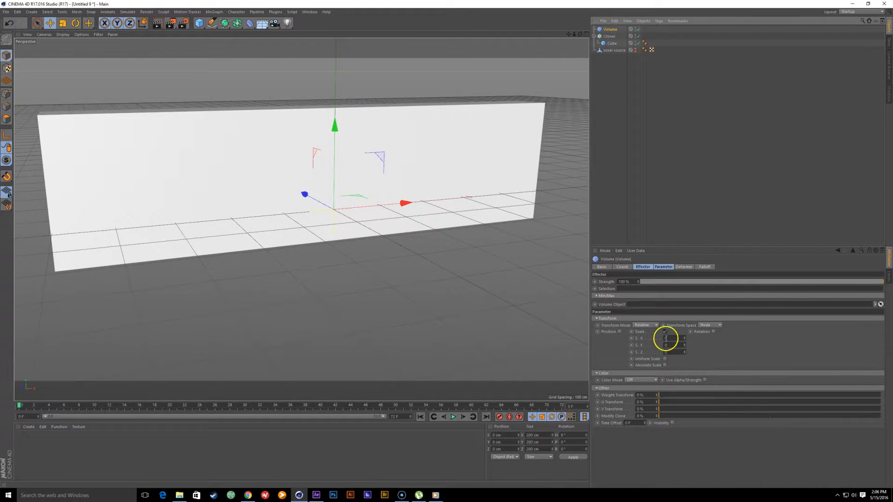
click(665, 332)
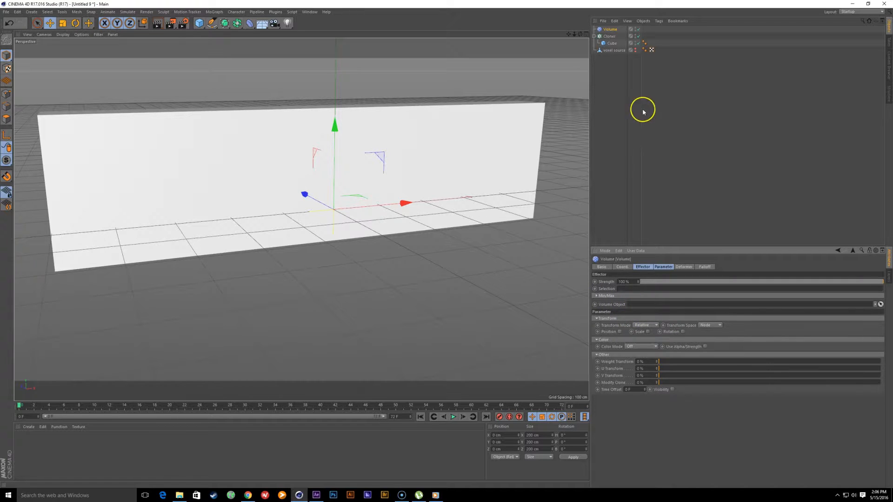
Step: Assign "voxel source" as the Volume effector's volume object and enable its Visibility parameter
drag(614, 56, 635, 305)
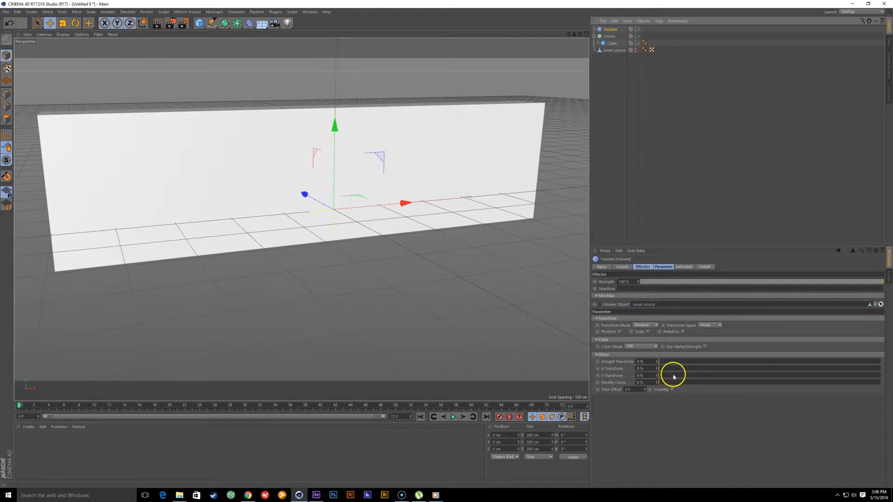
click(672, 389)
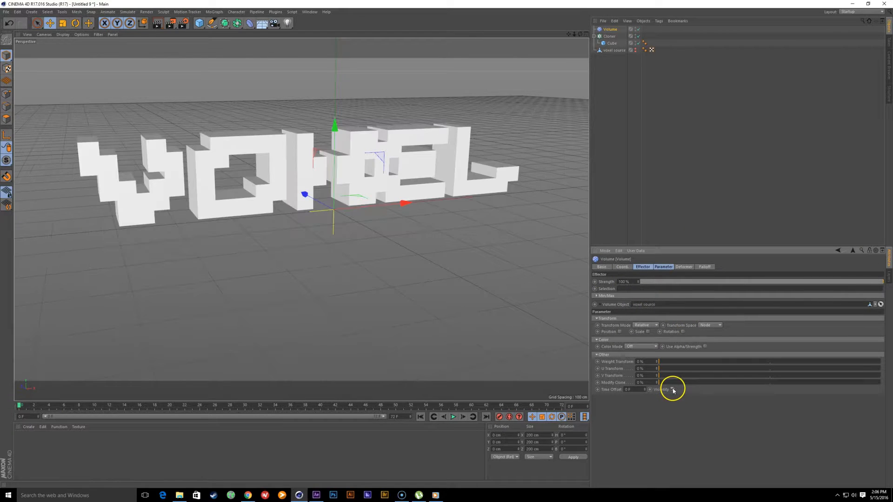
alt+drag(361, 277, 299, 259)
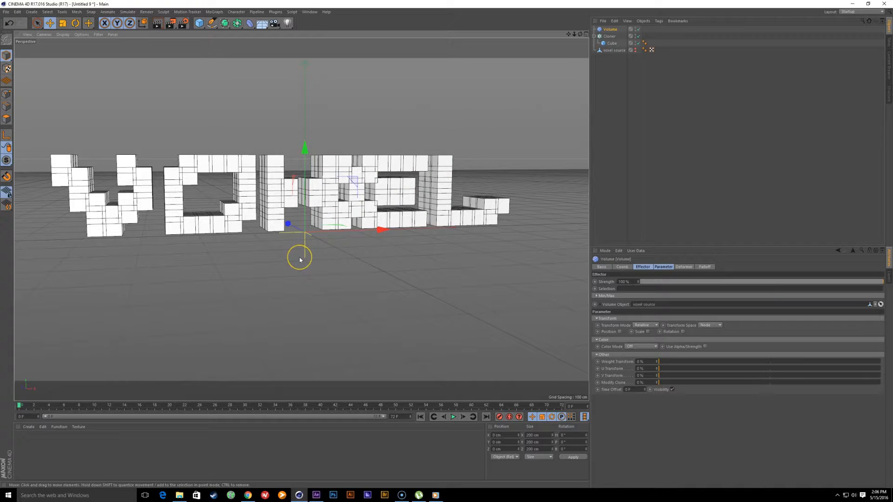
Step: Scale the Cloner's child cube down uniformly to about 17 cm
click(612, 43)
drag(653, 45, 651, 50)
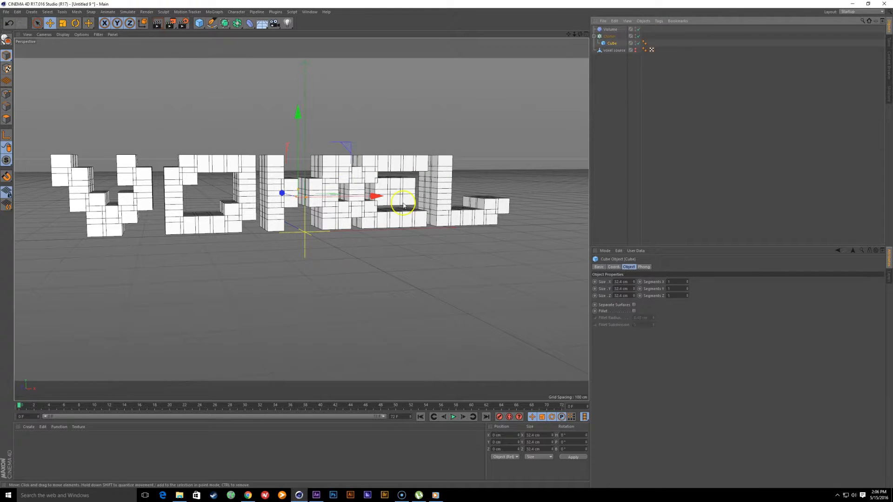
key(t)
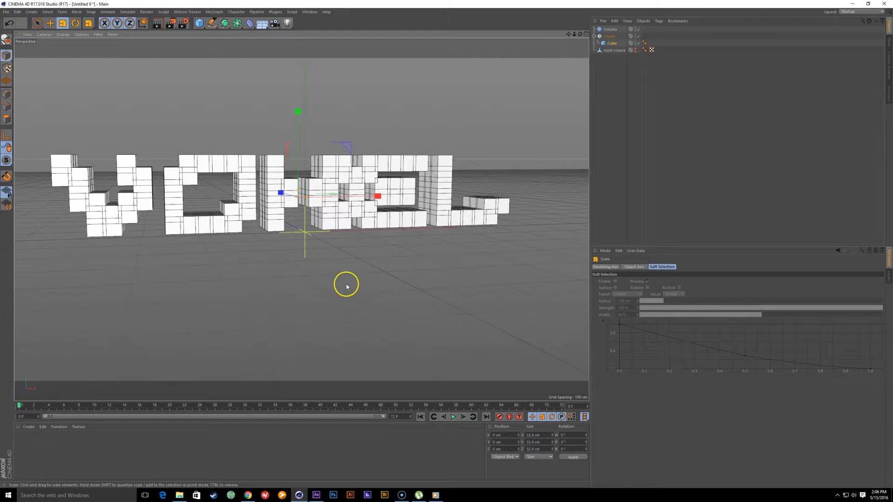
drag(346, 286, 258, 356)
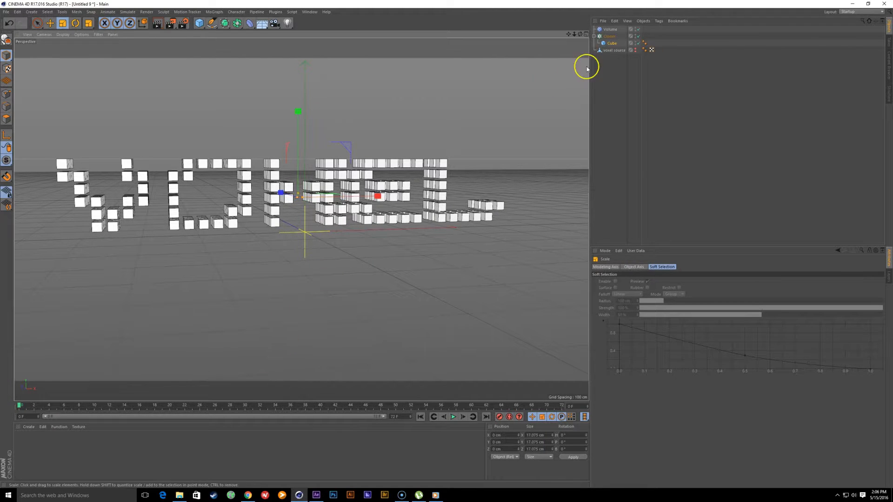
Step: Increase the Cloner's count to 40 in X and 14 in Y to close the gaps between the cubes
click(609, 36)
drag(634, 314, 658, 314)
click(633, 314)
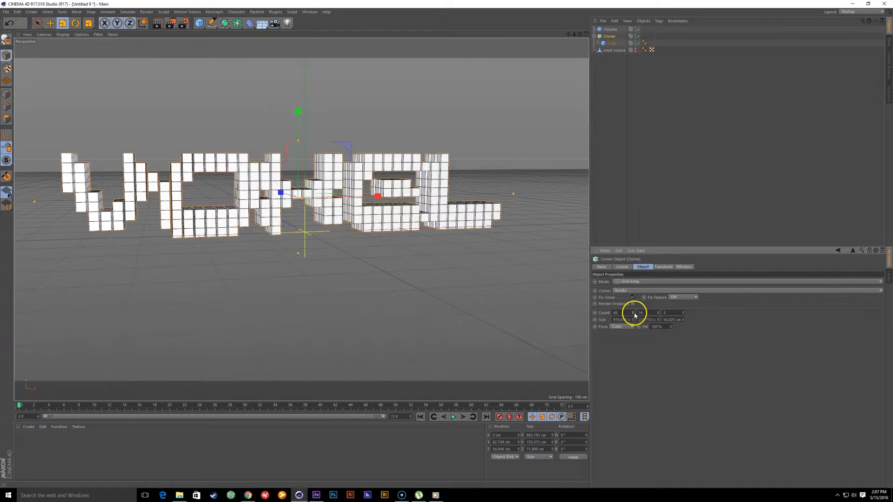
alt+drag(416, 215, 376, 212)
scroll(382, 208, up, 3)
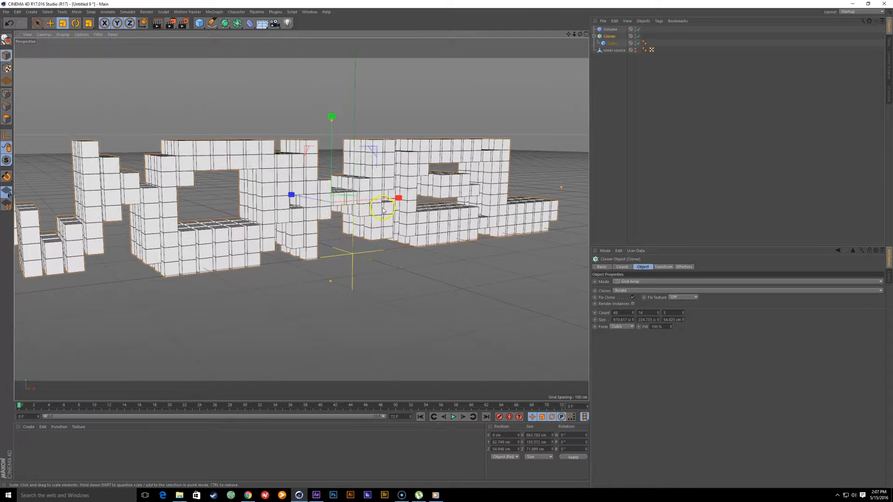
Step: Set the cube's size to 20 cm in X, Y and Z
click(615, 43)
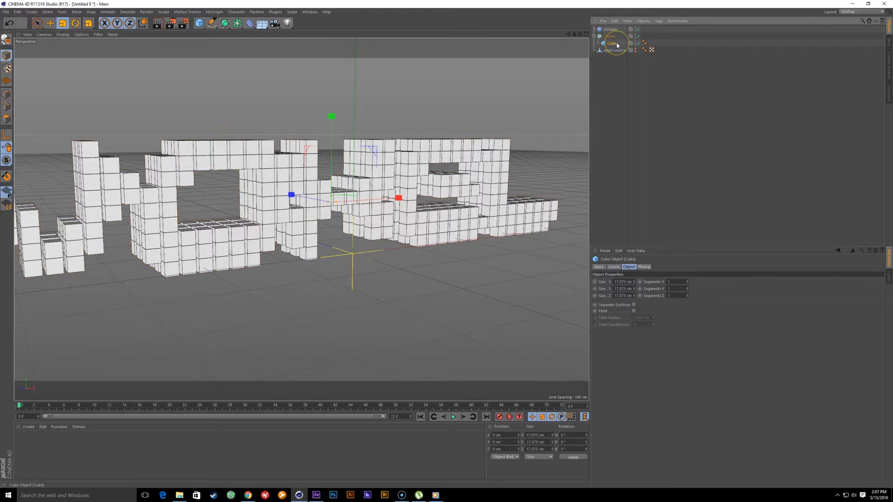
click(613, 282)
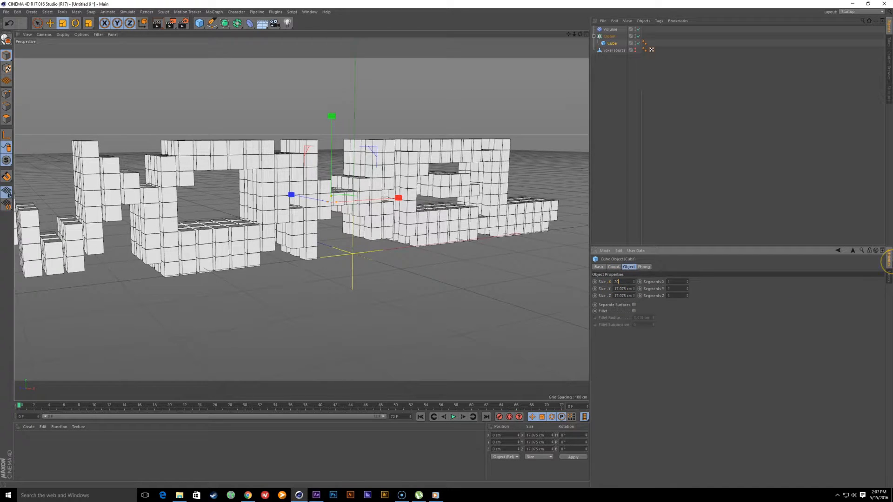
key(Tab)
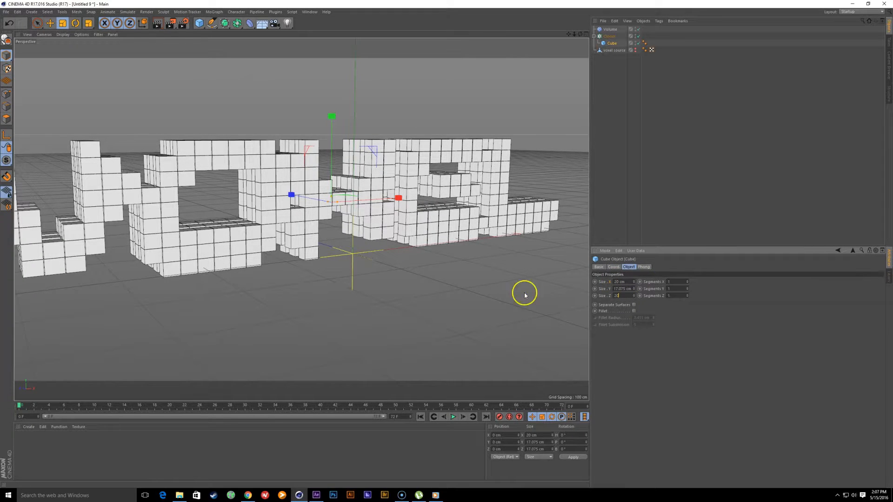
text(20)
key(Return)
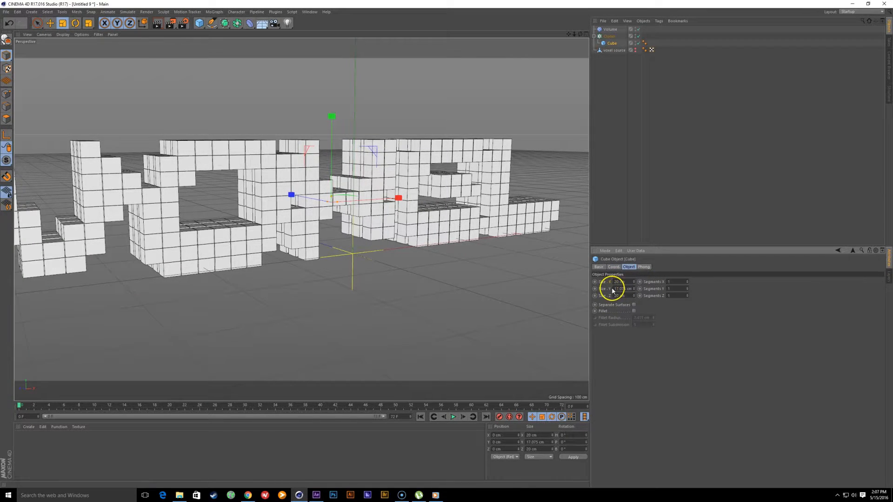
click(613, 290)
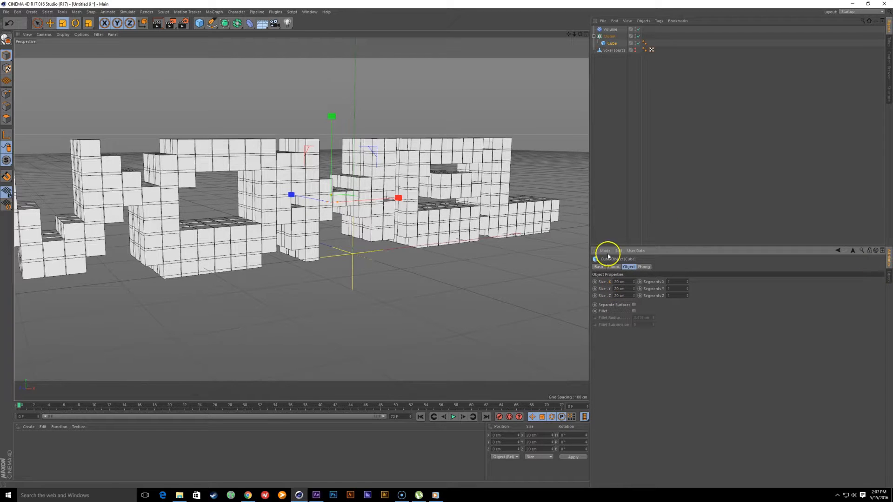
Step: Set the Cloner grid's size to 900 cm wide and 270 cm high, with a depth of about 40 cm
scroll(363, 240, down, 4)
alt+middle_drag(361, 239, 375, 232)
click(610, 36)
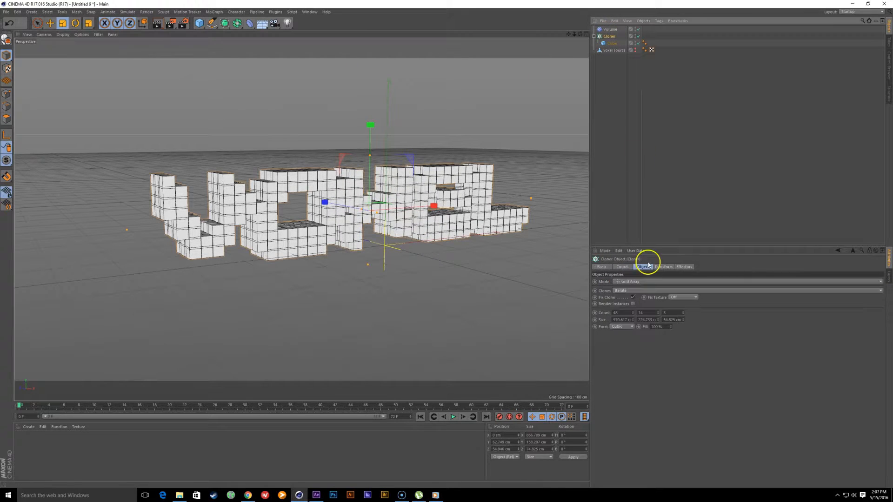
click(612, 320)
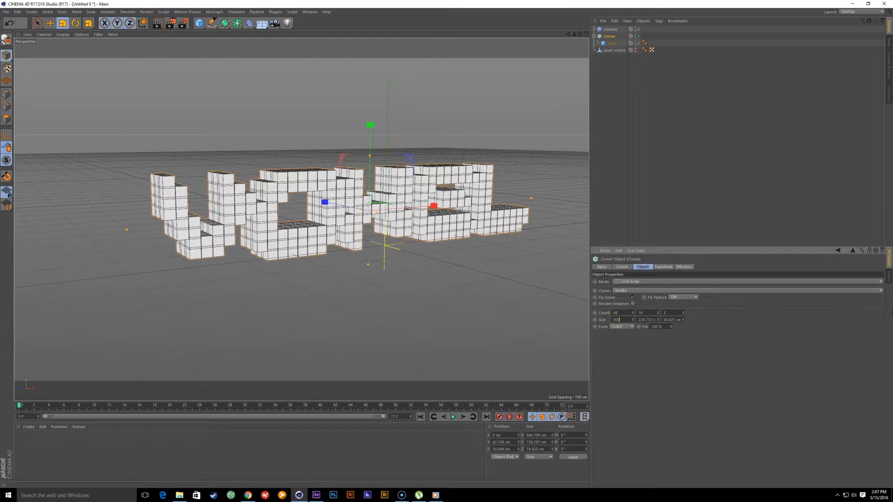
key(Tab)
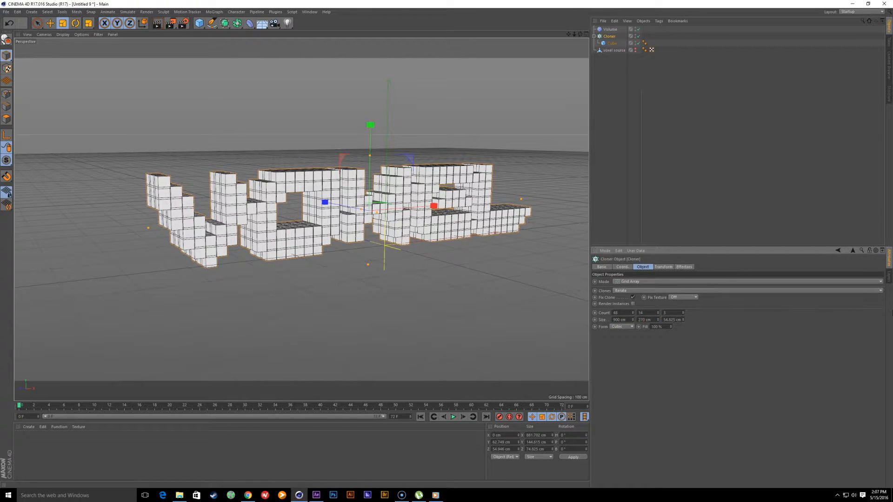
alt+drag(359, 253, 300, 228)
scroll(310, 230, up, 1)
alt+middle_drag(315, 229, 336, 247)
alt+drag(336, 248, 314, 236)
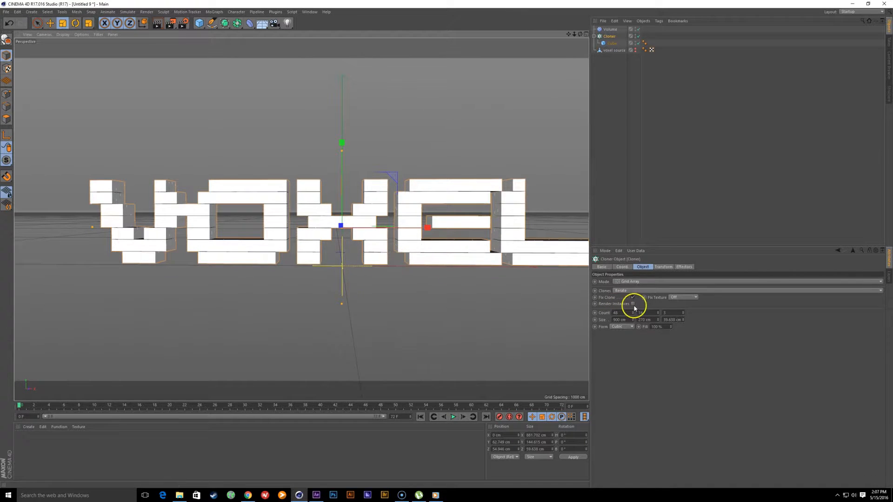
Step: Set the Cloner's count to 49 in X and 15 in Y
double_click(649, 312)
text(15)
key(Return)
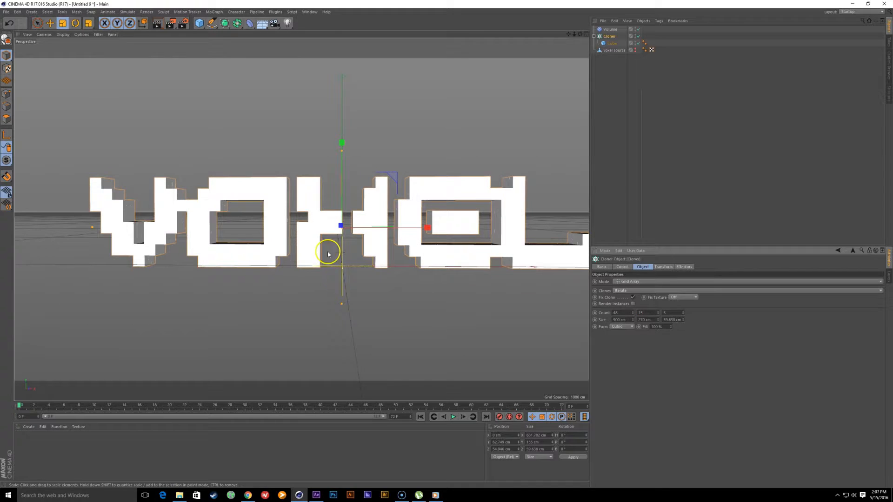
alt+drag(328, 254, 282, 252)
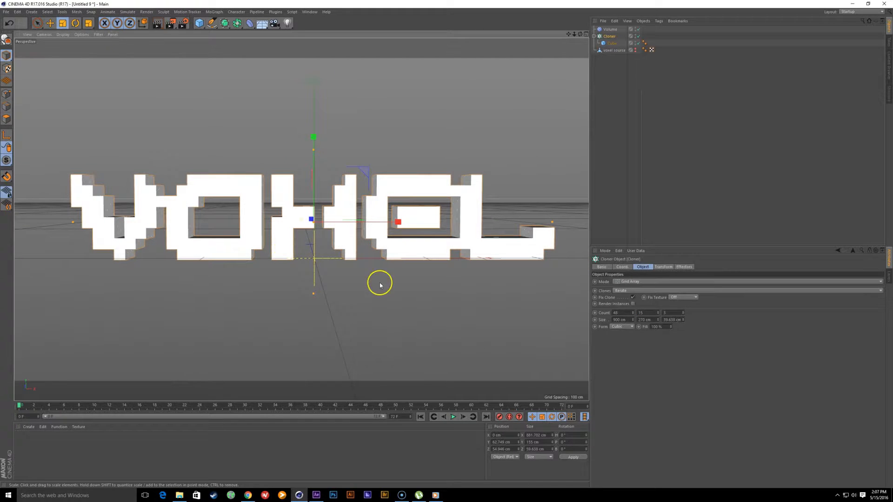
double_click(617, 312)
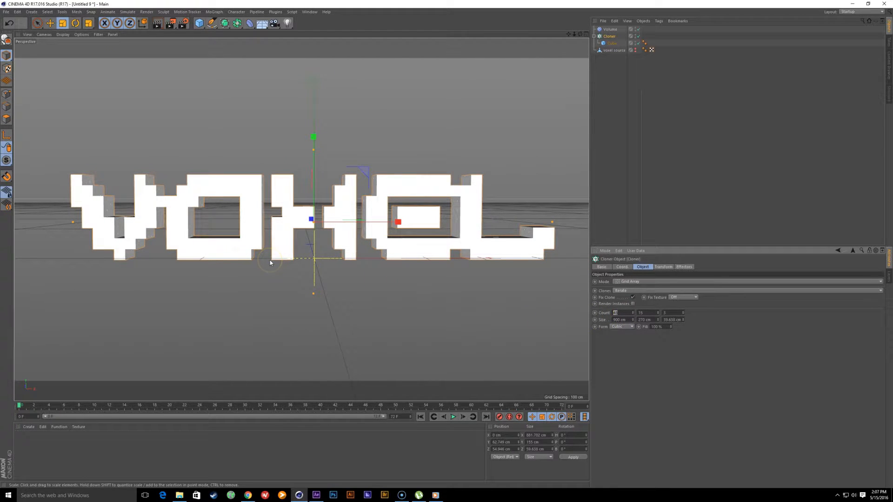
text(49)
key(Return)
alt+drag(269, 260, 257, 209)
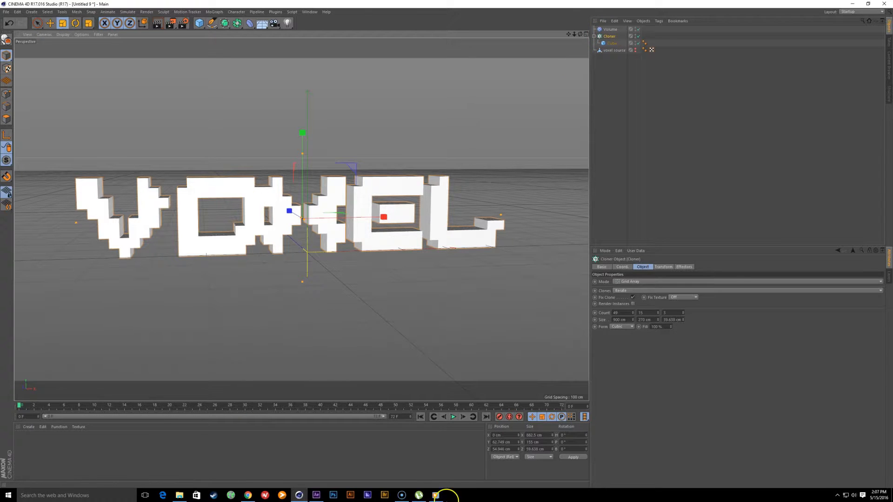
Step: Switch to the media player and play the Voxel_wSoundDX clip to examine the finished voxel animation
click(436, 496)
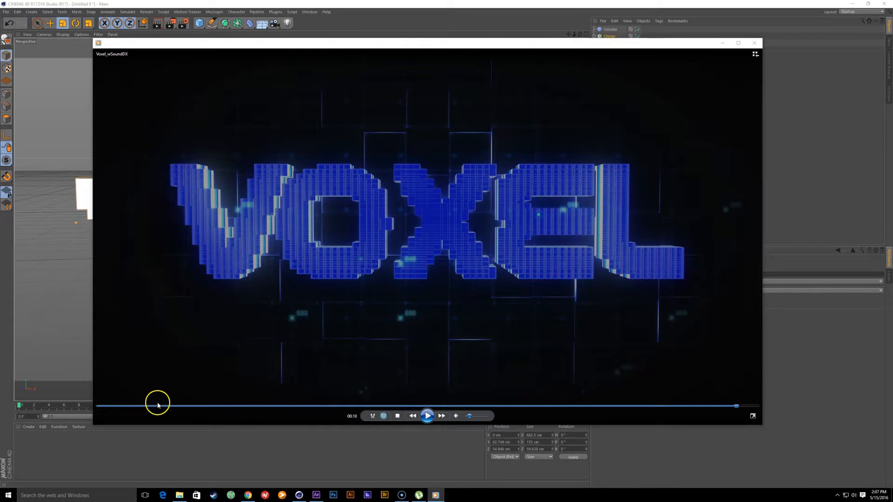
click(427, 416)
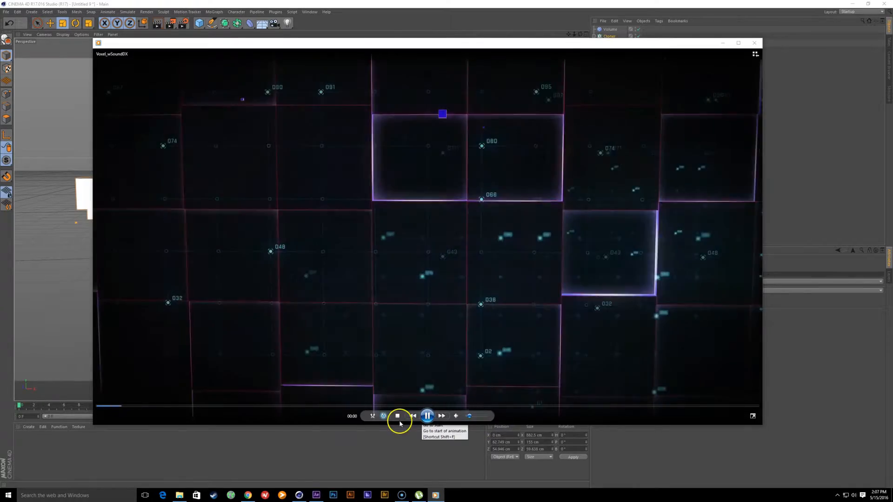
click(456, 415)
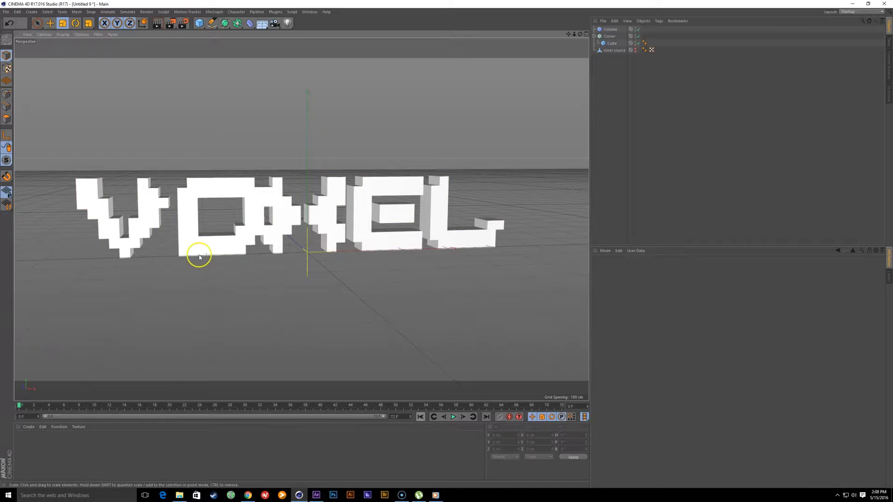
Step: Move the Cloner below "voxel source" in the object hierarchy and add a Plain effector to it
scroll(199, 255, up, 2)
alt+middle_drag(201, 264, 257, 262)
drag(609, 37, 605, 90)
click(214, 13)
mouse_move(220, 23)
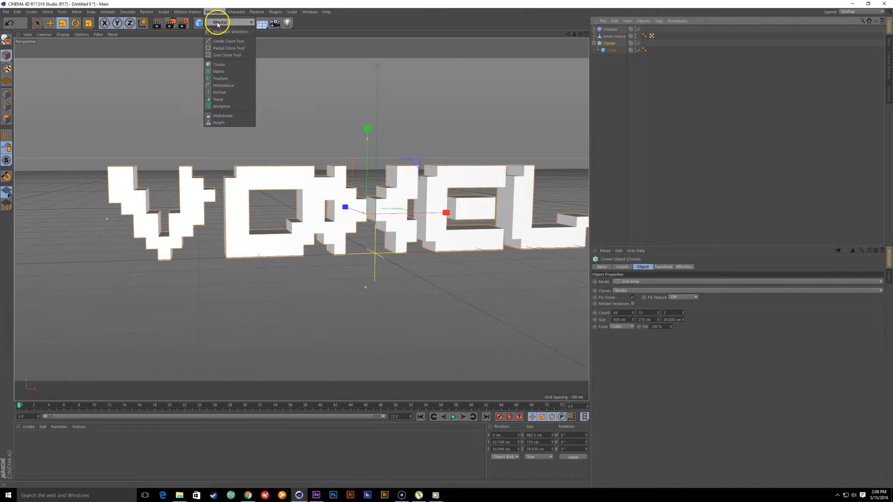
click(263, 32)
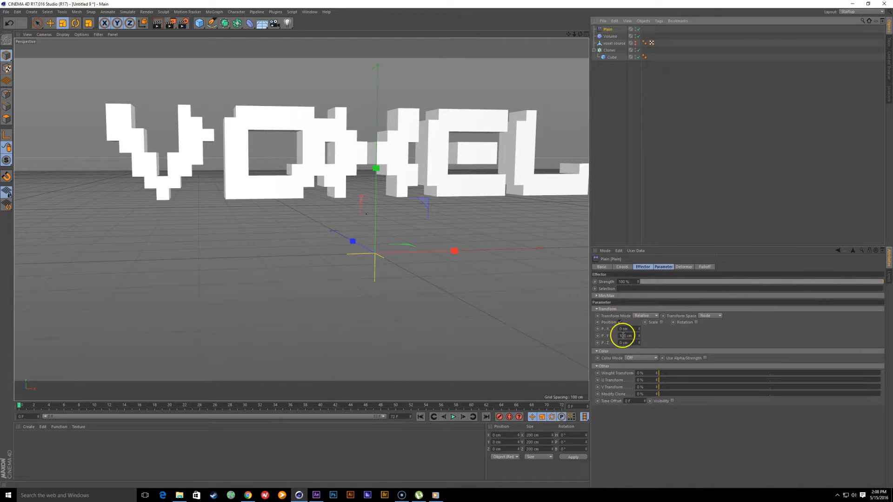
Step: Set the Plain effector's position offset to 0 cm in Y and -200 cm in Z
double_click(634, 336)
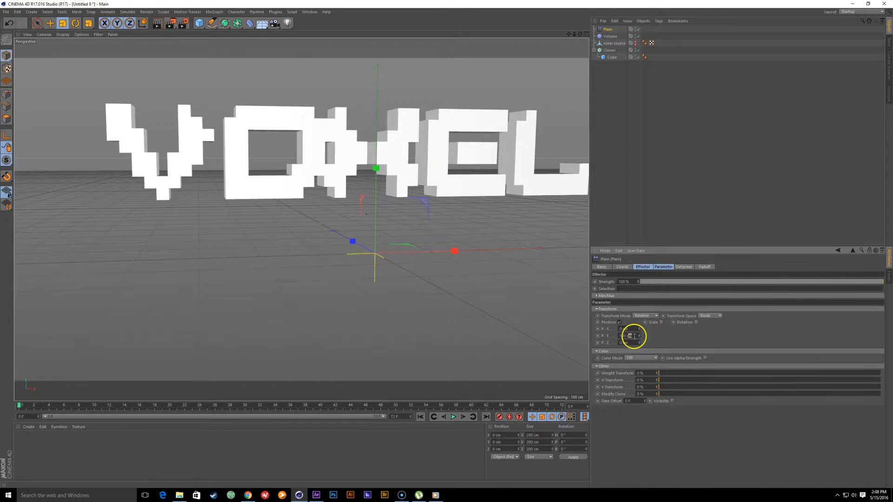
text(0)
key(Return)
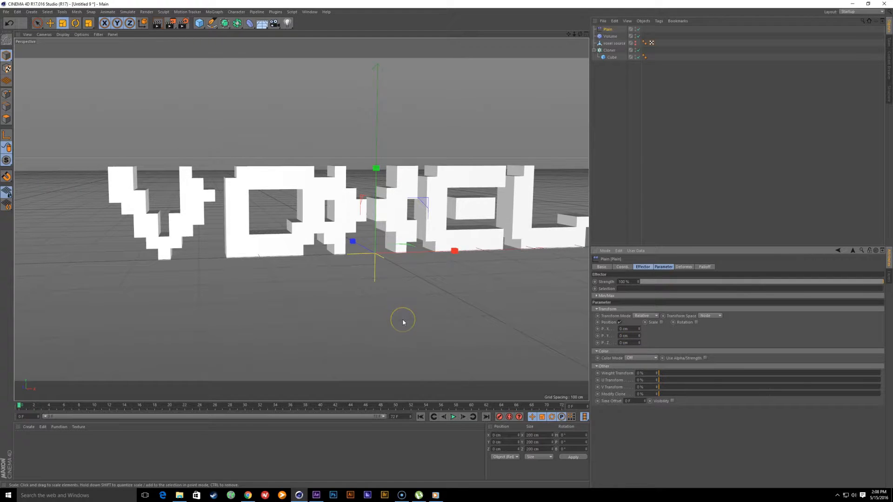
drag(639, 345, 631, 313)
double_click(636, 342)
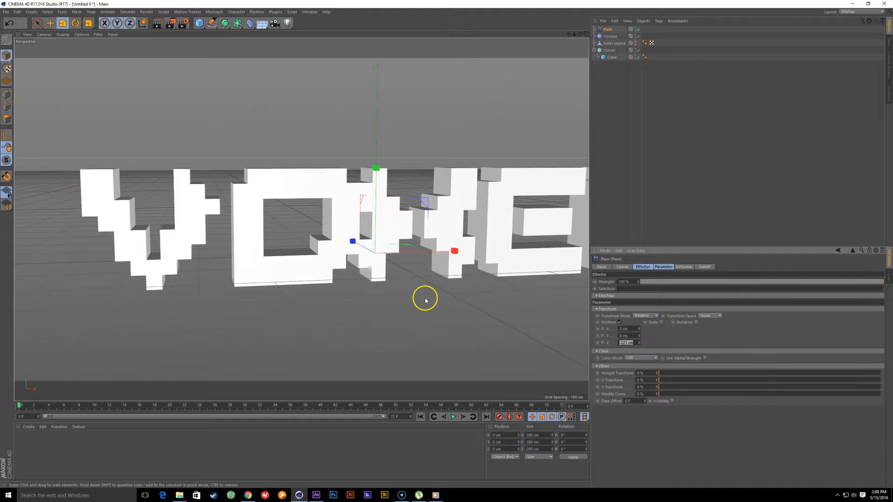
text(-200)
key(Return)
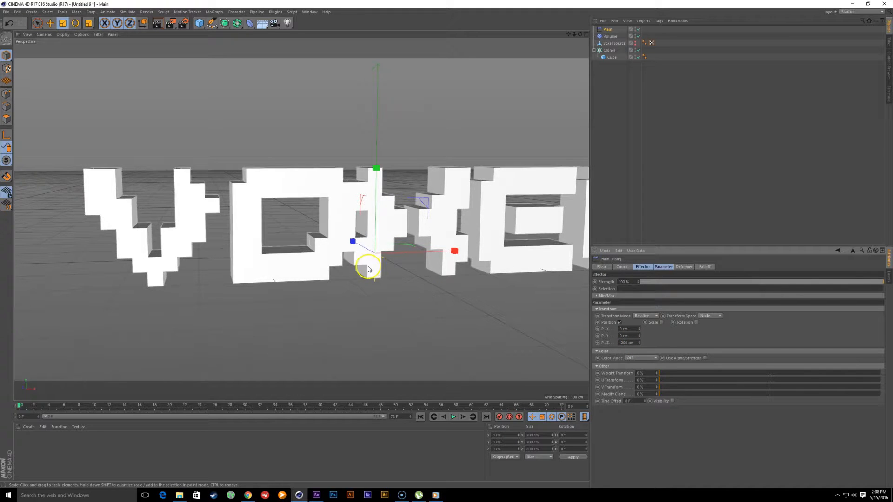
alt+right_drag(387, 265, 329, 263)
alt+drag(329, 264, 355, 271)
alt+right_drag(350, 264, 355, 249)
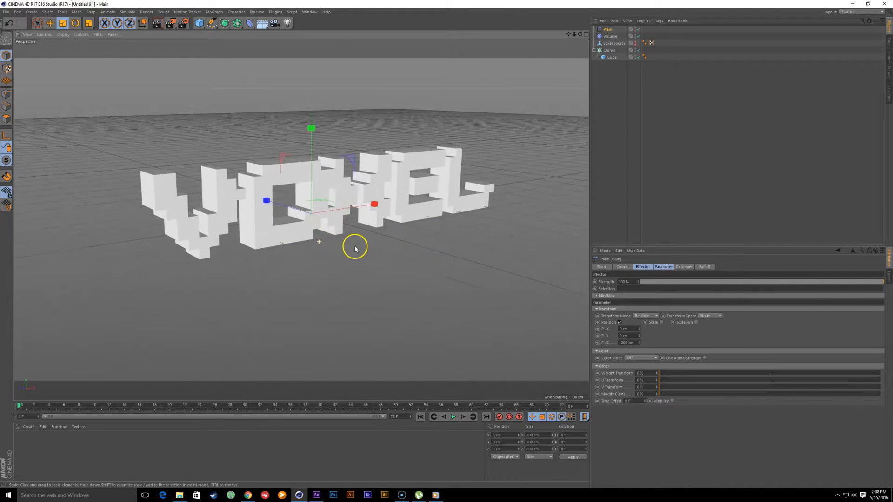
Step: Toggle the Plain effector's Position offset off and back on to compare its effect on the cubes
click(619, 322)
click(619, 323)
alt+middle_drag(395, 242, 360, 244)
alt+drag(360, 244, 387, 264)
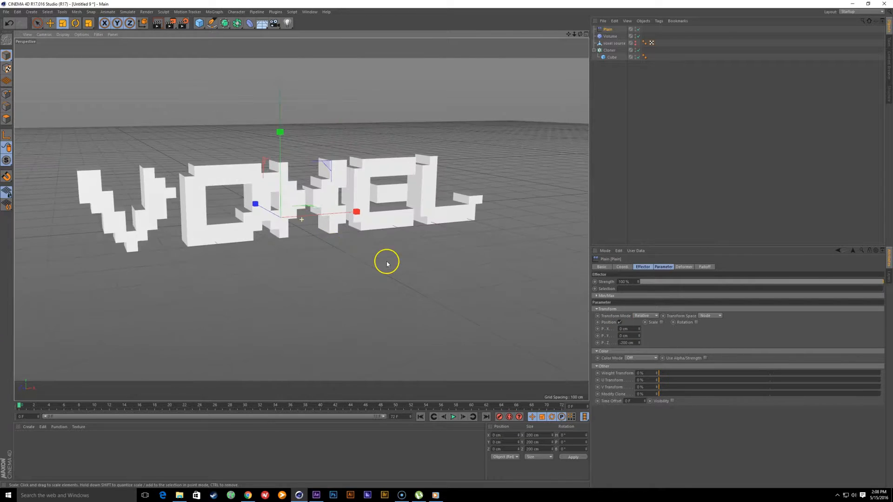
Step: Set the Plain effector's falloff shape to Linear with its orientation along -X
click(705, 267)
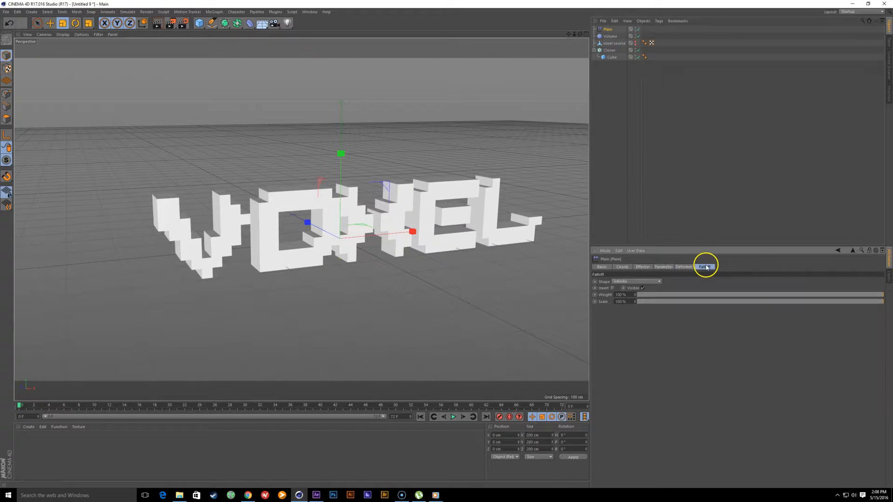
click(639, 283)
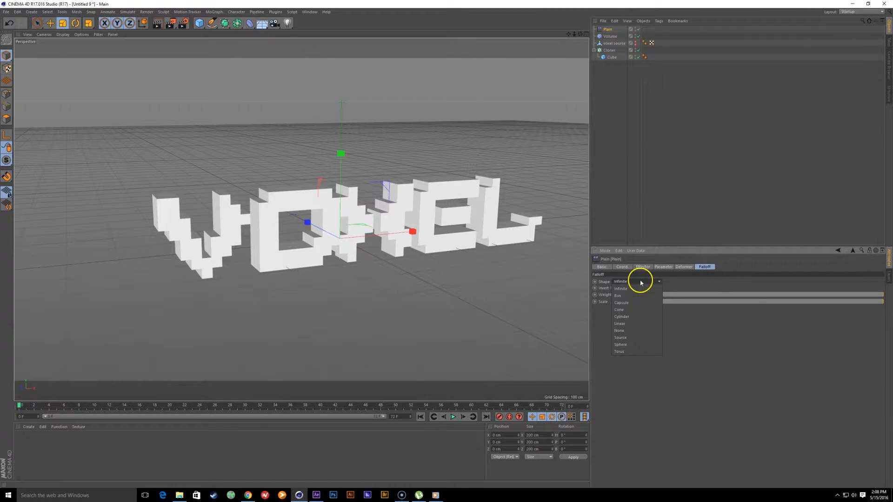
click(650, 324)
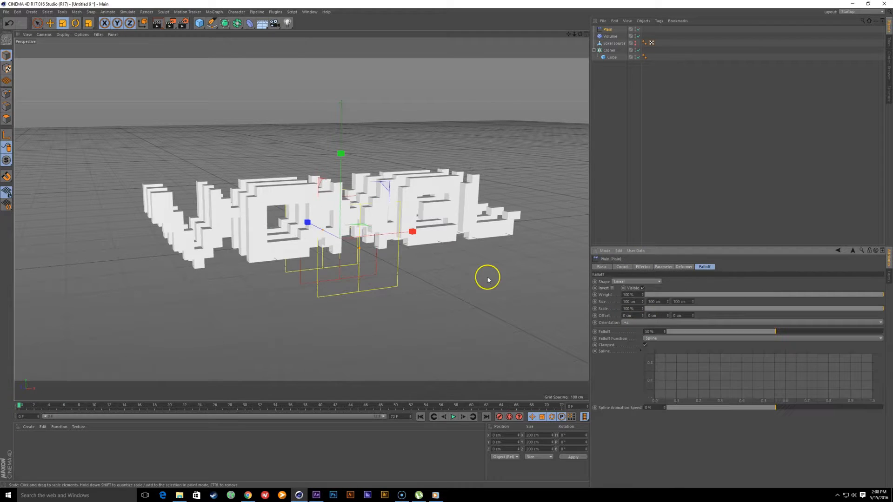
click(652, 324)
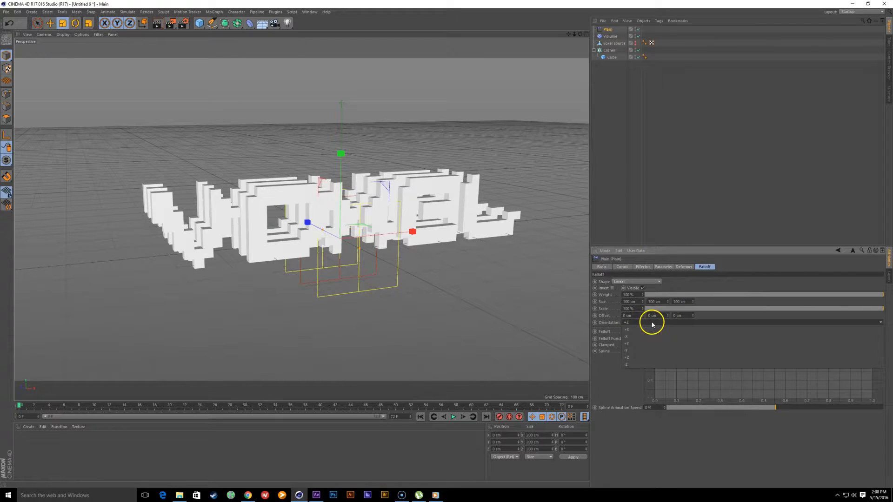
click(652, 336)
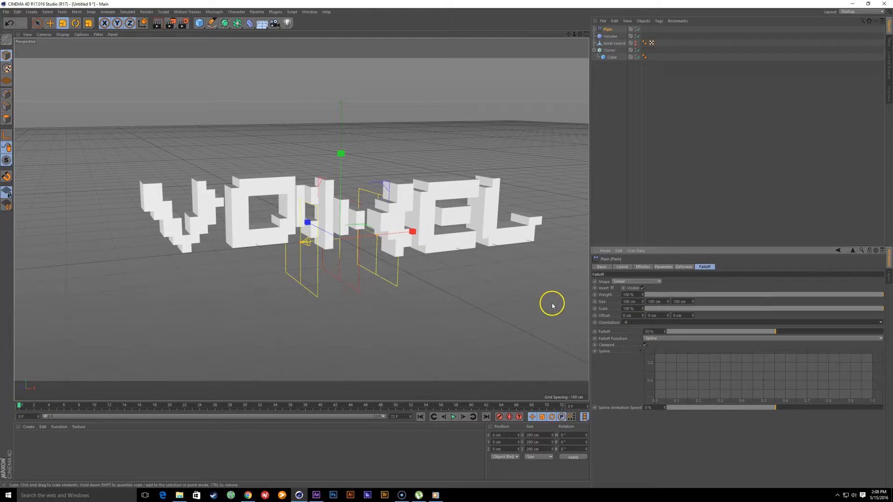
Step: Slide the Plain effector back and forth along X through the letters to test the linear falloff
alt+drag(525, 294, 478, 282)
key(e)
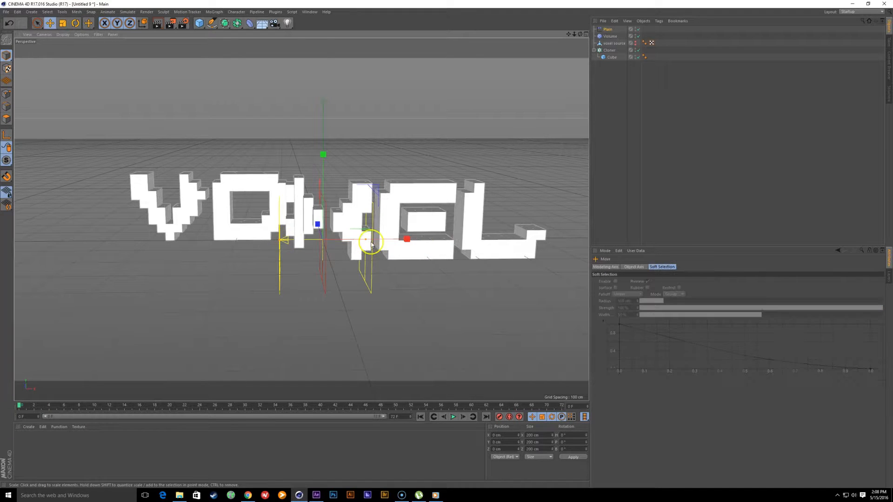
drag(371, 244, 204, 221)
alt+drag(250, 195, 564, 255)
alt+drag(411, 235, 445, 267)
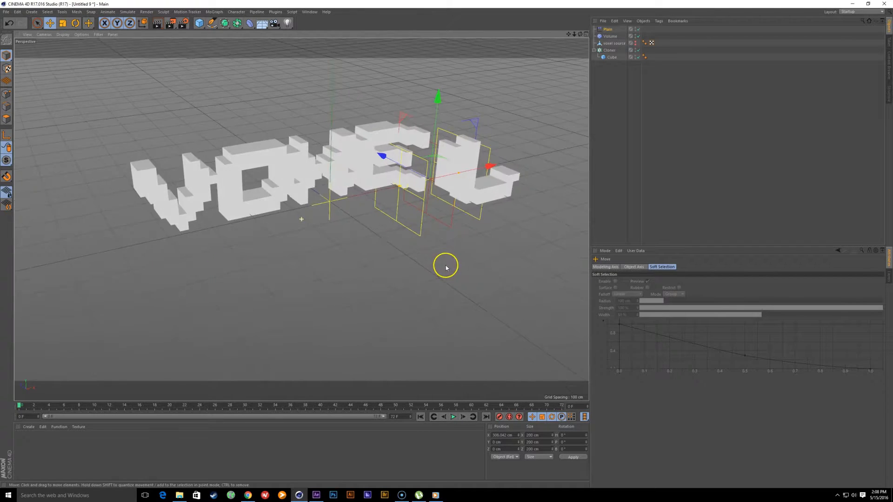
alt+middle_drag(445, 267, 410, 300)
drag(461, 199, 297, 240)
alt+drag(295, 237, 247, 237)
alt+right_drag(246, 238, 287, 279)
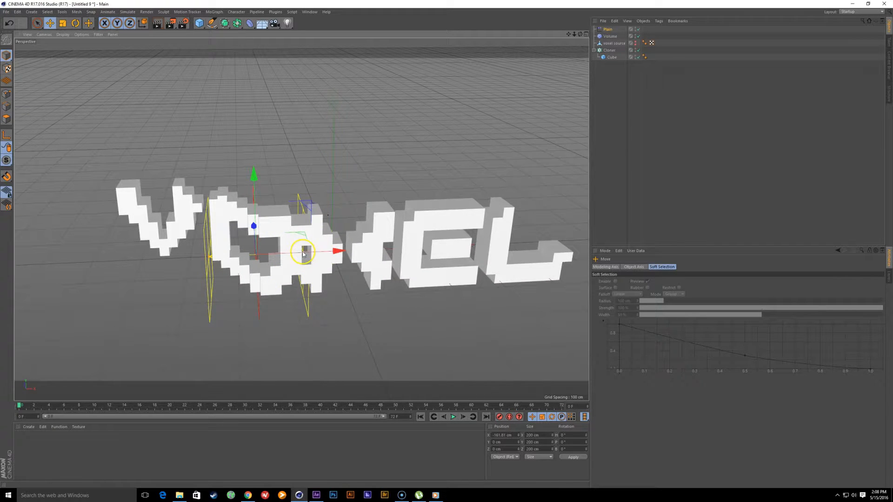
Step: Place the Plain effector beside the V at about -494 cm in X and keyframe its X position at frame 0
drag(299, 255, 269, 202)
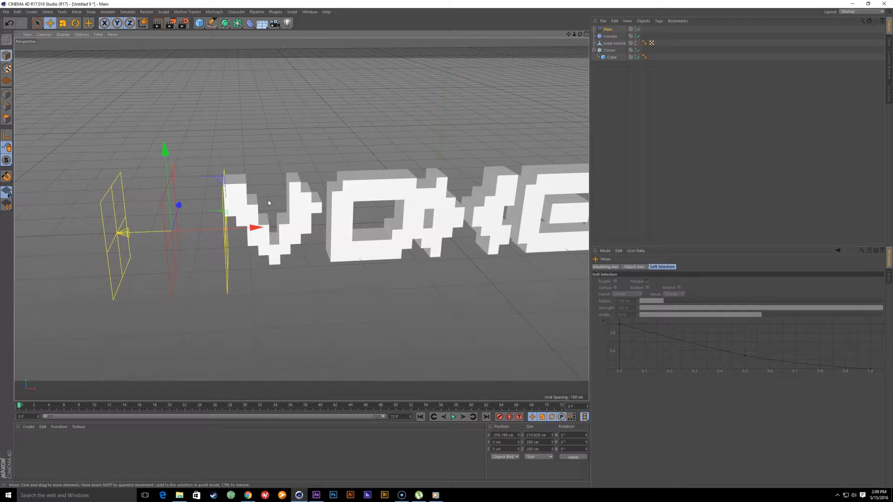
alt+drag(254, 203, 216, 226)
alt+middle_drag(216, 226, 217, 218)
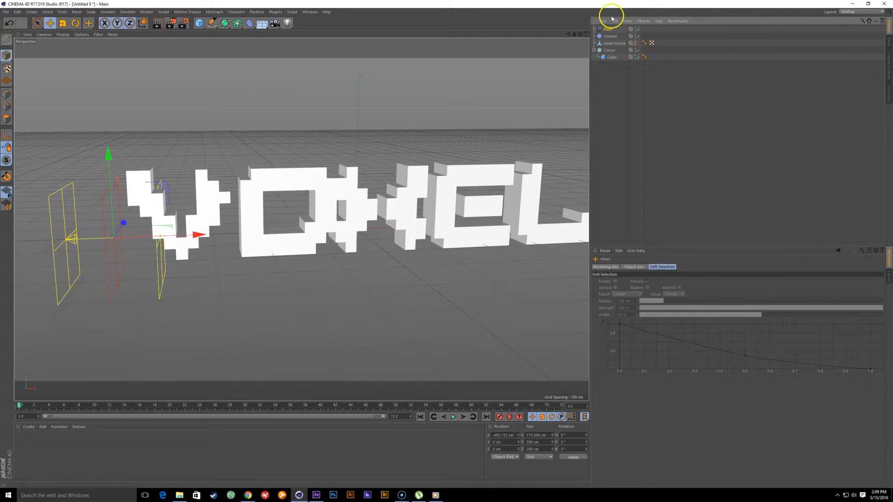
click(608, 30)
click(622, 267)
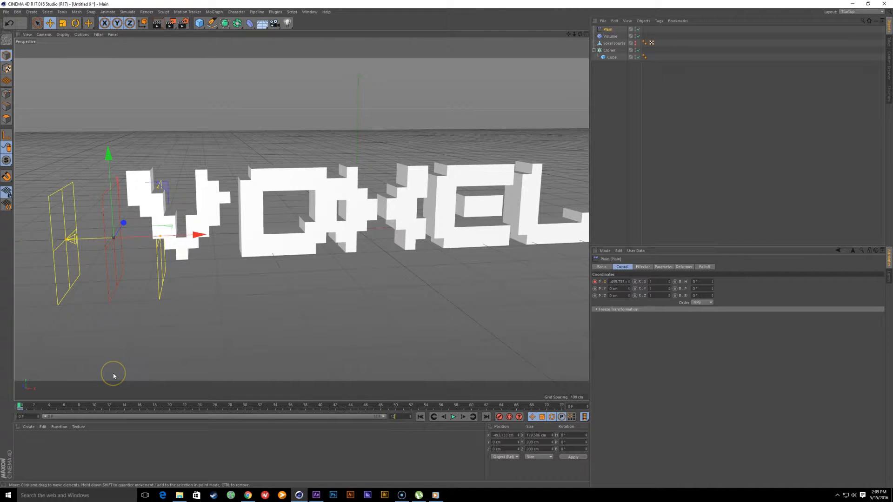
Step: Extend the timeline to 120 frames and keyframe the Plain effector past the L at about 539 cm in X on frame 120
drag(272, 416, 499, 417)
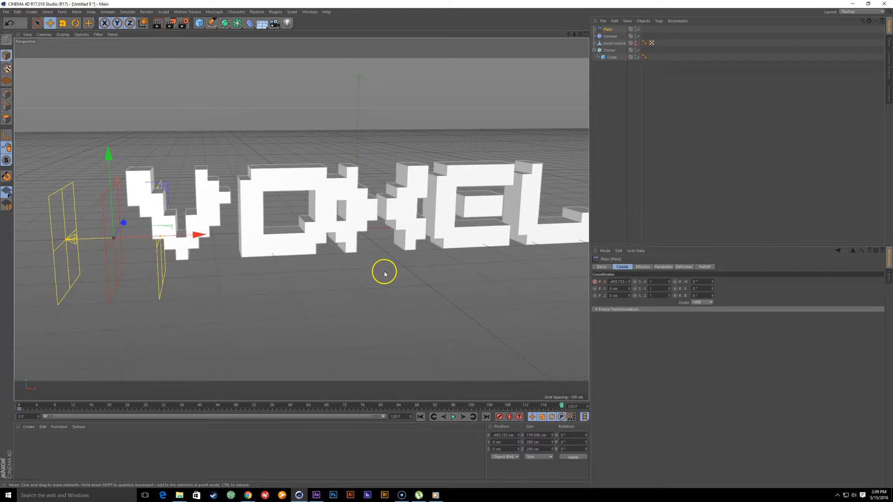
drag(219, 243, 430, 245)
alt+drag(279, 278, 295, 284)
drag(541, 209, 583, 214)
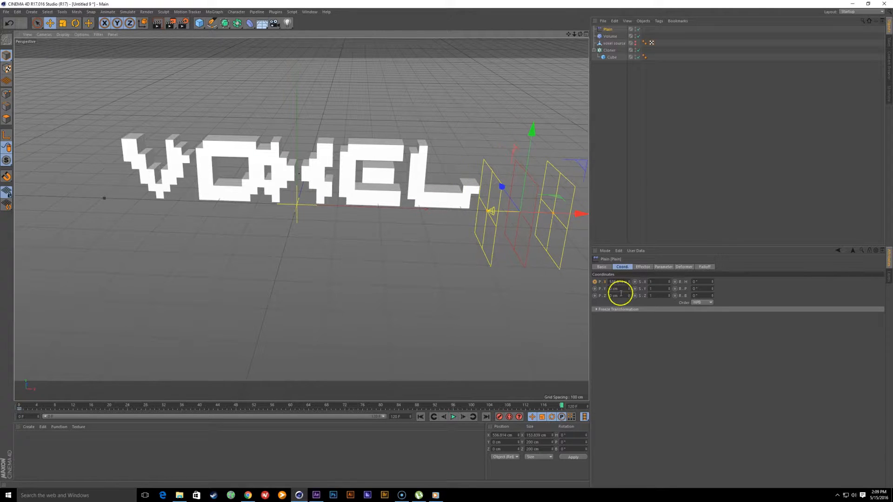
ctrl+click(595, 283)
Step: Play the animation, switch the viewport to shaded display with edge lines, and return to frame 0
alt+drag(460, 249, 468, 242)
alt+middle_drag(337, 234, 369, 214)
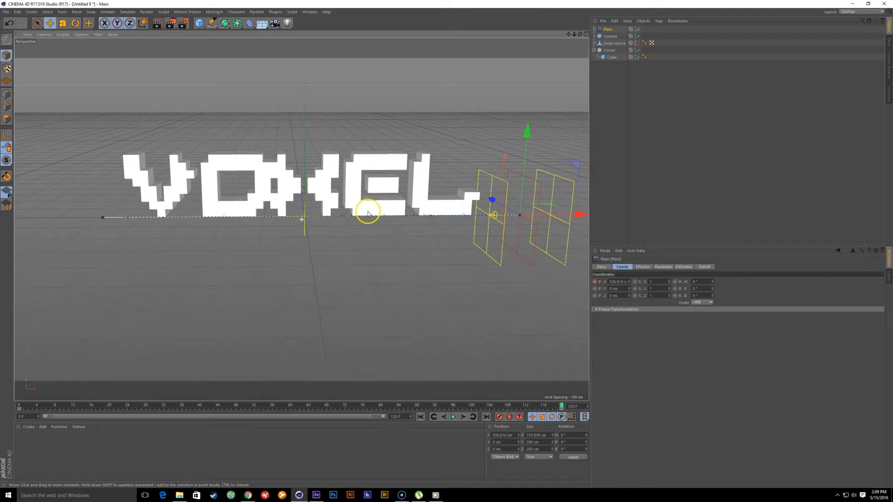
click(453, 416)
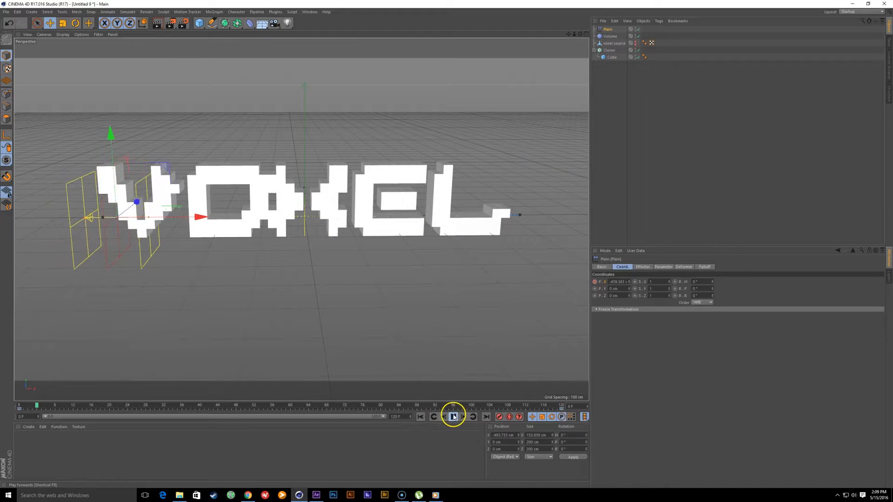
alt+drag(172, 245, 312, 272)
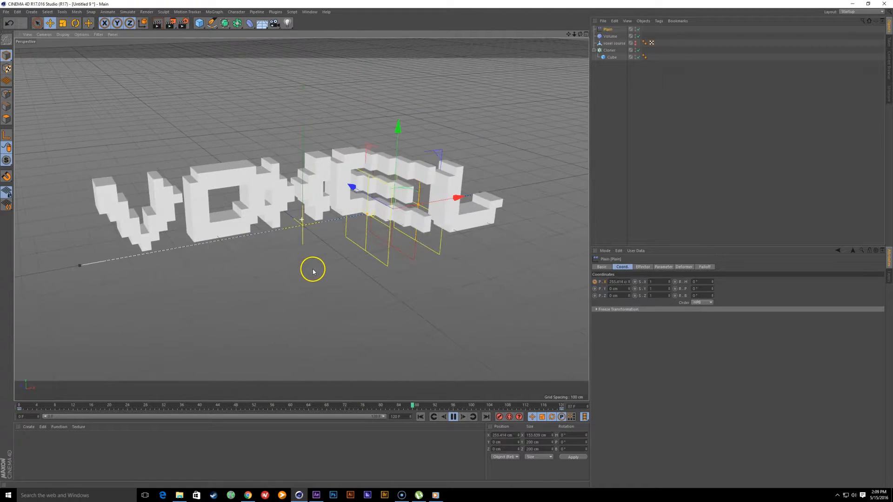
key(n)
key(b)
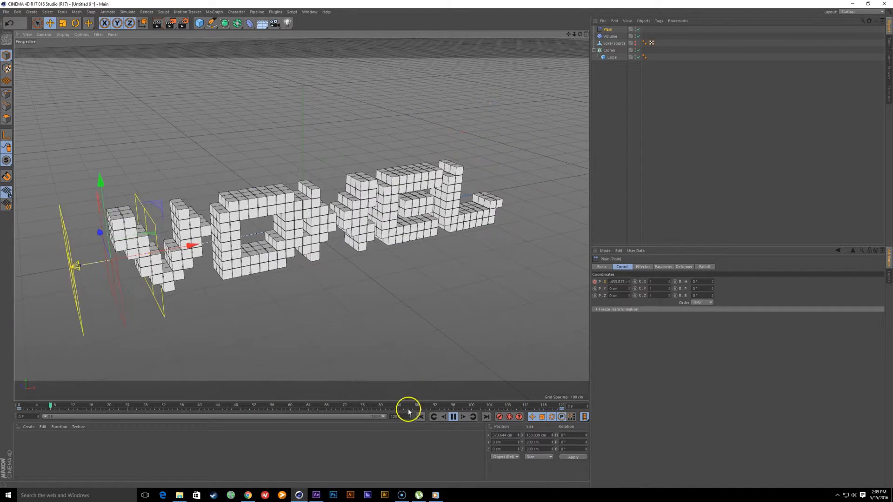
alt+drag(289, 319, 347, 224)
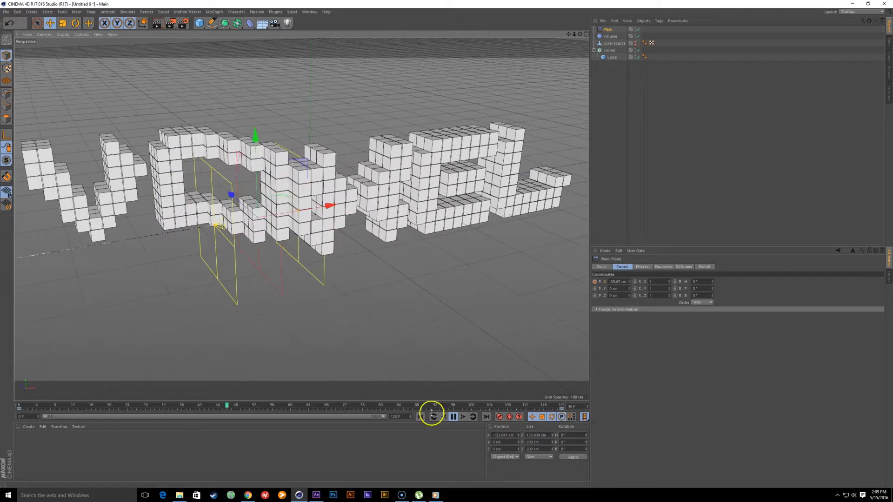
click(454, 416)
key(shift+f)
Step: Add a second Plain effector to the Cloner
alt+right_drag(365, 249, 325, 237)
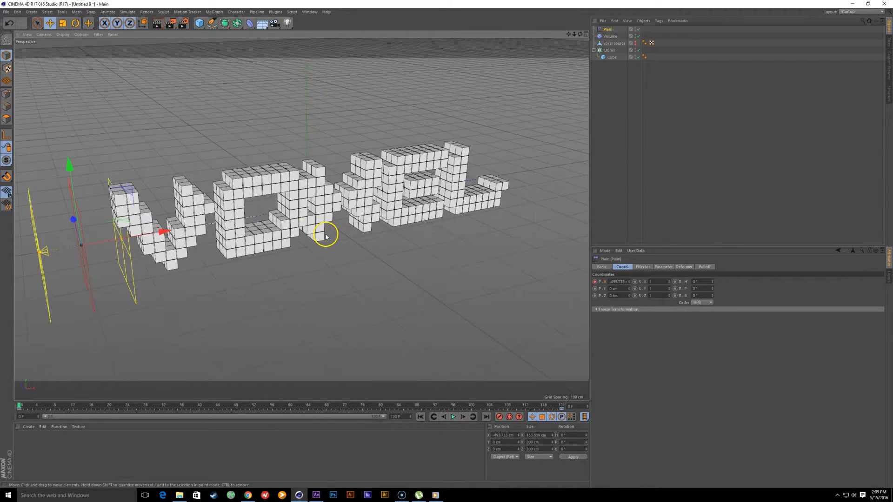
mouse_move(326, 237)
alt+mouse_down()
mouse_move(309, 223)
mouse_move(324, 224)
alt+mouse_up()
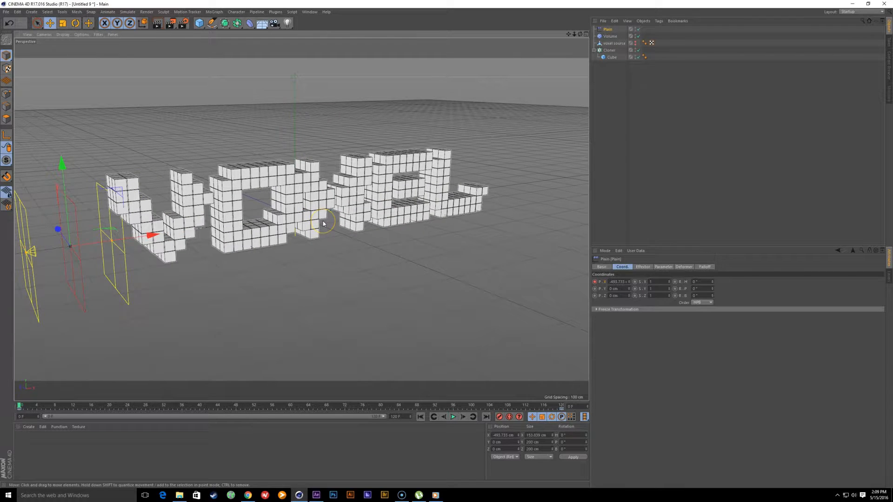
alt+drag(205, 255, 360, 246)
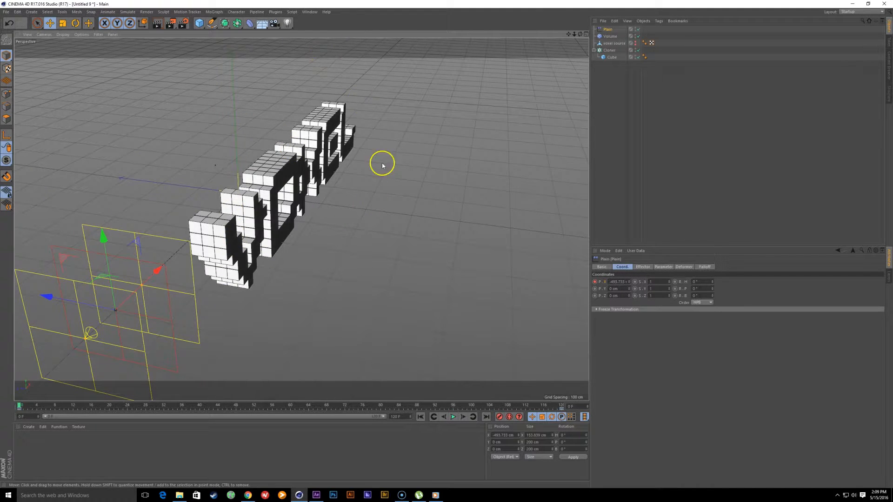
alt+drag(298, 200, 239, 217)
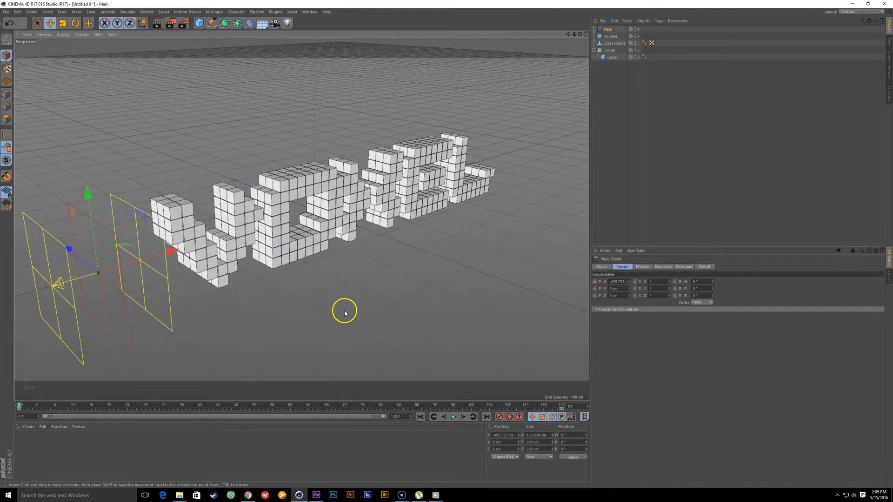
alt+drag(226, 246, 353, 223)
click(611, 50)
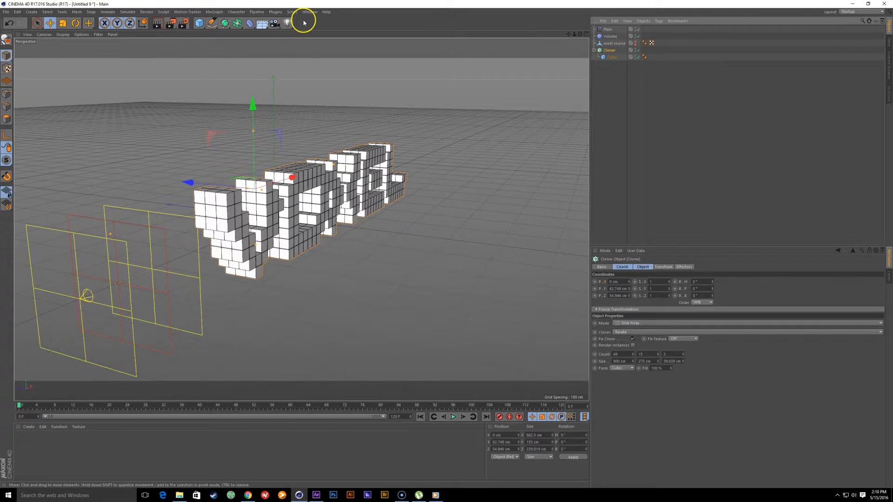
key(shift+c)
text(plain)
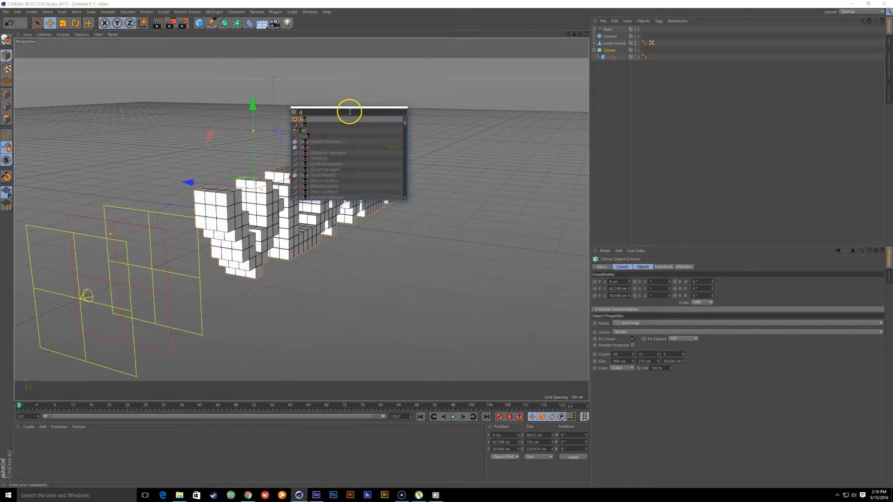
key(Return)
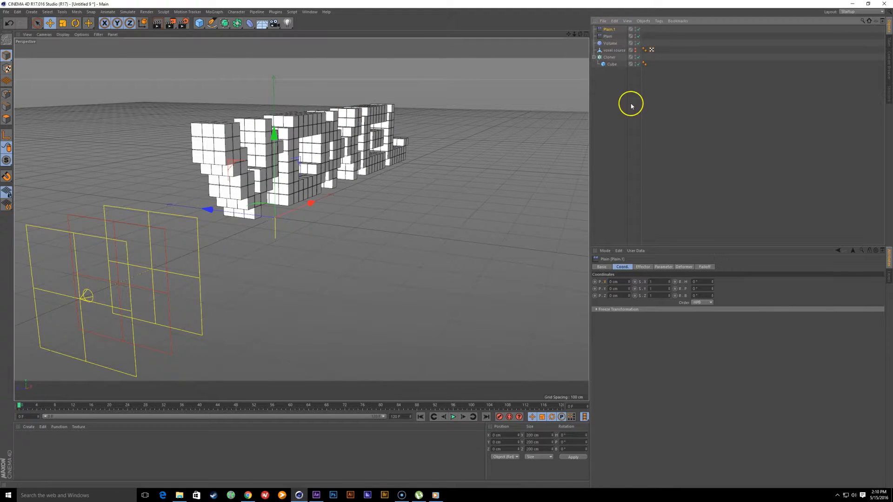
Step: Disable Position on the second Plain effector and enable a uniform Scale of -1
click(642, 268)
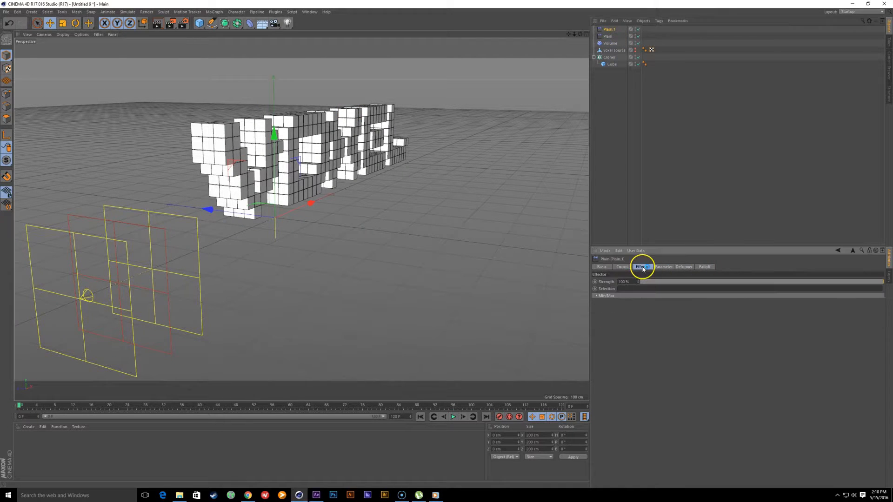
click(662, 268)
click(620, 295)
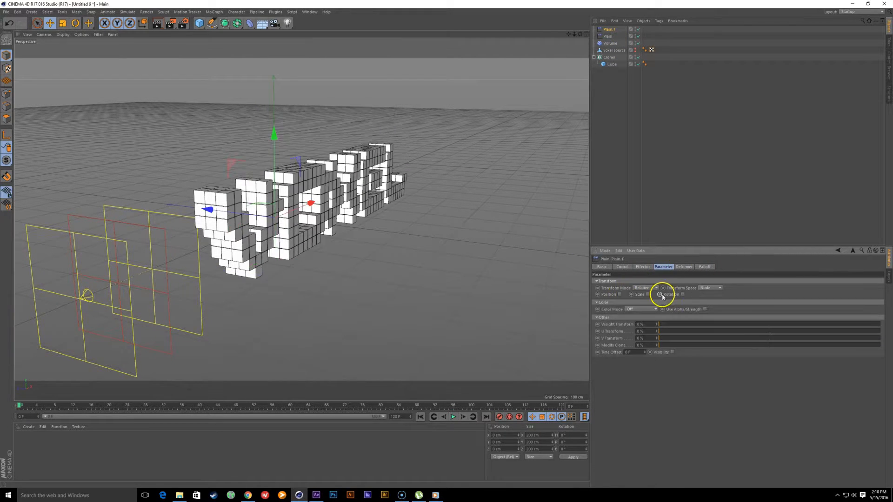
click(647, 295)
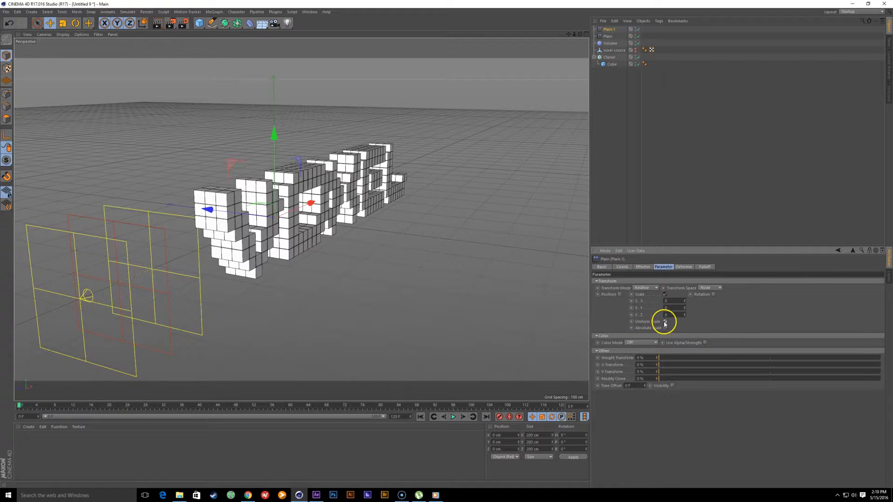
click(665, 322)
drag(673, 300, 397, 293)
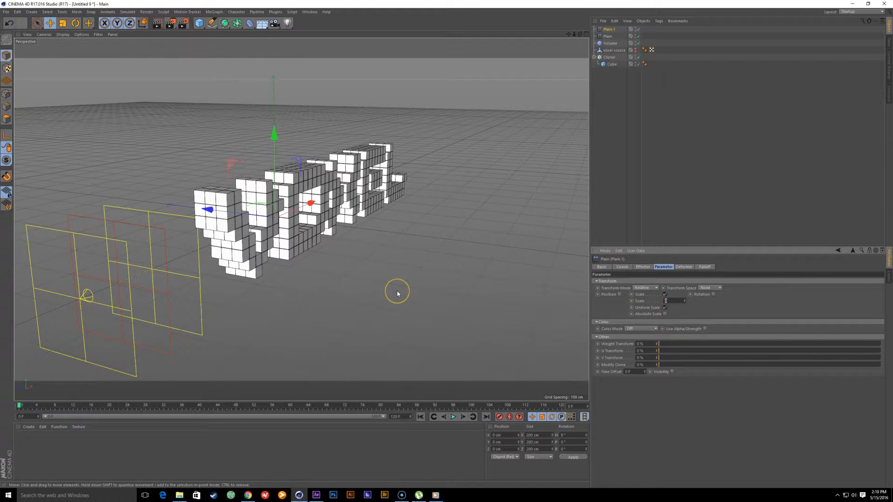
text(-1)
click(396, 292)
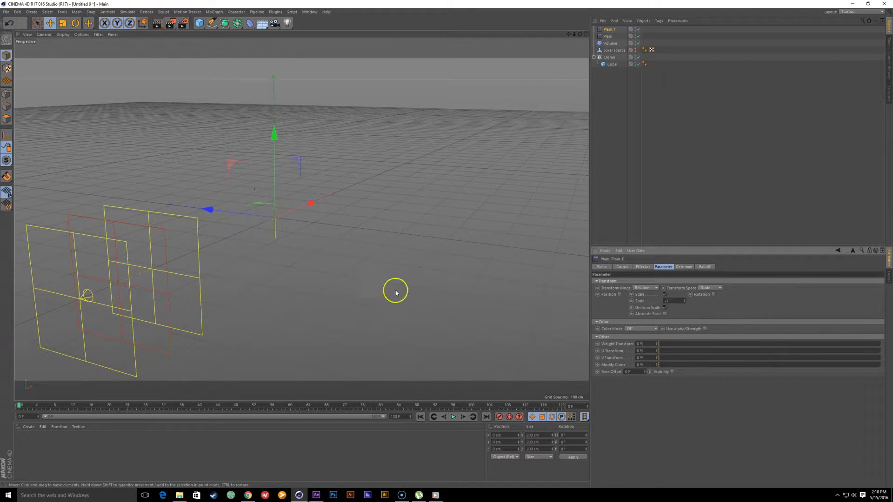
Step: Set the second Plain effector's falloff shape to Linear and move the effector to about -42 cm in Z
click(706, 267)
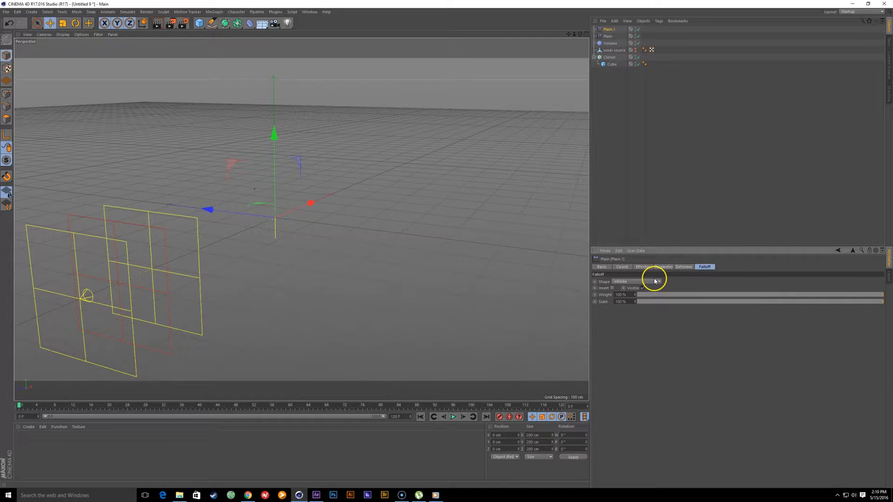
click(637, 282)
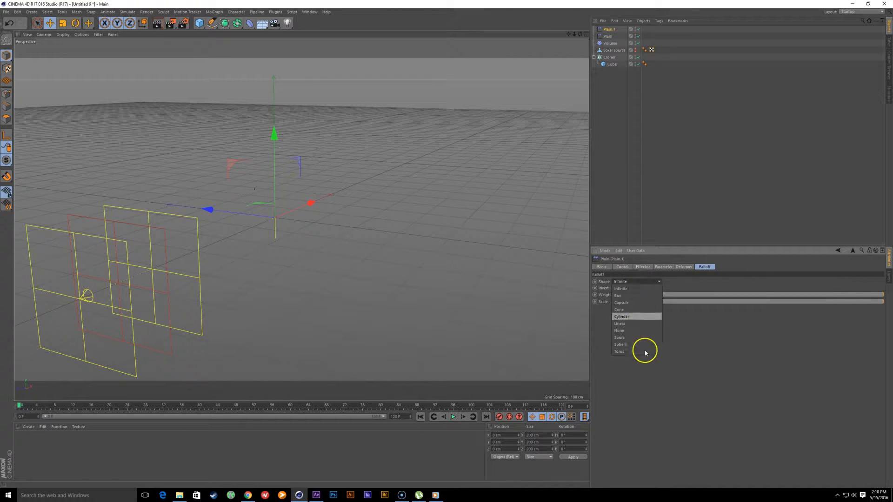
click(656, 324)
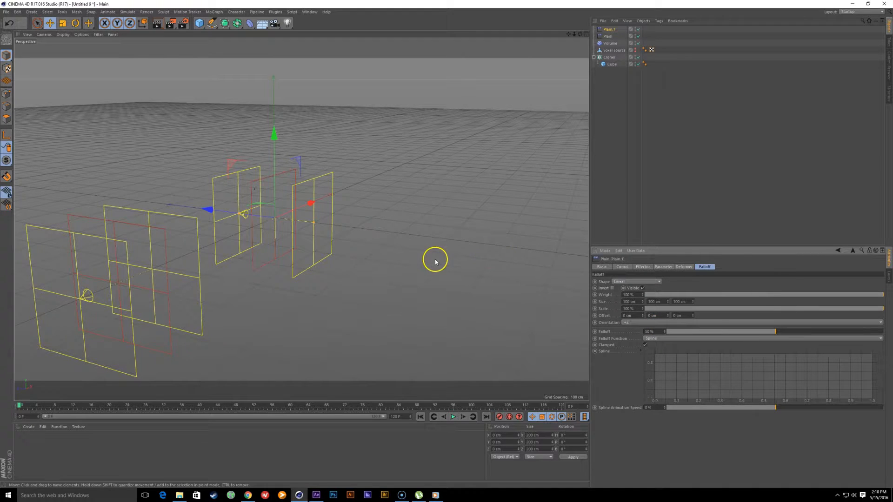
alt+drag(435, 261, 381, 251)
mouse_move(269, 237)
mouse_down()
mouse_move(253, 231)
mouse_move(292, 240)
mouse_move(256, 230)
mouse_move(255, 247)
mouse_up()
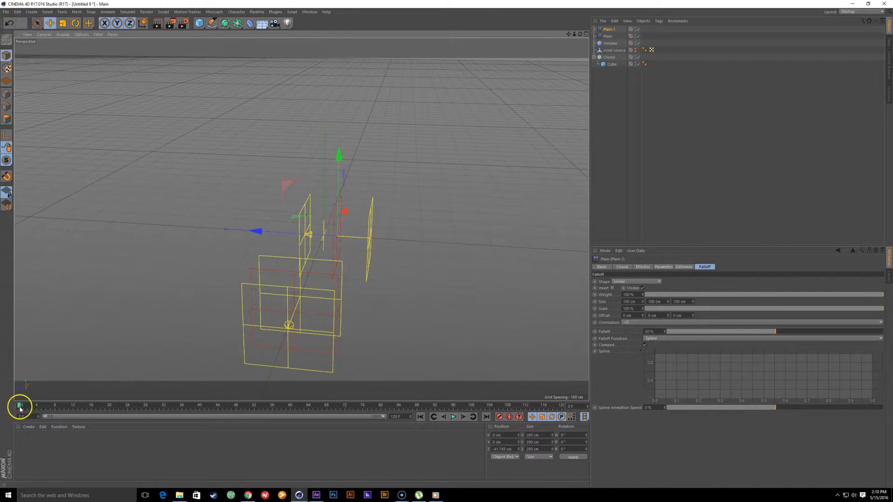
Step: At the animation's last frame, move the second Plain effector further back in Z and reduce its falloff Z size to about 93 cm
drag(20, 409, 593, 411)
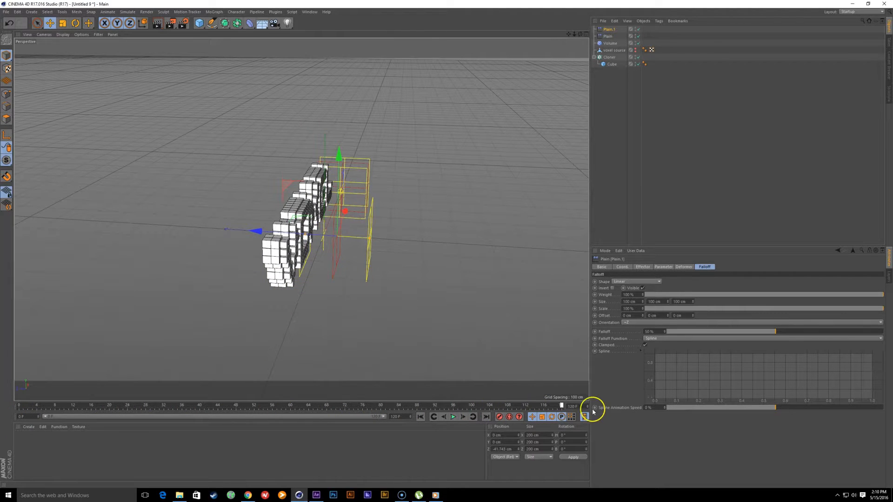
alt+drag(395, 339, 322, 307)
drag(251, 227, 266, 232)
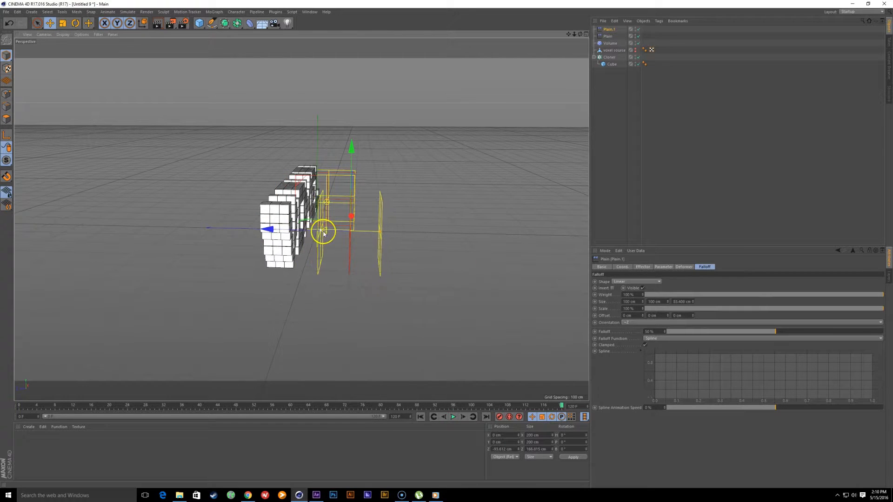
drag(321, 235, 320, 235)
alt+middle_drag(223, 325, 181, 341)
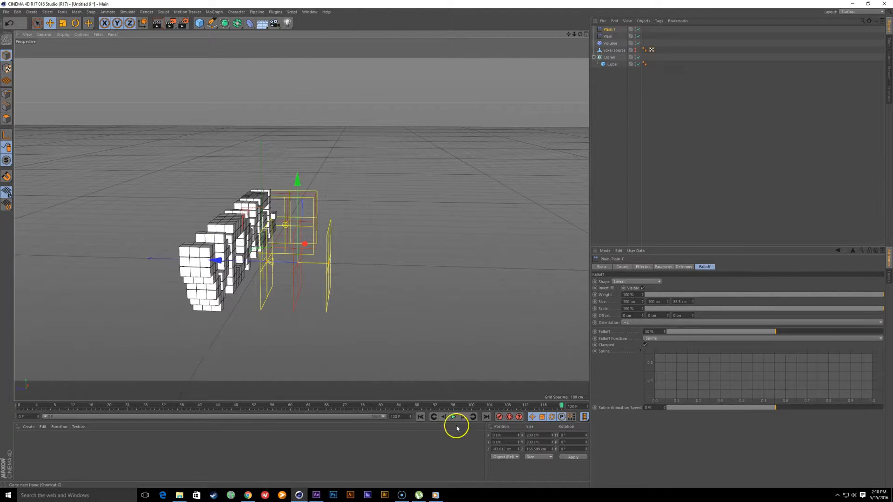
Step: Around frame 45, move the second Plain effector further back to about -103 cm in Z and set its falloff Z size to about 100 cm
drag(560, 406, 249, 269)
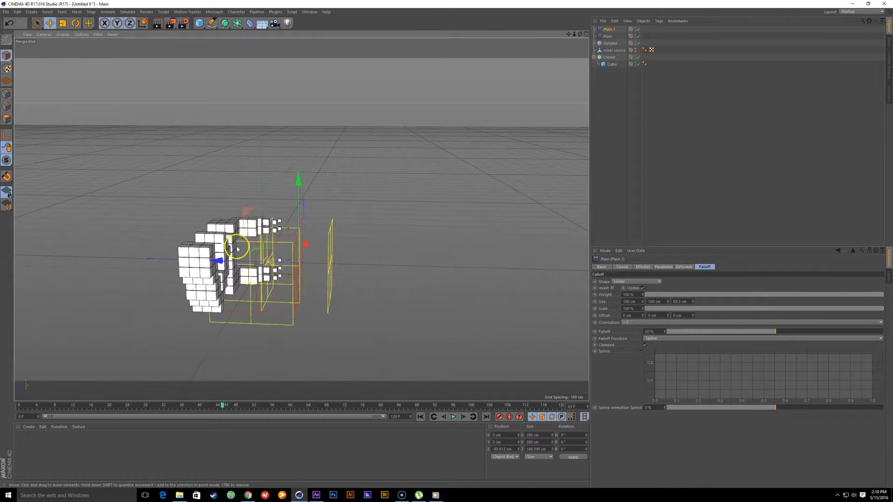
alt+right_drag(272, 232, 297, 244)
alt+drag(297, 243, 291, 253)
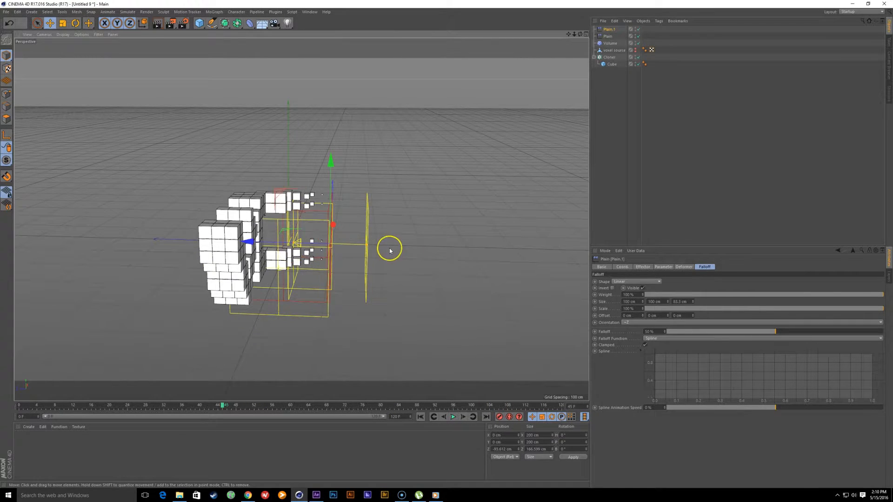
mouse_move(367, 246)
mouse_down()
mouse_move(374, 244)
mouse_move(367, 247)
mouse_up()
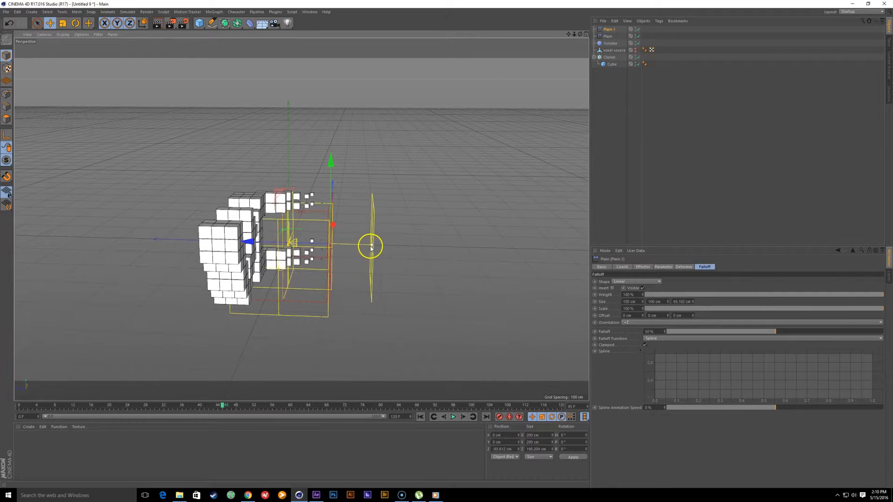
mouse_move(260, 250)
mouse_down()
mouse_move(284, 243)
mouse_move(259, 241)
mouse_up()
drag(386, 250, 387, 249)
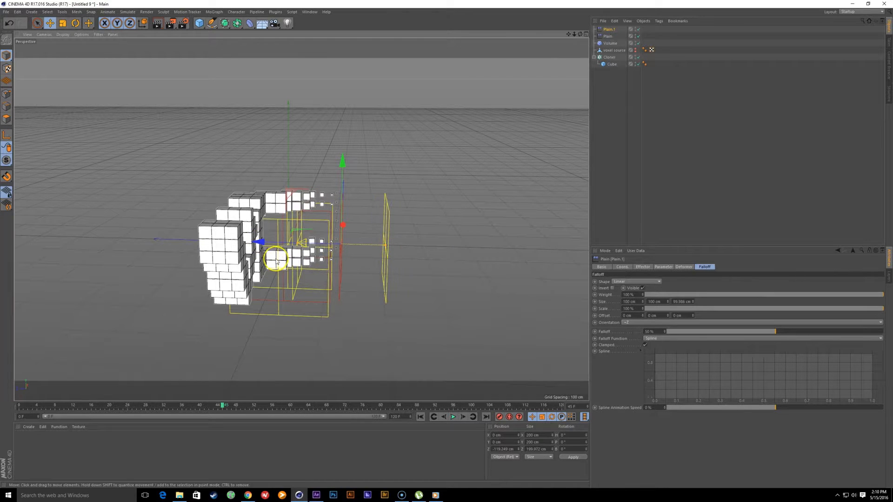
drag(256, 244, 256, 243)
alt+drag(267, 260, 423, 411)
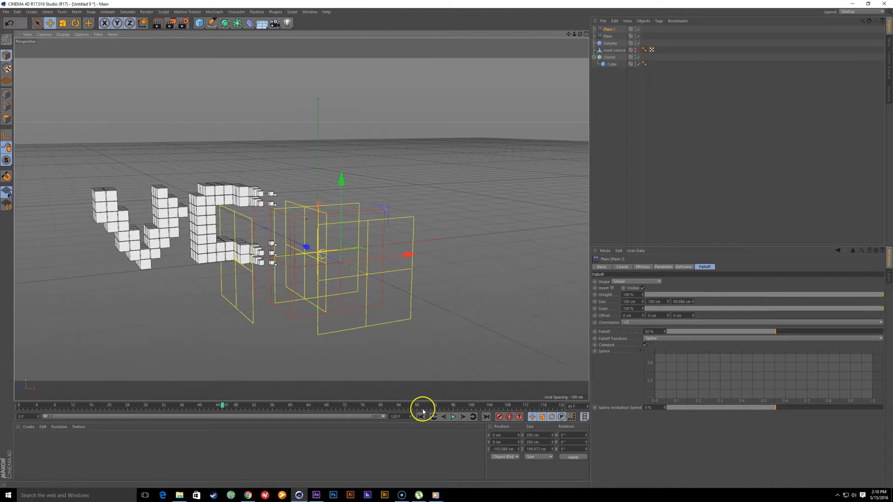
Step: Play the voxel animation while viewing the text from the side and front, stop it, and scrub back to frame 43
click(432, 417)
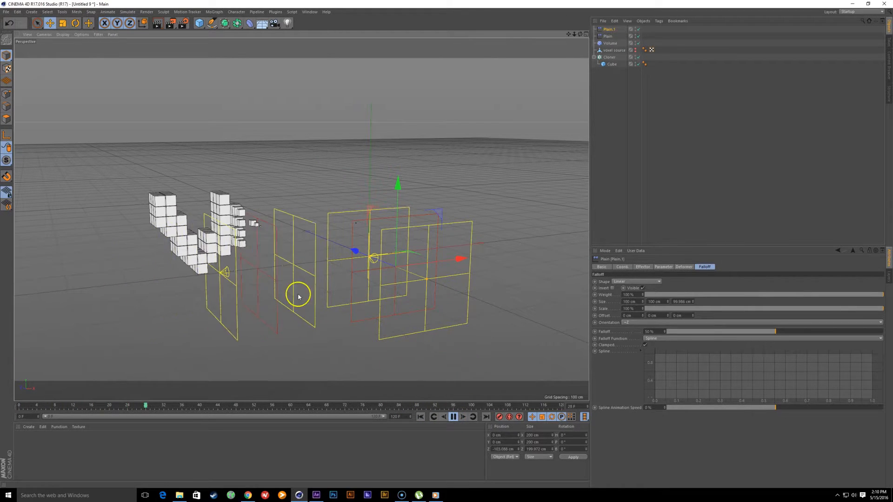
alt+drag(298, 297, 377, 307)
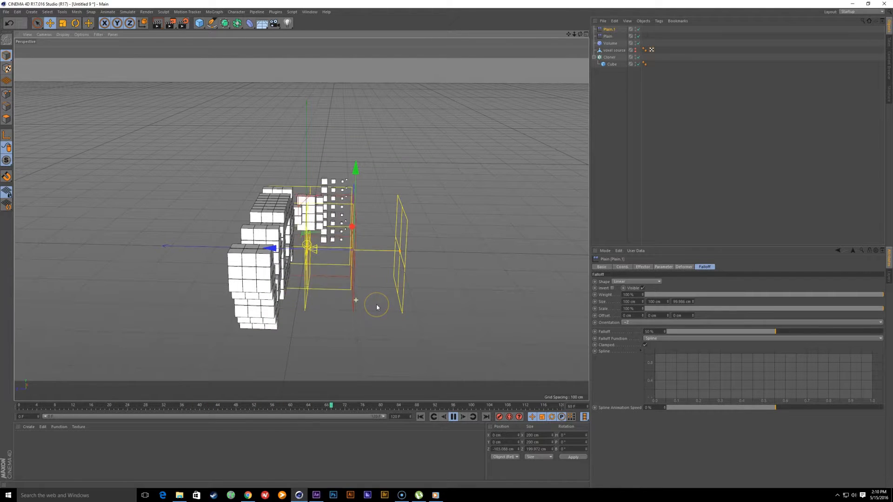
click(453, 417)
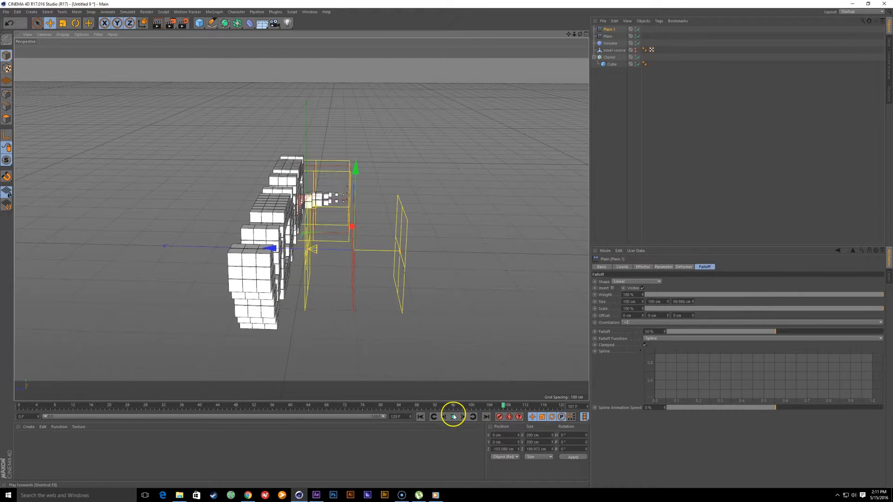
alt+drag(414, 354, 329, 264)
alt+drag(274, 231, 379, 254)
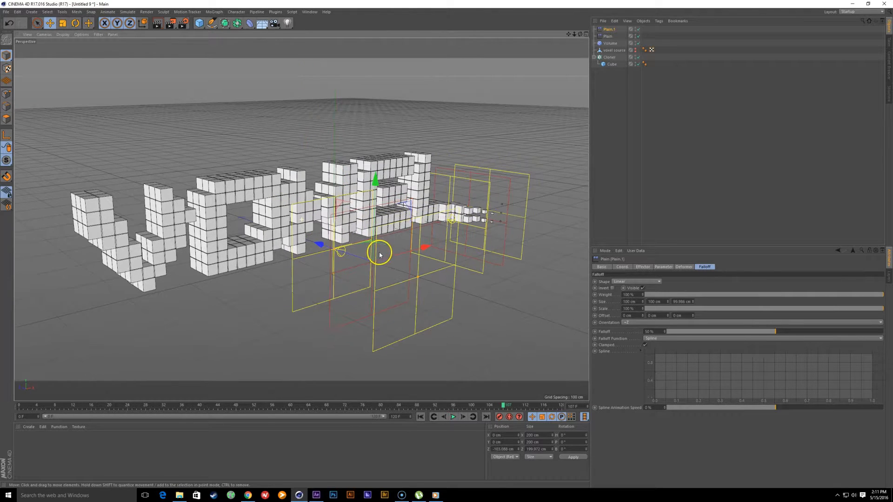
drag(504, 406, 261, 213)
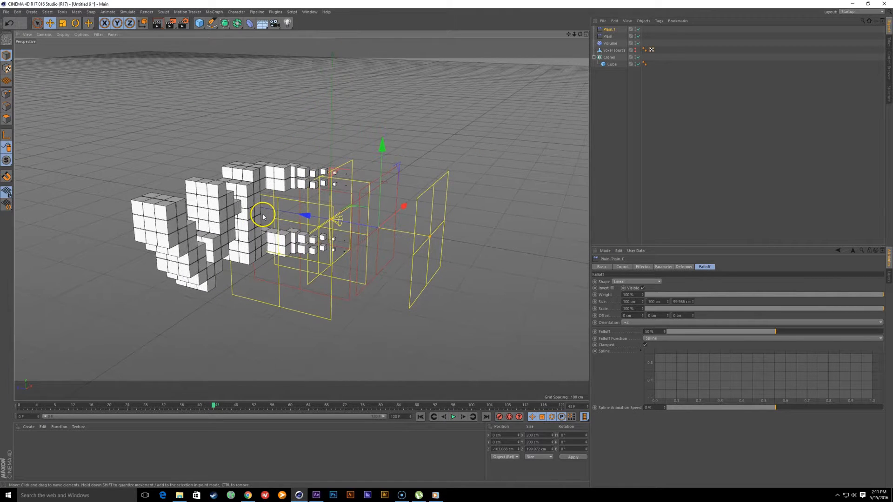
Step: Add a Random effector to the Cloner and place it directly after Volume in the Cloner's effector order
click(613, 59)
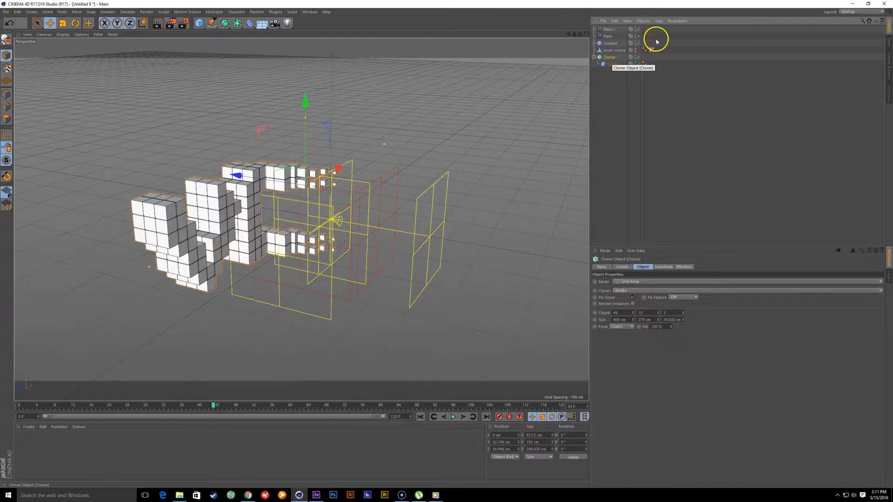
click(219, 13)
mouse_move(220, 23)
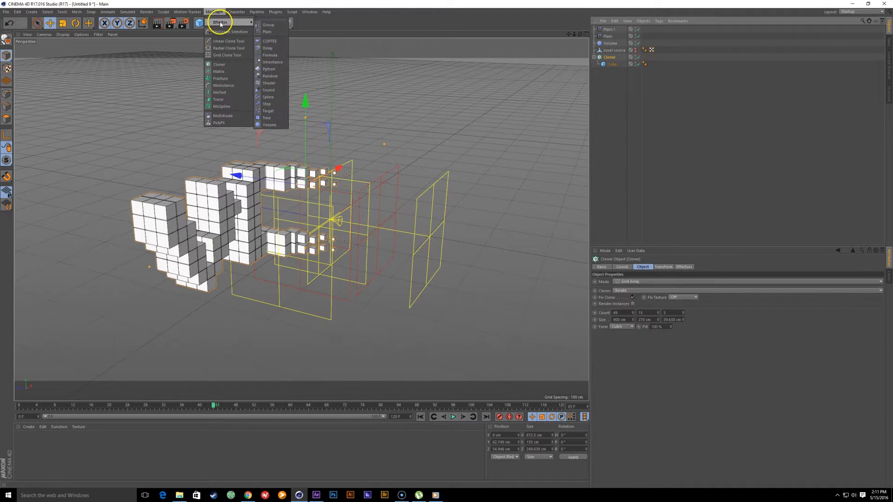
click(269, 76)
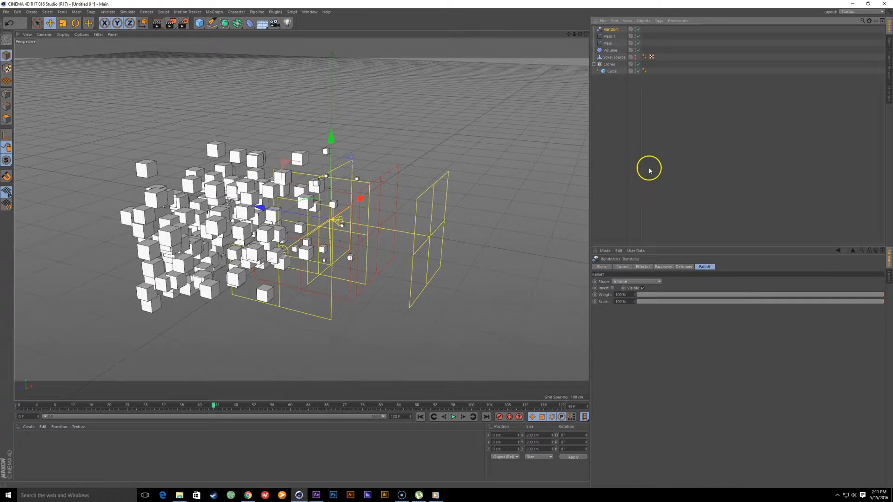
click(607, 65)
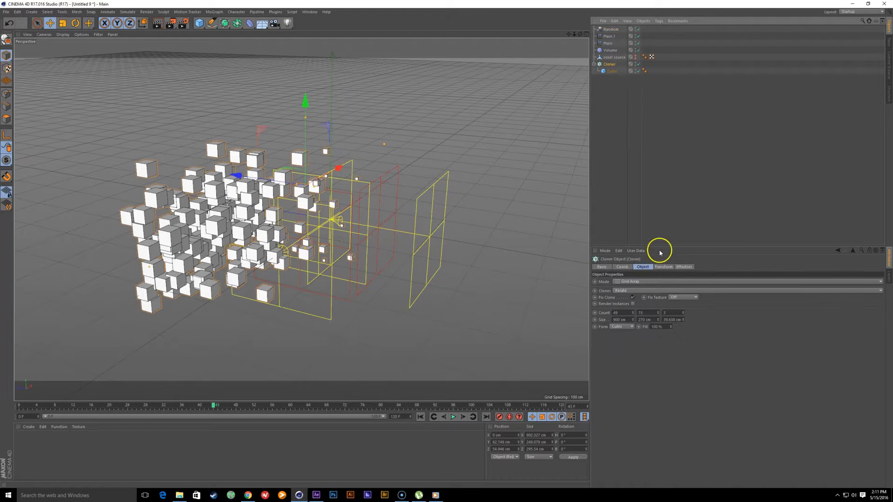
click(683, 268)
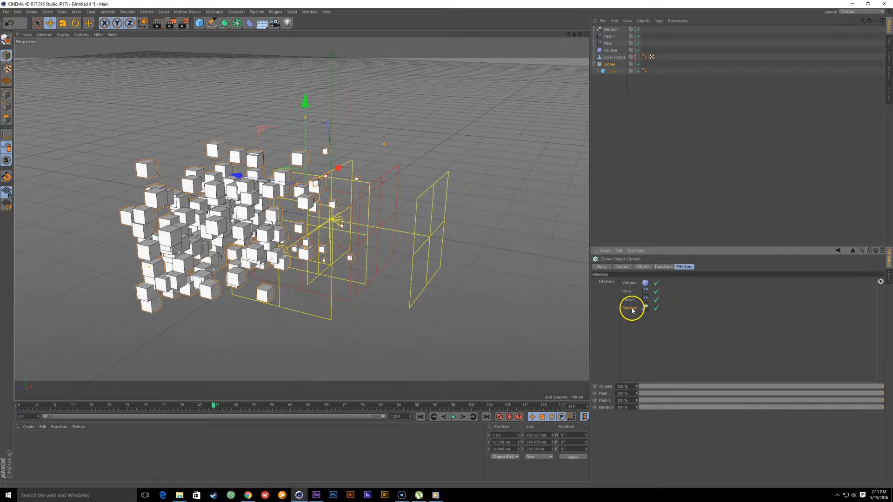
drag(630, 291, 633, 293)
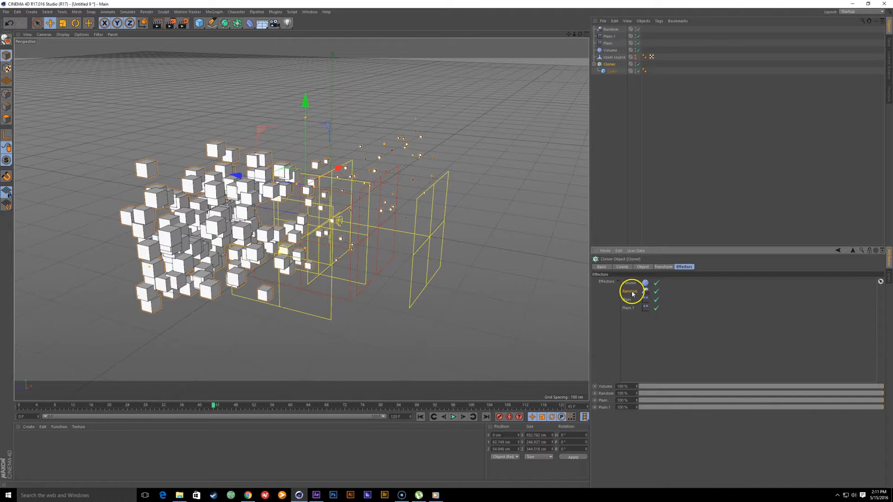
Step: Disable Position on the Random effector and set its Weight Transform to 7%
click(614, 29)
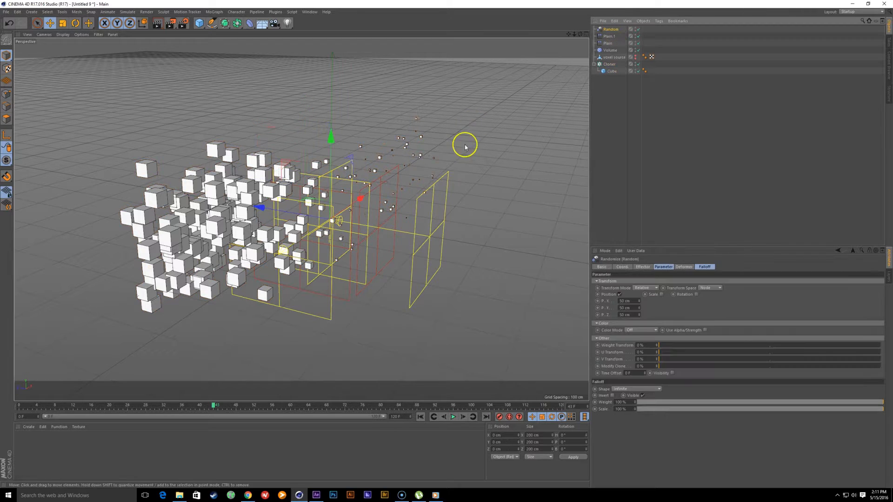
click(620, 295)
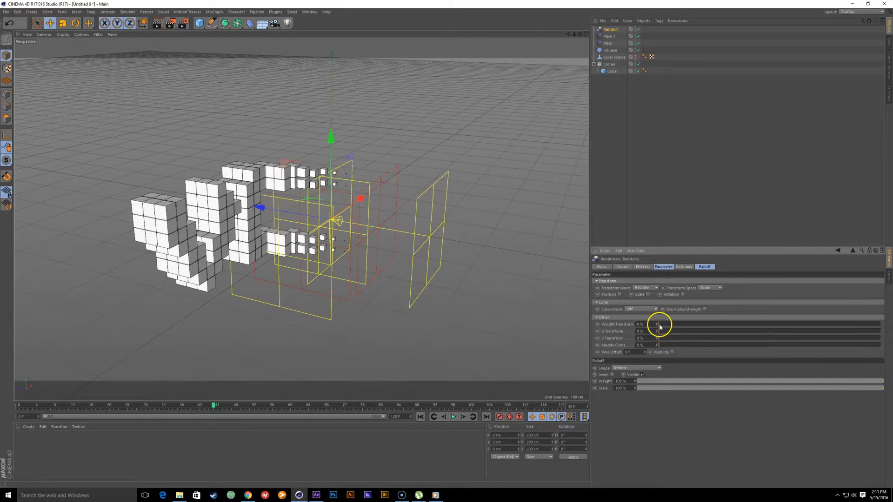
mouse_move(659, 327)
mouse_down()
mouse_move(698, 326)
mouse_move(674, 326)
mouse_up()
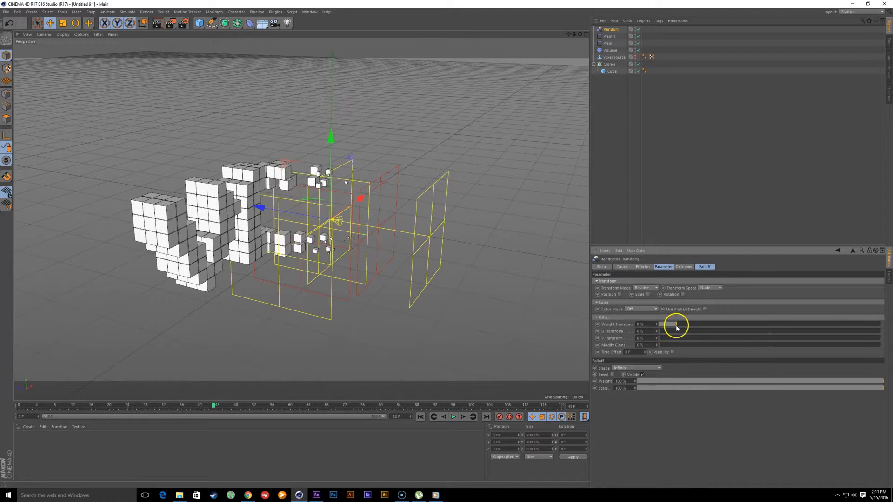
scroll(363, 279, up, 3)
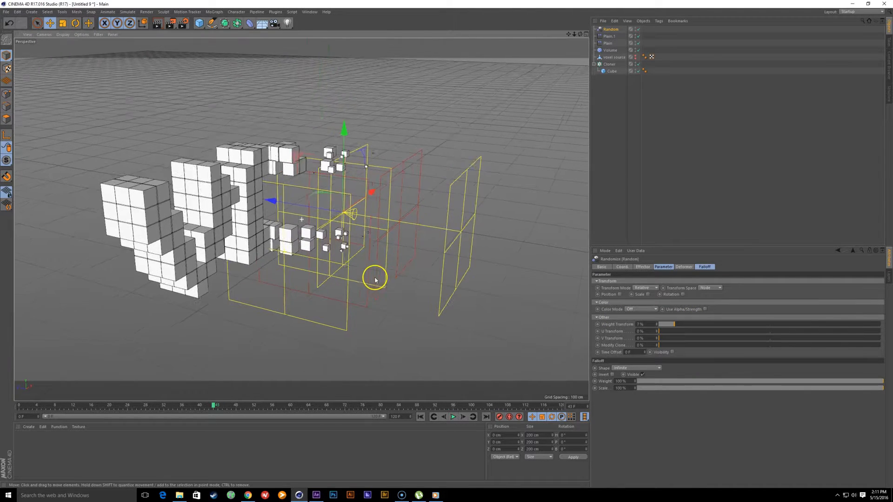
alt+drag(375, 279, 408, 277)
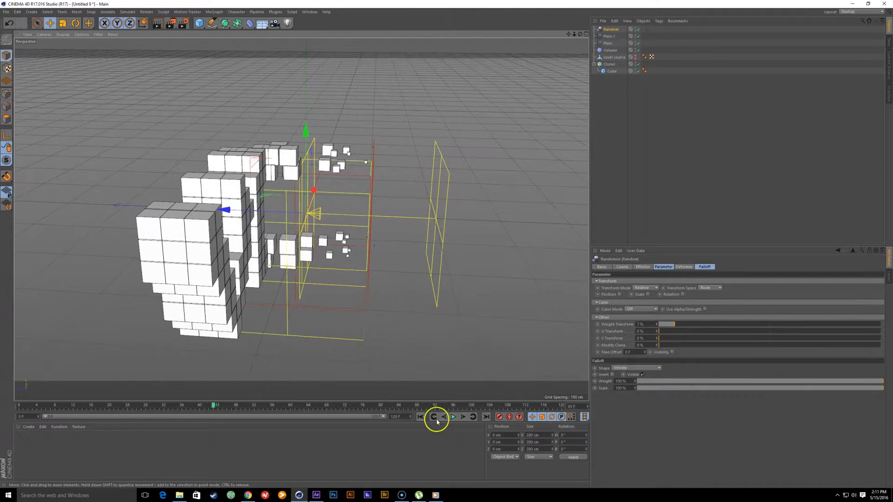
Step: Scrub through the voxel build-up, play the animation from the start, and stop it near the end
mouse_move(215, 410)
mouse_down()
mouse_move(10, 396)
mouse_move(273, 405)
mouse_up()
scroll(349, 235, up, 3)
alt+drag(349, 236, 315, 260)
drag(268, 406, 14, 397)
click(454, 417)
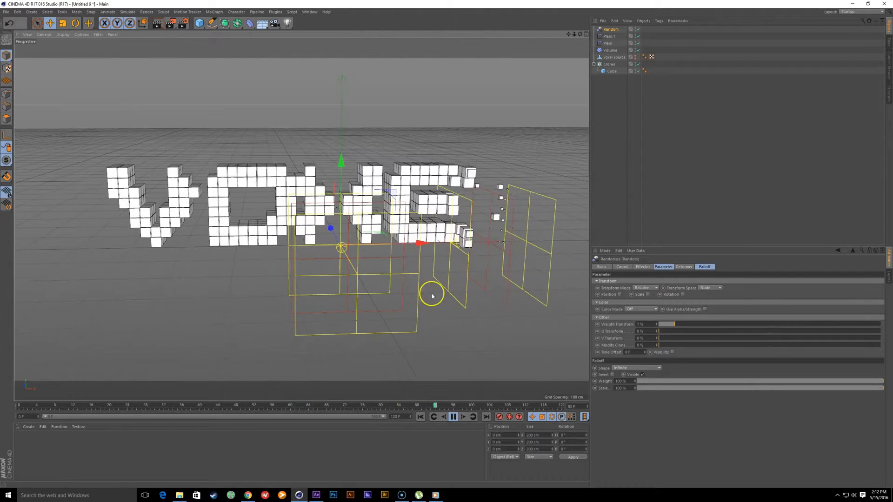
click(452, 419)
alt+middle_drag(481, 272, 441, 280)
Step: Try Weight Transform values of 13% and 20% on the Random effector, settle on 15%, and check frame 56
drag(679, 324, 682, 325)
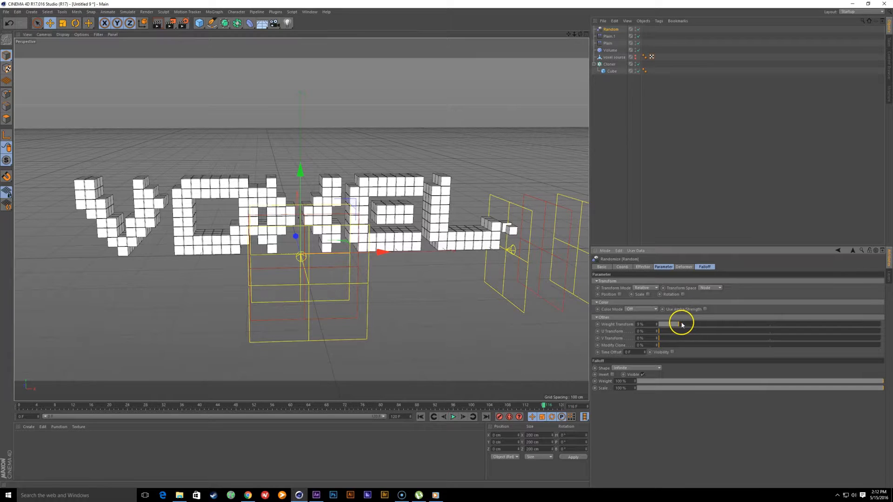
alt+drag(410, 265, 448, 278)
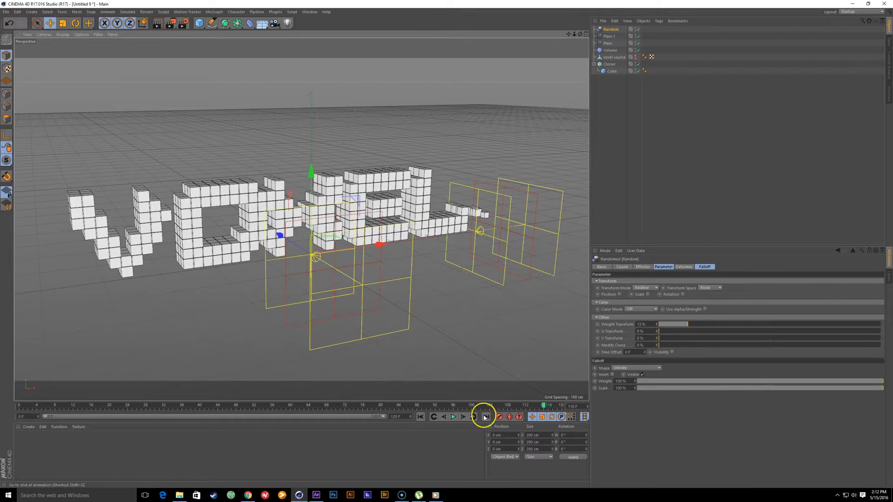
drag(549, 408, 235, 321)
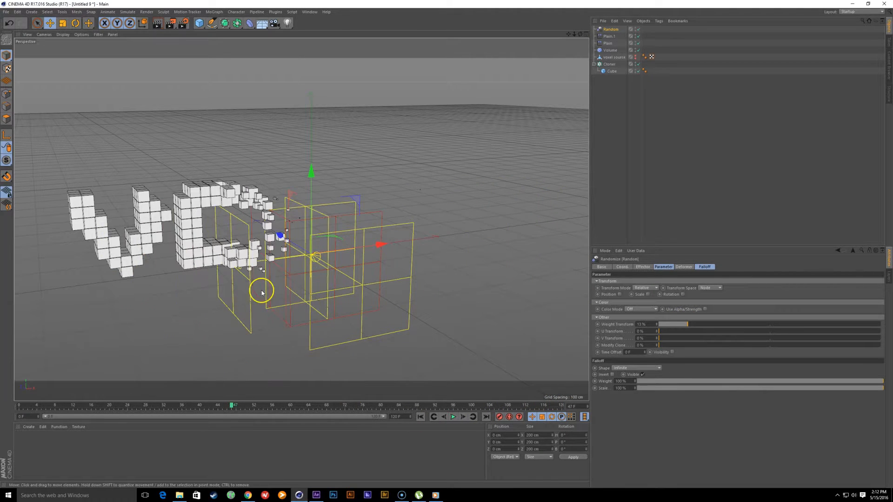
alt+drag(261, 277, 313, 280)
drag(696, 327, 703, 325)
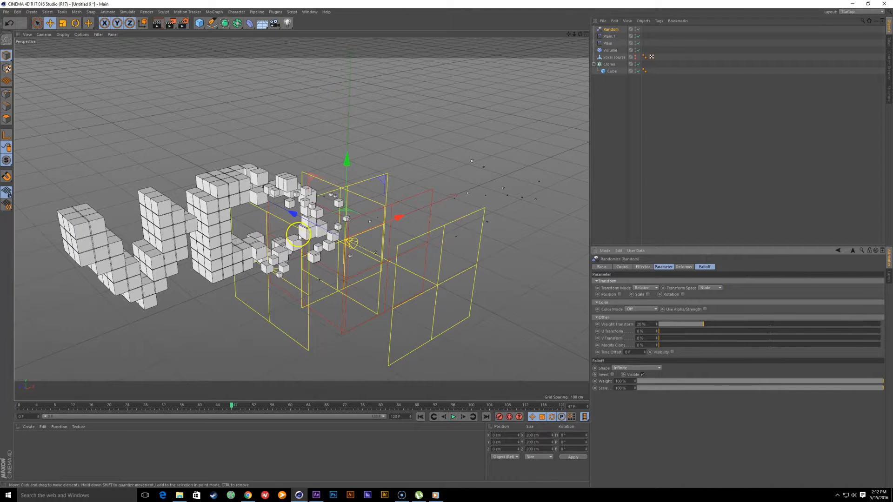
alt+drag(354, 321, 397, 341)
drag(702, 328, 692, 324)
alt+drag(273, 315, 259, 315)
drag(228, 406, 272, 405)
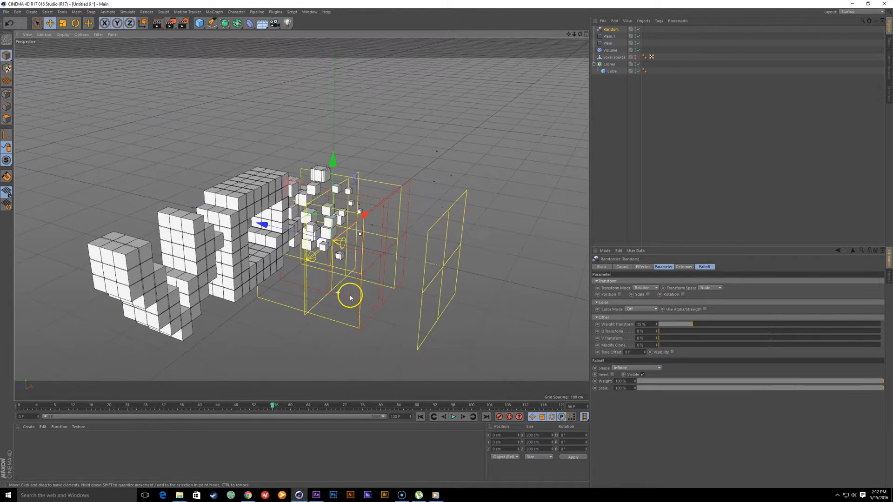
Step: Nudge the second Plain effector slightly forward along its Z axis and deselect it
click(613, 37)
drag(315, 235, 308, 234)
alt+drag(313, 314, 277, 299)
click(249, 318)
Step: Play the animation from the start to review the scattered voxel build-up, and stop playback
click(433, 418)
click(453, 417)
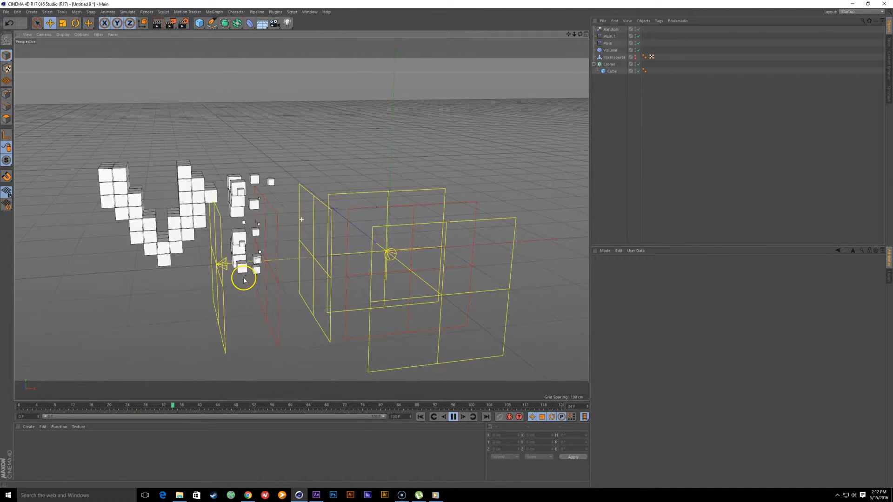
scroll(258, 273, up, 1)
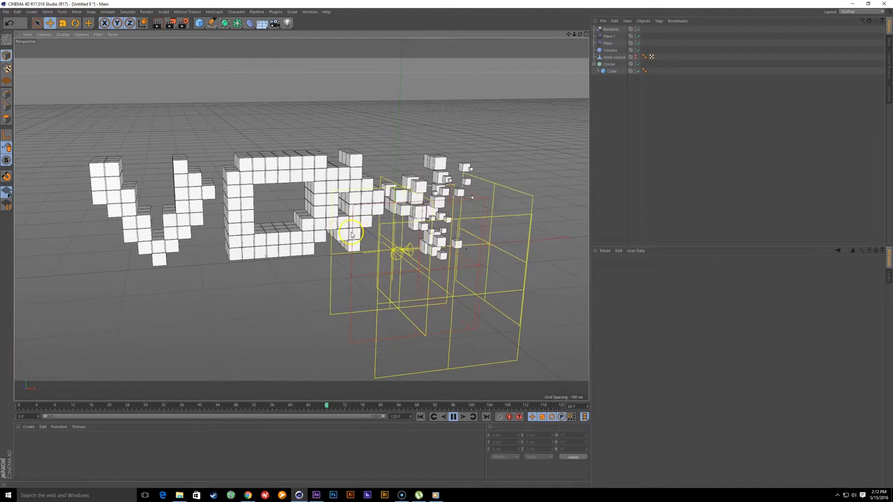
alt+middle_drag(257, 272, 182, 288)
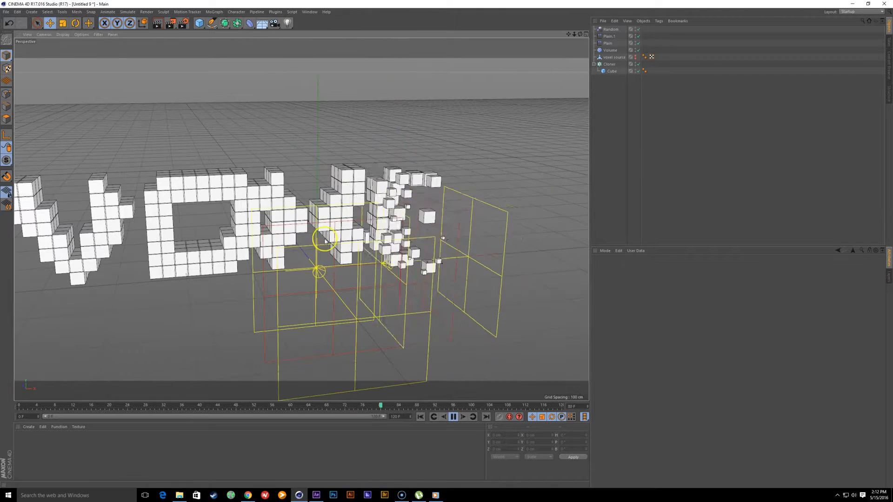
click(454, 417)
alt+middle_drag(389, 342, 405, 327)
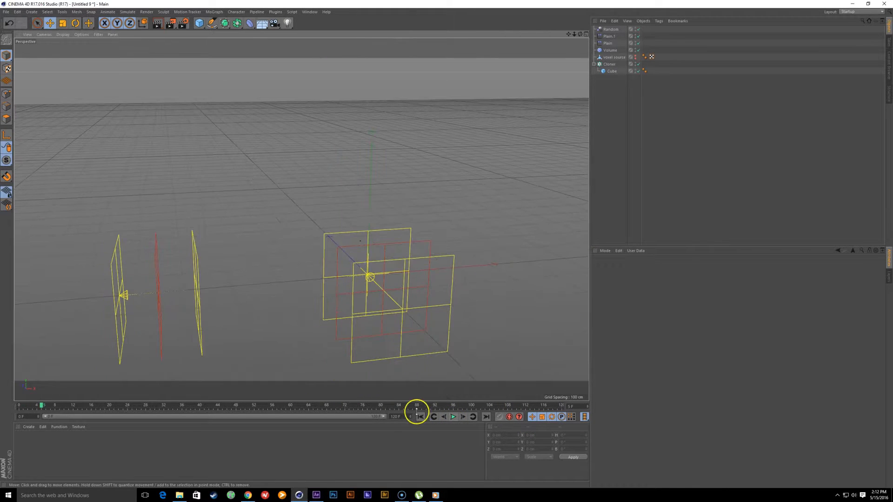
Step: Turn off falloff visibility in the viewport for both Plain effectors and the Random effector, and deselect them
click(608, 43)
click(701, 269)
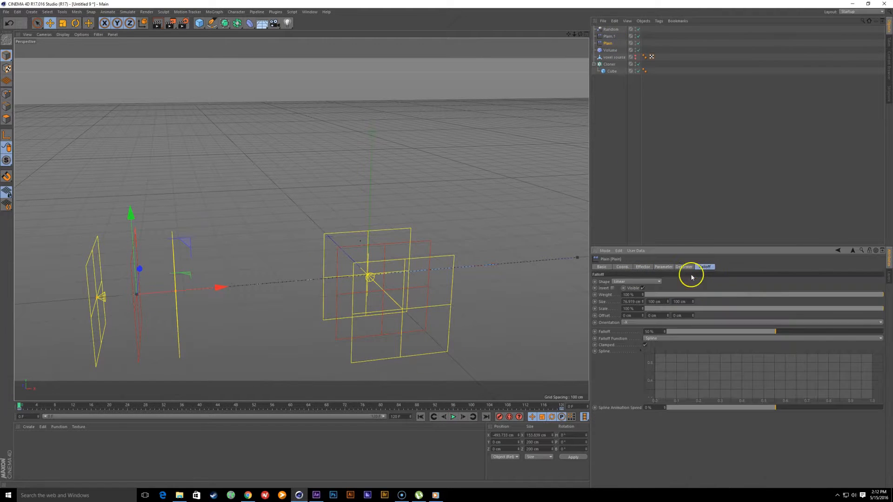
click(643, 289)
alt+middle_drag(350, 212, 347, 189)
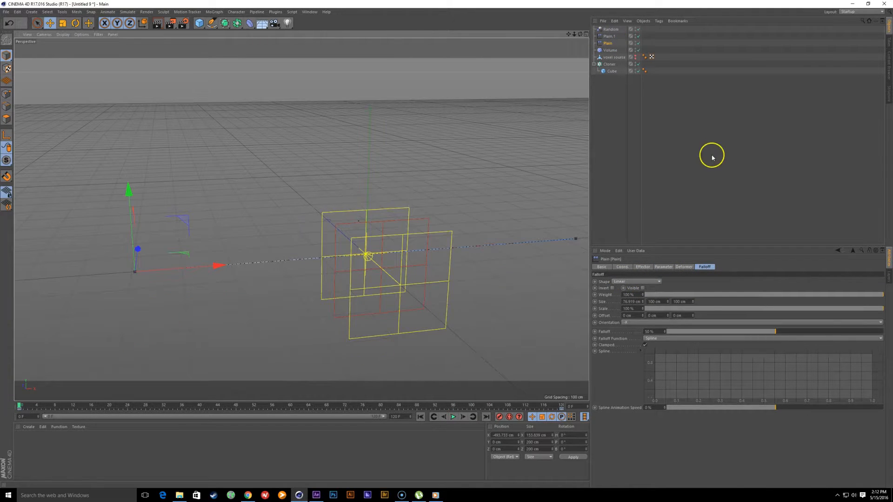
click(611, 36)
shift+click(610, 29)
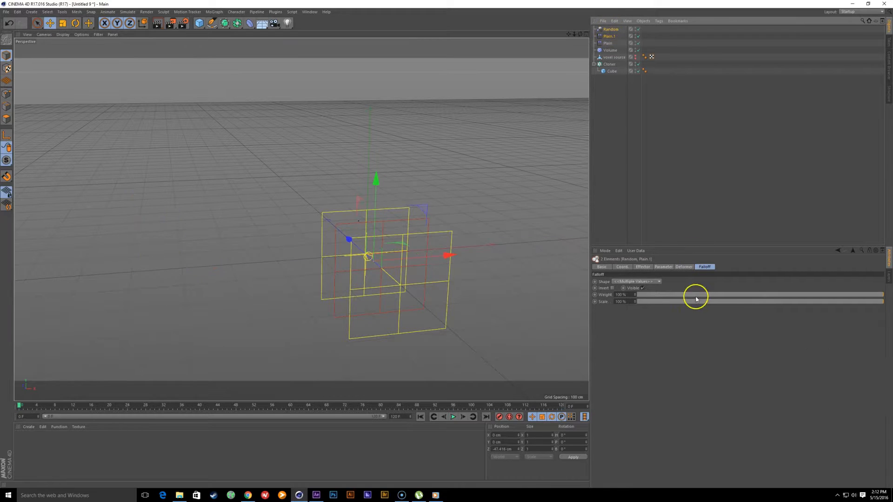
click(643, 289)
click(361, 355)
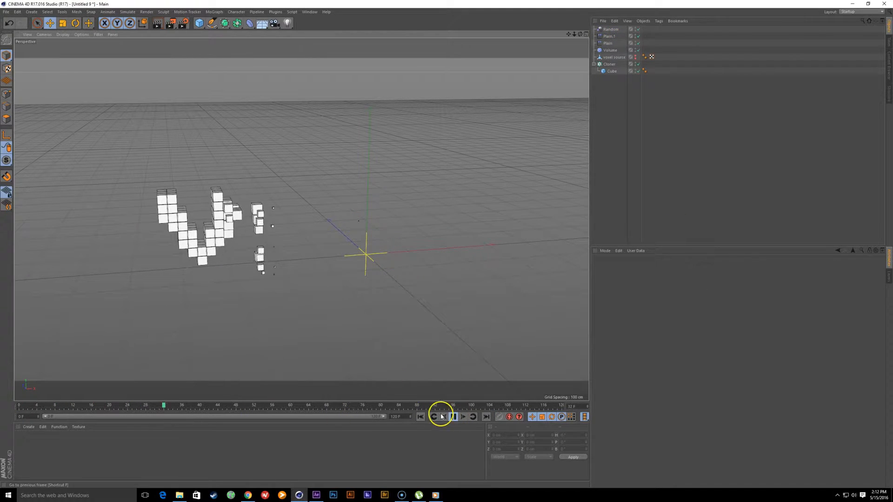
Step: Scrub and play the voxel build-up from different angles, stop playback, and check the finished text at frame 120
drag(211, 410, 158, 404)
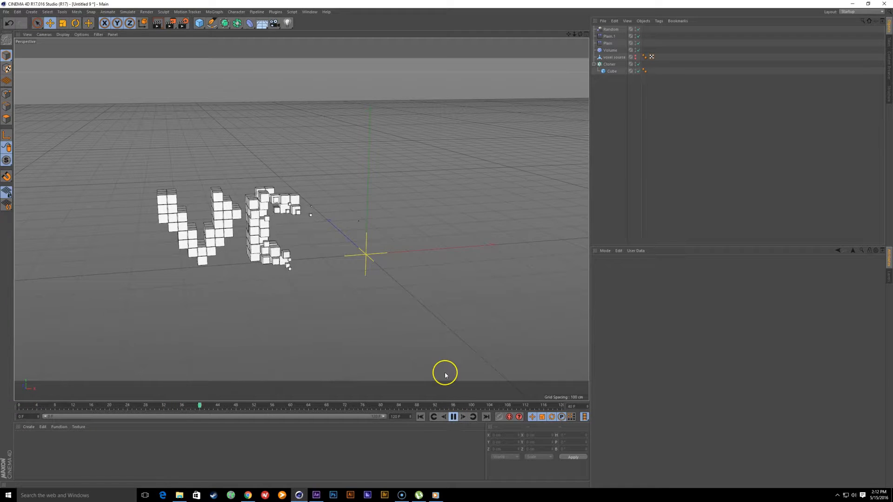
alt+drag(435, 275, 349, 279)
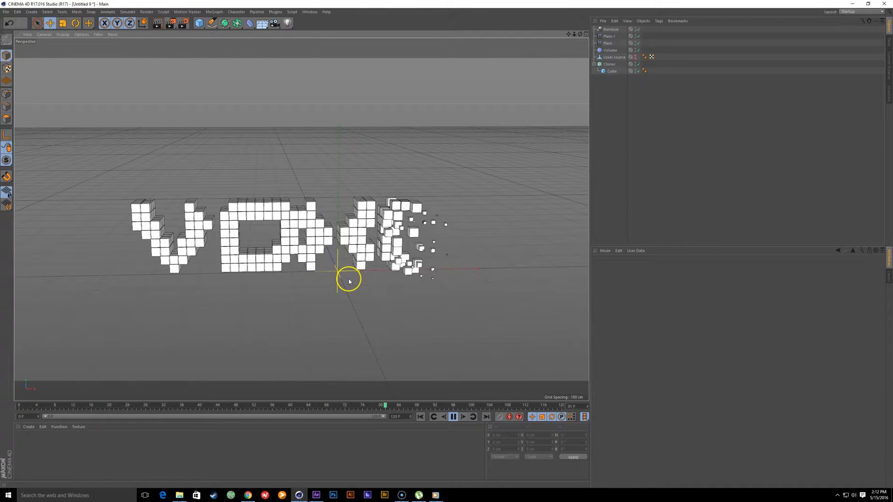
click(451, 417)
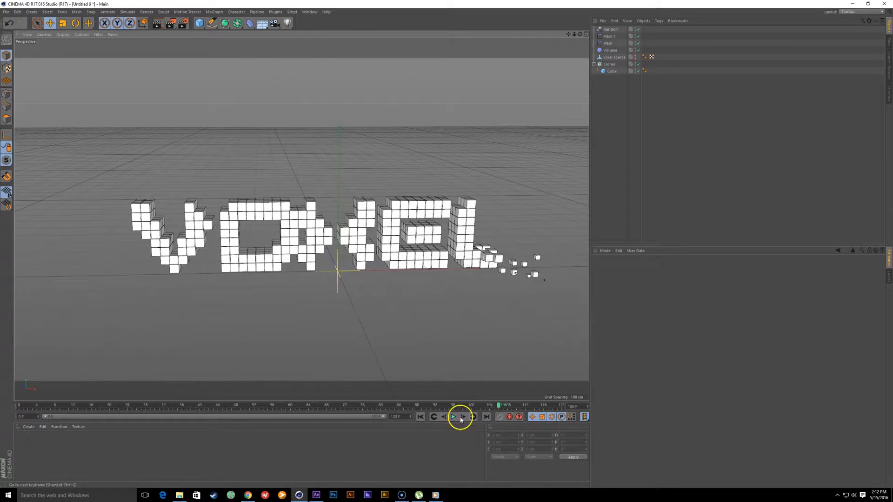
drag(498, 403, 580, 405)
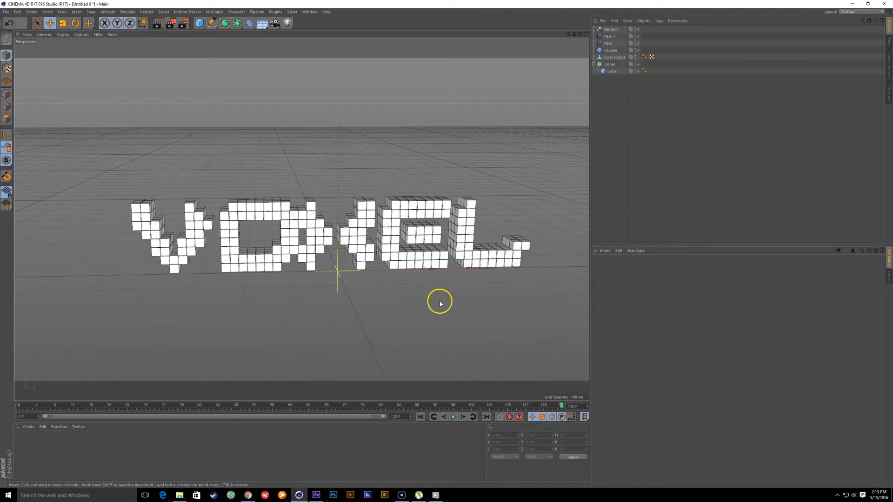
Step: Add a camera from a closer, angled view of the VOXEL text and look through it
scroll(360, 283, up, 2)
alt+drag(359, 283, 326, 280)
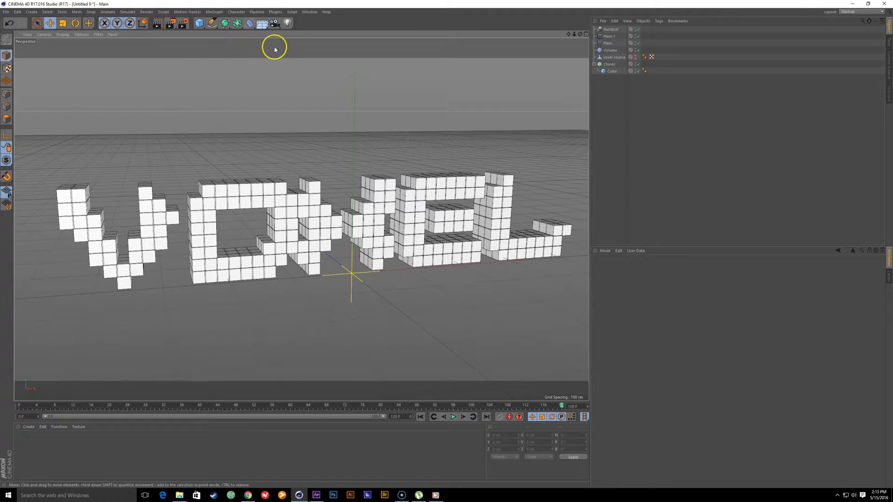
click(275, 23)
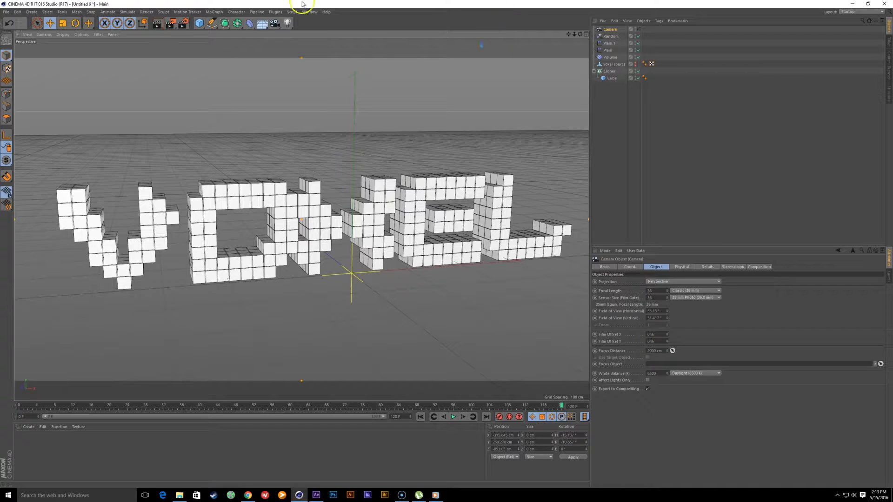
click(639, 29)
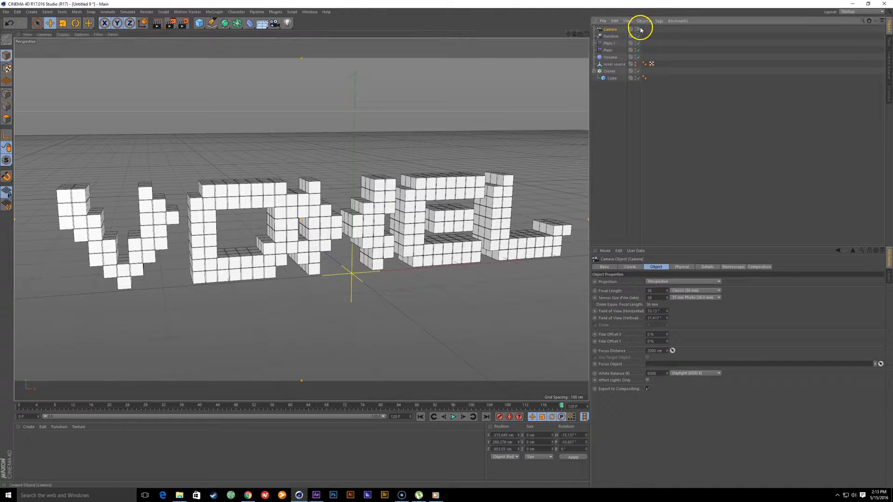
Step: Move the camera in close on the letter V, checking the framing as it builds around frame 27
alt+drag(363, 207, 340, 189)
alt+right_drag(327, 213, 334, 214)
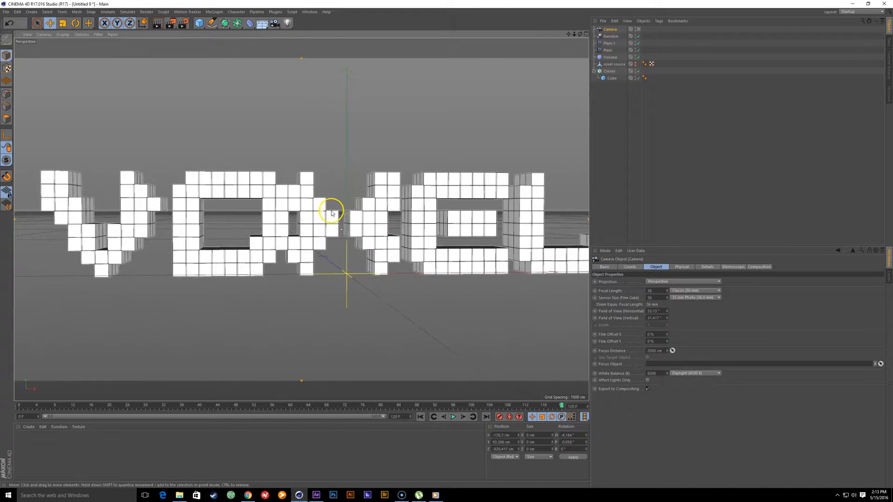
scroll(339, 209, up, 10)
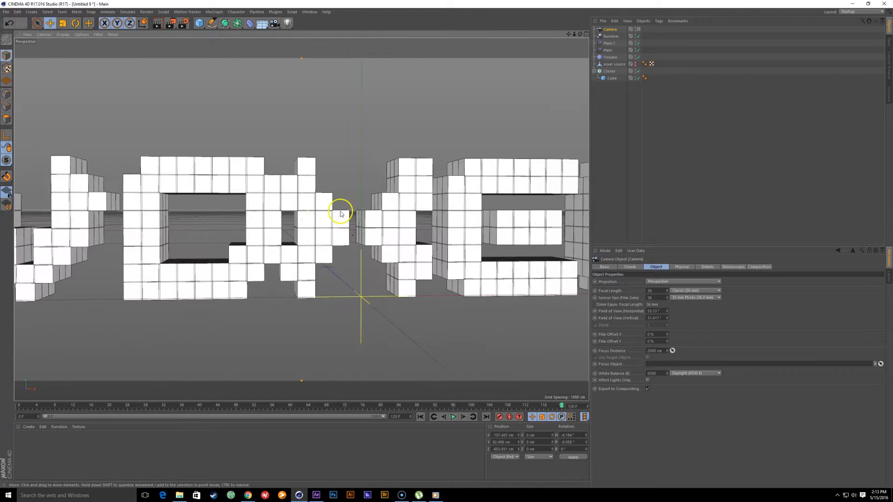
alt+drag(398, 193, 298, 241)
drag(553, 406, 204, 406)
alt+drag(339, 305, 307, 325)
drag(208, 405, 141, 398)
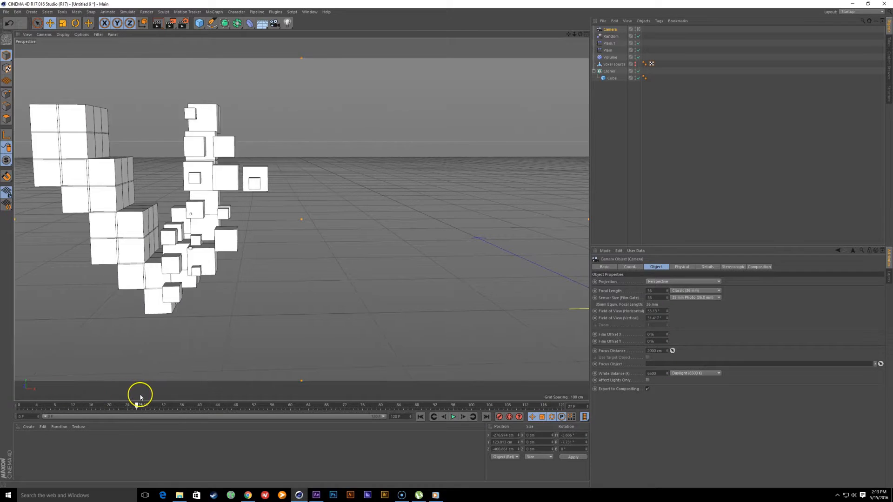
alt+drag(175, 269, 293, 261)
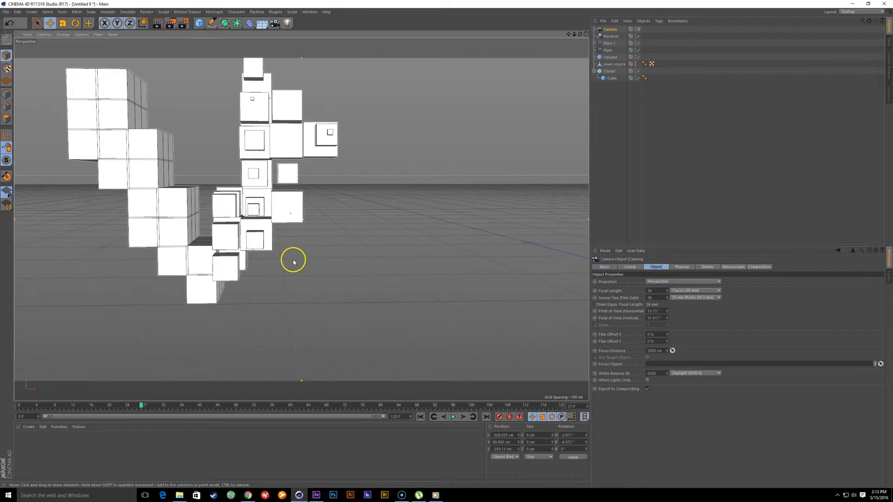
alt+middle_drag(293, 262, 273, 293)
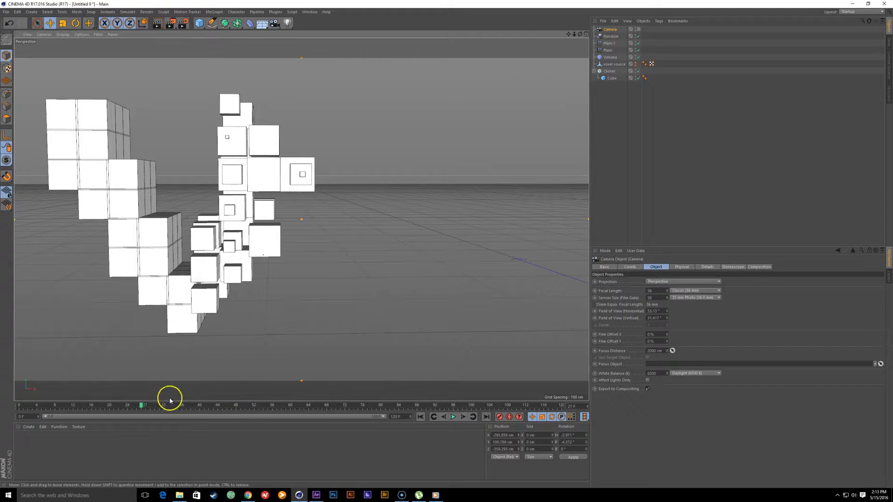
Step: Refine the camera framing on the V and O to about X -216.6, Y 100.6, Z -344.8 cm, checking frames up to 44
mouse_move(169, 401)
mouse_down()
mouse_move(246, 409)
mouse_move(181, 405)
mouse_up()
alt+middle_drag(399, 279, 295, 279)
alt+drag(295, 279, 227, 247)
mouse_move(187, 403)
mouse_down()
mouse_move(127, 405)
mouse_move(275, 404)
mouse_move(181, 406)
mouse_up()
alt+right_drag(262, 303, 279, 298)
mouse_move(265, 253)
alt+middle_down()
mouse_move(288, 303)
mouse_move(278, 262)
alt+middle_up()
alt+drag(277, 267, 268, 282)
alt+right_drag(268, 282, 249, 283)
mouse_move(182, 407)
mouse_down()
mouse_move(27, 405)
mouse_move(196, 405)
mouse_move(127, 404)
mouse_move(271, 421)
mouse_move(219, 412)
mouse_up()
alt+drag(359, 335, 318, 308)
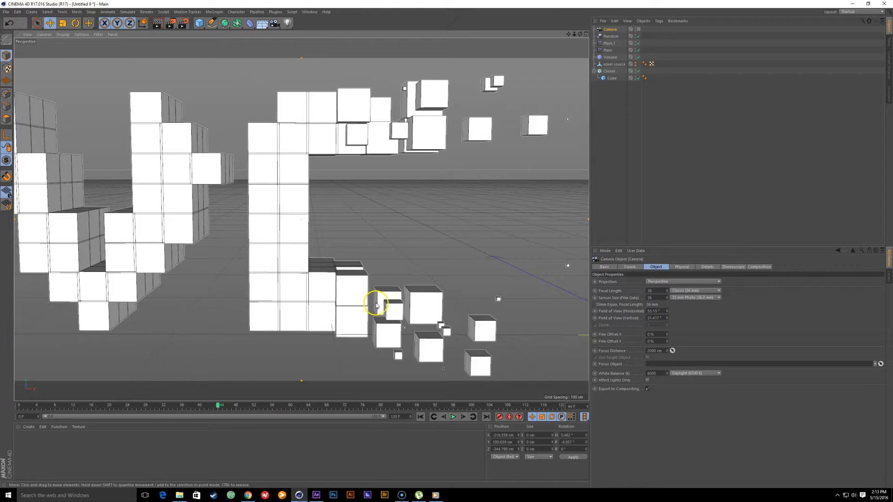
mouse_move(219, 407)
mouse_down()
mouse_move(41, 405)
mouse_move(205, 408)
mouse_up()
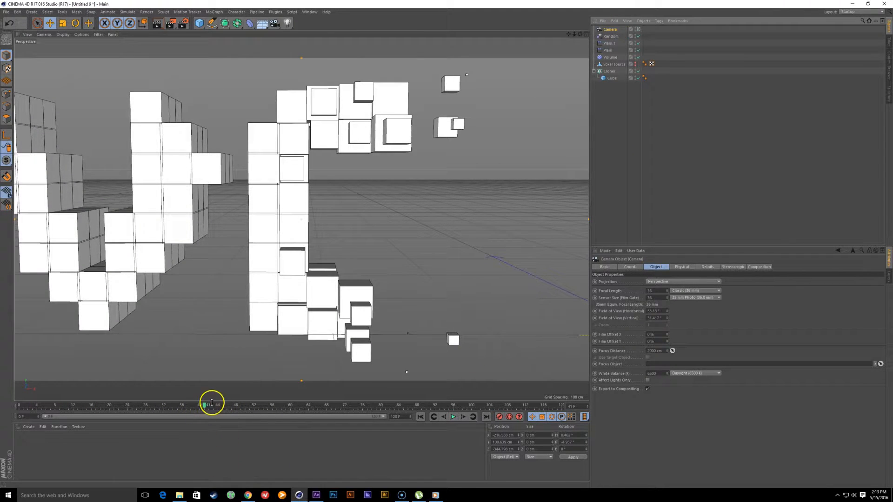
Step: Keyframe the camera at frame 0, then pull it back and shift it sideways to about Z -440 cm and keyframe it at frame 120
drag(207, 408, 20, 406)
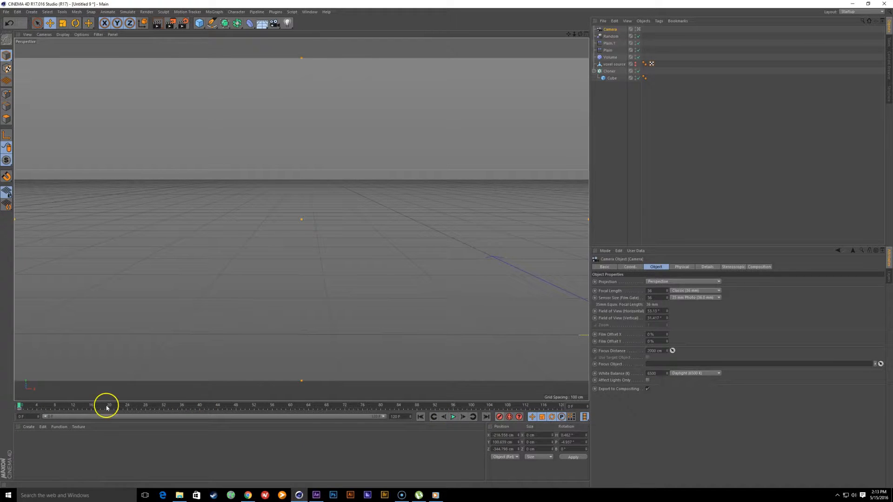
drag(29, 407, 791, 461)
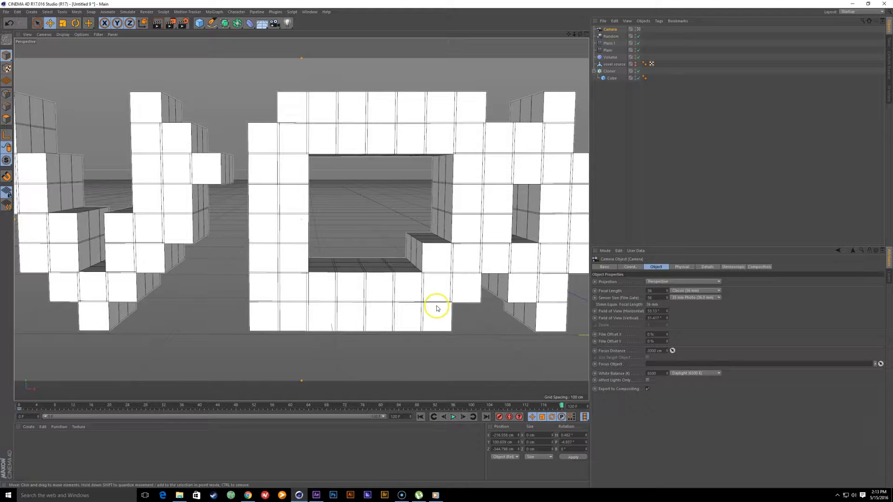
alt+right_drag(452, 246, 436, 246)
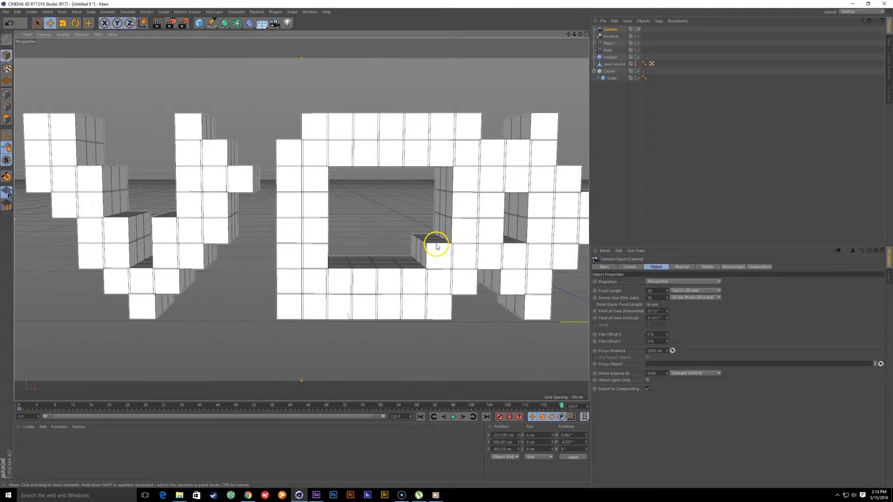
alt+middle_drag(437, 245, 383, 245)
alt+right_drag(383, 246, 359, 241)
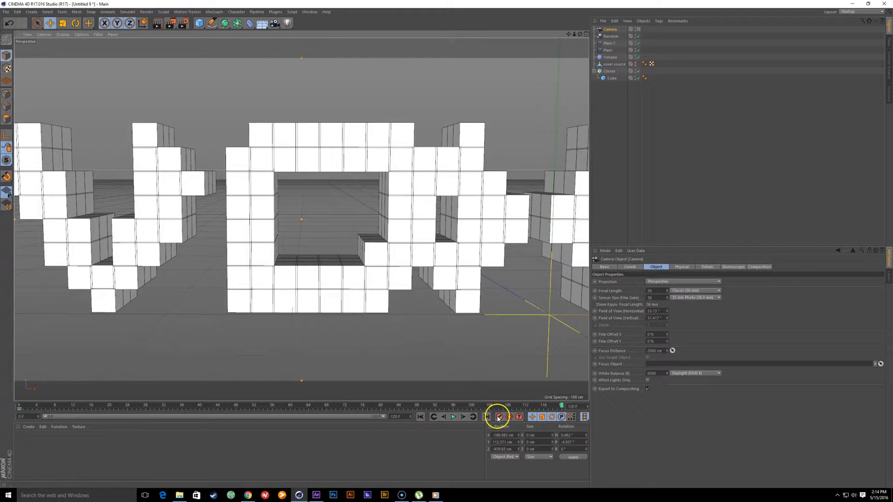
Step: Play back the camera move, set the camera's frame 0 keys to Linear interpolation, and scrub back to the start
click(453, 417)
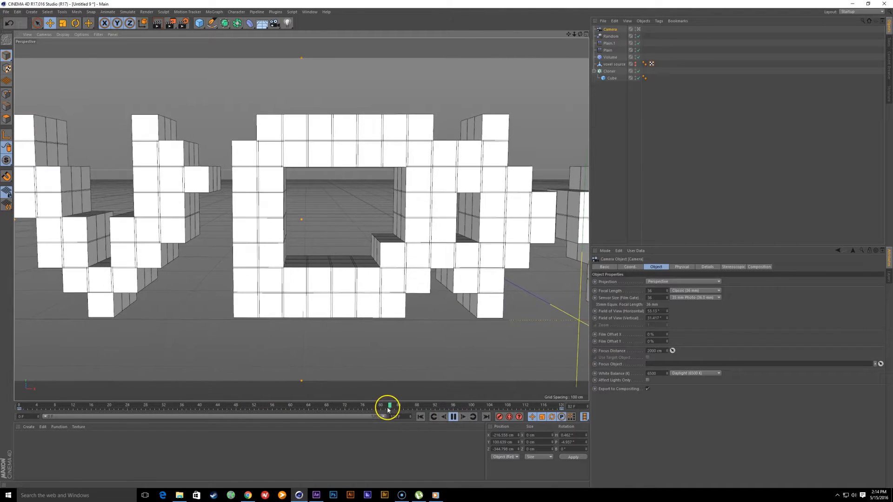
drag(390, 410, 15, 394)
click(453, 418)
drag(489, 405, 3, 340)
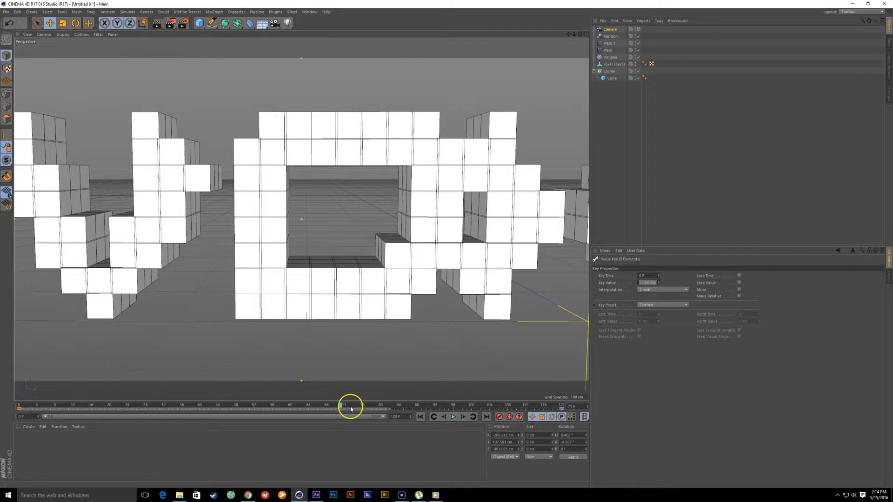
drag(351, 409, 19, 408)
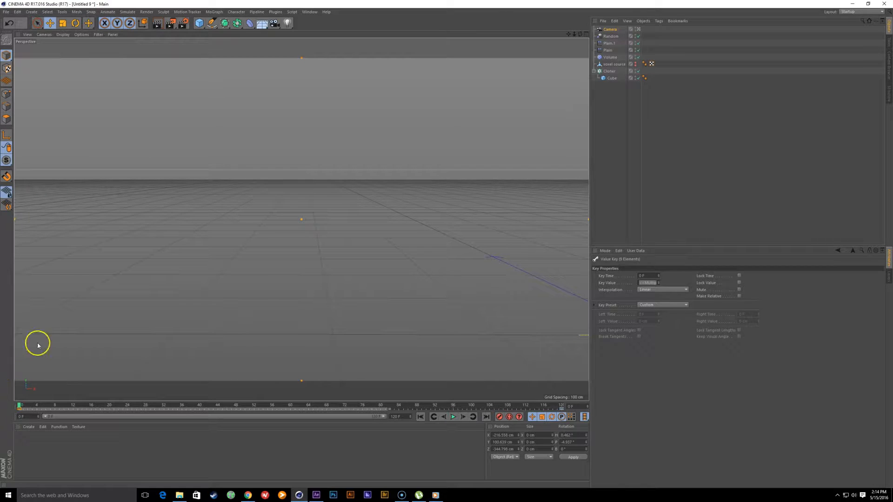
Step: Leave the camera view, move the first Plain effector to about X -442.5 cm at frame 0, and update its X position key
click(639, 29)
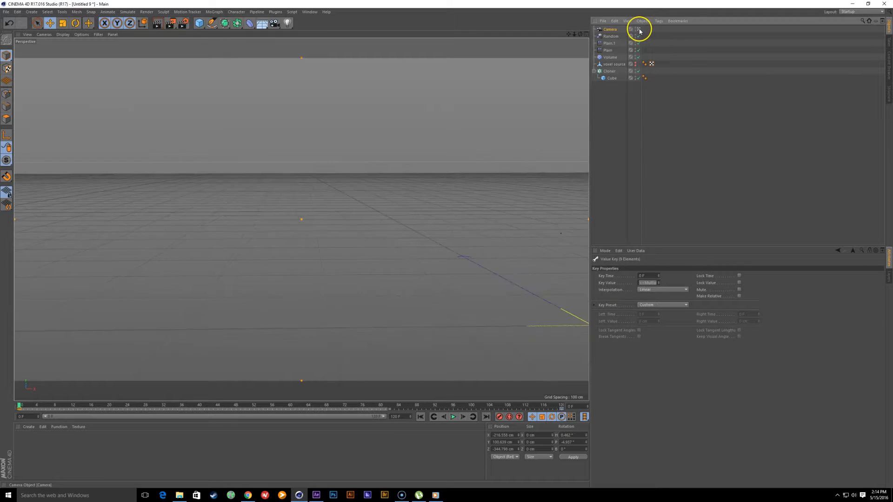
click(610, 51)
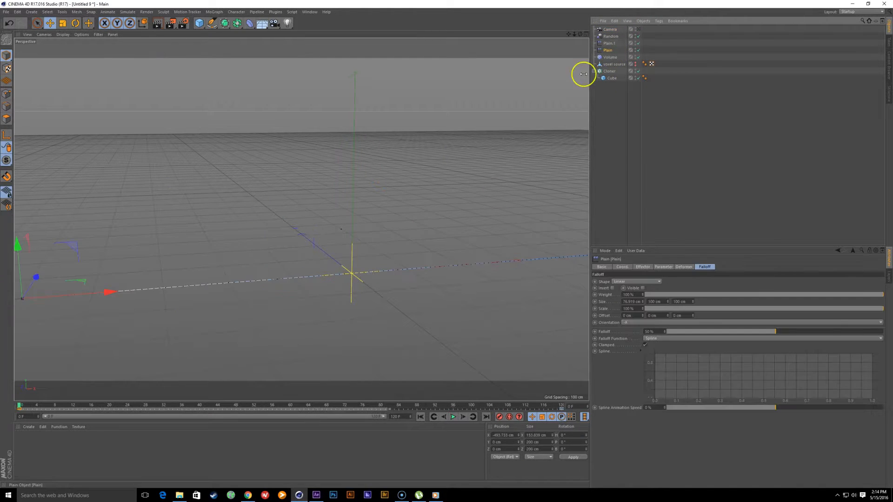
middle_drag(83, 319, 196, 312)
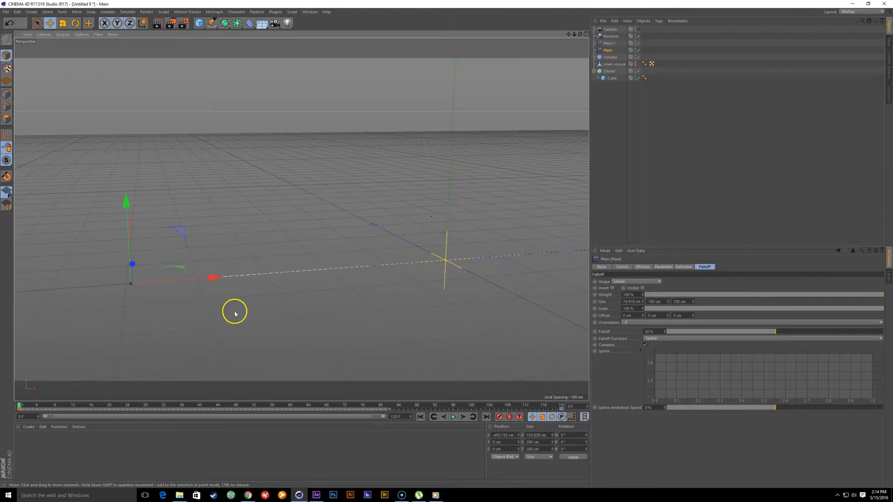
mouse_move(21, 408)
mouse_down()
mouse_move(60, 412)
mouse_move(37, 409)
mouse_up()
drag(210, 280, 244, 276)
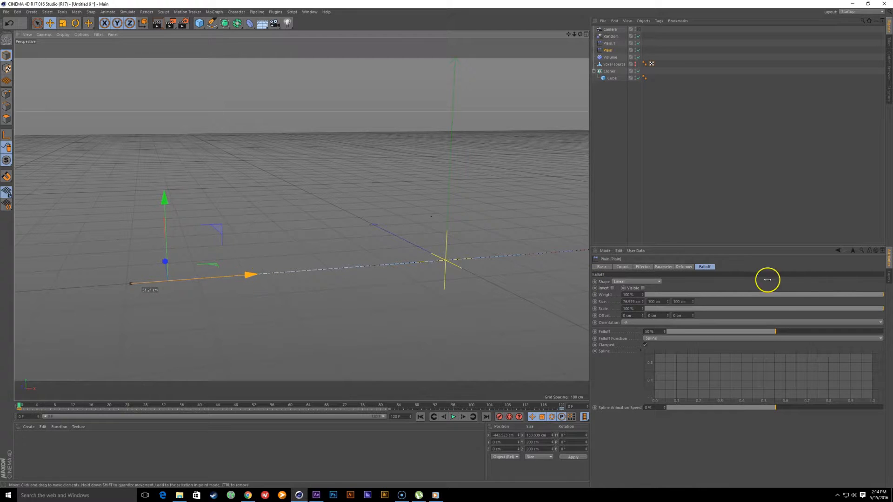
click(626, 267)
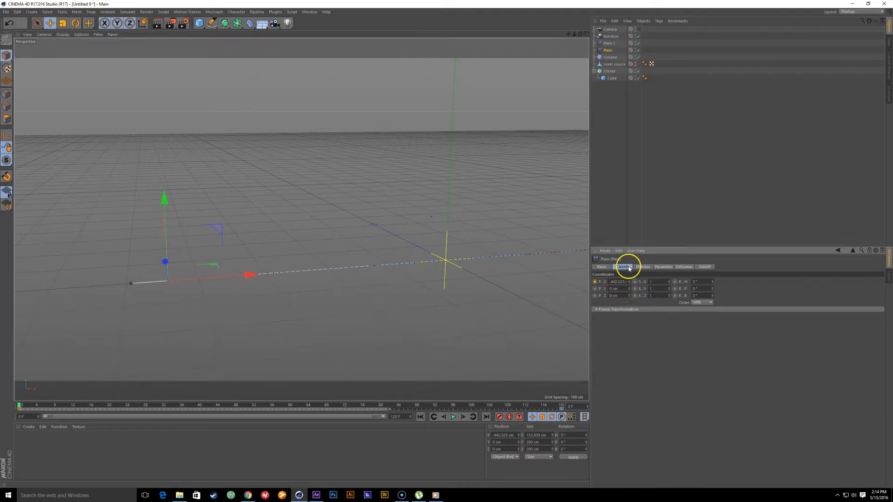
click(595, 283)
Step: Scrub the build-up, look through the camera again, play the animation from the start, and return to frame 0
drag(22, 408, 191, 406)
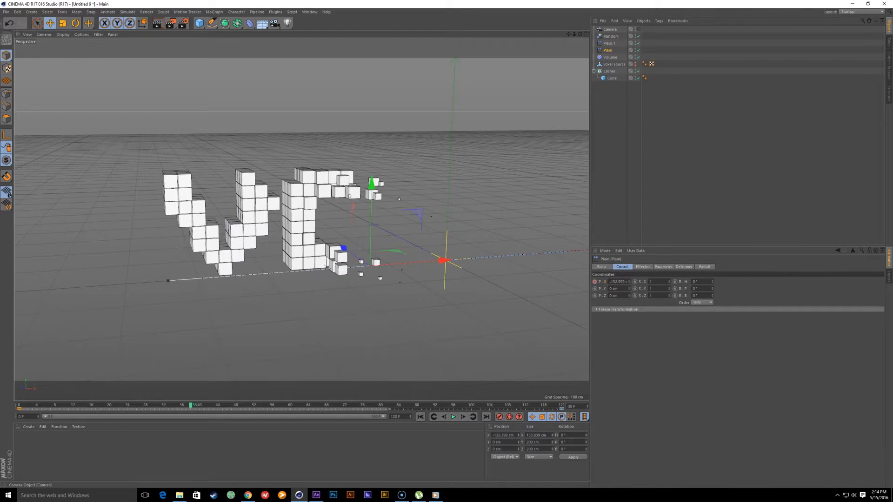
click(638, 29)
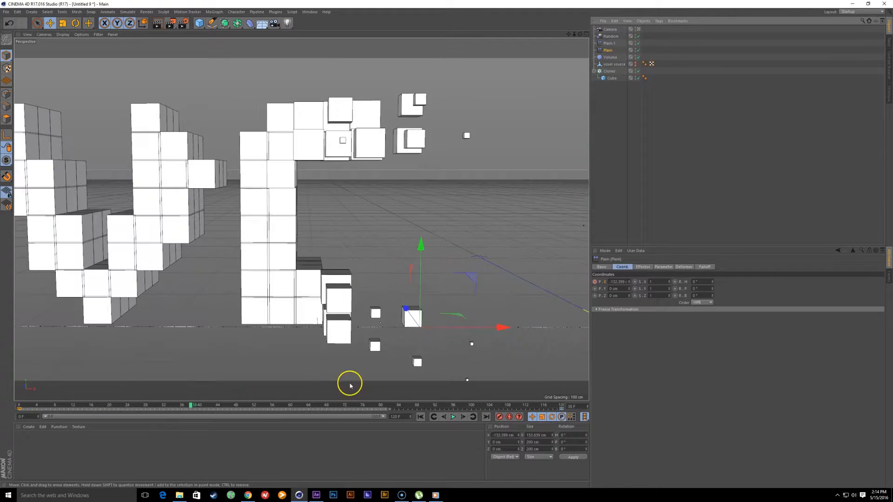
drag(195, 402, 20, 407)
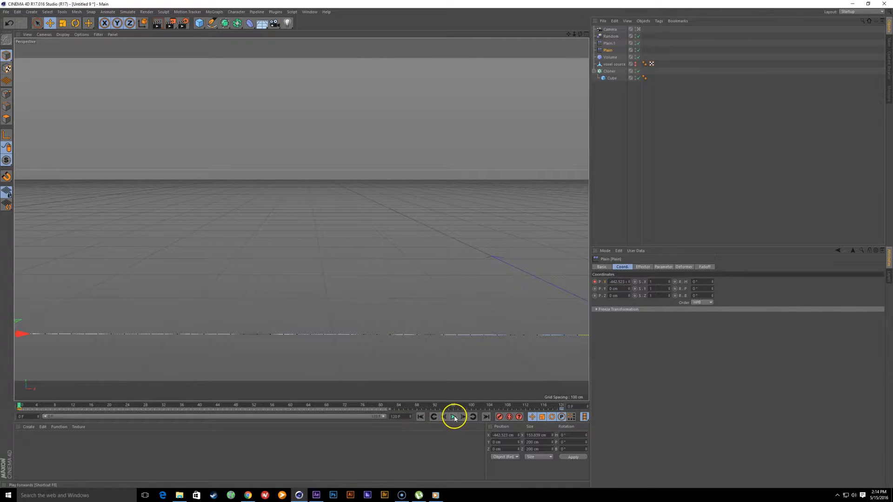
click(453, 417)
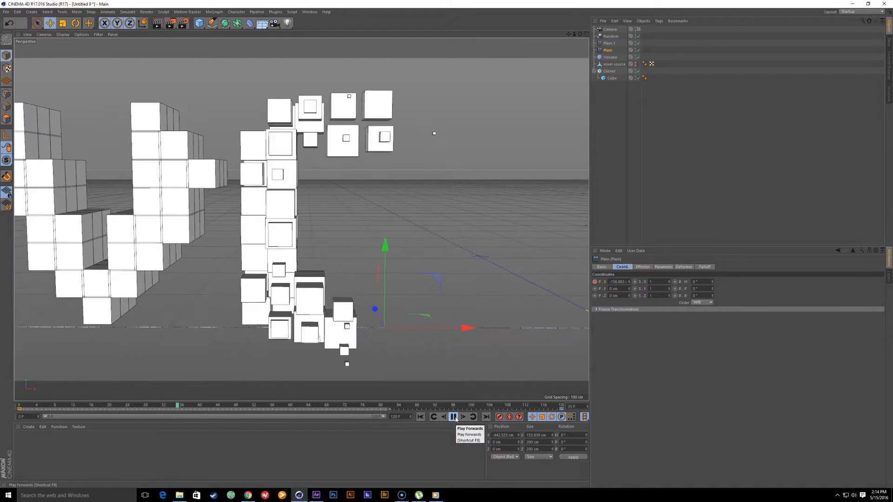
click(453, 417)
drag(196, 407, 20, 407)
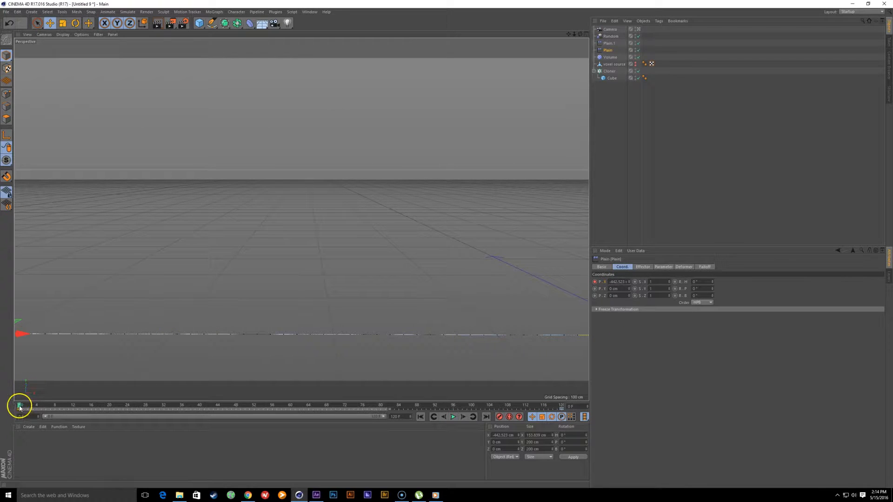
mouse_move(21, 406)
mouse_down()
mouse_move(602, 421)
mouse_move(20, 408)
mouse_up()
scroll(243, 277, up, 2)
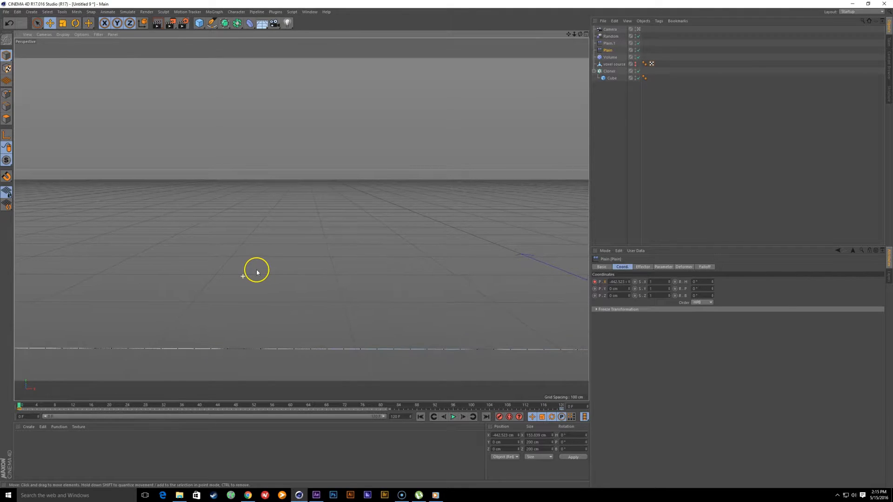
click(595, 282)
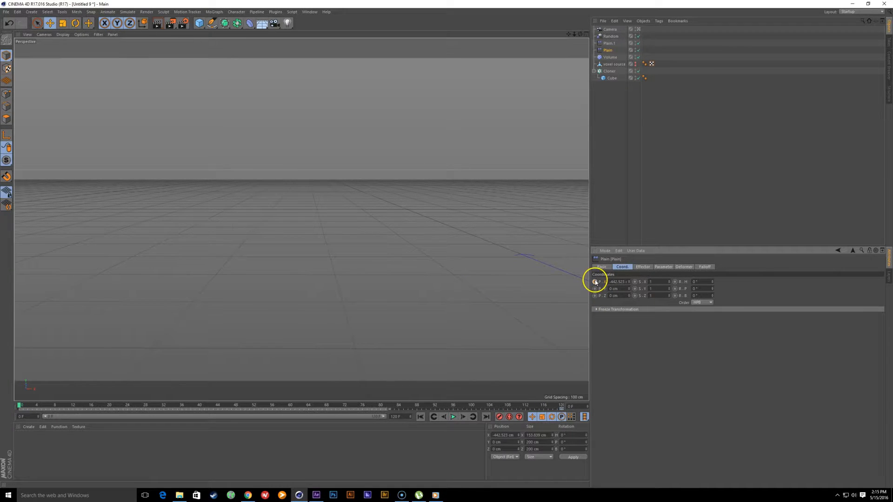
key(ctrl+z)
Step: Scrub the first camera's move to frame 72, then add a second camera and look through it
click(612, 31)
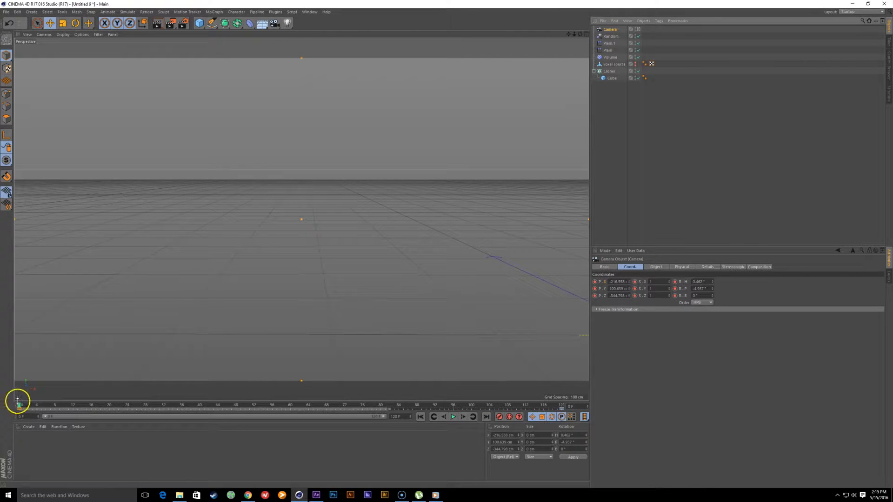
drag(15, 401, 351, 412)
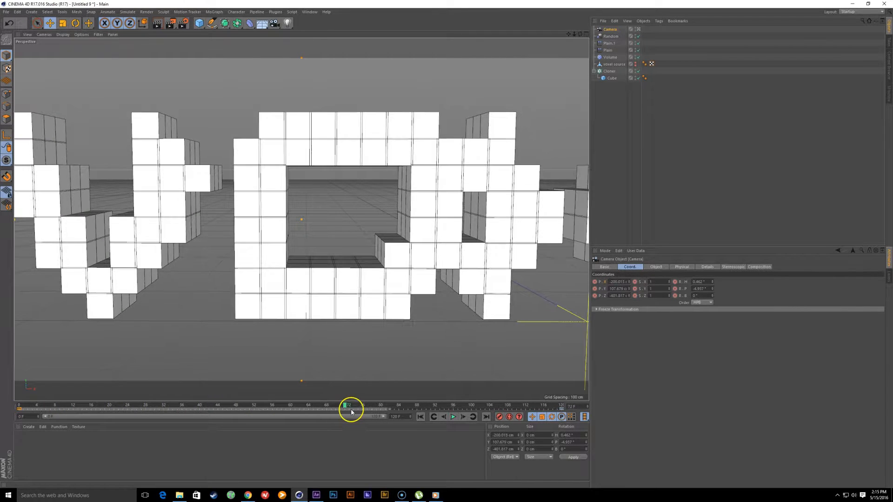
click(619, 164)
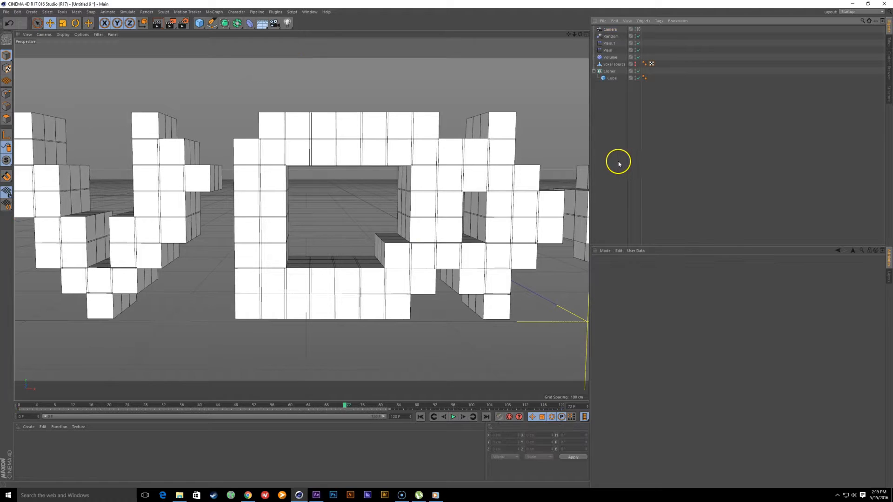
click(270, 28)
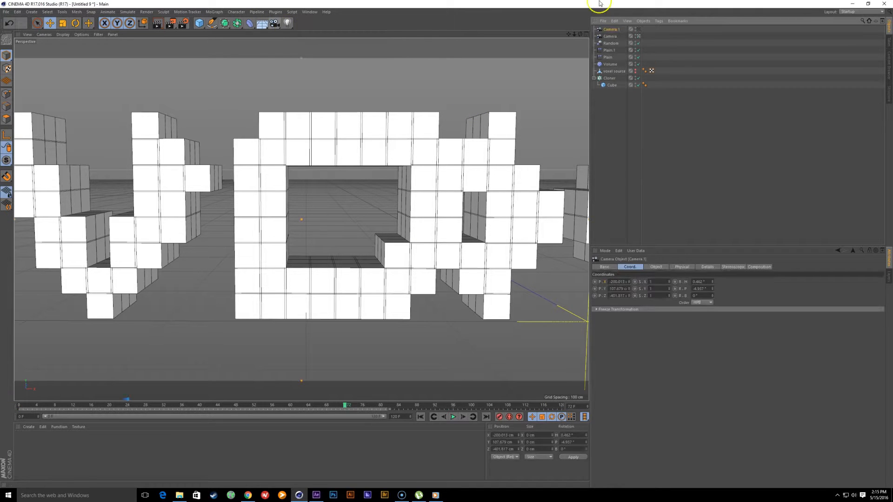
click(639, 30)
Step: Pull the second camera back and shift it to about X -80 cm, Z -616.5 cm, and keyframe this start position at frame 0
scroll(421, 226, down, 4)
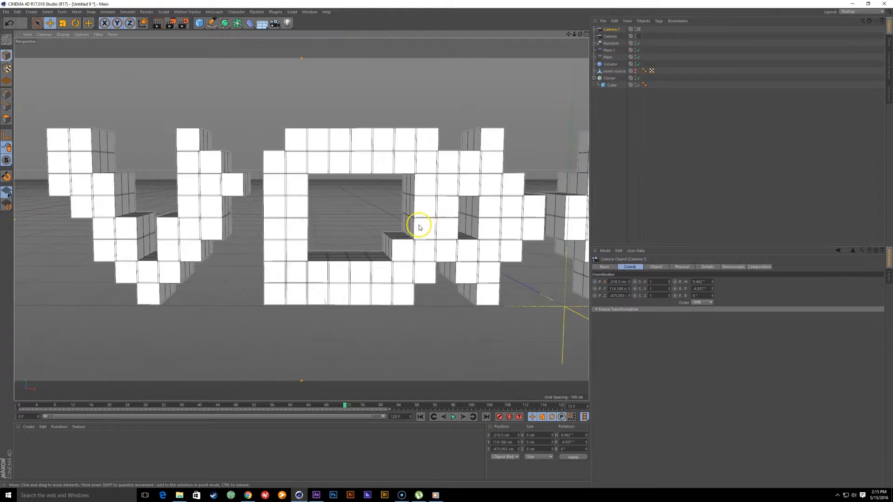
alt+middle_drag(366, 225, 251, 222)
scroll(268, 221, down, 1)
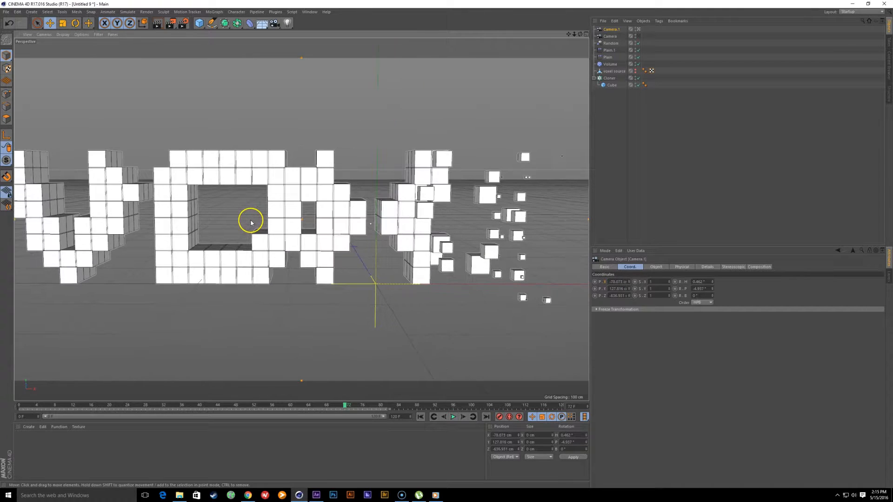
drag(341, 405, 32, 406)
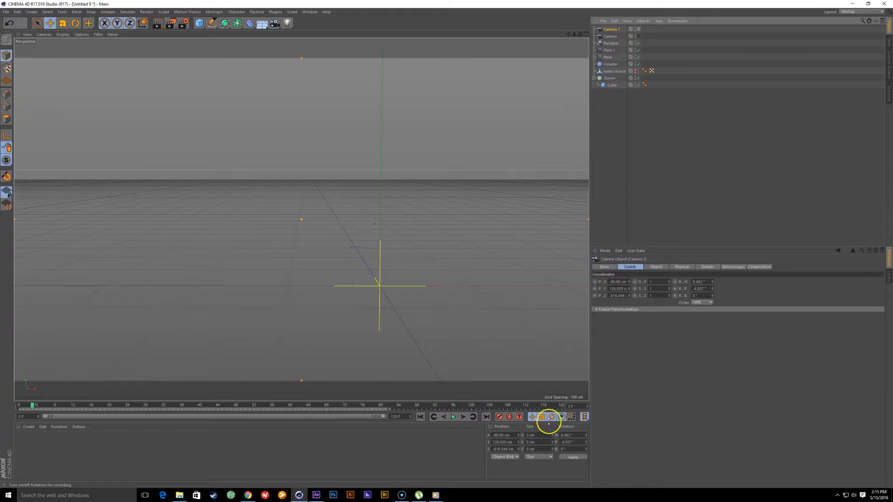
click(28, 411)
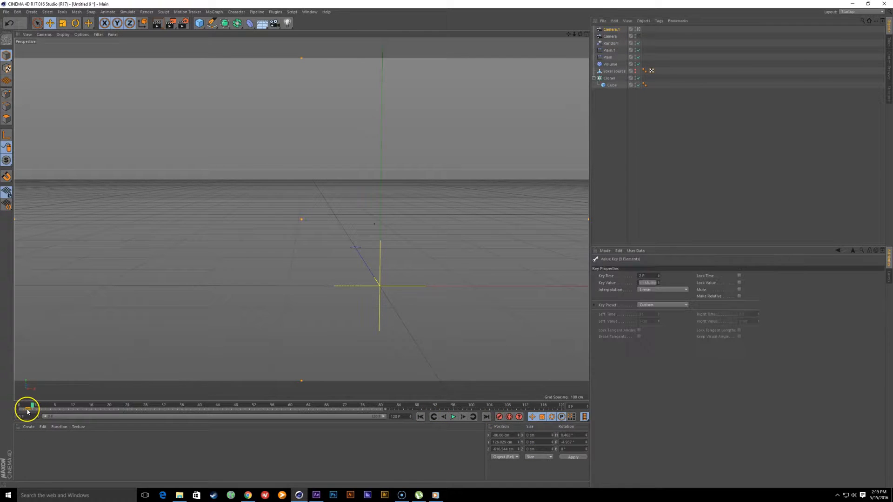
Step: At frame 120, pull the second camera farther back and sideways to fit more of the text, and keyframe it
drag(32, 402, 561, 408)
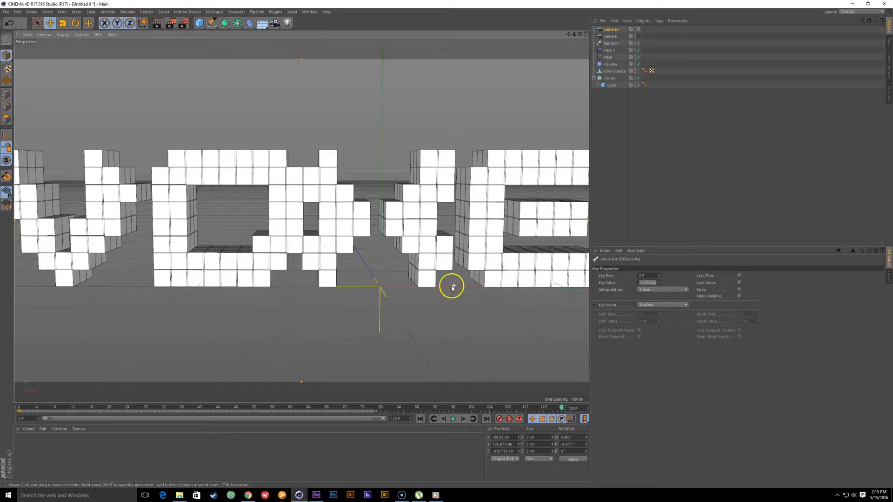
alt+right_drag(453, 287, 434, 285)
alt+middle_drag(434, 286, 374, 263)
scroll(374, 264, down, 5)
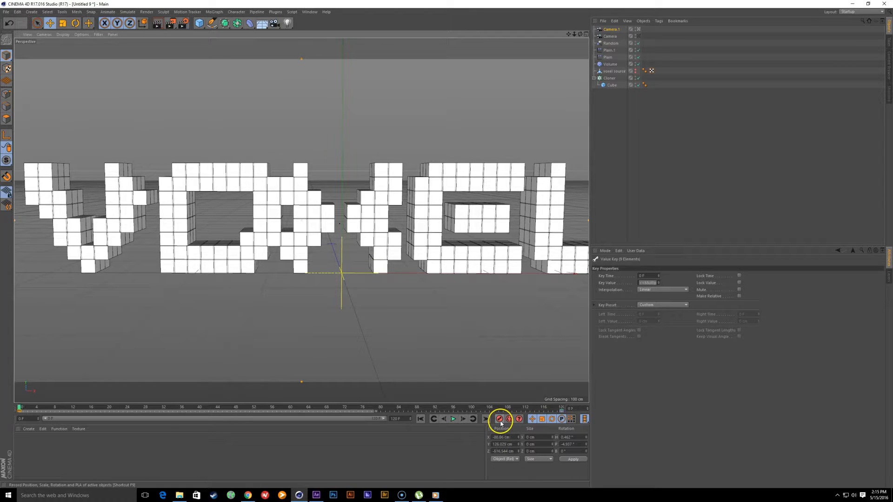
Step: Play the second camera's move from the start, stop it, and scrub to frame 90
click(421, 419)
click(454, 419)
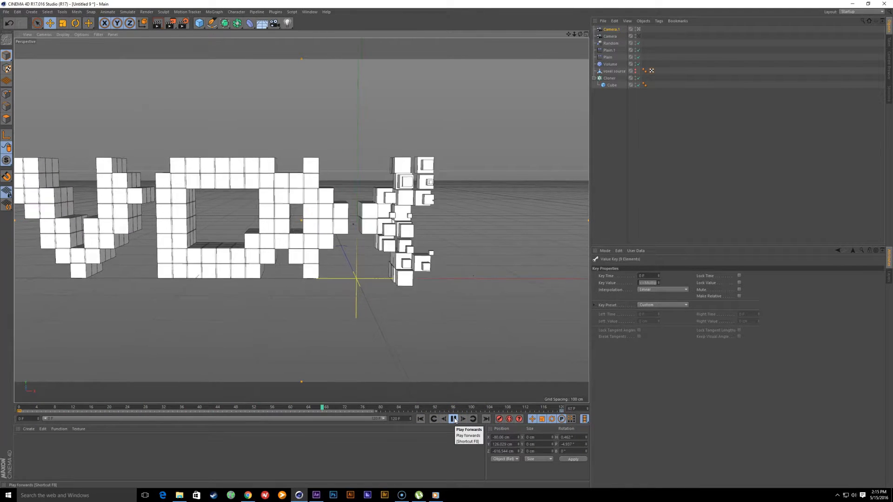
click(453, 419)
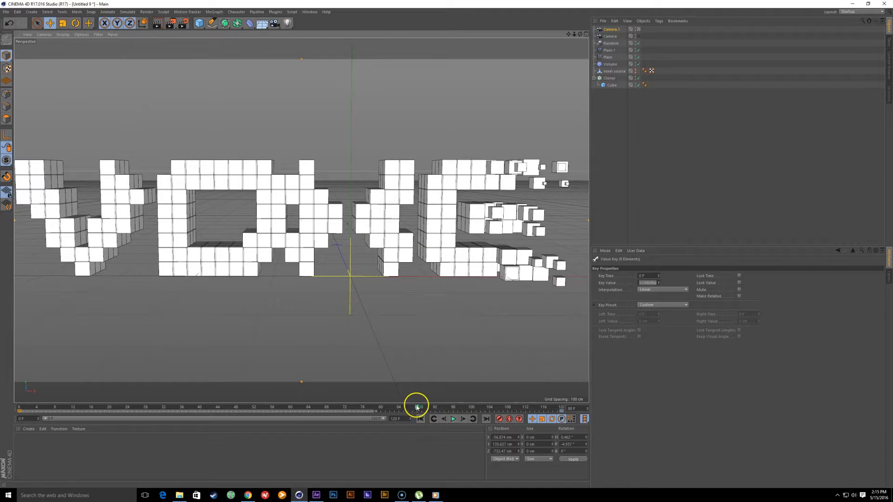
drag(418, 408, 427, 375)
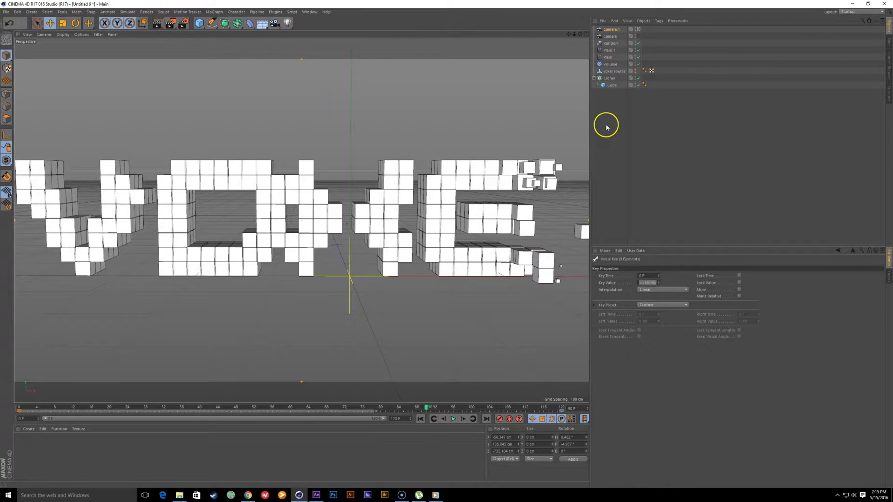
Step: Add a third camera, look through it, and pull it back to about Z -956 cm with the text centred in view
click(607, 127)
click(275, 24)
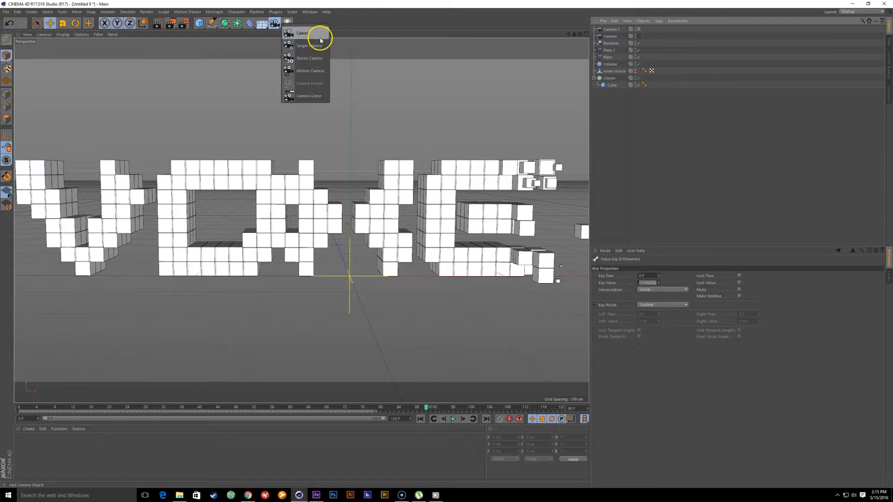
click(274, 23)
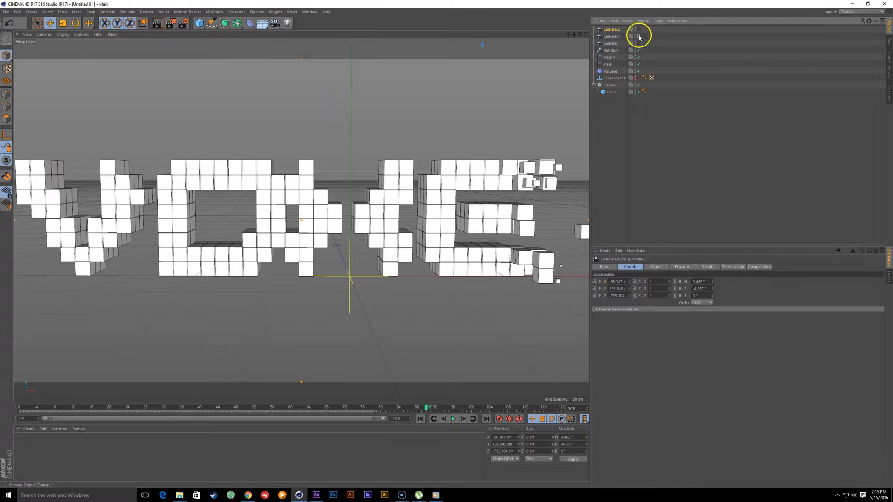
alt+right_drag(446, 228, 396, 230)
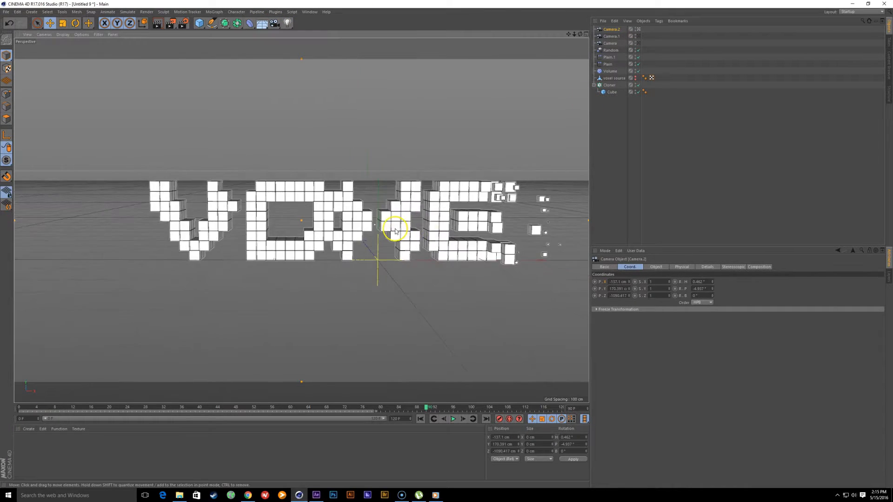
alt+middle_drag(376, 227, 308, 220)
alt+right_drag(303, 220, 326, 214)
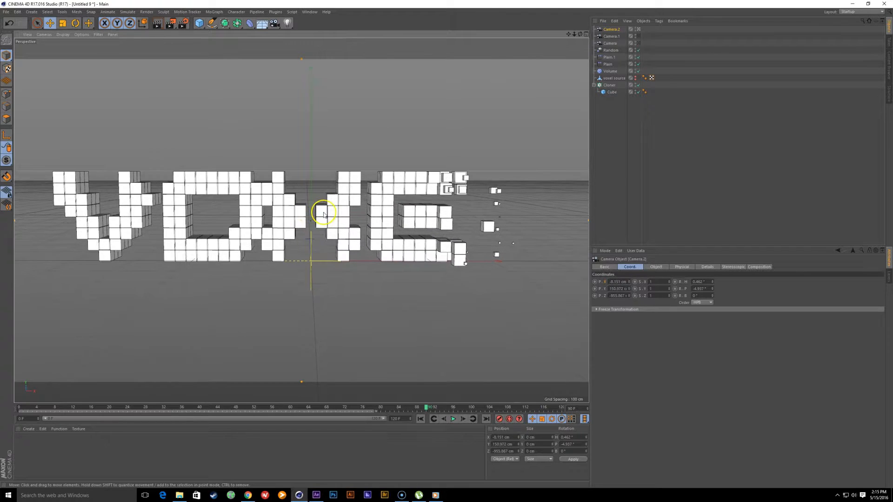
alt+middle_drag(326, 214, 332, 209)
Step: Reframe the third camera on the full text at frame 120, to about Z -1050.6 cm, and keyframe that position at frame 0
drag(432, 410, 657, 408)
alt+middle_drag(491, 257, 485, 256)
alt+right_drag(485, 254, 470, 255)
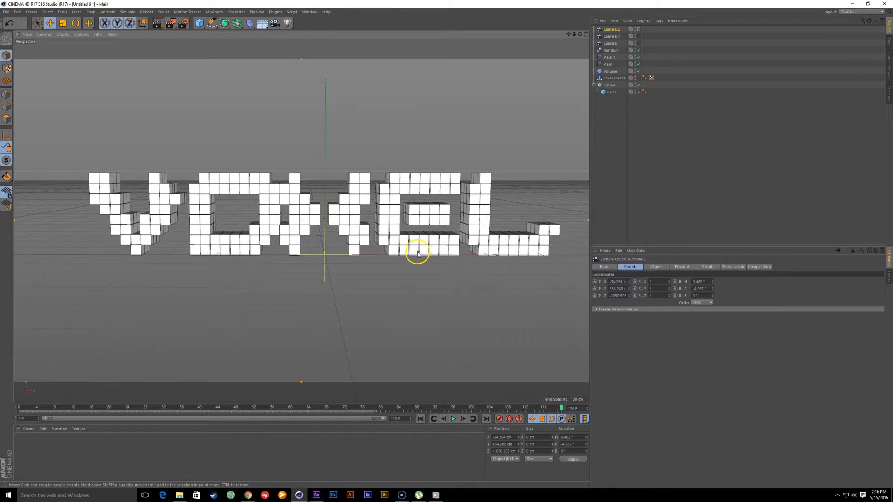
alt+middle_drag(418, 253, 401, 247)
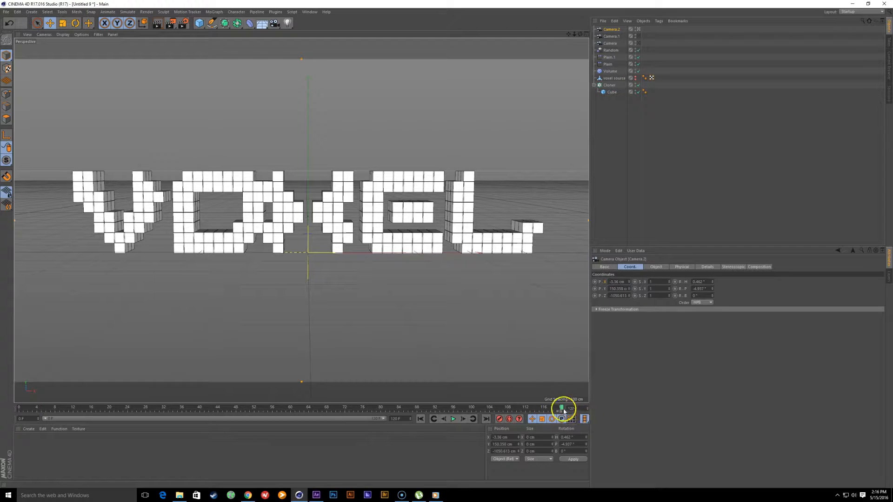
drag(564, 411, 19, 409)
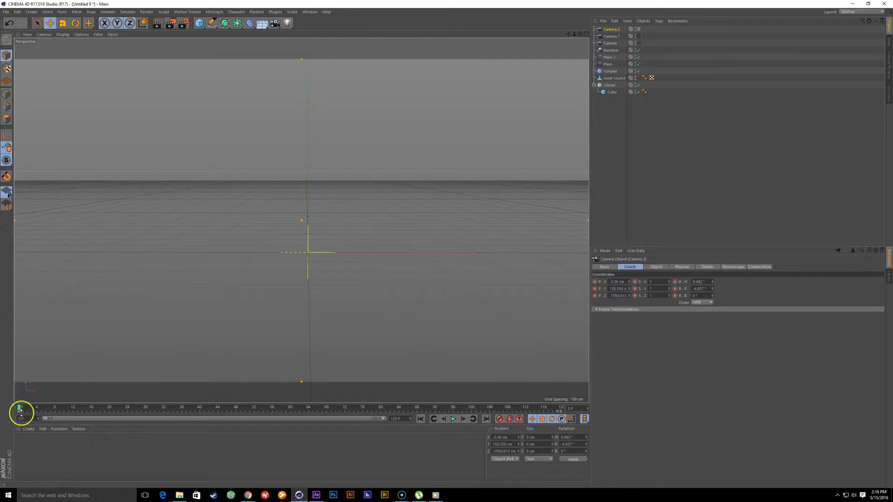
Step: At frame 120, pull the third camera back to about Z -1179.4 cm and keyframe it
drag(18, 409, 759, 454)
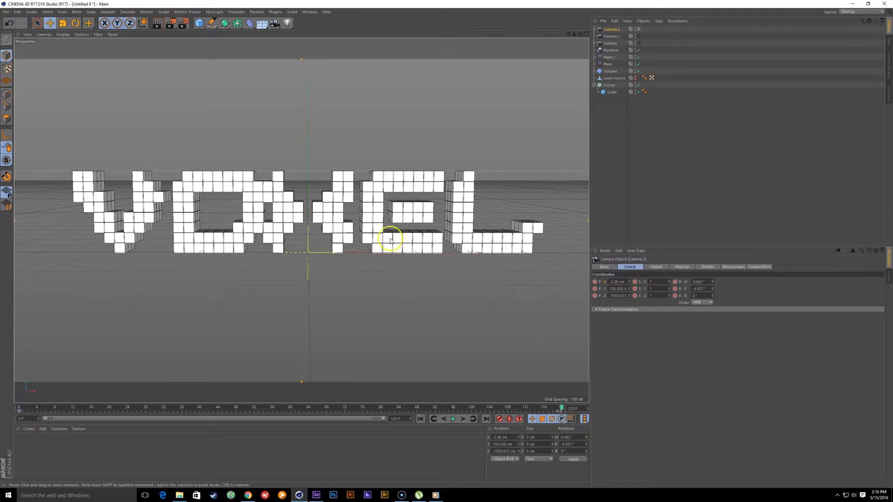
alt+right_drag(391, 240, 375, 238)
alt+middle_drag(330, 233, 326, 224)
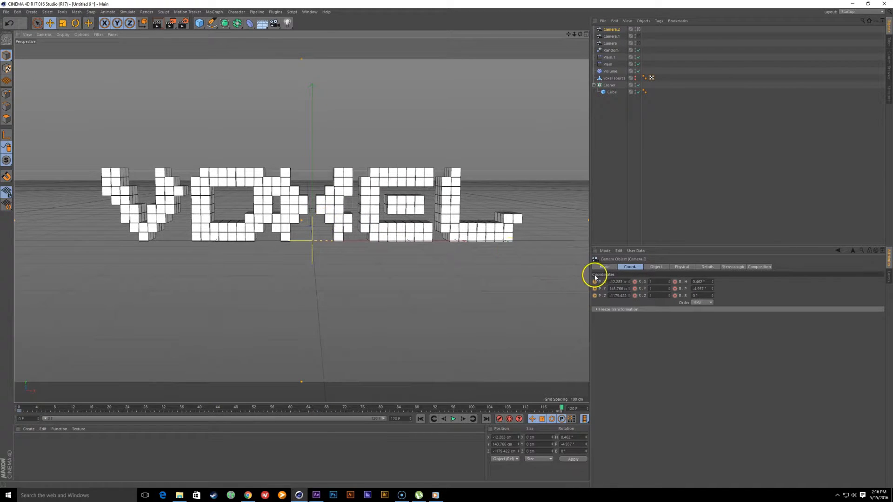
click(498, 420)
Step: Play the third camera's move from the start, stop it, and scrub to frame 114
key(shift+f)
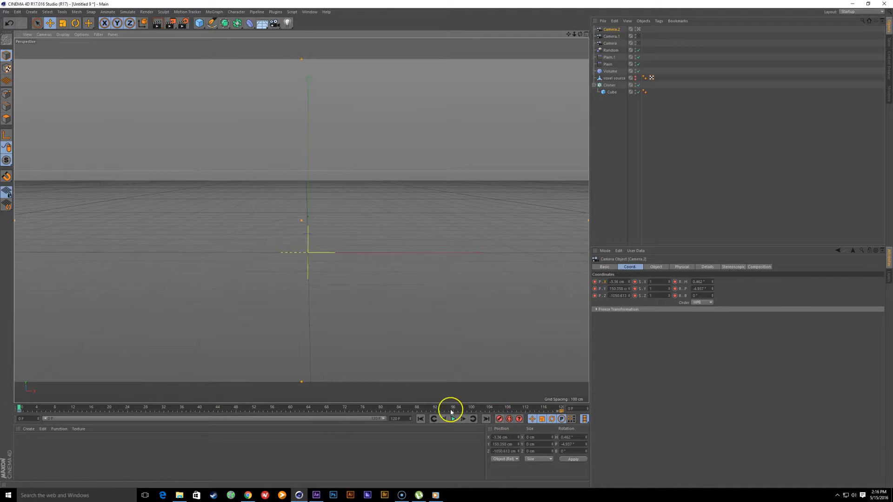
click(453, 420)
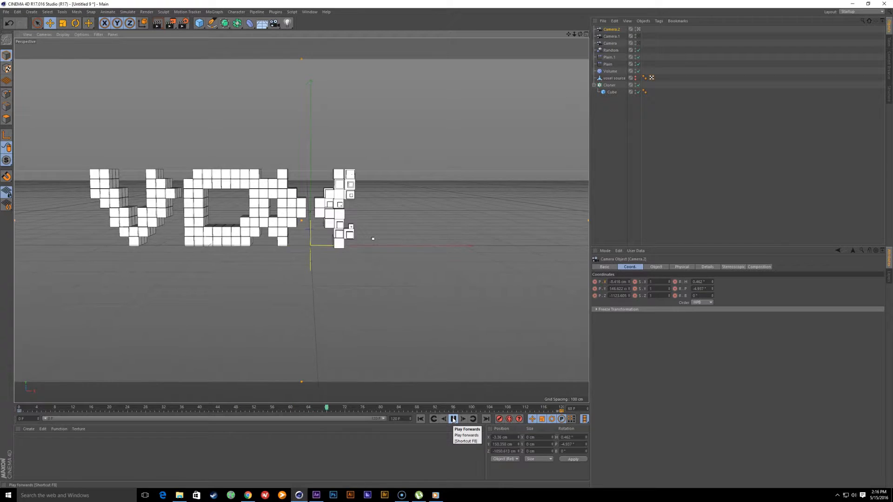
click(453, 419)
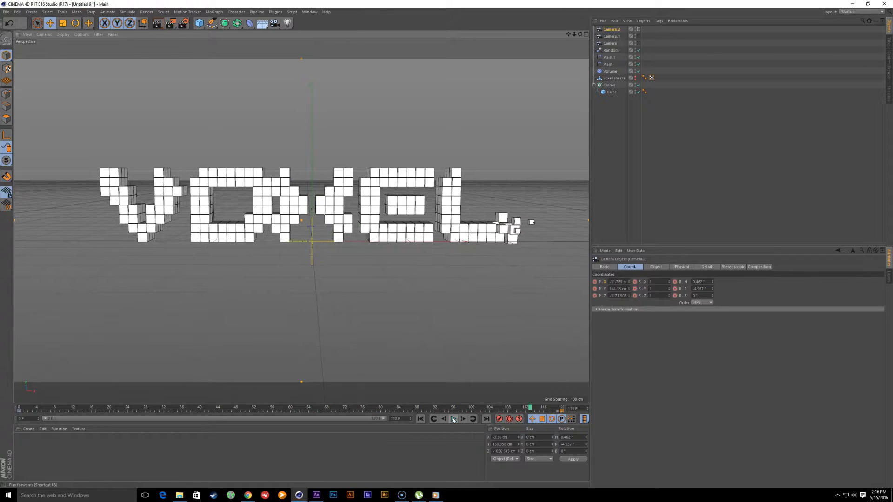
drag(534, 407, 533, 428)
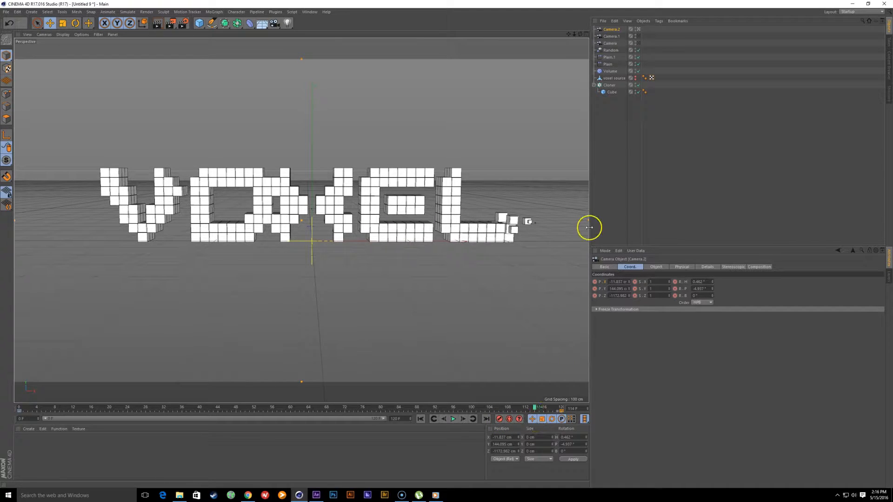
Step: Select the Random effector, return to frame 0, and play the animation while switching between the three camera views
click(611, 50)
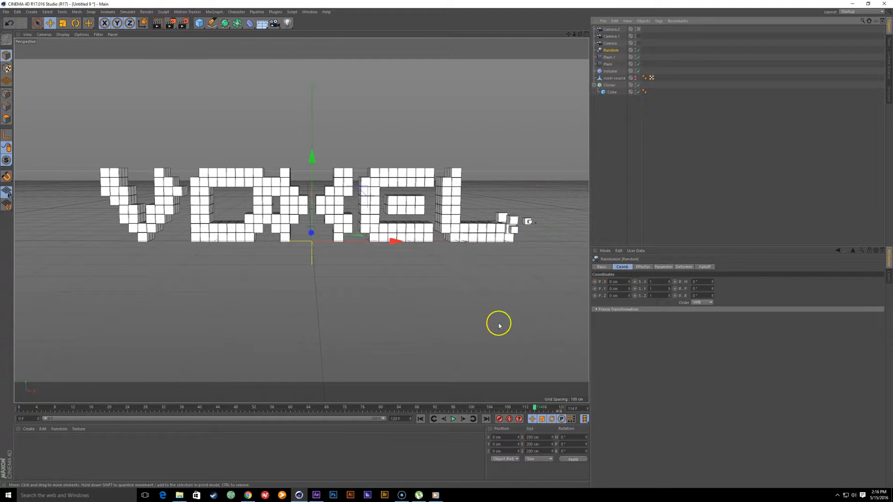
drag(533, 409, 18, 401)
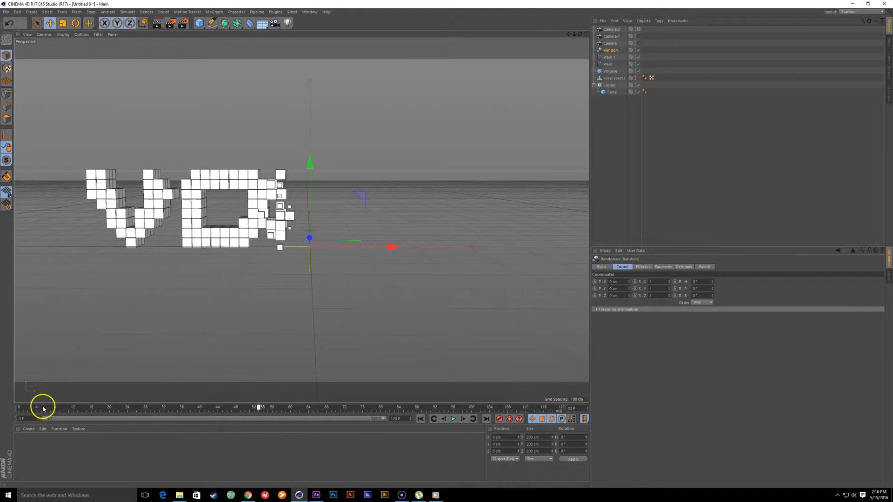
drag(43, 409, 20, 408)
click(639, 44)
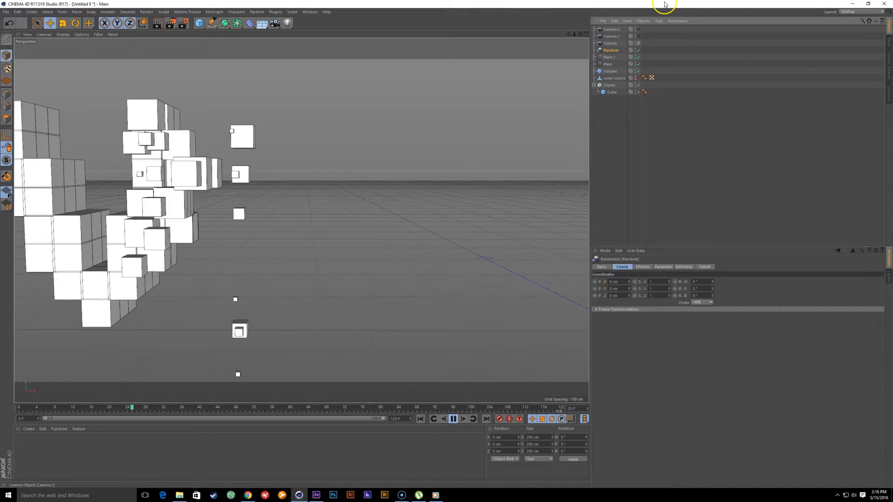
click(639, 36)
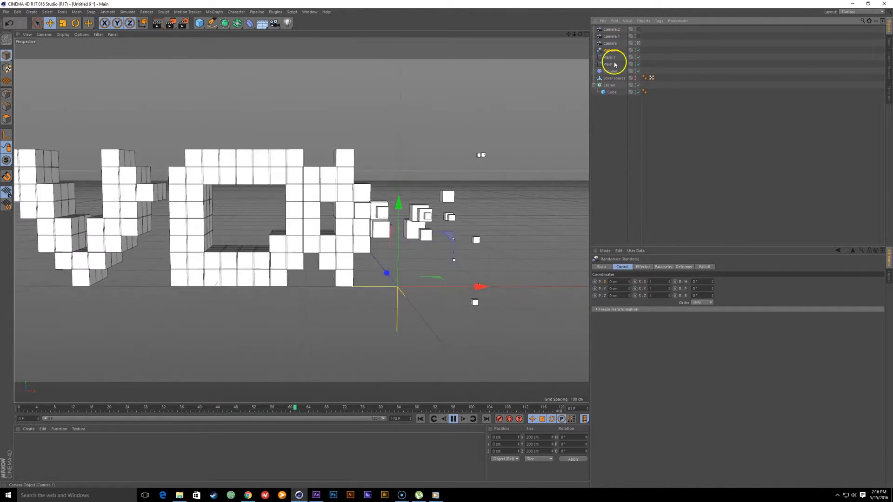
click(639, 29)
click(638, 43)
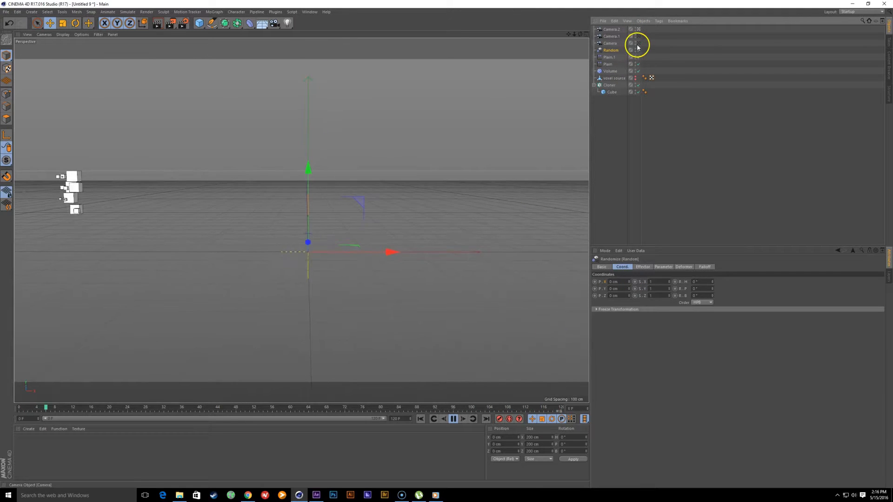
Step: Stop playback, scrub to frame 71, and leave the first camera's view for the editor view
click(454, 419)
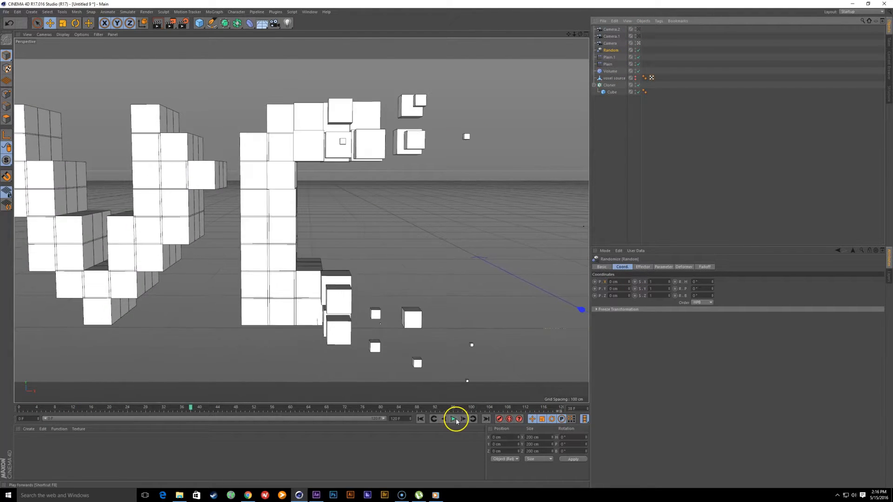
drag(189, 408, 341, 409)
click(639, 42)
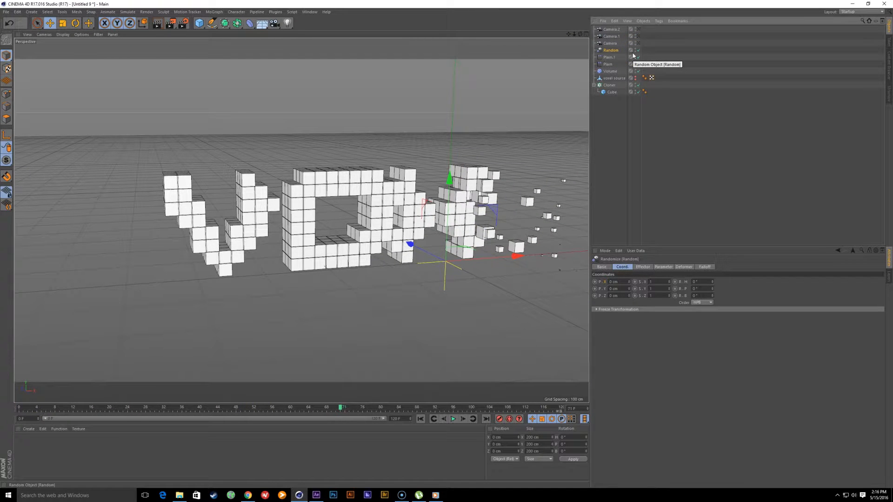
Step: Add a second Cloner and a new cube, and make the cube a child of that Cloner
click(329, 259)
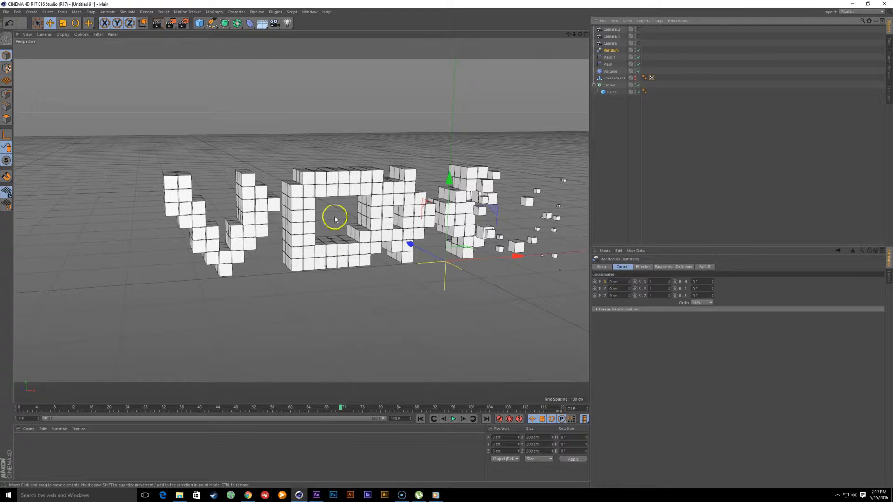
alt+middle_drag(328, 199, 280, 188)
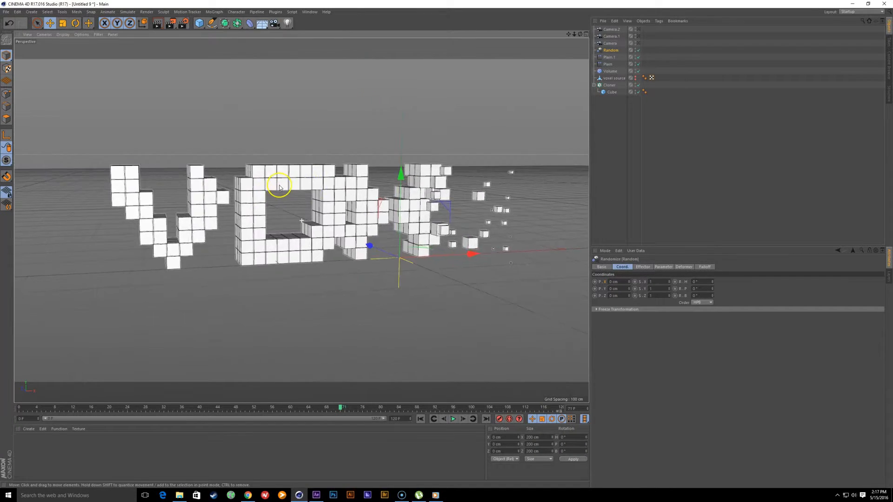
alt+drag(280, 188, 205, 130)
key(shift+c)
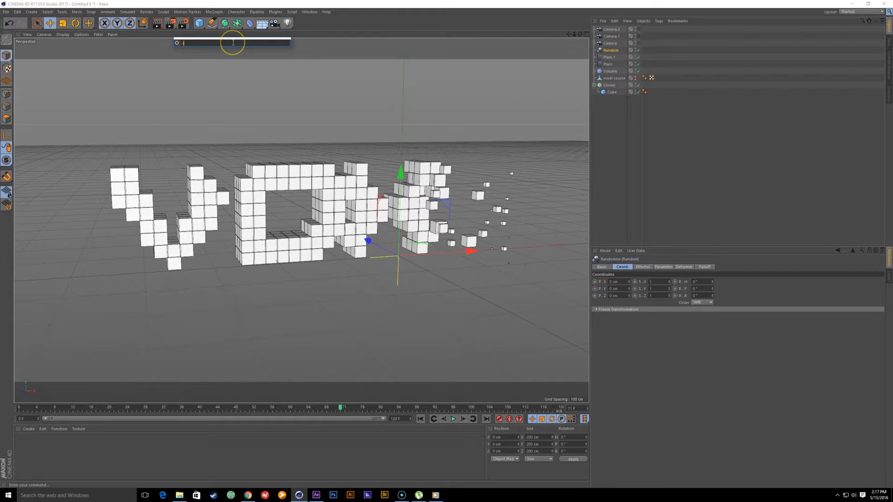
text(cloner)
key(Return)
key(shift+c)
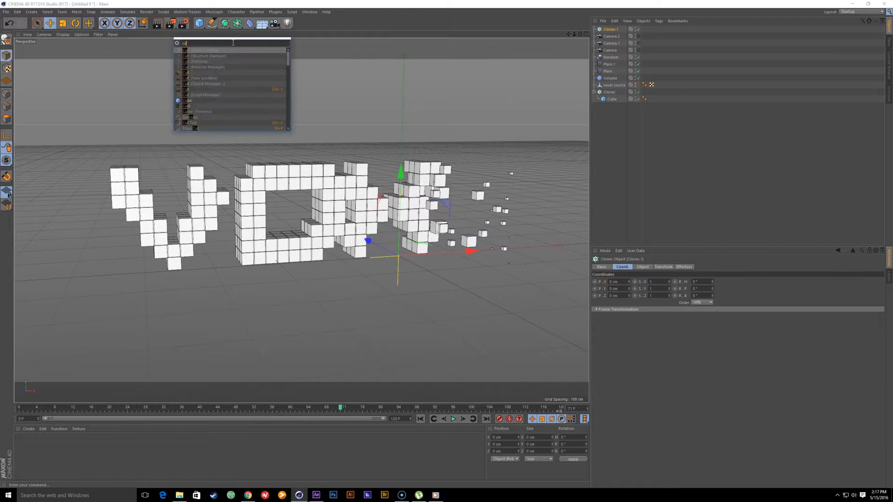
text(cube)
key(Return)
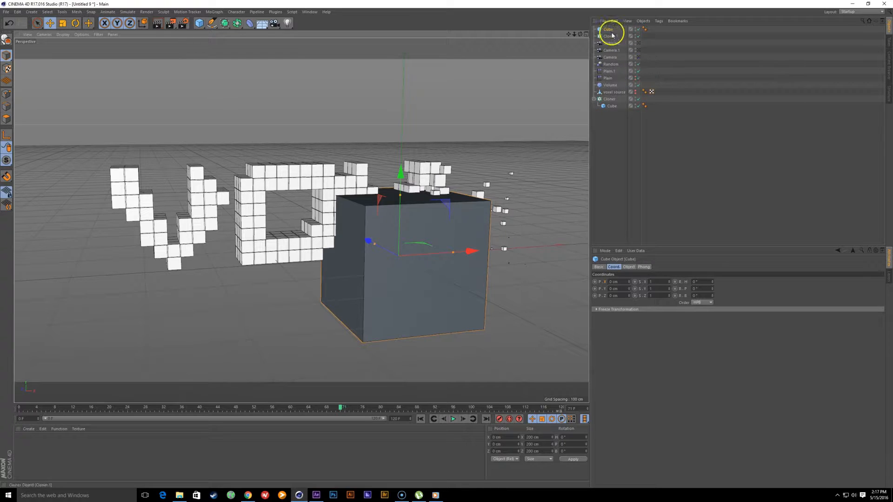
drag(609, 29, 613, 38)
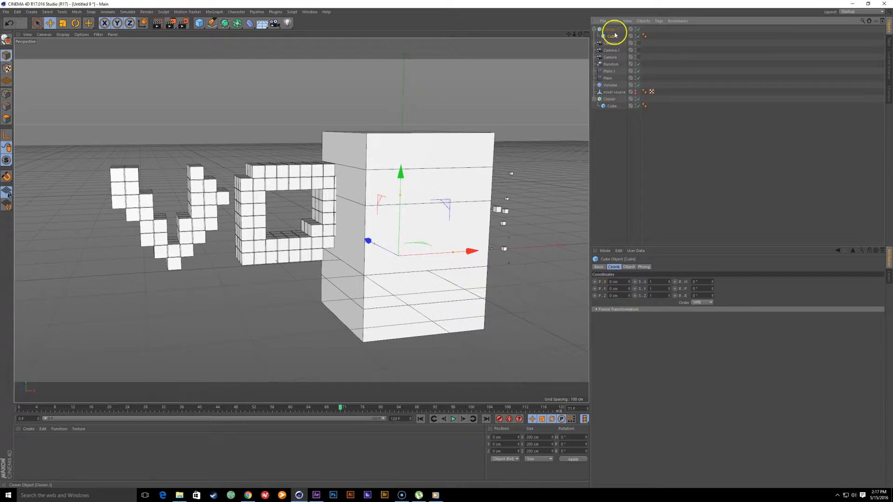
Step: Undo the accidental object change and scale the new Cloner's cube down uniformly to about 81.6 cm
alt+drag(371, 255, 414, 269)
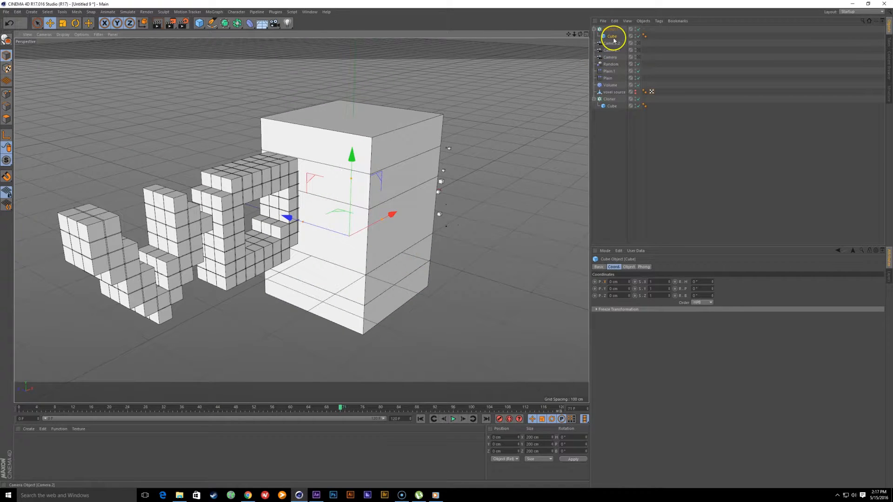
drag(614, 41, 612, 50)
key(t)
key(ctrl+z)
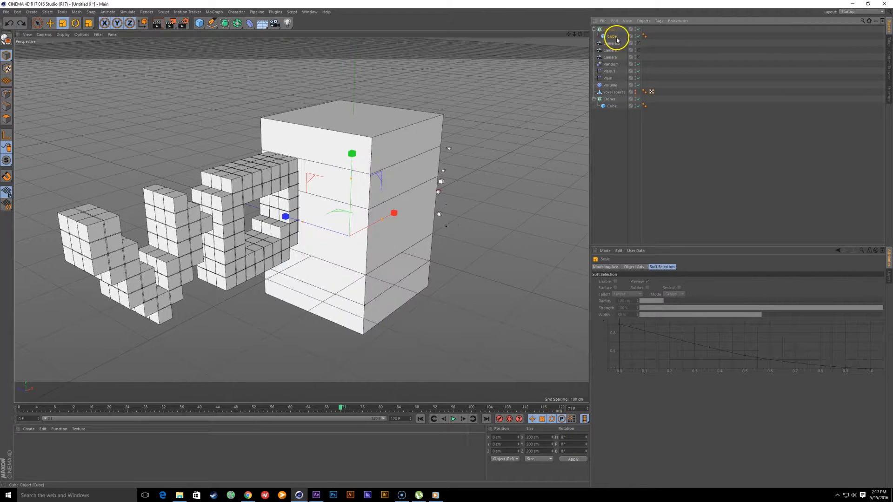
click(613, 36)
key(t)
mouse_move(479, 263)
mouse_down()
mouse_move(313, 377)
mouse_move(387, 340)
mouse_move(379, 322)
mouse_move(332, 302)
mouse_up()
alt+middle_drag(332, 302, 268, 288)
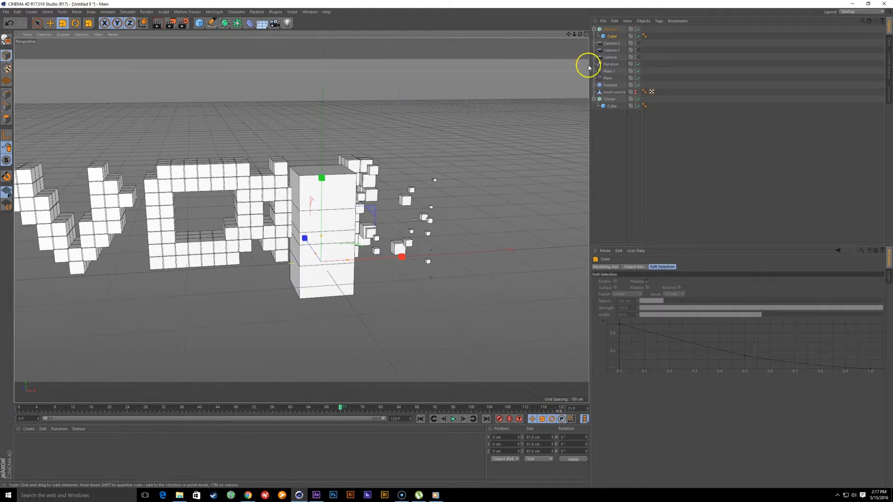
Step: Switch the new Cloner to Grid Array mode with a count of 3 by 3 by 1
click(609, 29)
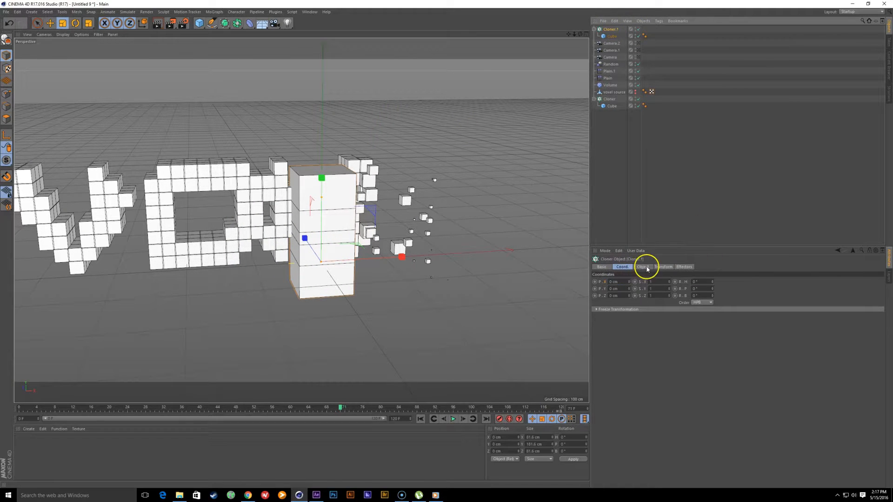
click(643, 267)
click(650, 281)
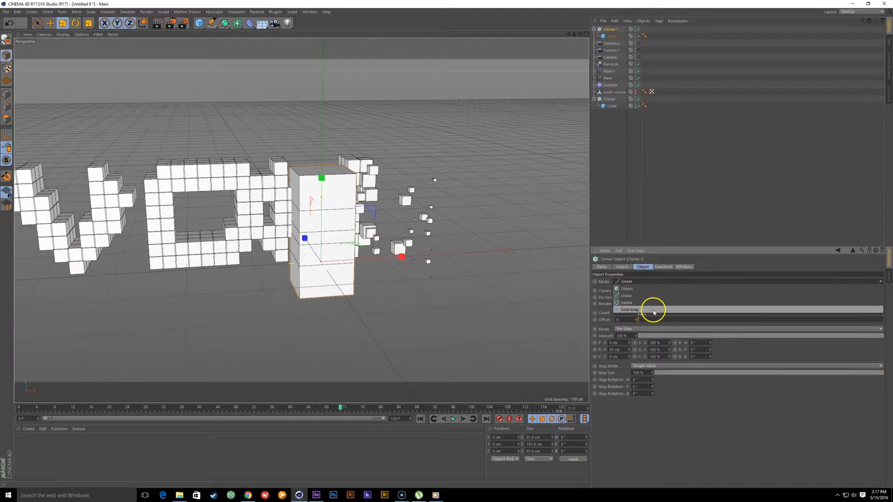
click(651, 309)
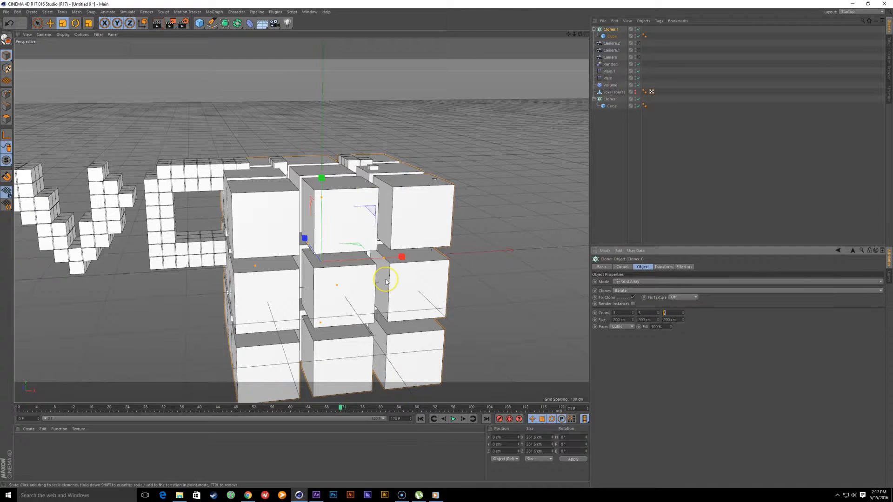
key(Return)
Step: In the front view, raise the new Cloner along Y to about 79 cm so it is roughly centred on the text
alt+drag(214, 247, 402, 205)
key(F4)
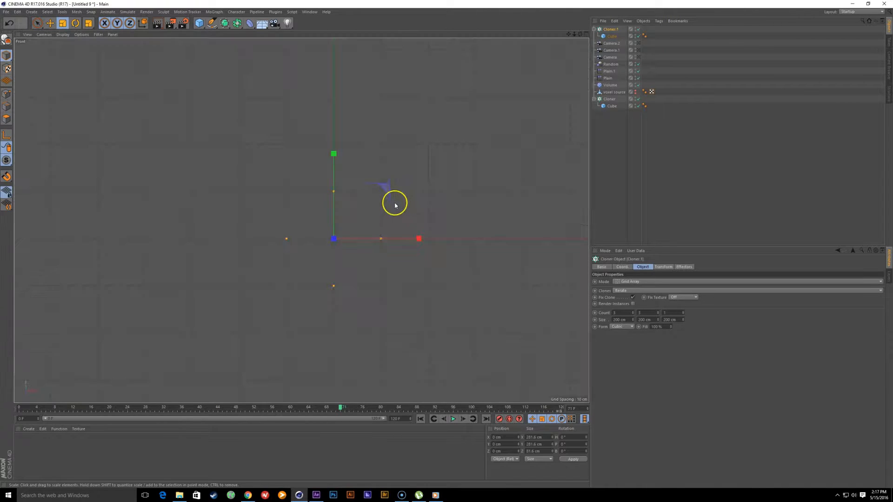
scroll(399, 236, down, 3)
alt+middle_drag(357, 232, 337, 239)
scroll(337, 238, up, 4)
alt+middle_drag(467, 229, 410, 196)
scroll(416, 239, down, 3)
click(610, 35)
key(e)
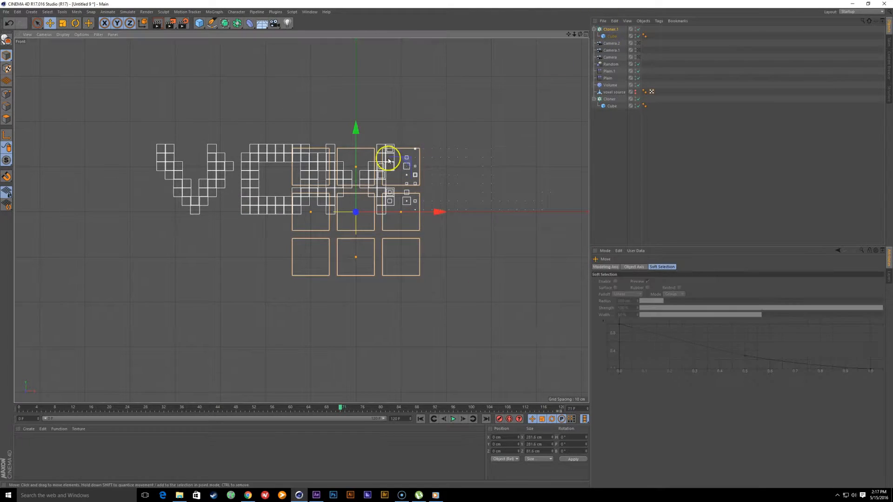
drag(355, 145, 368, 125)
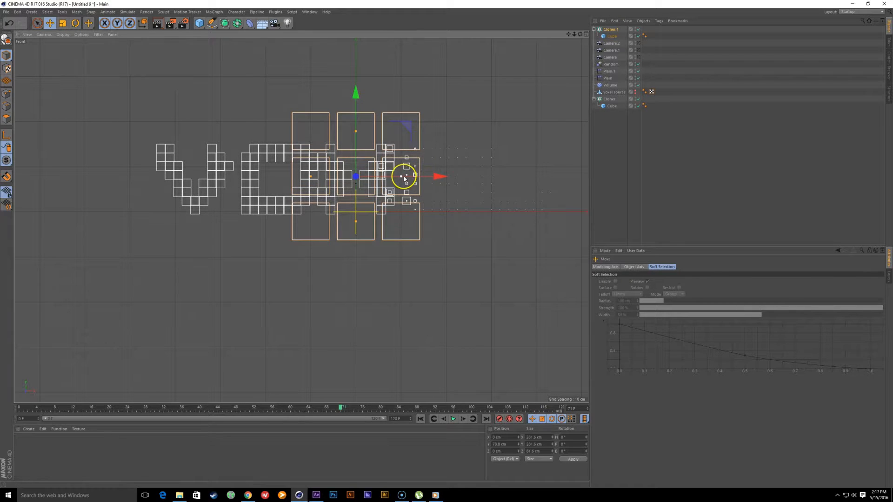
mouse_move(403, 177)
mouse_down()
mouse_move(454, 243)
mouse_move(404, 177)
mouse_up()
Step: Stretch the new Cloner's grid well beyond the text in height and to about 1537 cm in width
scroll(235, 190, down, 3)
mouse_move(252, 199)
alt+middle_down()
mouse_move(195, 205)
mouse_move(249, 192)
alt+middle_up()
scroll(196, 203, down, 3)
drag(284, 172, 285, 109)
drag(434, 196, 468, 195)
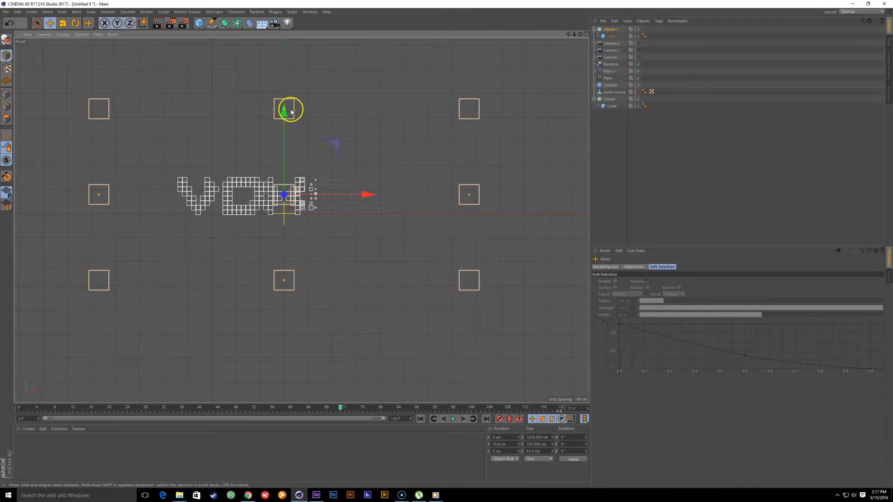
drag(286, 112, 286, 100)
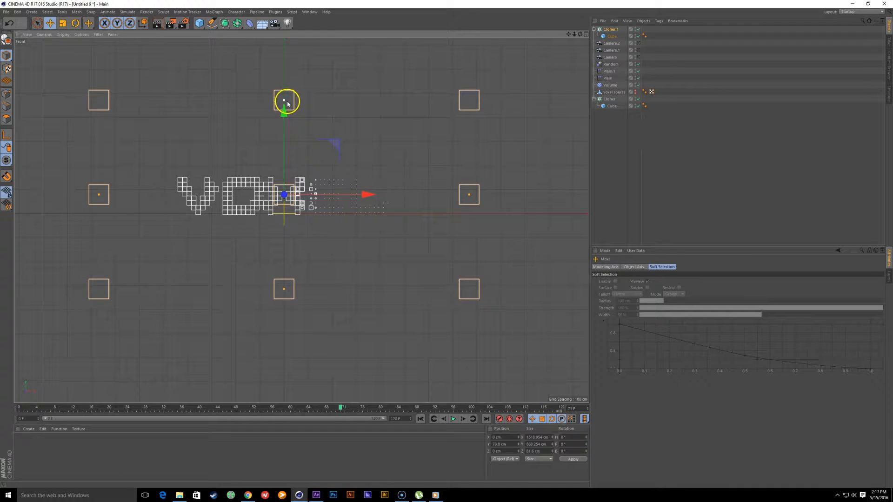
Step: Set the new Cloner's count to 20 by 9 and reduce its grid height to about 643 cm, closing the row gaps
click(605, 29)
drag(632, 314, 658, 313)
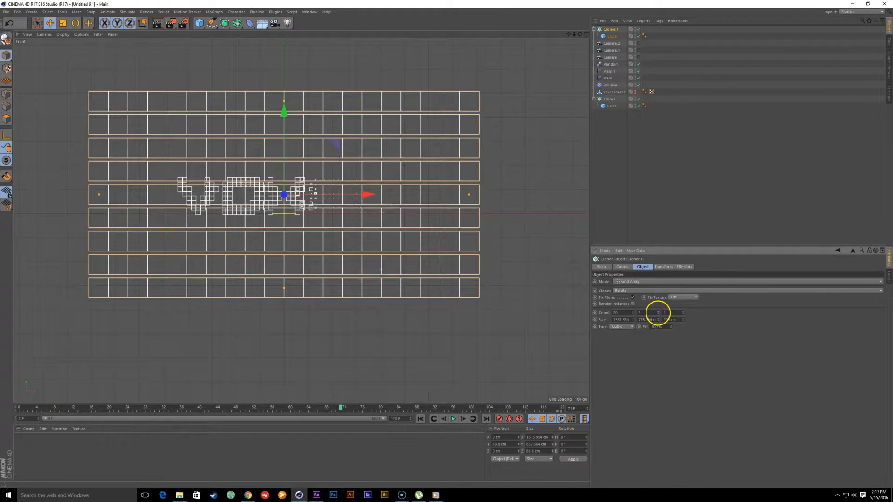
drag(285, 103, 285, 113)
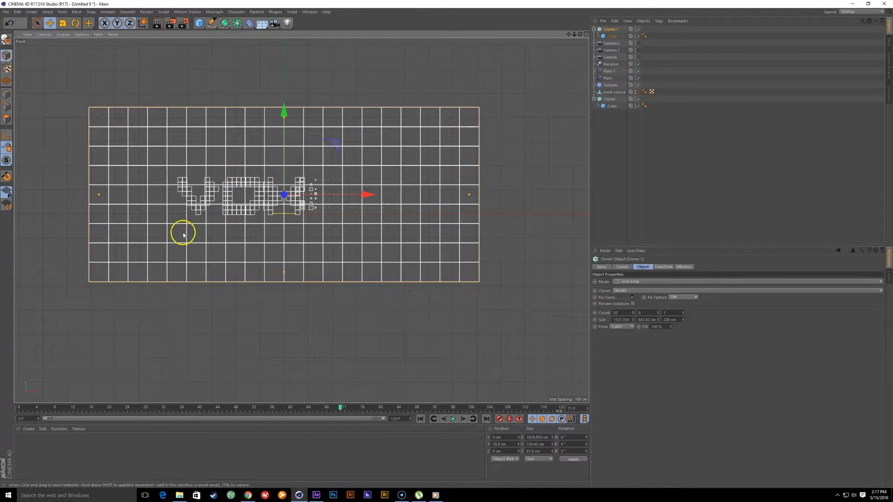
Step: In the perspective view, move the cube grid along Z so it stands behind the voxel text
key(F1)
alt+right_drag(310, 247, 211, 366)
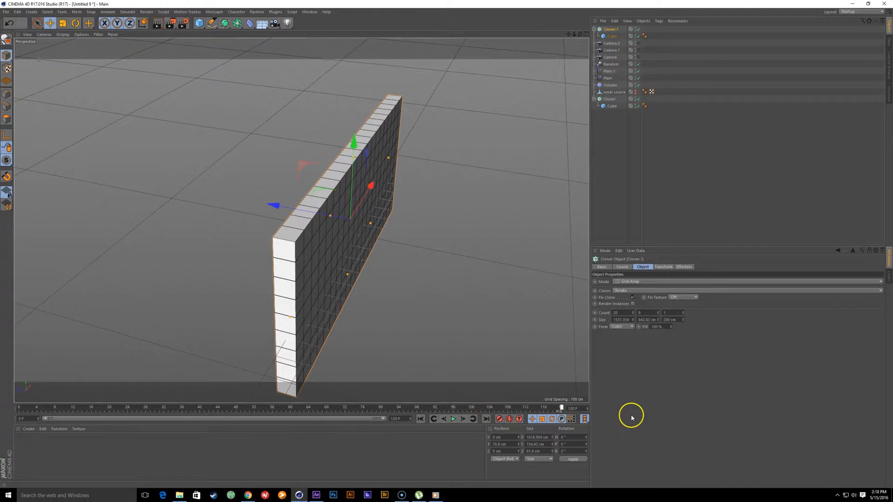
alt+drag(274, 265, 347, 265)
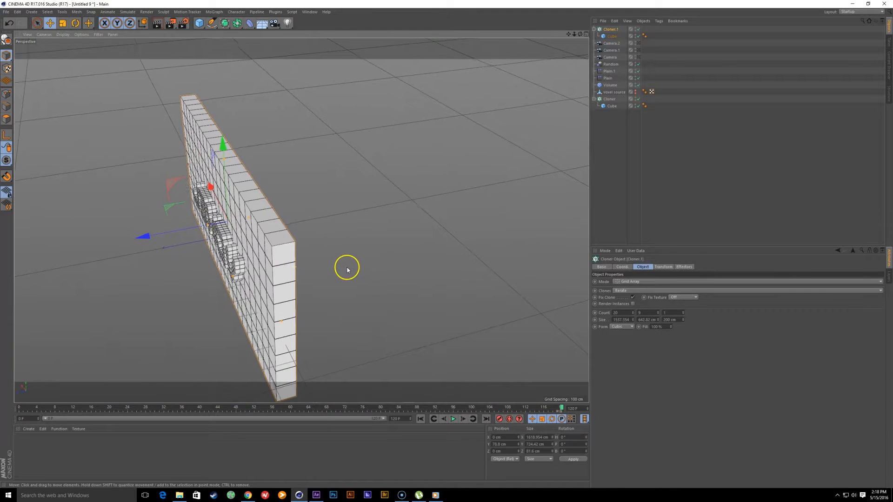
click(614, 30)
key(e)
alt+drag(143, 238, 329, 261)
drag(296, 234, 293, 224)
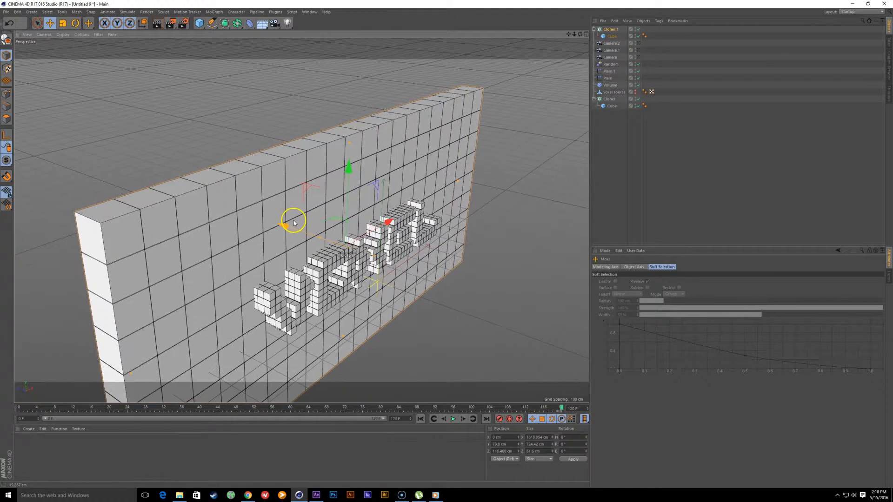
Step: Scrub to frame 68 and inspect the cube grid together with the partly formed voxel text
alt+drag(367, 268, 400, 363)
drag(552, 411, 327, 408)
alt+drag(299, 323, 315, 297)
alt+right_drag(315, 297, 371, 297)
alt+drag(362, 278, 420, 231)
alt+right_drag(419, 231, 304, 255)
Step: Rename the new background Cloner as wall and the text's Cloner as voxel
click(614, 29)
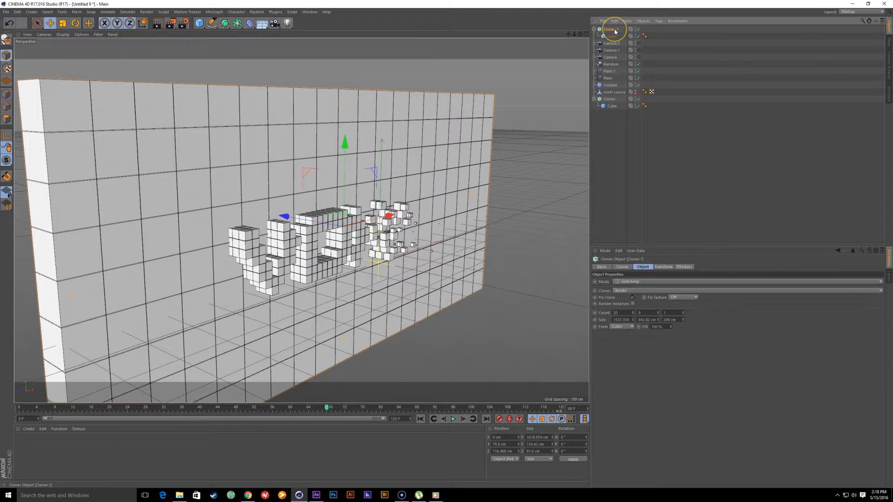
double_click(612, 29)
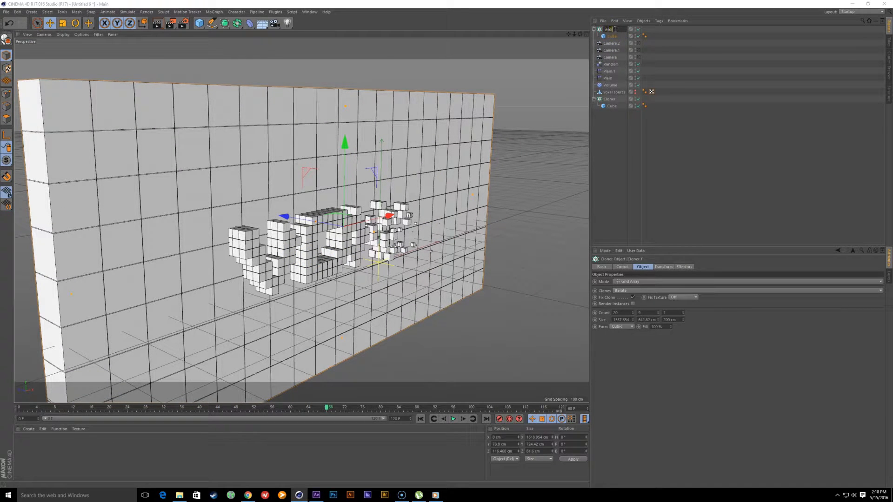
key(Return)
double_click(610, 100)
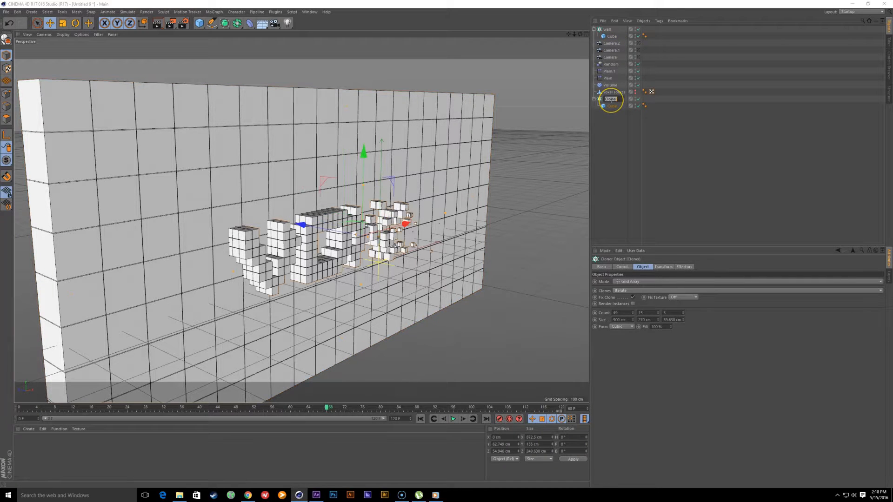
text(voxel)
key(Return)
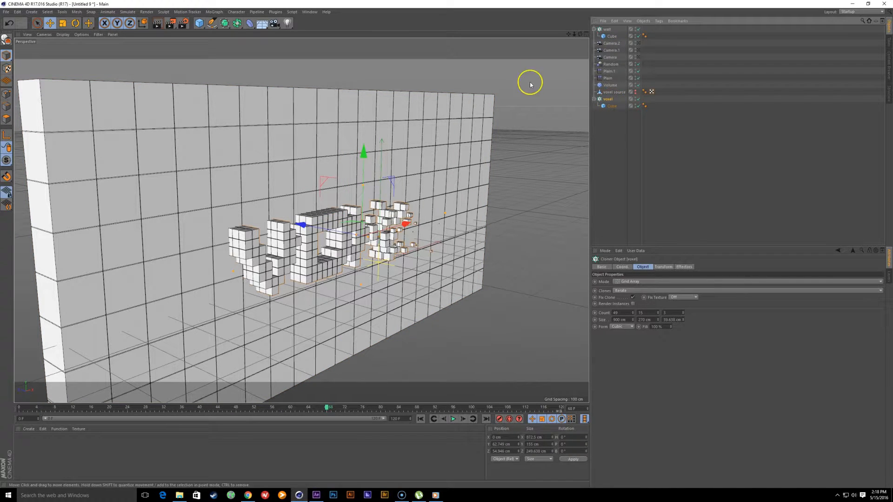
Step: Move the wall Cloner below voxel in the object list and add a Shader effector to it
drag(612, 175, 612, 161)
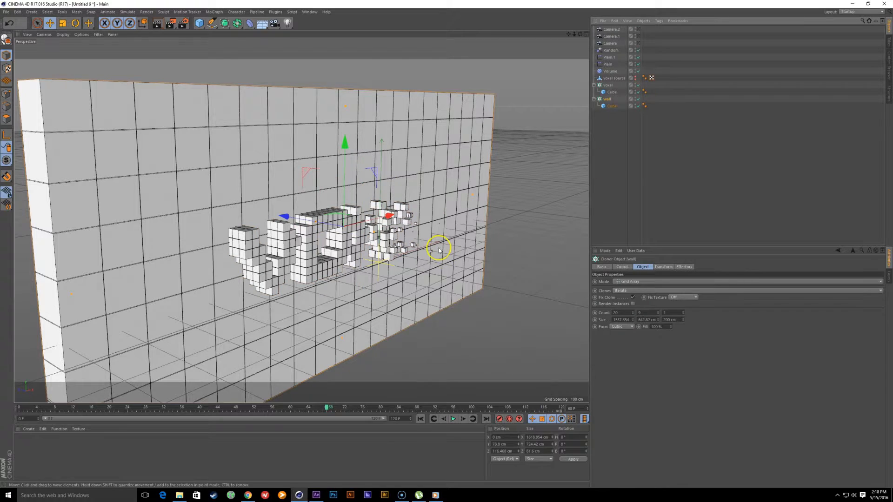
alt+drag(381, 244, 374, 229)
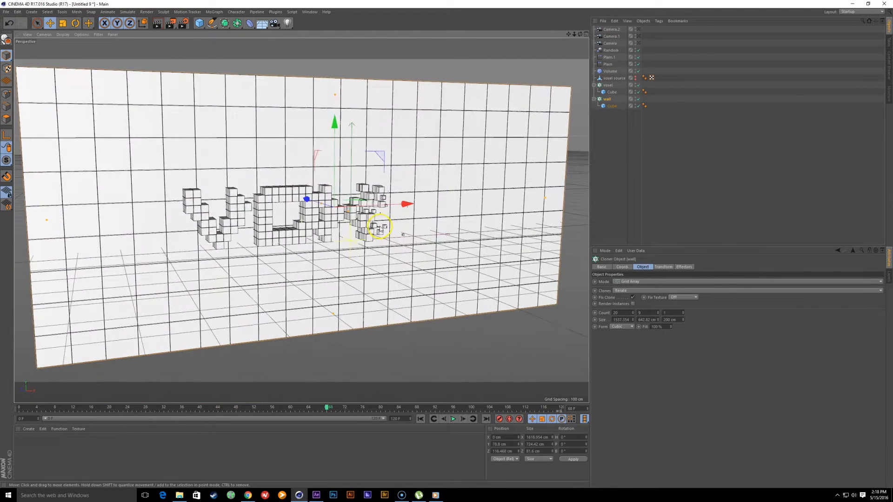
click(607, 99)
mouse_move(334, 208)
alt+middle_down()
mouse_move(399, 202)
mouse_move(335, 219)
alt+middle_up()
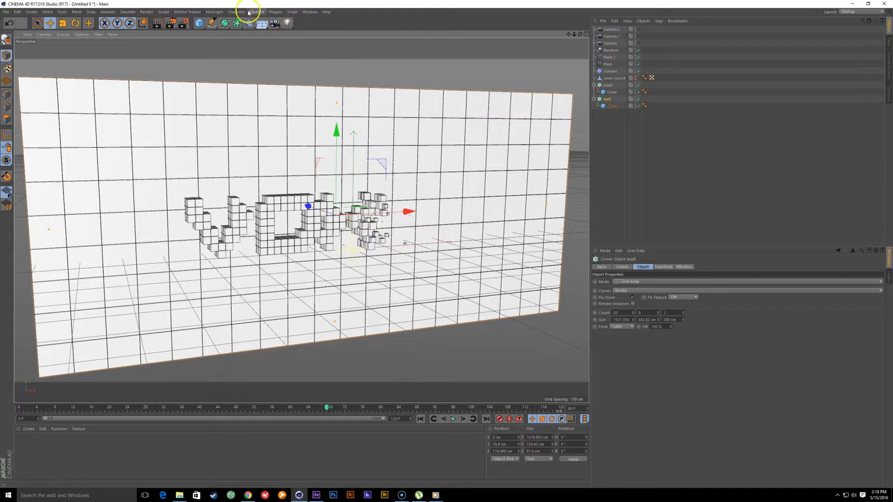
click(216, 13)
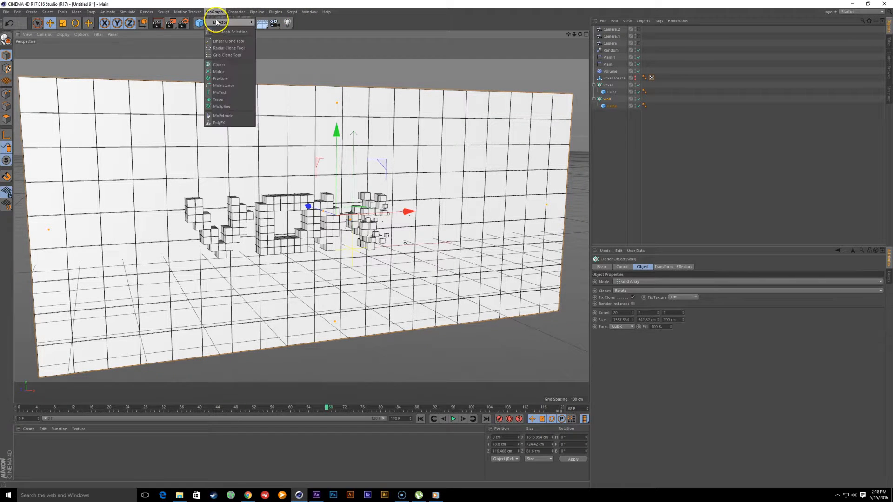
mouse_move(228, 22)
click(265, 84)
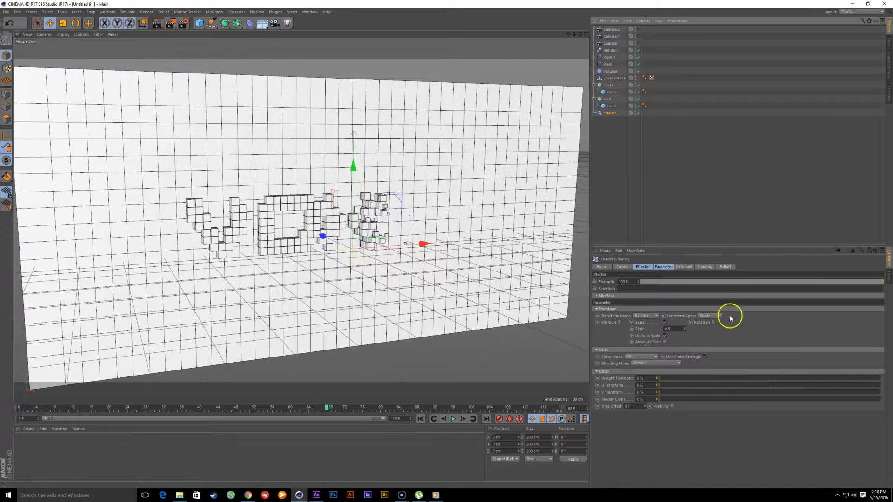
Step: Assign a Noise shader to the Shader effector and display its transform parameters
click(685, 267)
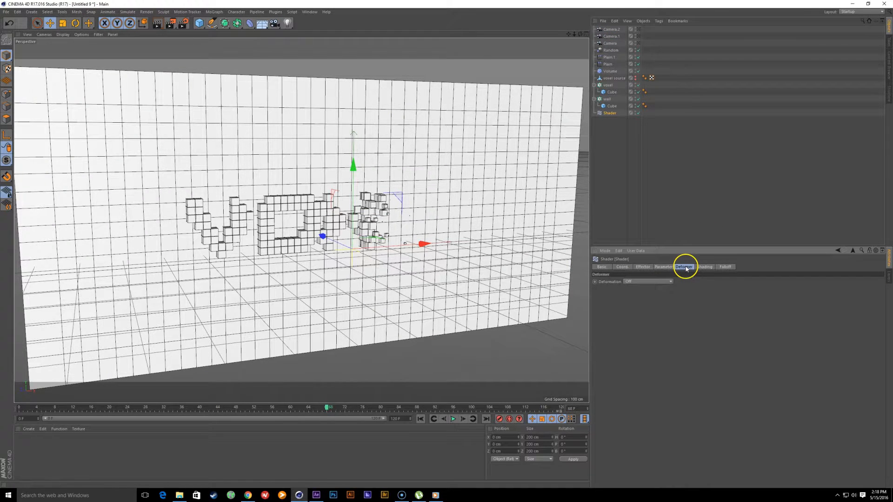
click(704, 267)
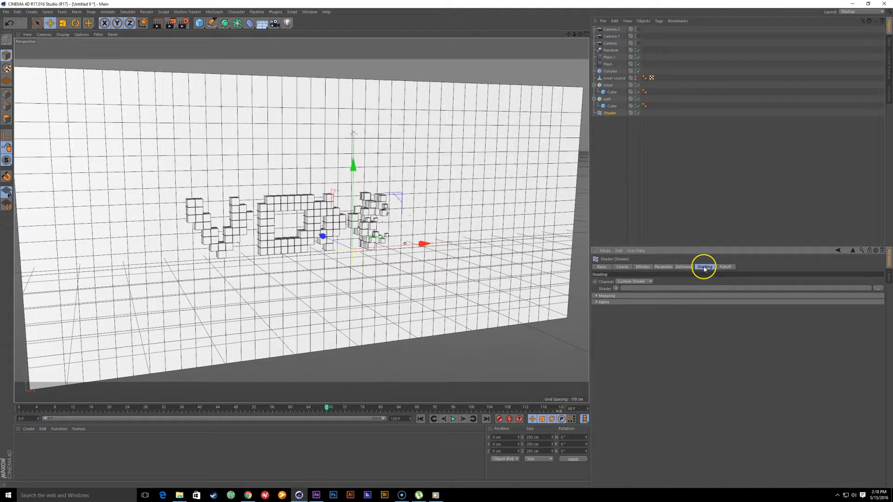
click(617, 289)
click(621, 363)
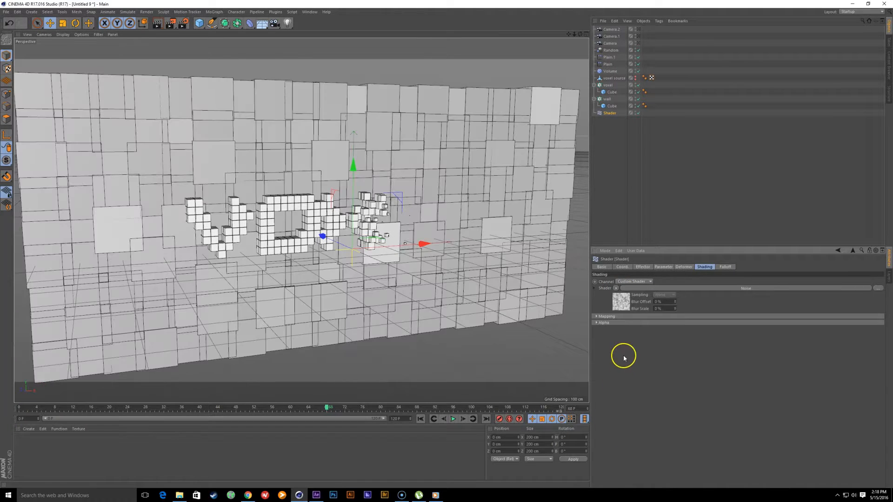
click(664, 268)
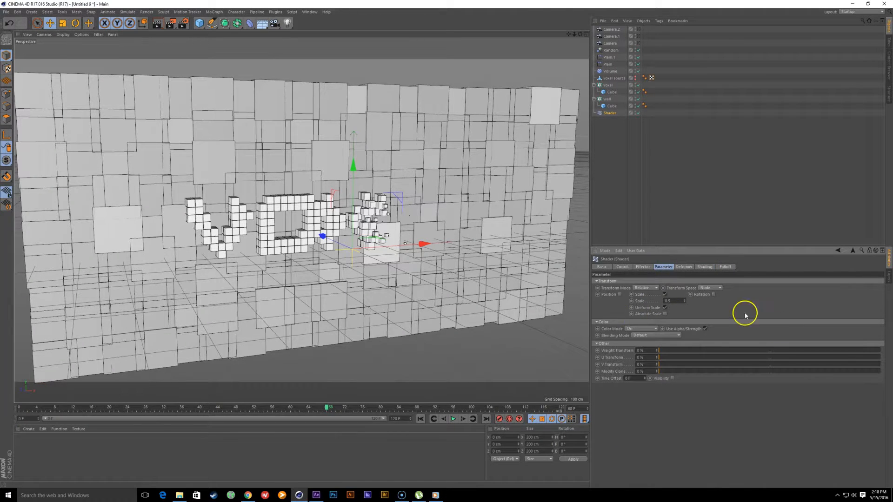
Step: Switch the Shader effector's transform from scale to position and set its Z offset to 20 cm
click(664, 294)
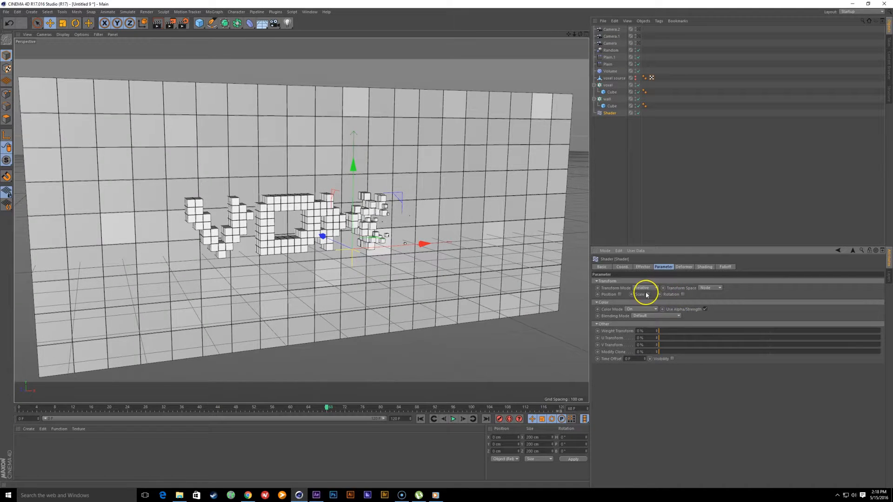
click(647, 295)
click(666, 294)
click(620, 295)
mouse_move(640, 317)
mouse_down()
mouse_move(638, 303)
mouse_move(636, 323)
mouse_up()
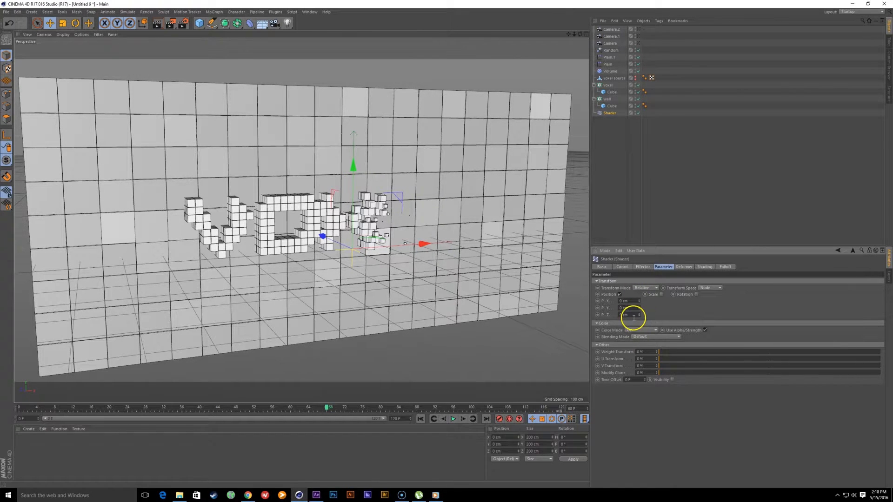
text(3)
key(Return)
text(20)
key(Return)
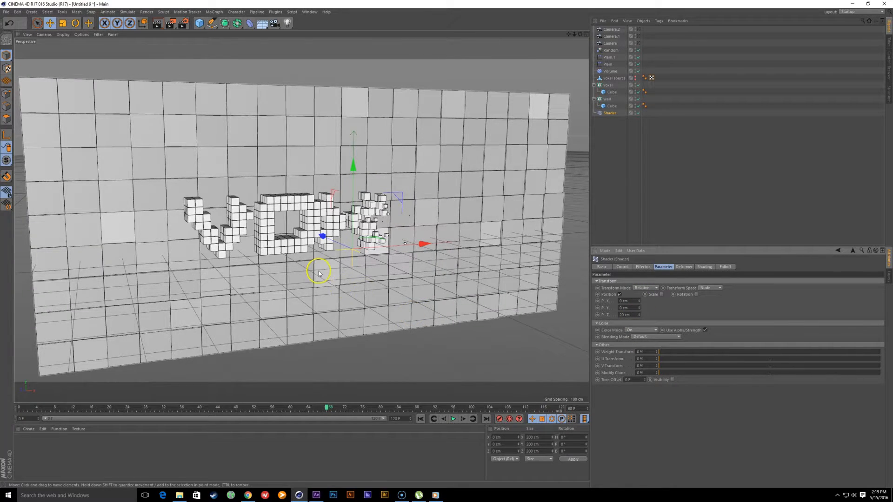
alt+drag(319, 270, 364, 286)
alt+drag(351, 257, 409, 255)
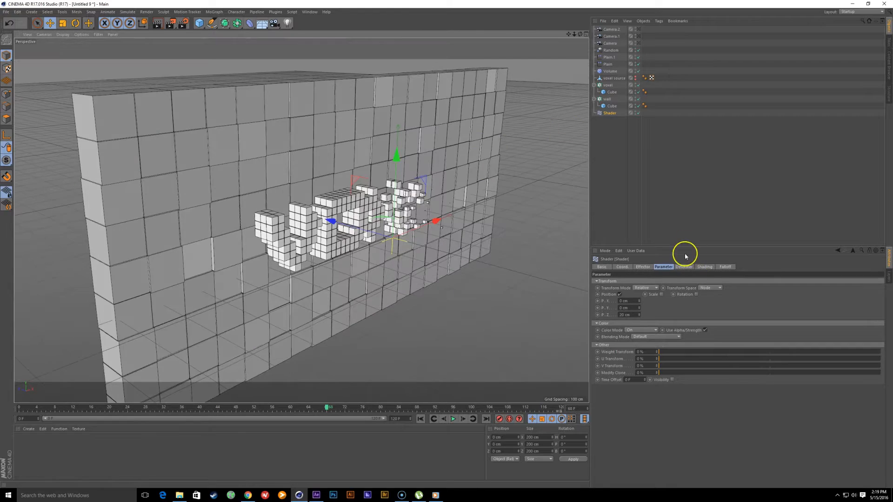
Step: Move to frame 120 and set the effector's Noise shader global scale to 200%
drag(326, 408, 564, 409)
alt+drag(351, 262, 320, 276)
alt+middle_drag(320, 277, 283, 278)
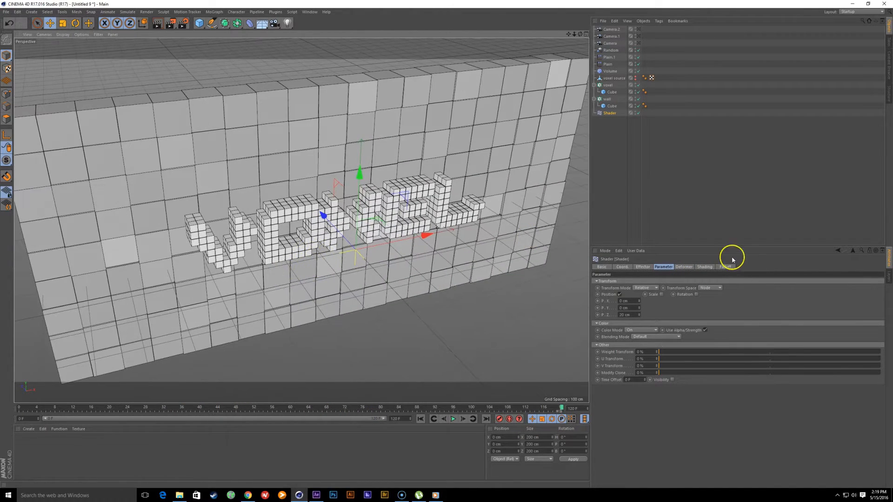
click(704, 267)
click(624, 301)
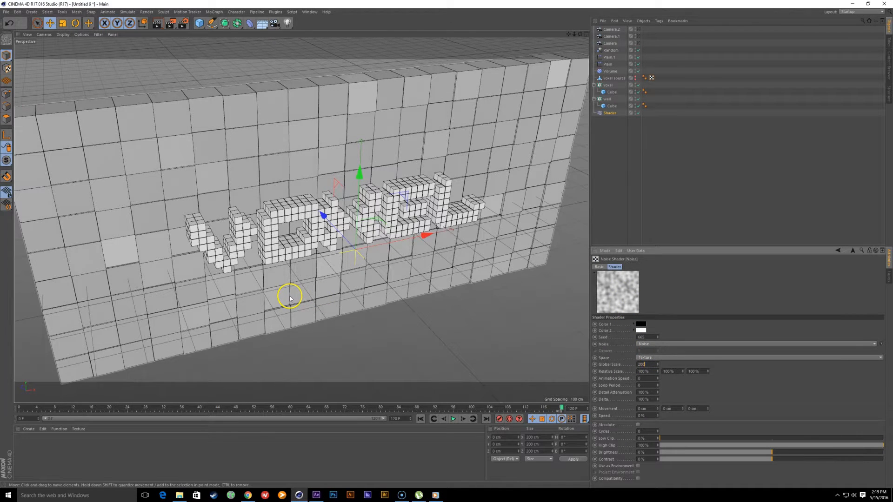
alt+drag(290, 298, 266, 259)
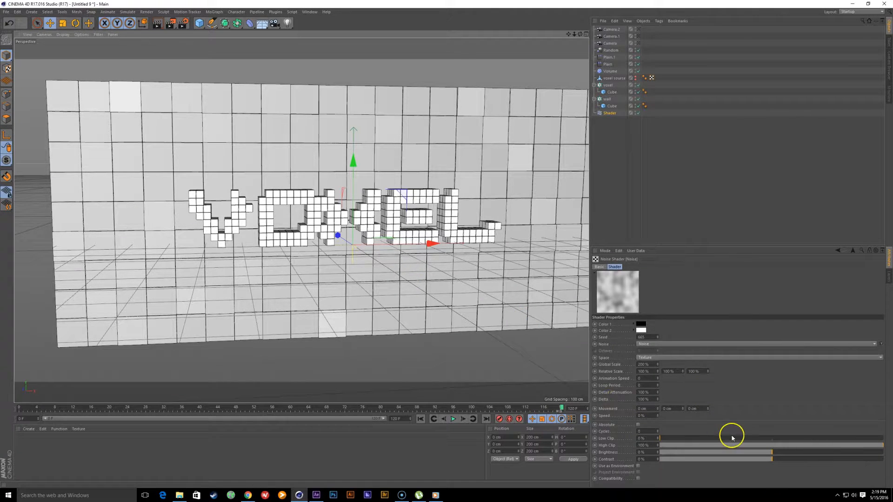
Step: Set the Noise shader's animation speed to 1 and play the animation from the start
double_click(649, 380)
text(1)
key(Return)
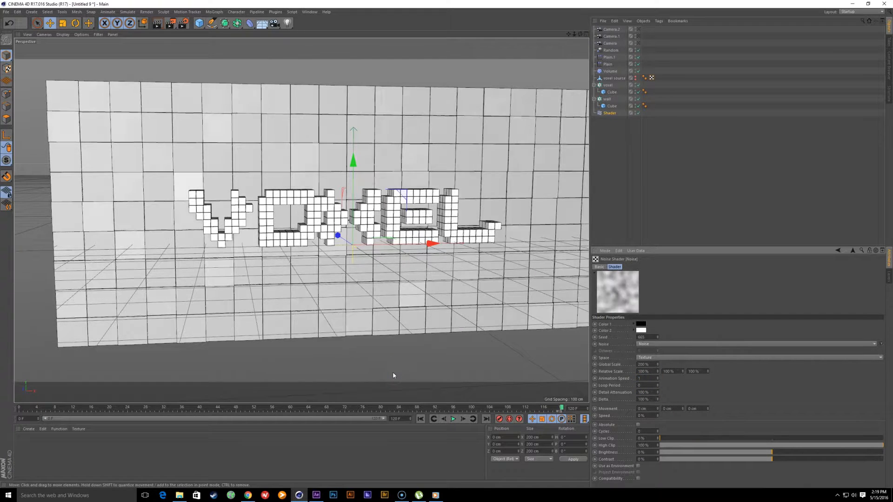
click(421, 420)
click(453, 419)
alt+drag(334, 310, 309, 257)
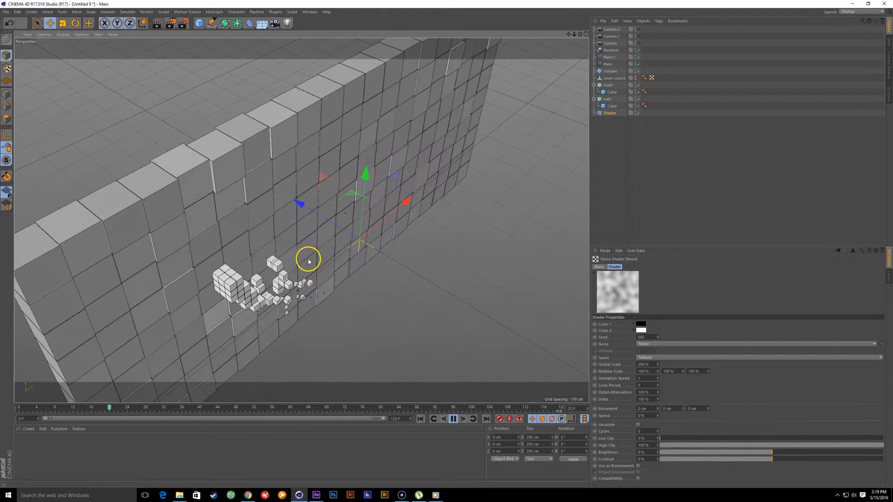
alt+drag(395, 265, 379, 259)
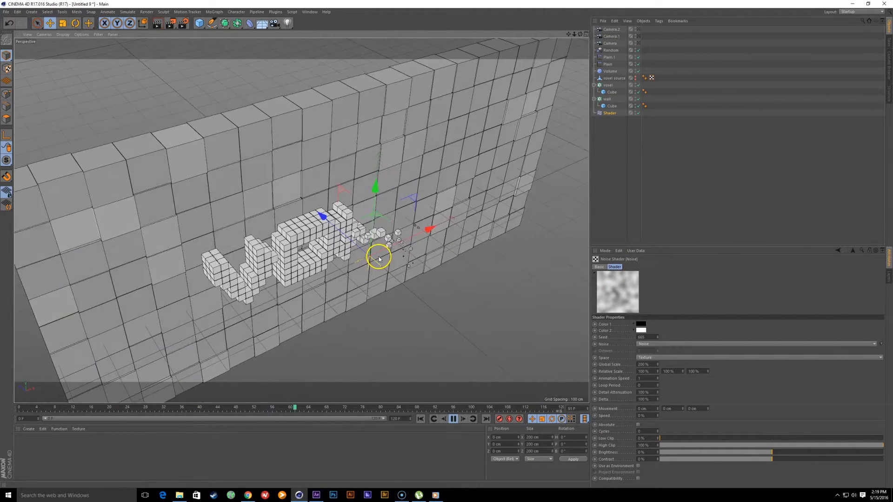
Step: Select the wall Cloner and examine its spacing behind the text from the top and perspective views
key(F2)
alt+middle_drag(367, 198, 375, 222)
scroll(373, 223, down, 3)
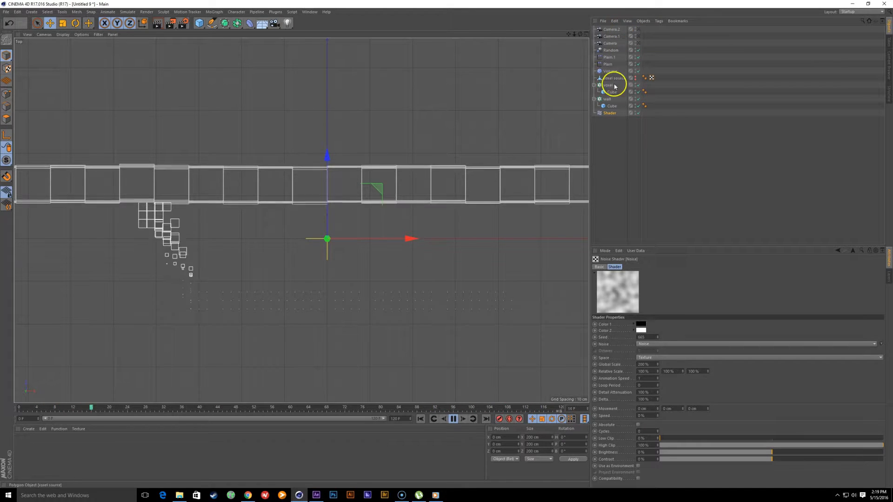
click(610, 114)
click(609, 106)
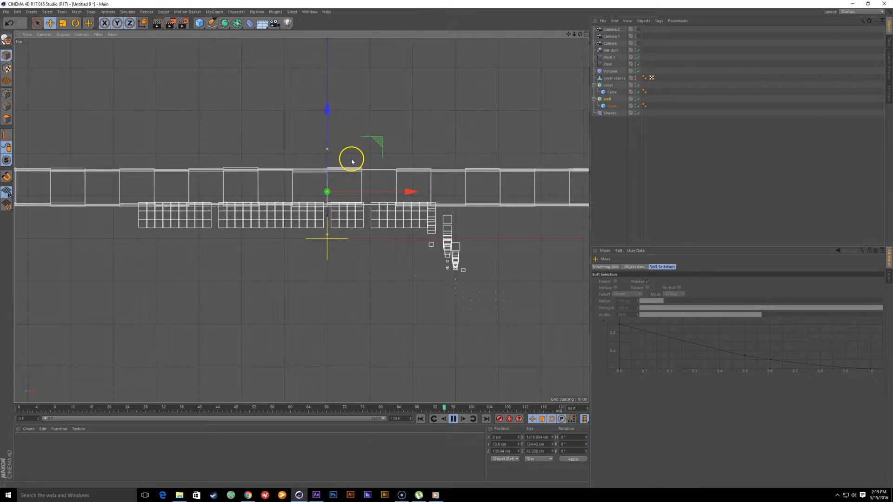
middle_click(351, 161)
middle_click(293, 181)
alt+drag(319, 257, 302, 233)
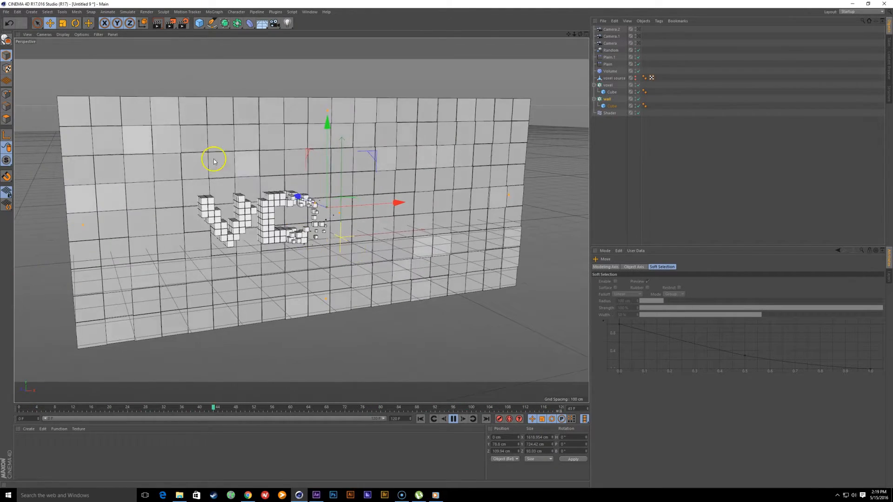
Step: Hide the grid in the perspective viewport and stop the playback
click(98, 35)
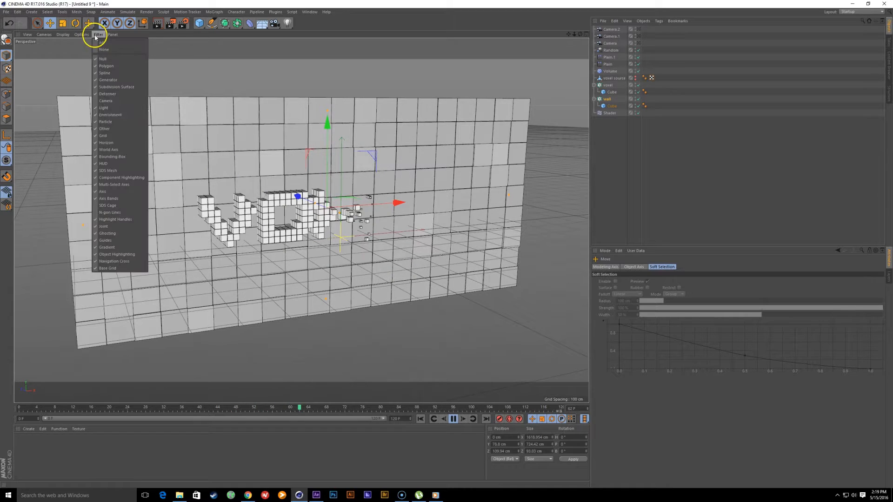
click(130, 136)
alt+drag(355, 260, 395, 249)
click(450, 419)
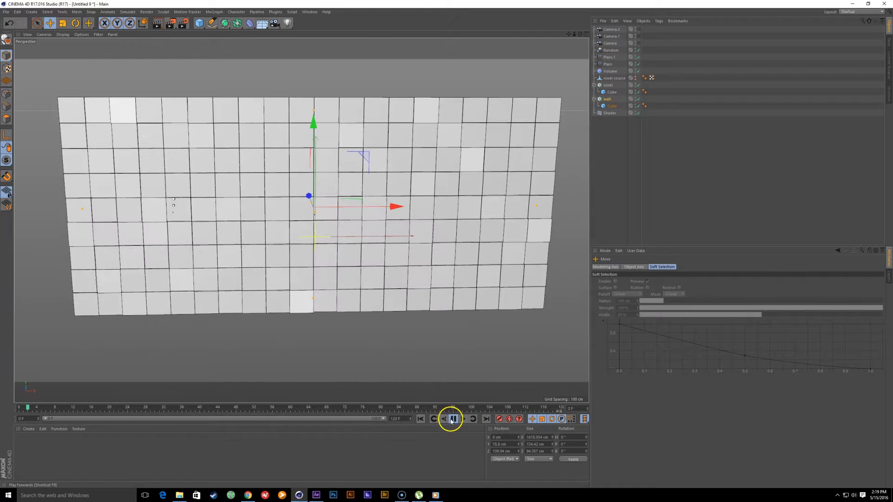
Step: Preview the animation through the scene's cameras, finishing with Camera.2
click(638, 43)
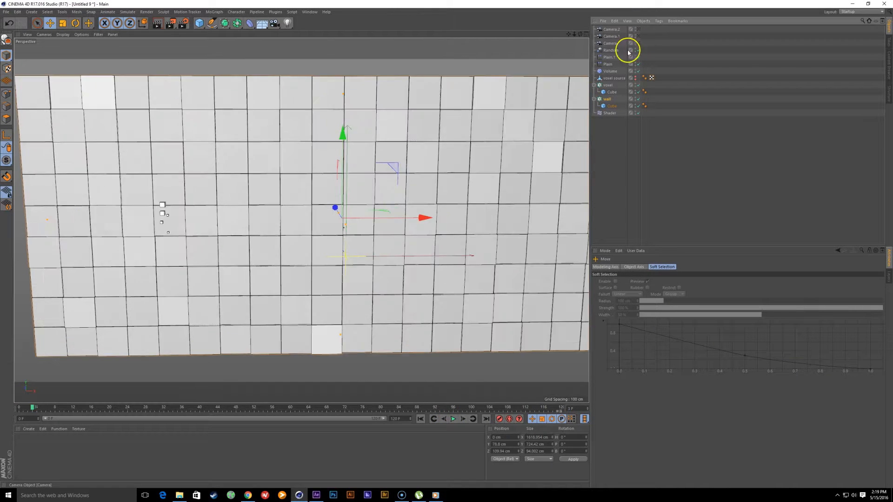
drag(24, 409, 349, 421)
click(453, 419)
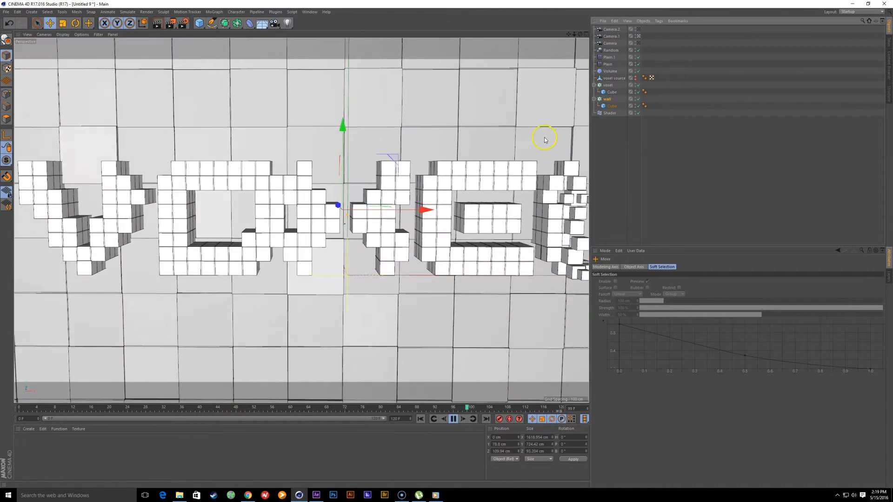
click(639, 29)
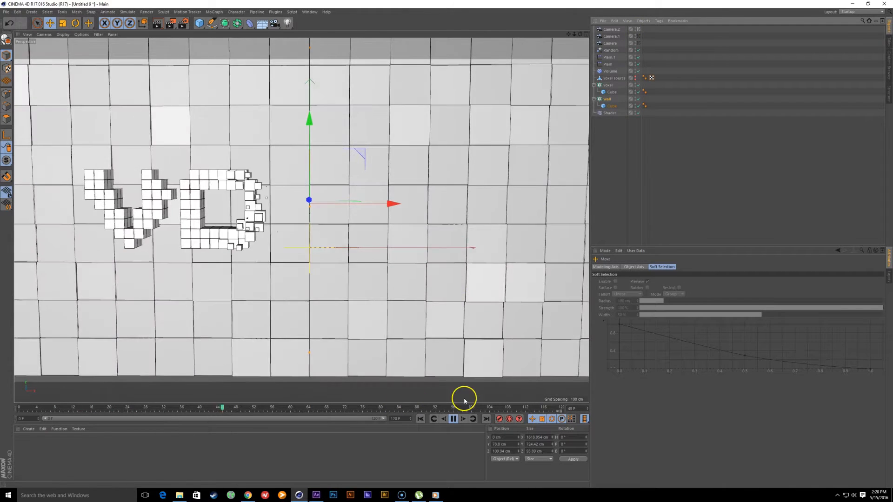
click(453, 419)
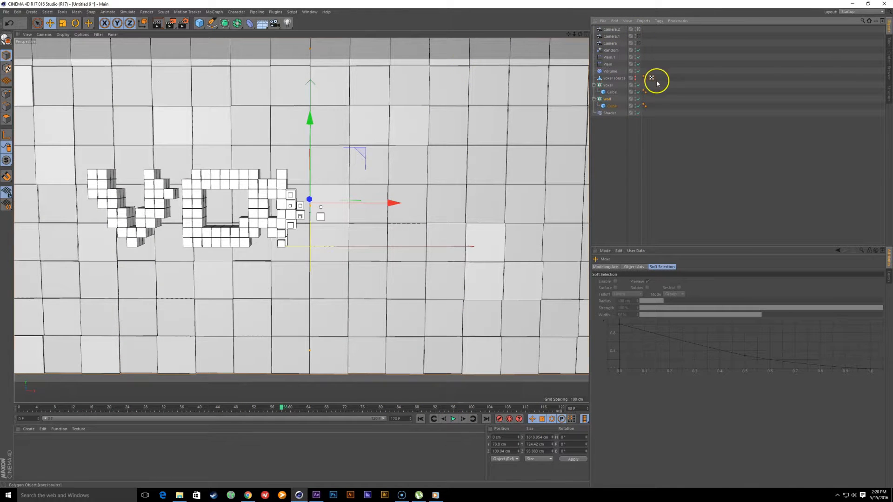
Step: At frame 120, enlarge the wall Cloner's grid height to about 853 cm and set its vertical count to 12
click(607, 99)
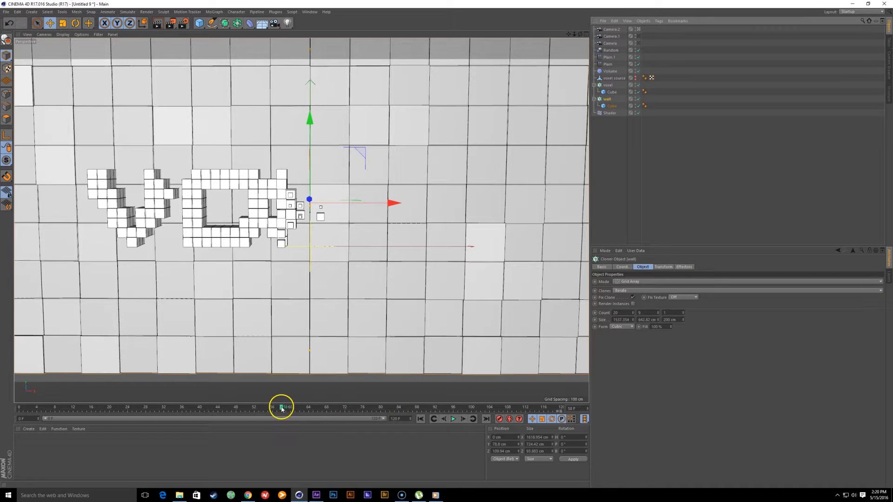
drag(282, 408, 572, 410)
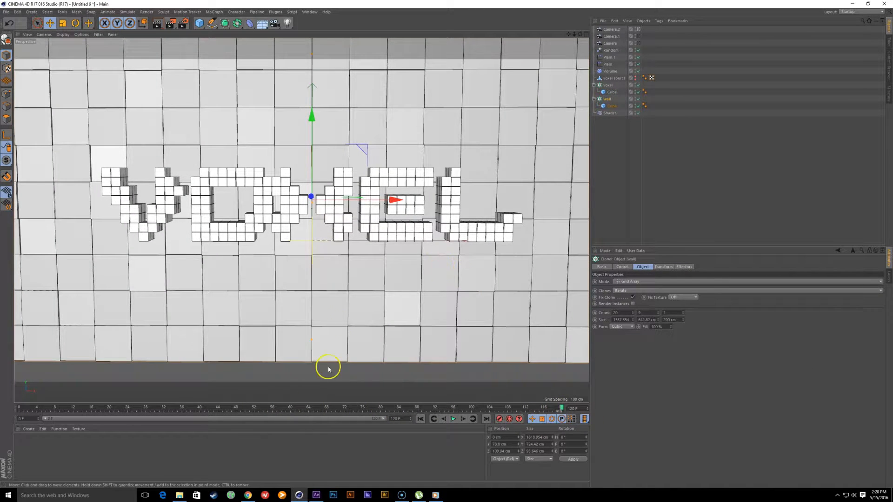
drag(311, 344, 312, 384)
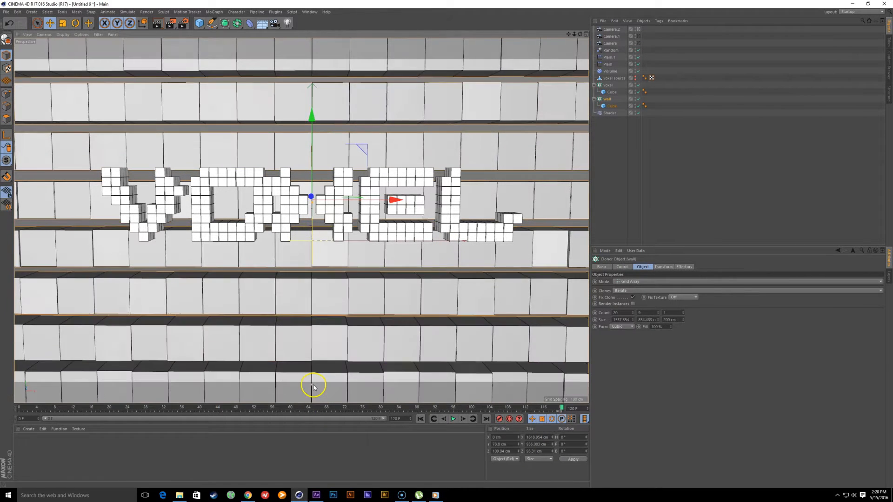
click(633, 312)
click(658, 312)
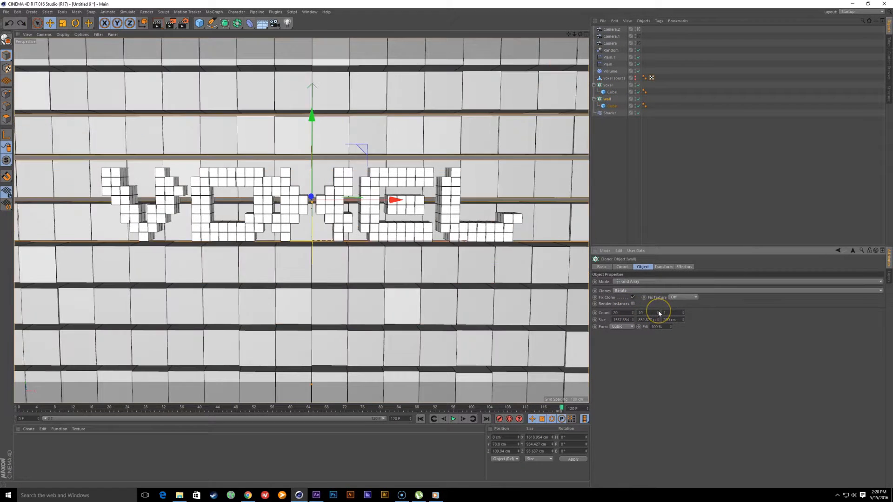
click(658, 312)
click(658, 312)
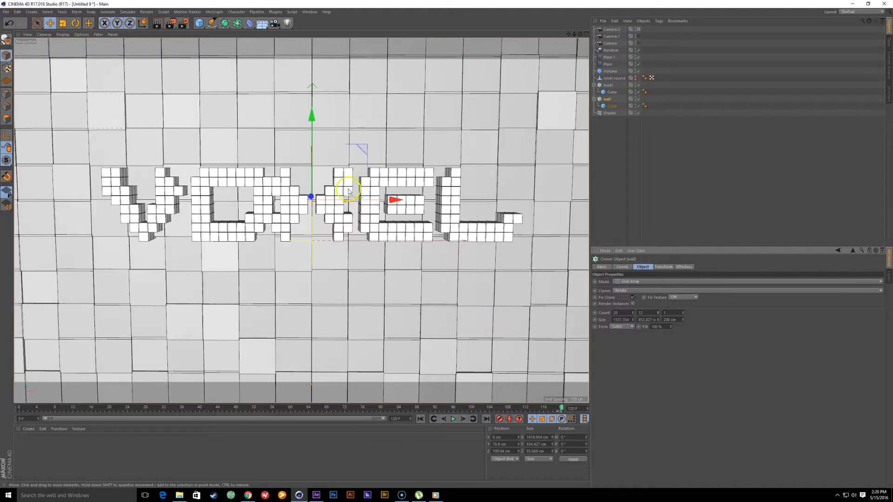
Step: Stretch the wall Cloner's grid height to about 892 cm in the front view and return to perspective
key(F4)
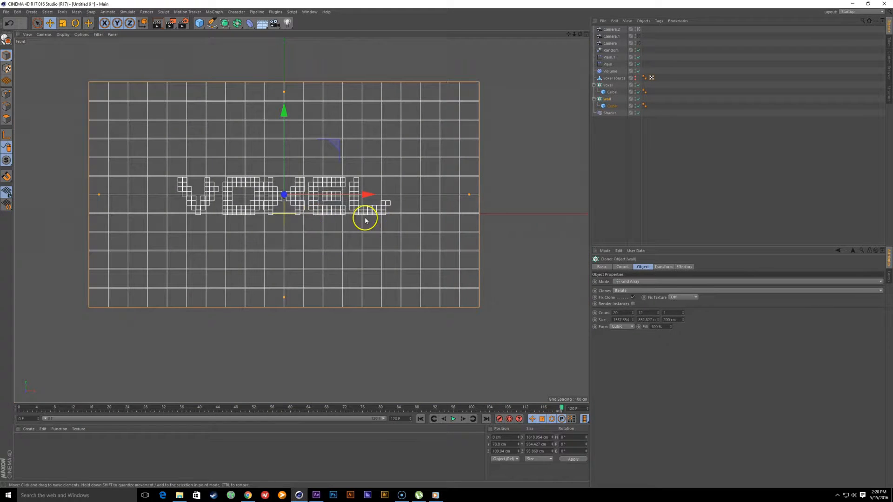
scroll(299, 215, down, 2)
scroll(321, 188, up, 4)
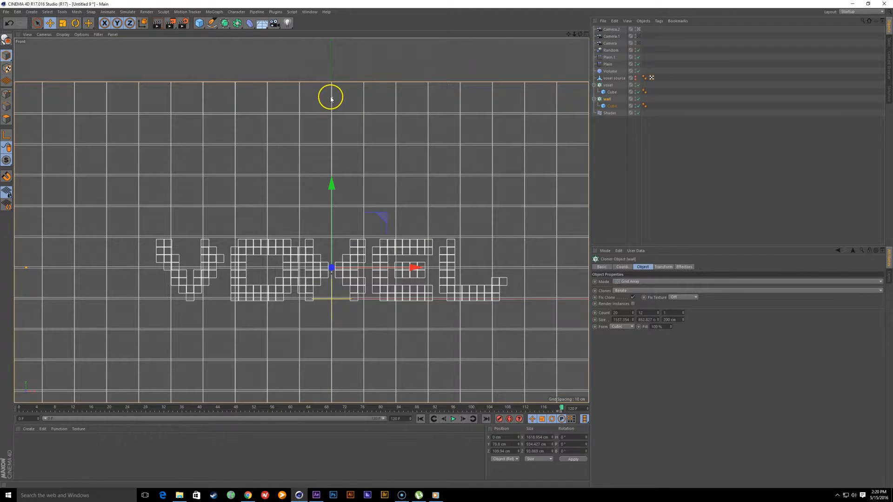
drag(329, 93, 331, 92)
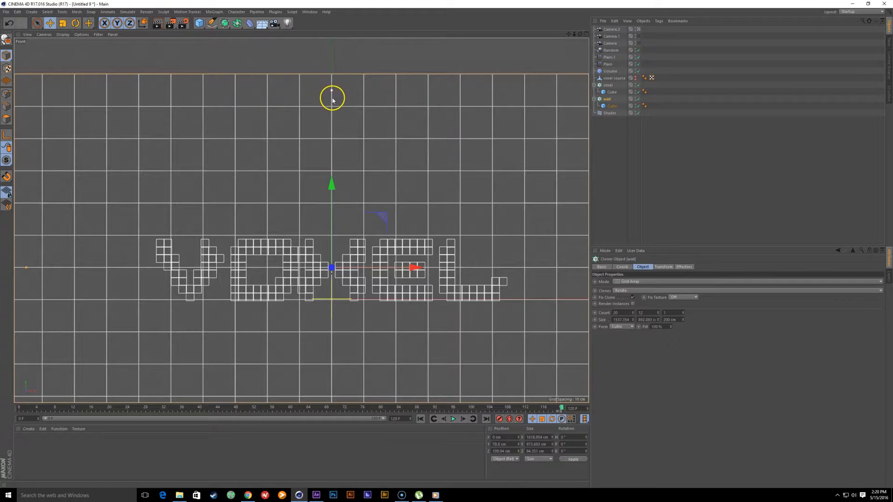
alt+right_drag(408, 201, 385, 209)
alt+middle_drag(378, 205, 288, 181)
alt+right_drag(288, 181, 526, 223)
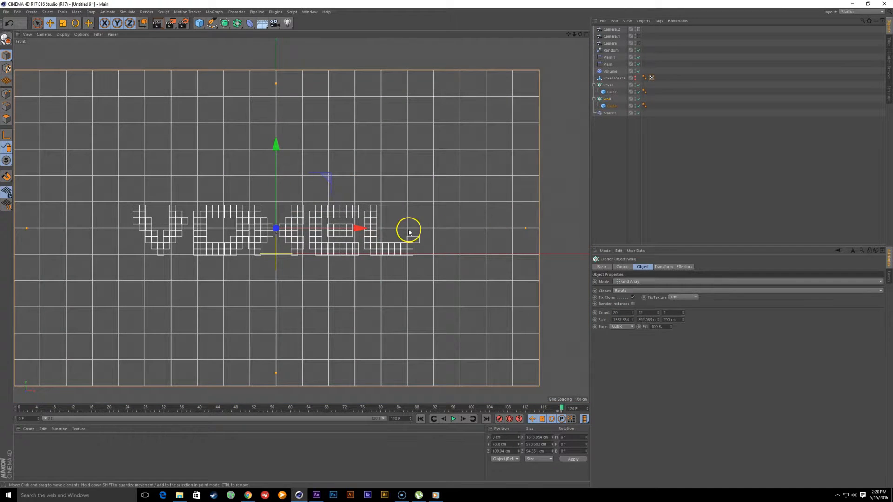
key(F1)
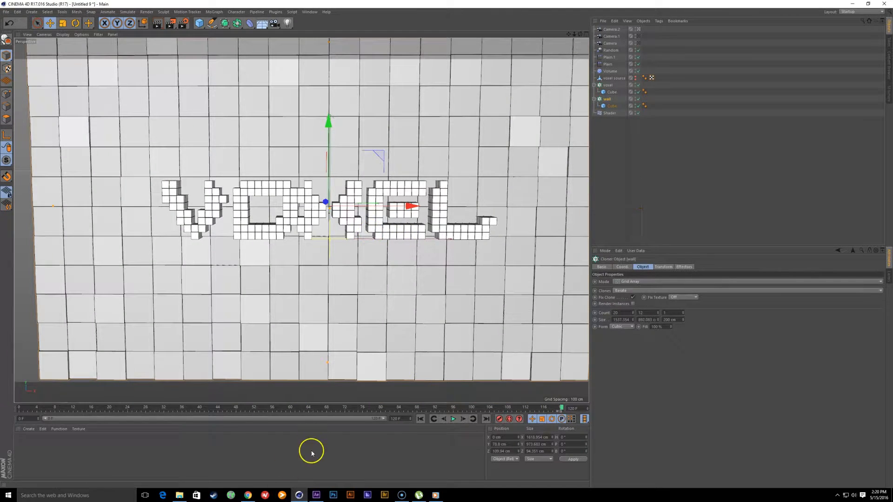
Step: Review the animation with the taller wall through Camera.2, leave that camera and stop the playback
drag(562, 408, 404, 409)
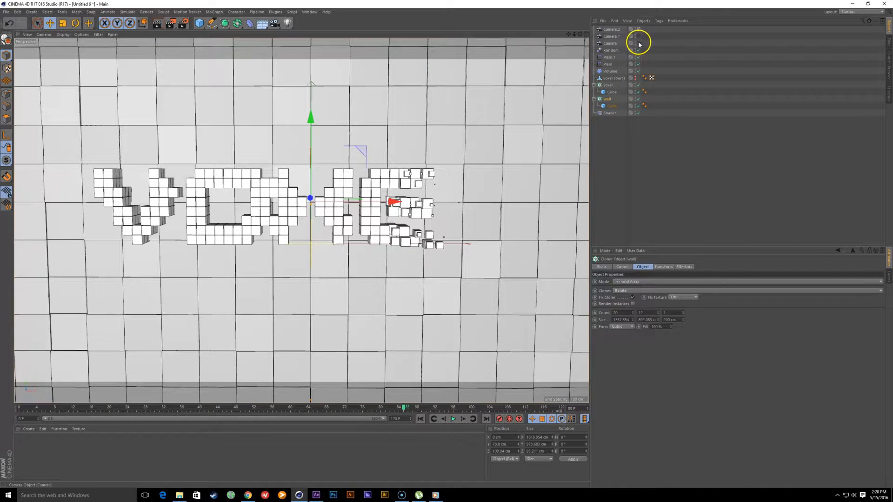
click(421, 420)
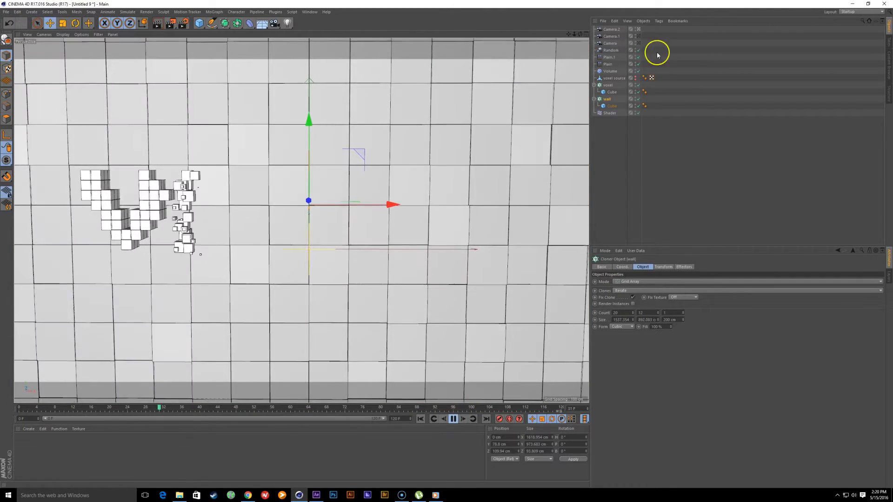
click(638, 30)
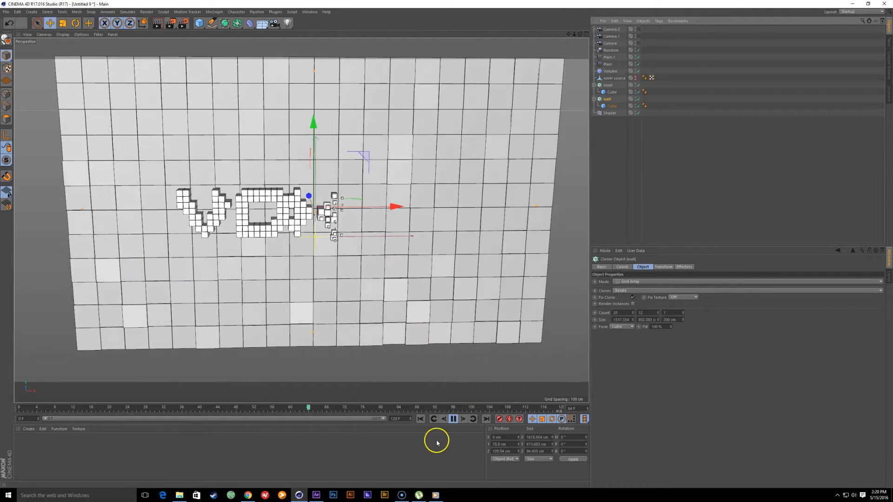
click(453, 420)
Step: Disable the wall Cloner
alt+drag(329, 339, 360, 329)
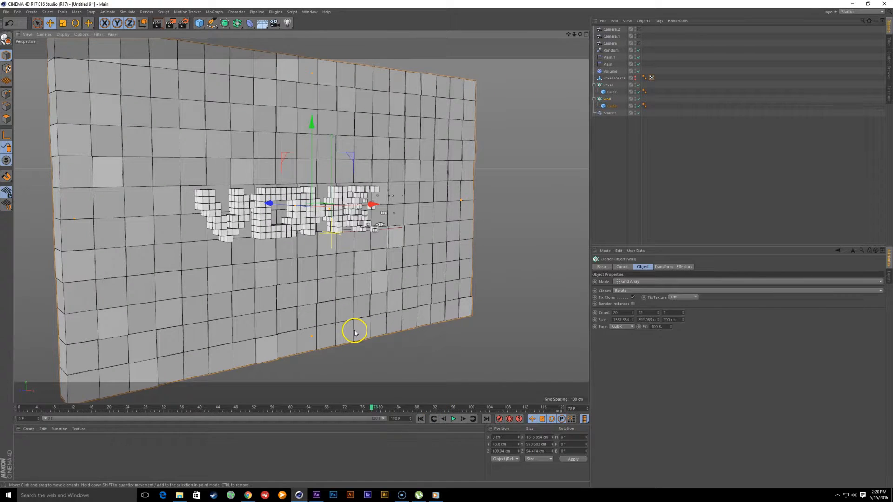
alt+drag(312, 297, 372, 279)
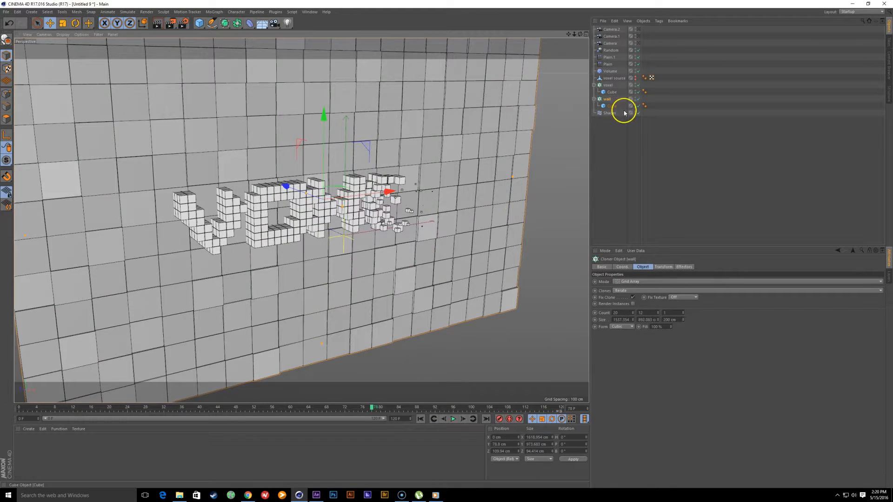
click(638, 99)
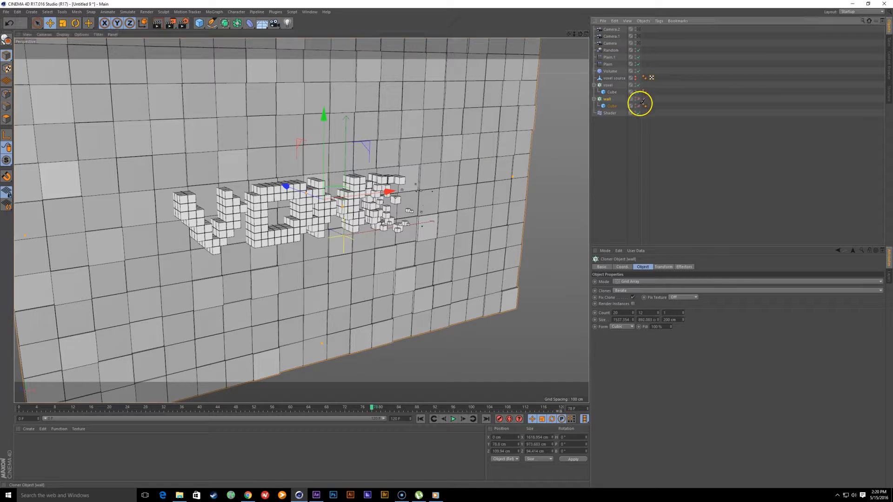
Step: Disable the voxel Cloner that builds the text
alt+right_drag(242, 276, 297, 260)
alt+middle_drag(298, 260, 305, 283)
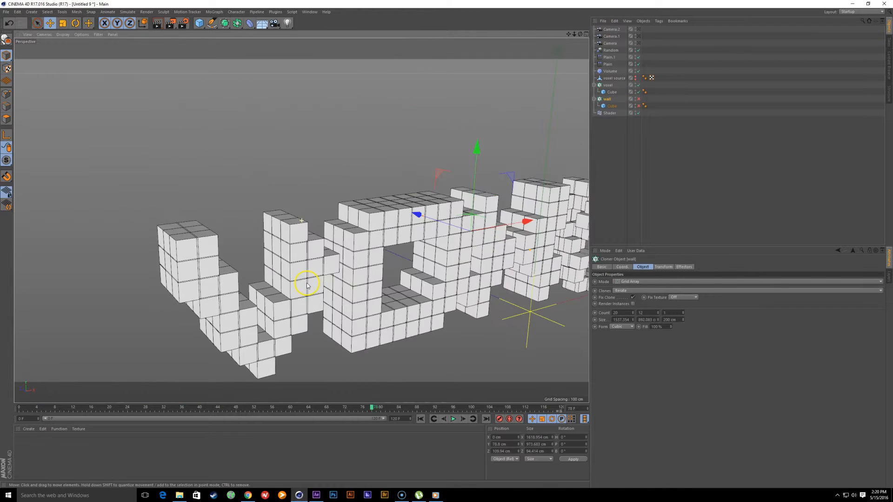
alt+right_drag(305, 282, 309, 289)
alt+drag(308, 289, 303, 265)
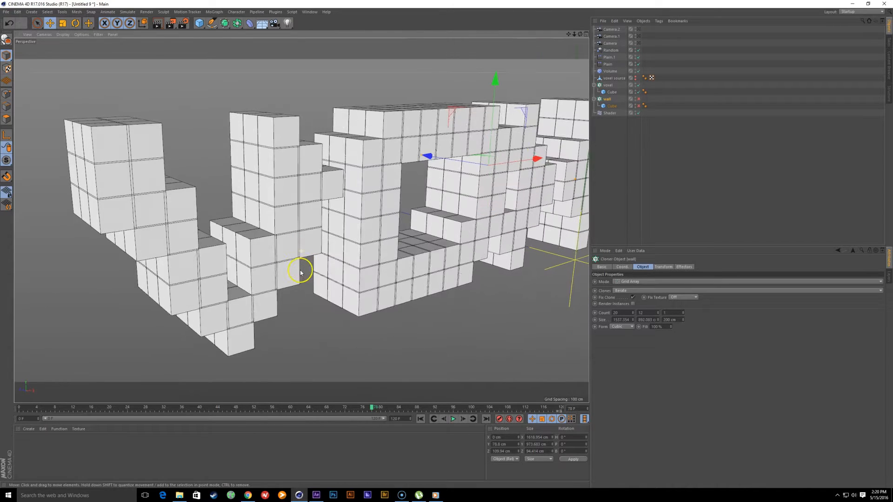
click(638, 85)
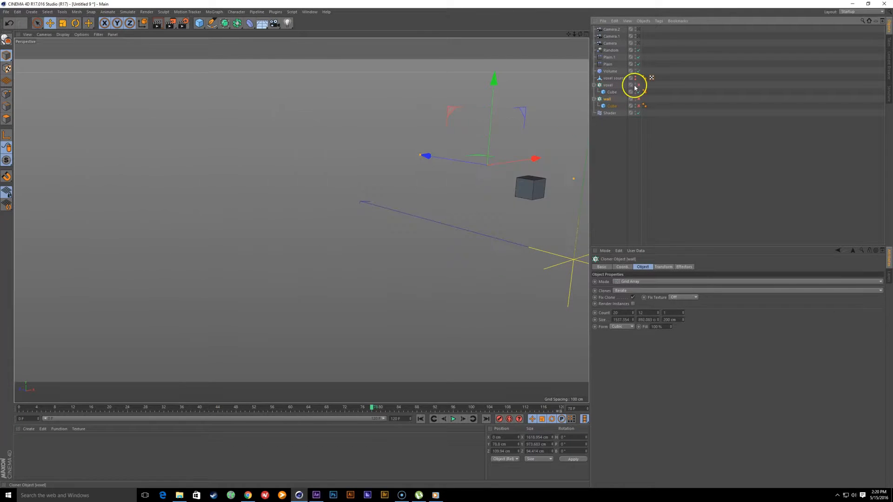
Step: Convert the voxel Cloner's child Cube into an editable polygon object
click(613, 91)
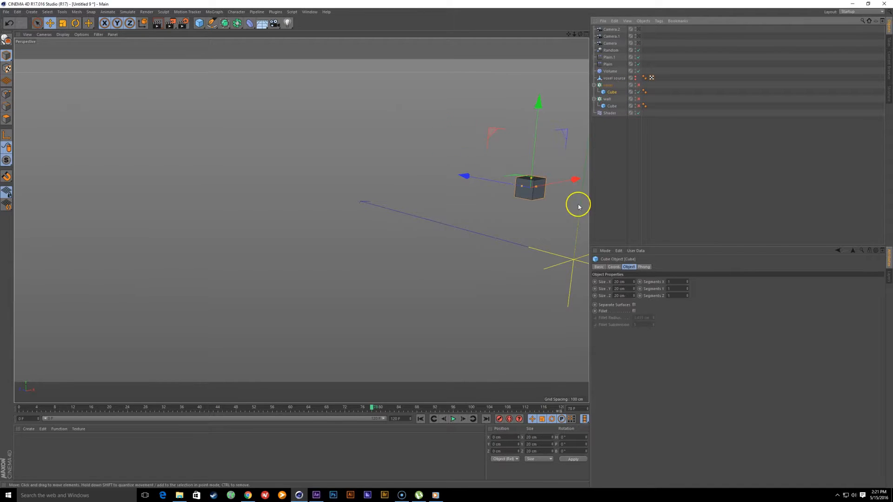
alt+drag(578, 204, 460, 225)
alt+middle_drag(473, 204, 365, 261)
mouse_move(365, 260)
alt+right_down()
mouse_move(405, 249)
mouse_move(363, 245)
alt+right_up()
alt+middle_drag(364, 244, 400, 232)
key(c)
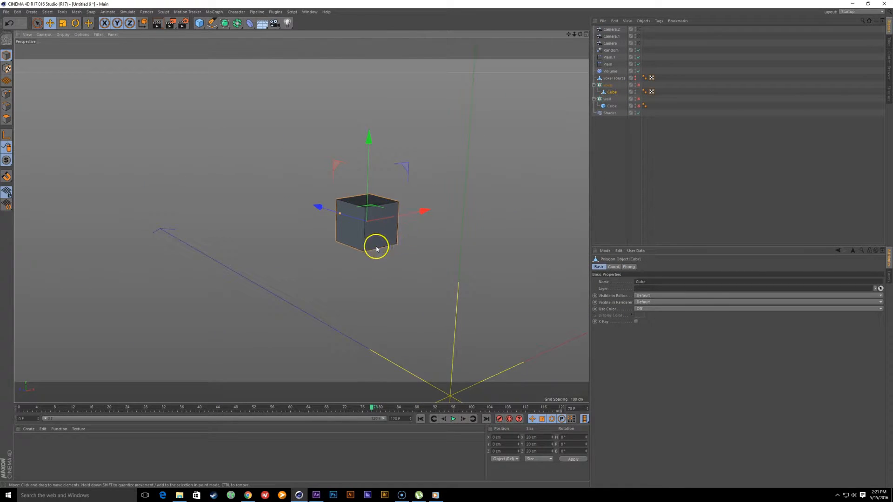
Step: In edge mode, add a vertical loop cut around the cube at about 70% offset using the Knife in Loop mode
alt+drag(377, 249, 349, 242)
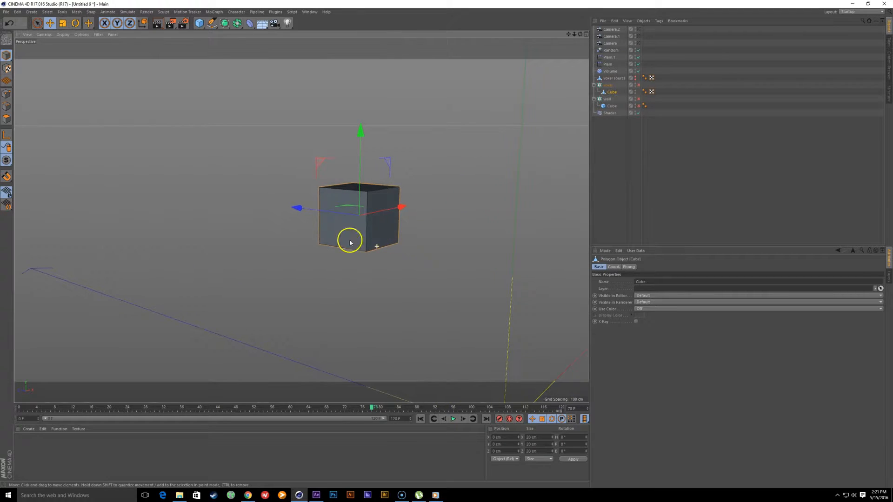
click(7, 107)
key(k)
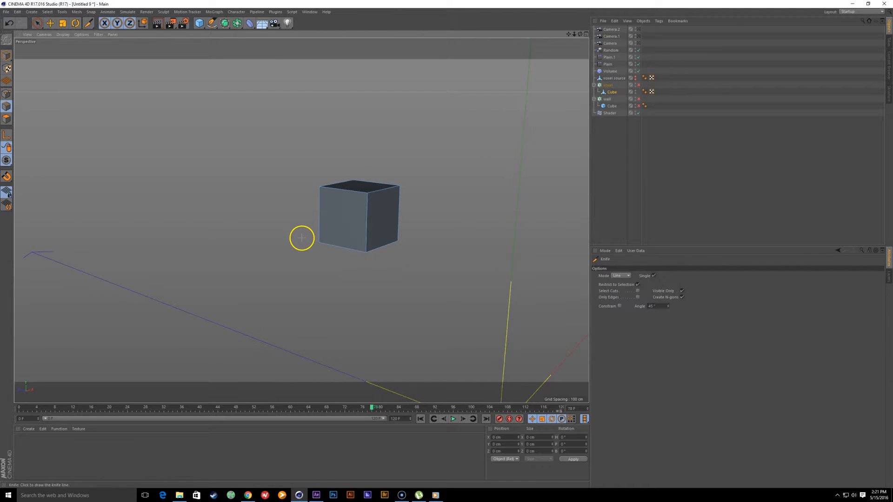
click(621, 276)
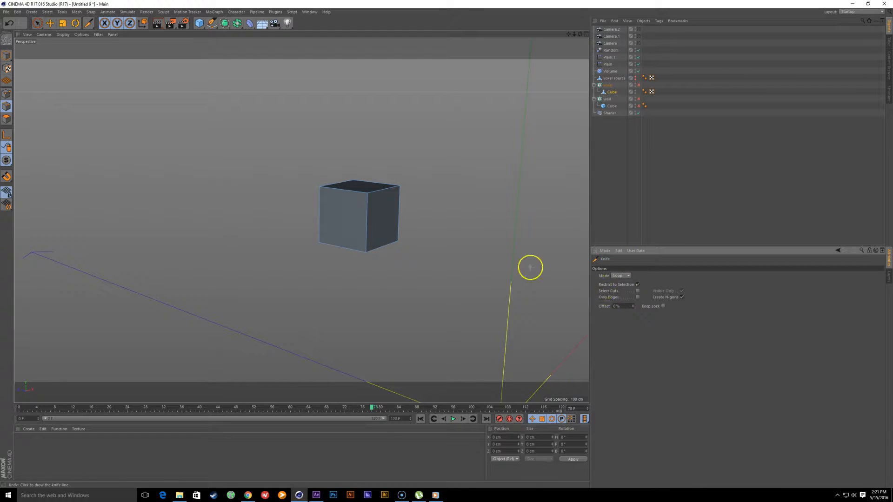
scroll(390, 267, up, 3)
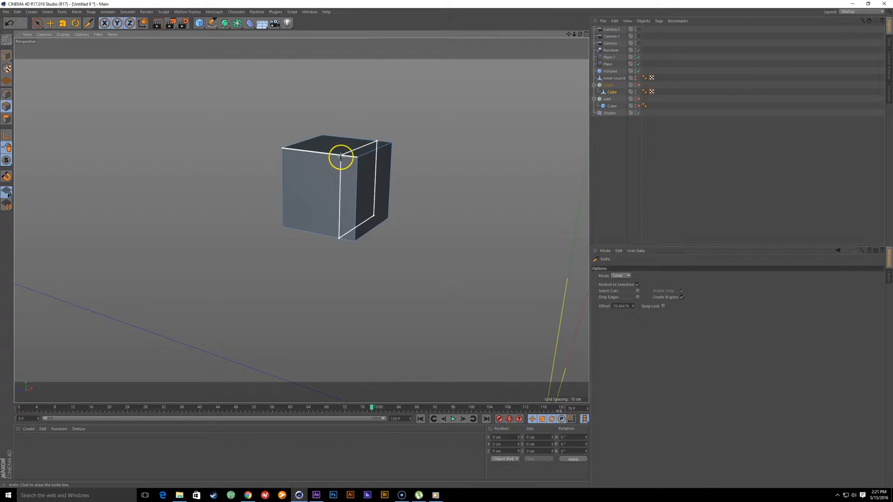
click(337, 155)
alt+drag(396, 224, 405, 217)
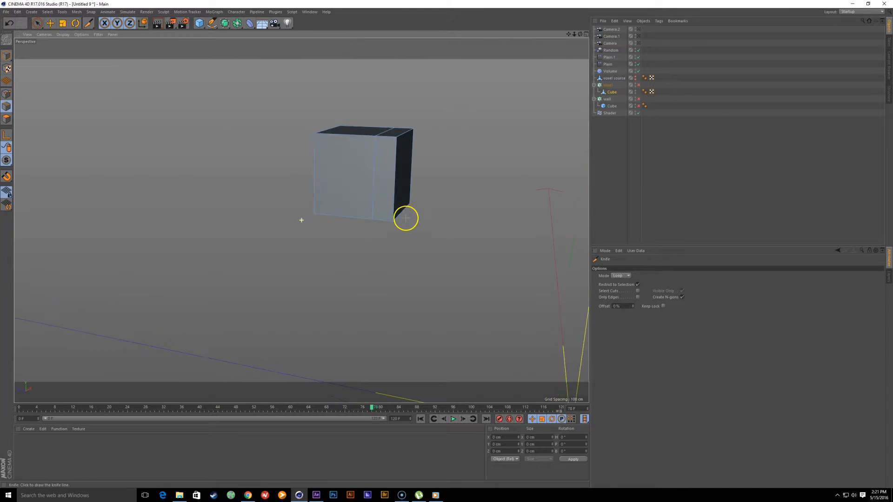
Step: In polygon mode, select the polygon loop around the cube's larger section with Loop Selection
alt+middle_drag(390, 182, 355, 213)
alt+right_drag(354, 213, 387, 209)
alt+drag(430, 215, 418, 219)
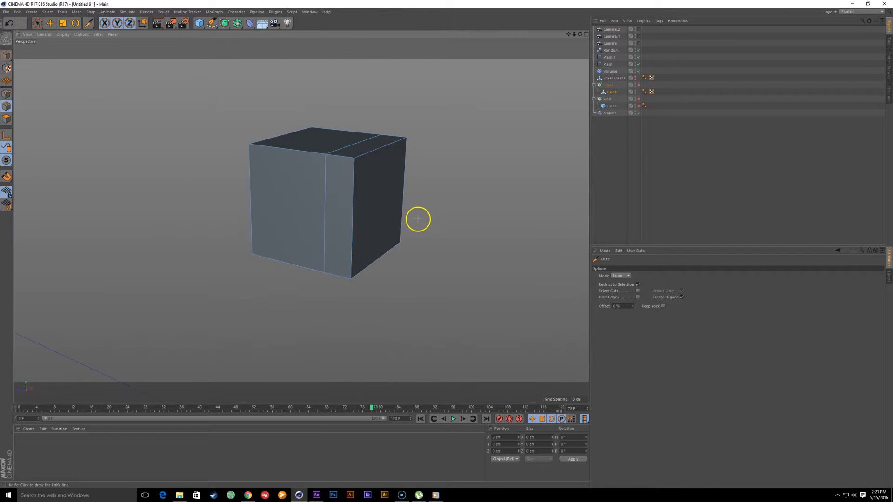
click(7, 120)
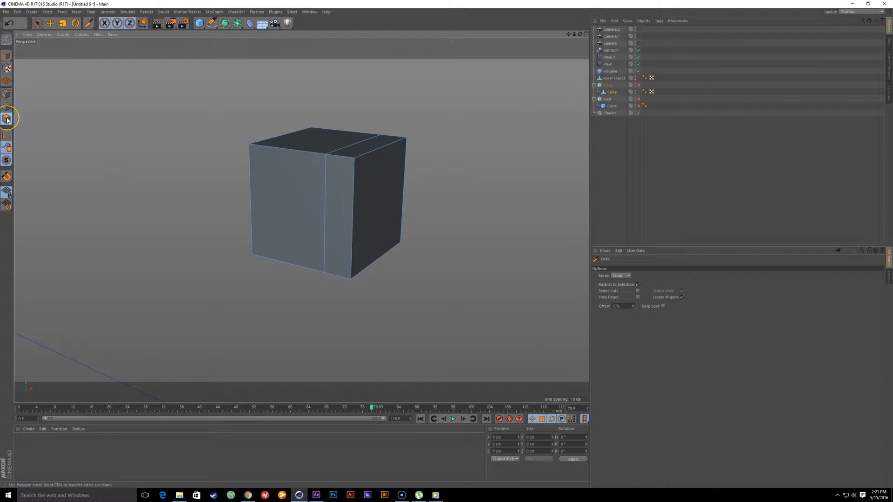
key(u)
key(l)
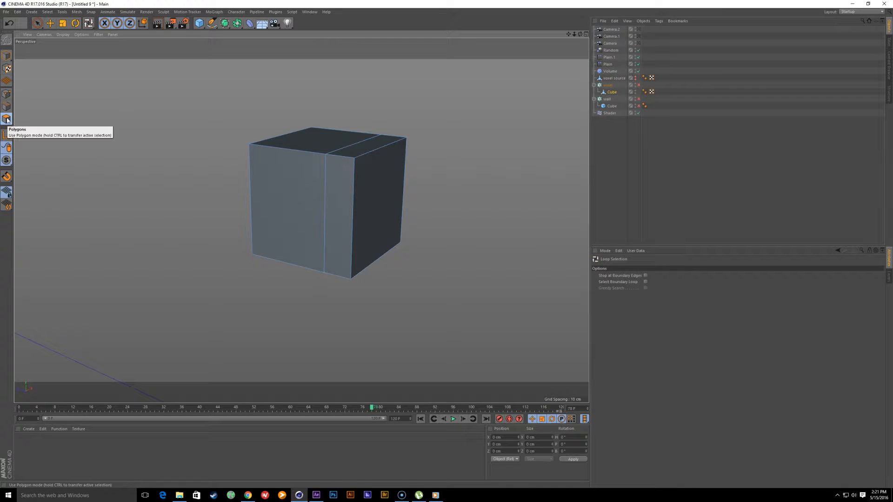
alt+drag(272, 199, 269, 165)
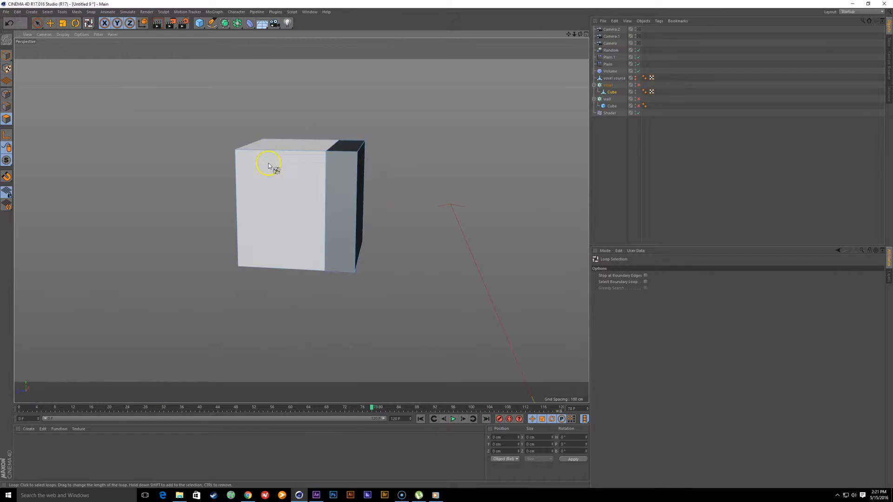
click(291, 155)
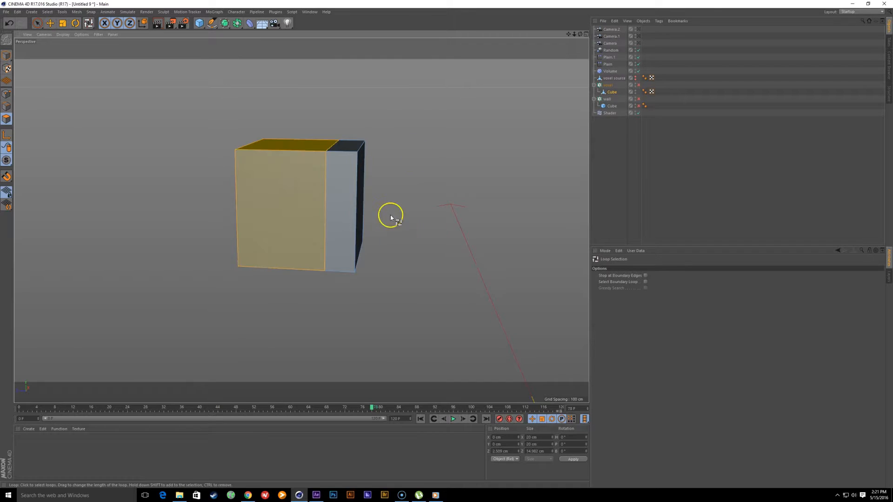
Step: Switch the viewport to wireframe and store the selected polygon loop as a selection tag named lights
alt+drag(391, 213, 345, 231)
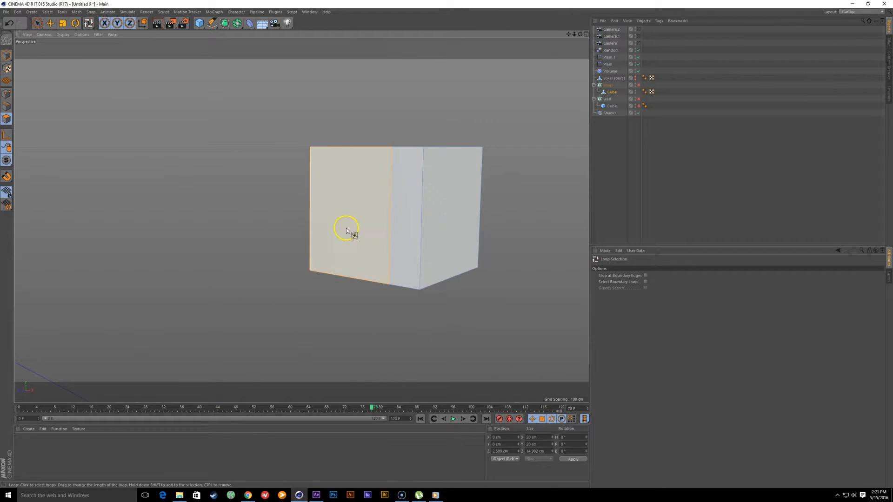
key(n)
key(g)
alt+drag(439, 265, 474, 274)
mouse_move(550, 351)
alt+mouse_down()
mouse_move(443, 297)
mouse_move(397, 308)
mouse_move(406, 285)
alt+mouse_up()
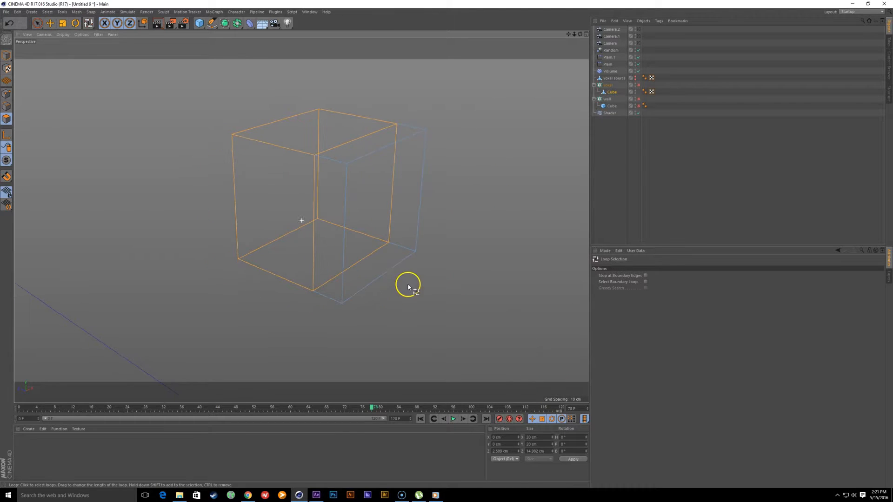
click(48, 13)
click(62, 188)
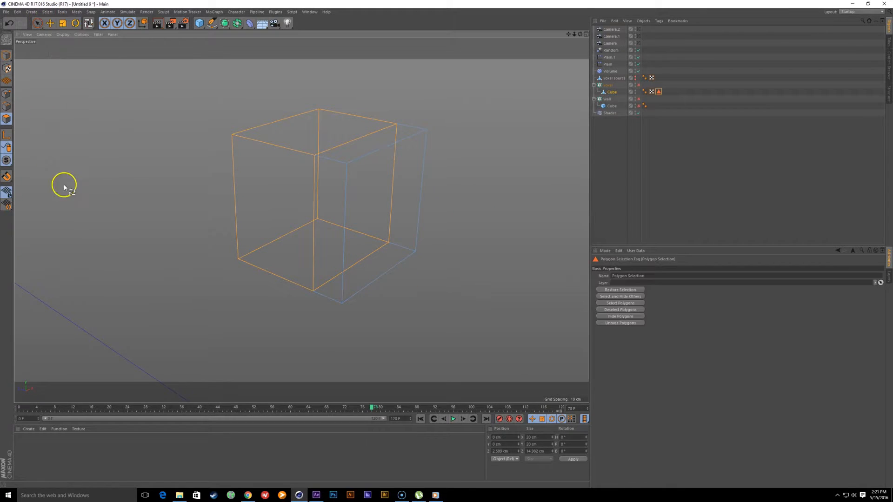
click(659, 92)
click(664, 277)
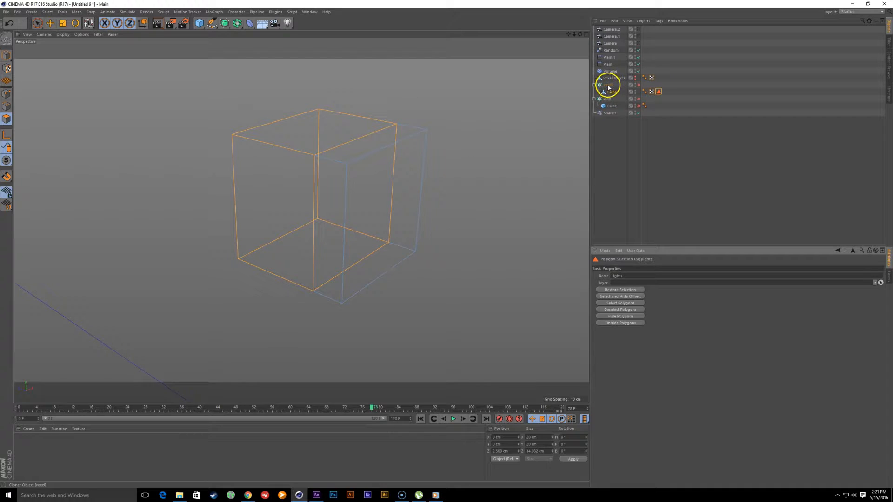
Step: Return to model mode with the Move tool and restore the shaded display with lines
click(7, 55)
key(e)
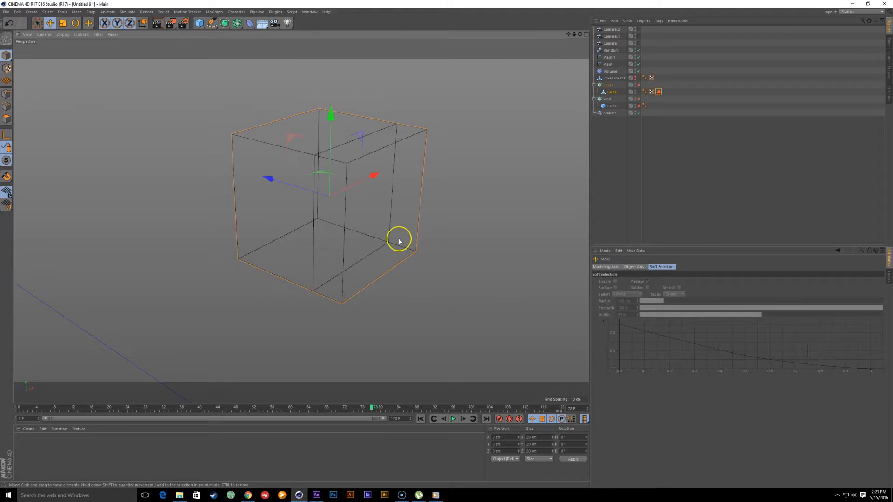
click(399, 241)
alt+drag(370, 287, 385, 257)
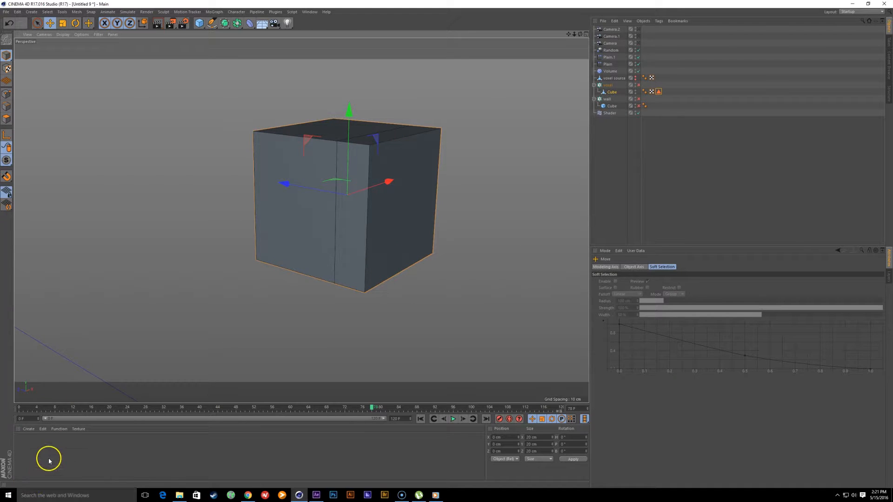
Step: Create a new material named glass and apply it to the voxel Cloner's Cube
double_click(29, 454)
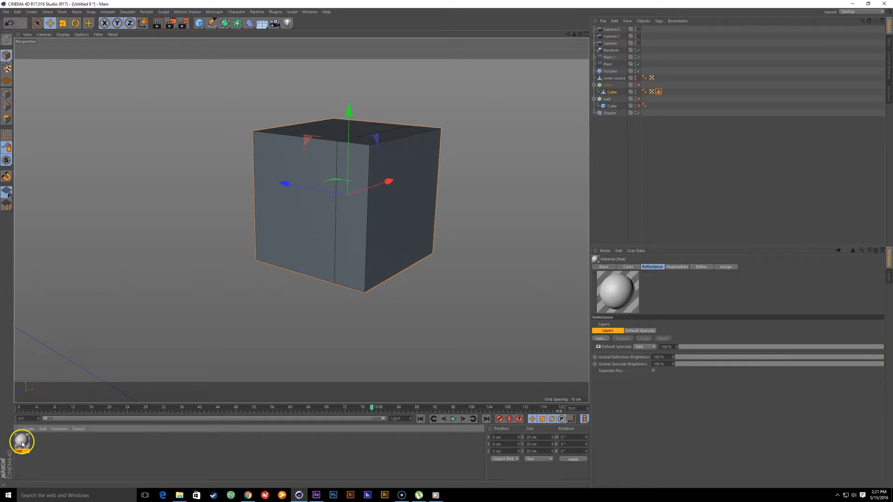
double_click(19, 452)
text(gl)
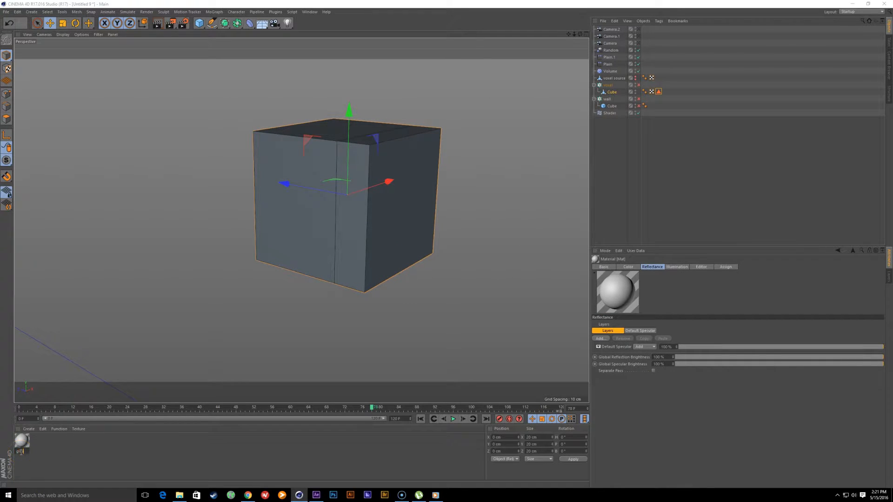
text(ass)
key(Return)
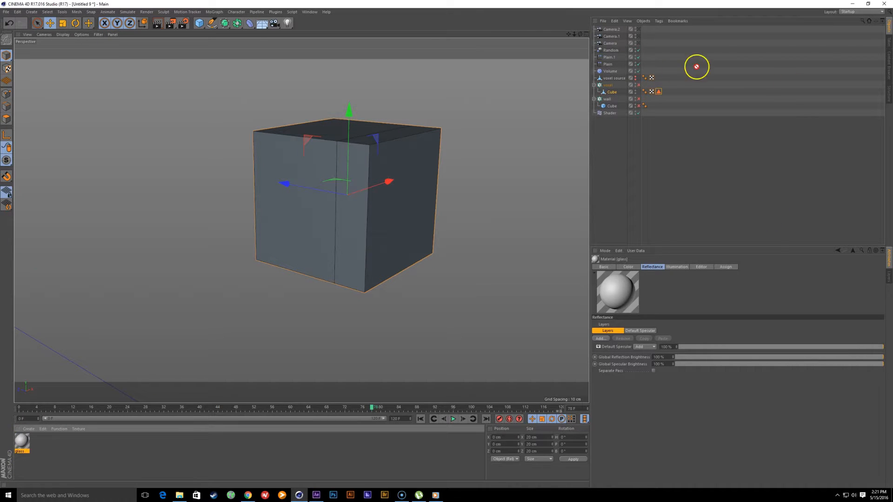
drag(615, 93, 611, 93)
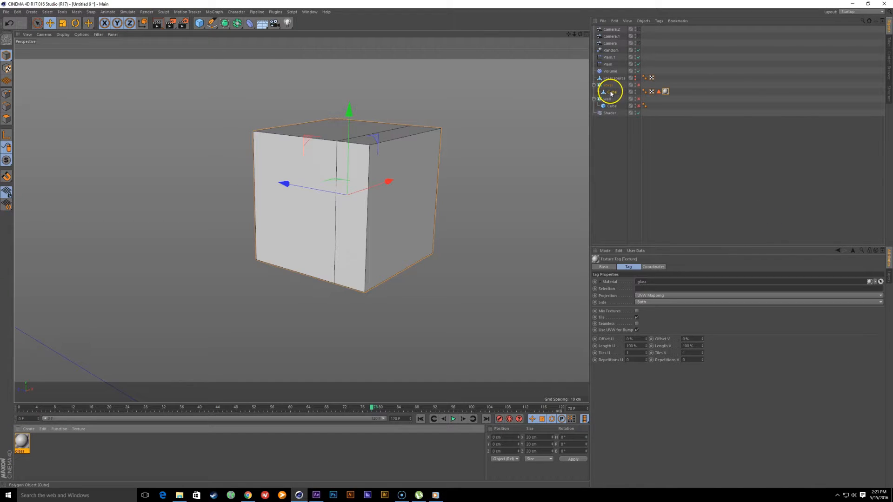
Step: Set the glass material's color to a deep blue with hue 242°, saturation 82% and value 74%
double_click(666, 92)
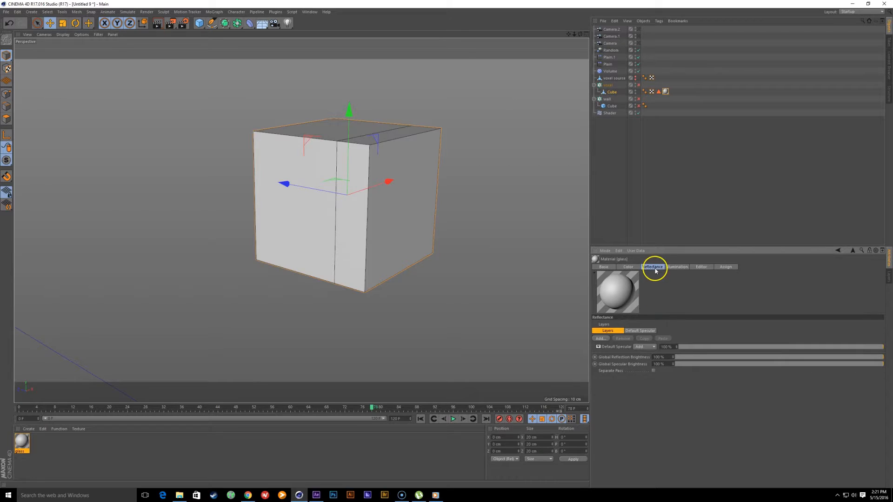
click(629, 267)
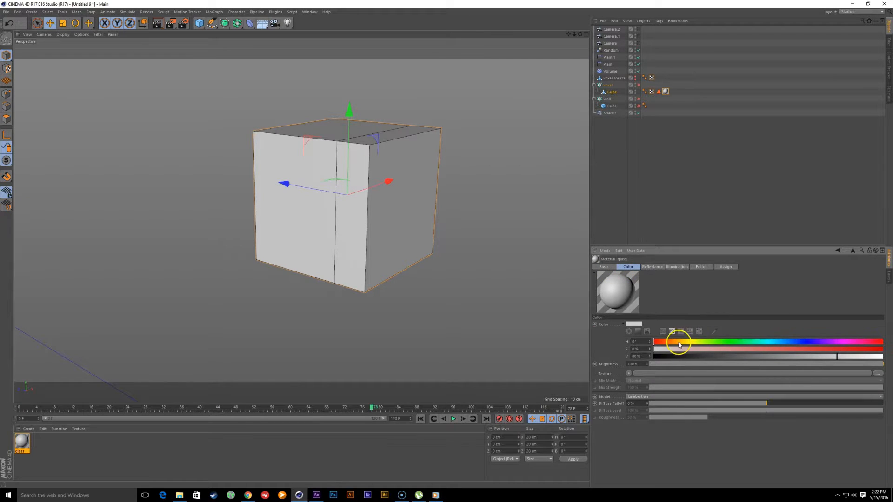
drag(680, 343, 799, 342)
drag(710, 350, 821, 358)
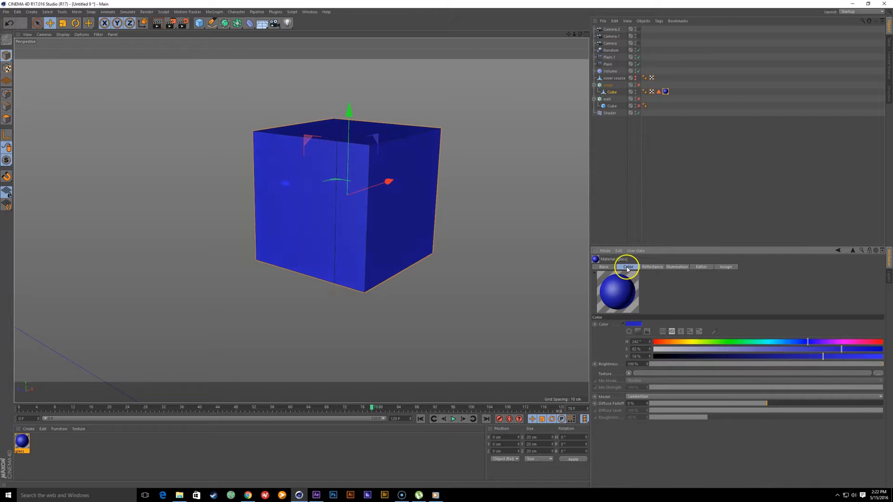
Step: Enable transparency on the glass material and set its brightness to 90% and refraction to 1.4
click(604, 267)
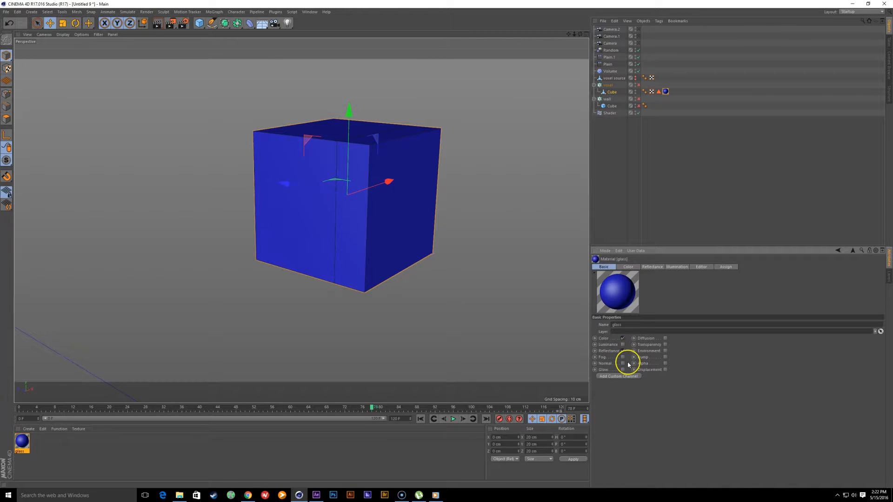
click(665, 344)
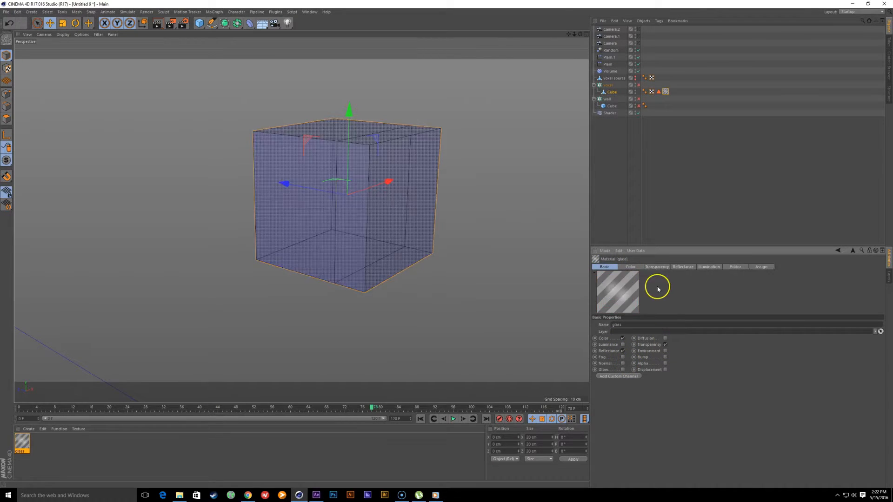
click(657, 267)
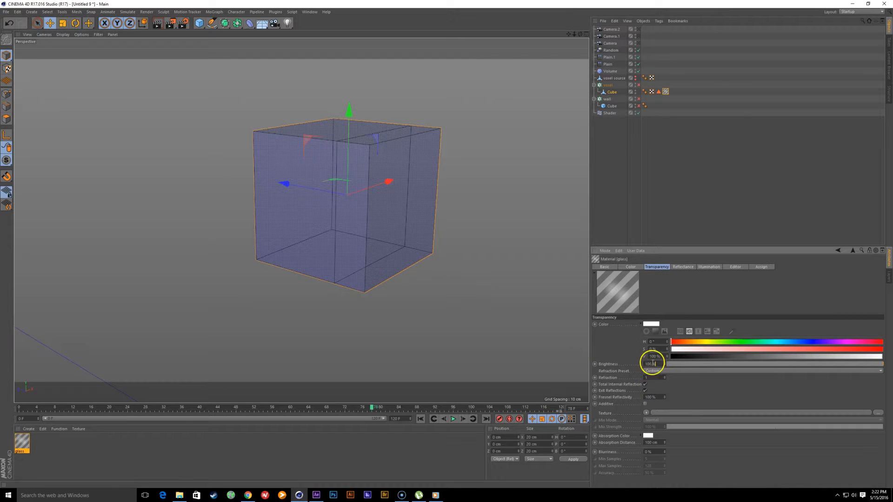
drag(653, 362, 65, 272)
text(90)
key(Return)
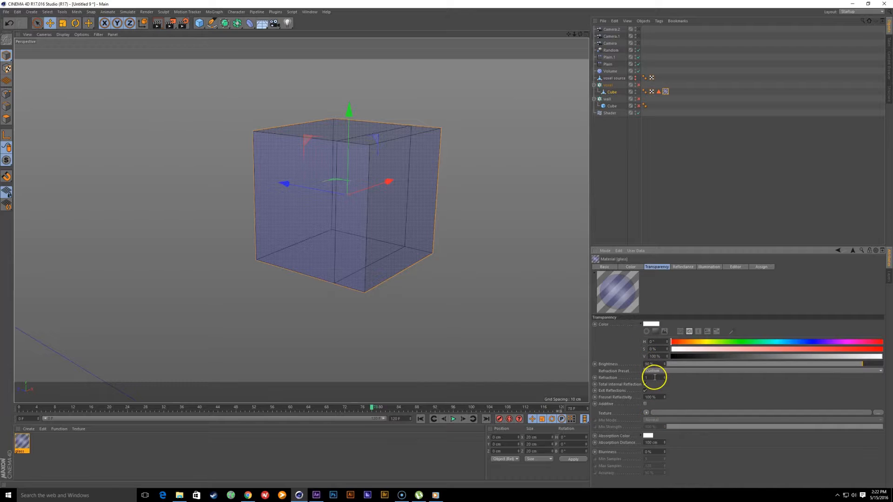
drag(655, 378, 527, 371)
text(1.4)
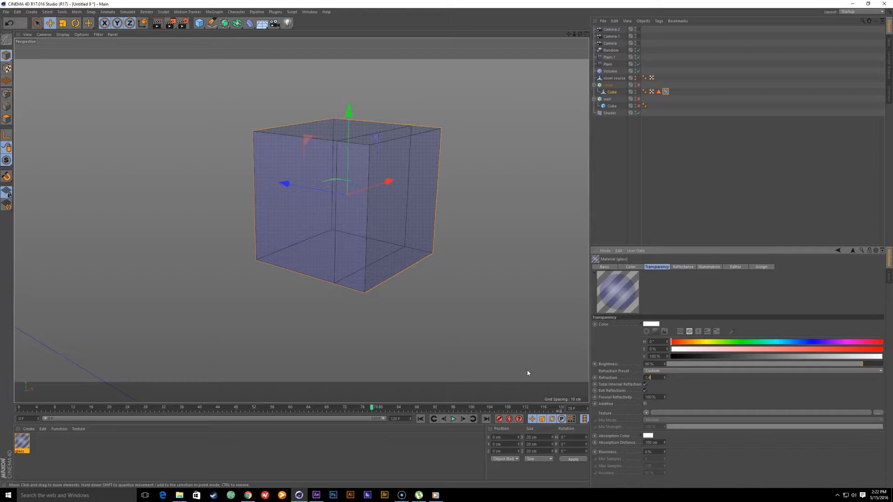
key(Return)
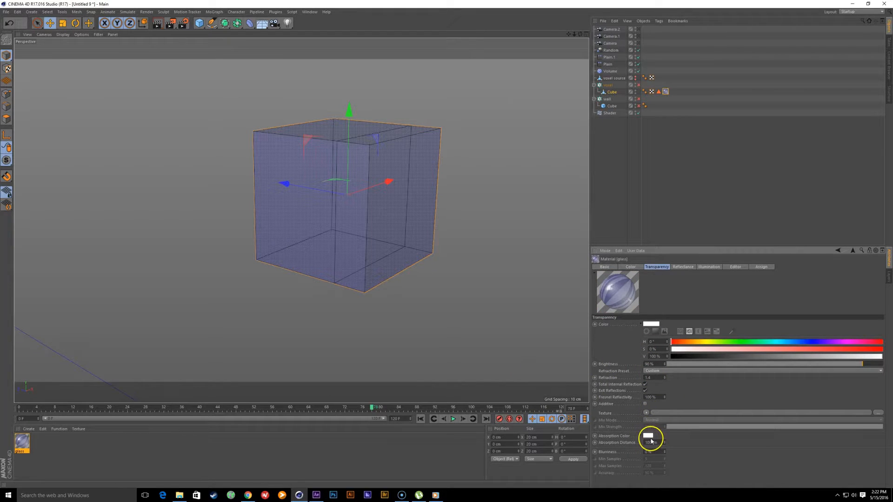
Step: Set the glass material's transparency absorption color to blue
click(651, 437)
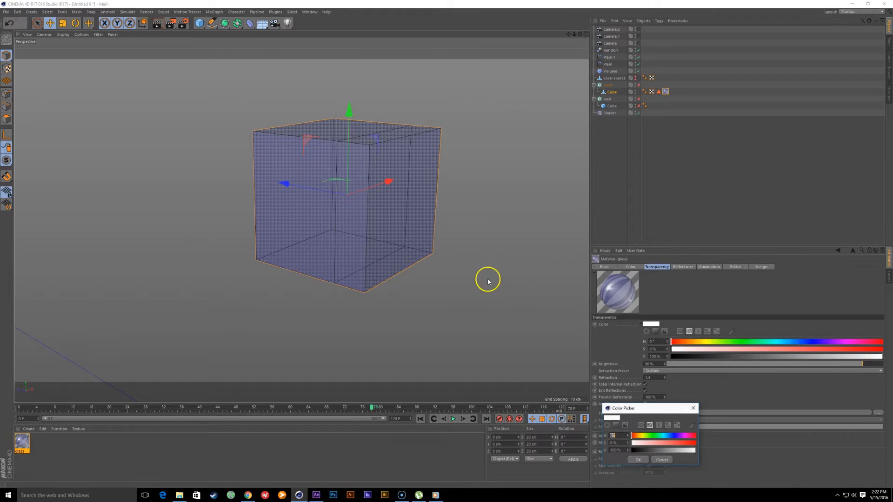
drag(652, 437, 671, 437)
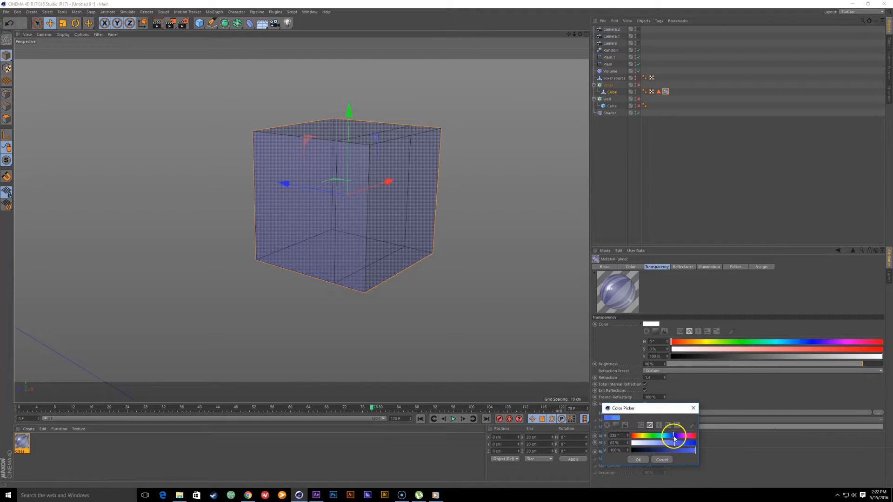
click(639, 460)
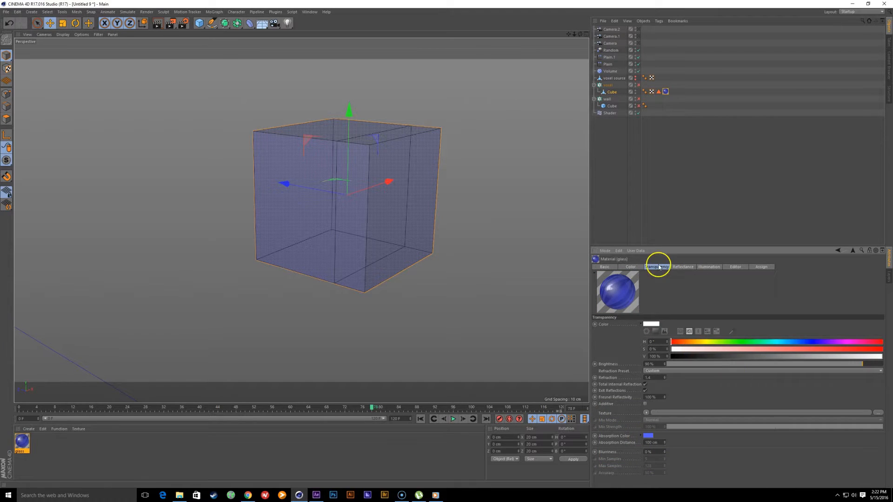
Step: Switch to Live Selection, then create a new material and name it lights
key(space)
key(space)
key(space)
alt+middle_drag(440, 260, 392, 259)
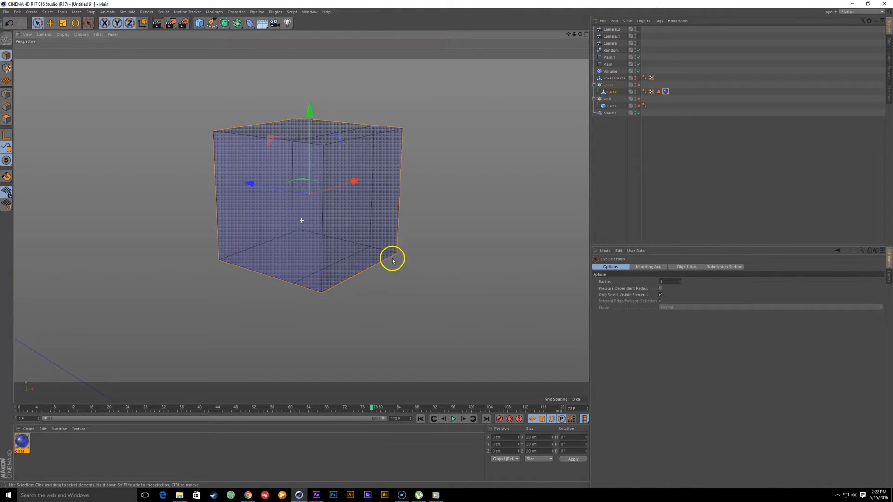
alt+middle_drag(346, 241, 347, 245)
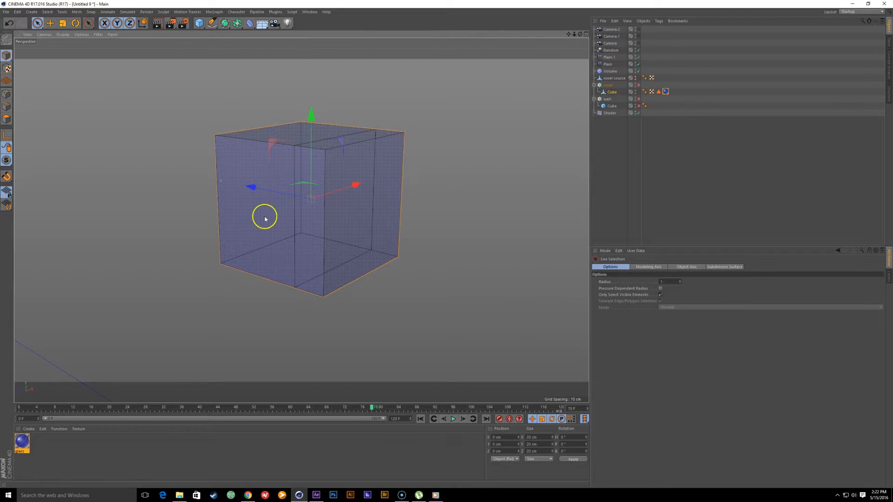
double_click(50, 448)
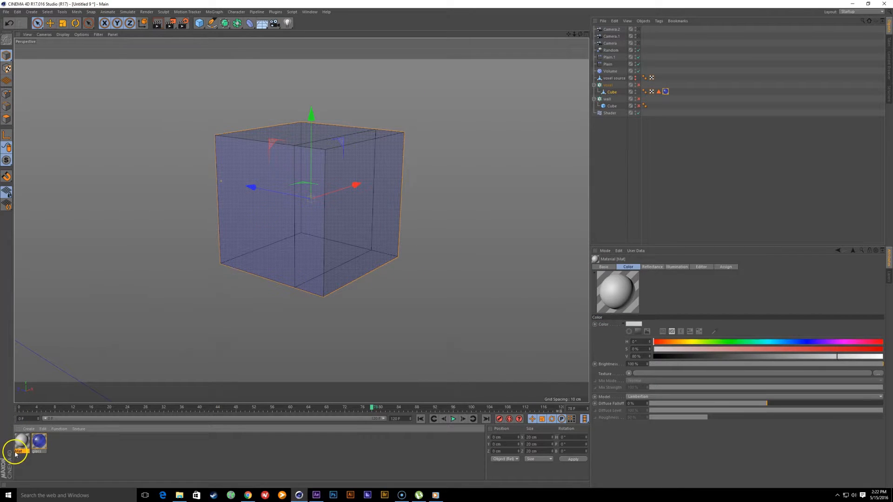
double_click(17, 451)
text(lights)
key(Return)
Step: Apply the lights material to the voxel Cloner's Cube and restrict it to the lights polygon selection
drag(635, 97, 612, 91)
drag(658, 284, 657, 288)
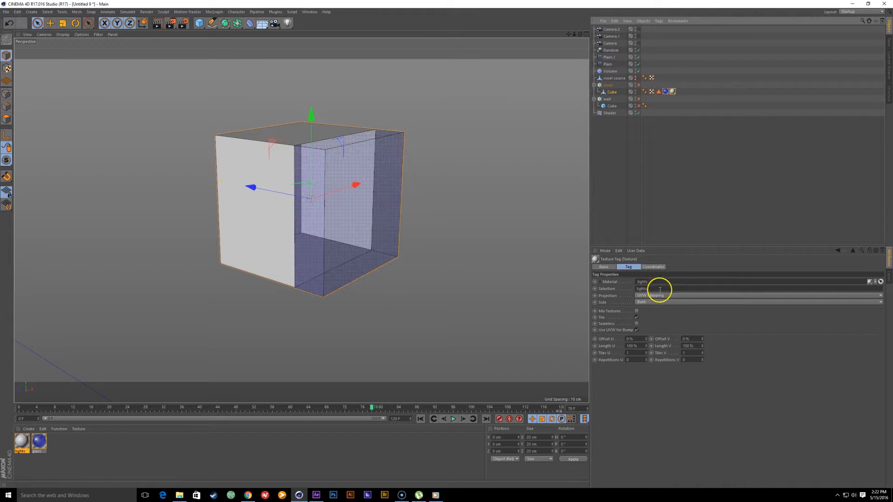
alt+drag(370, 291, 325, 148)
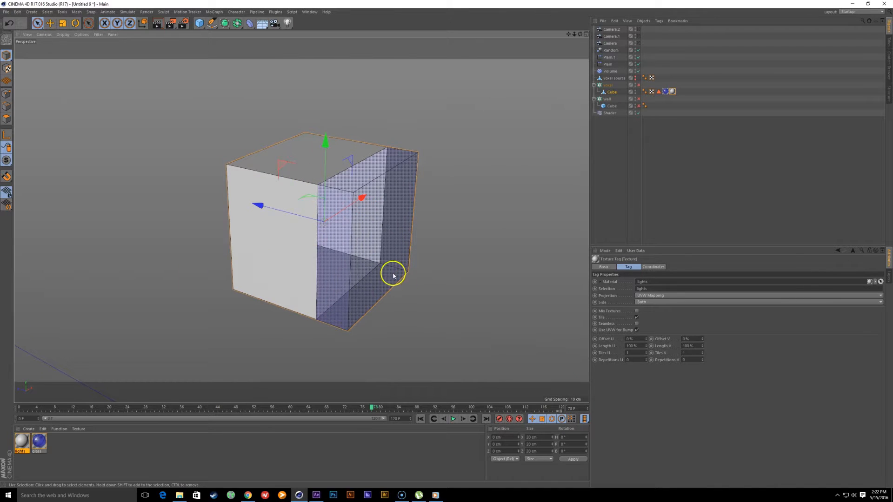
alt+drag(393, 276, 472, 207)
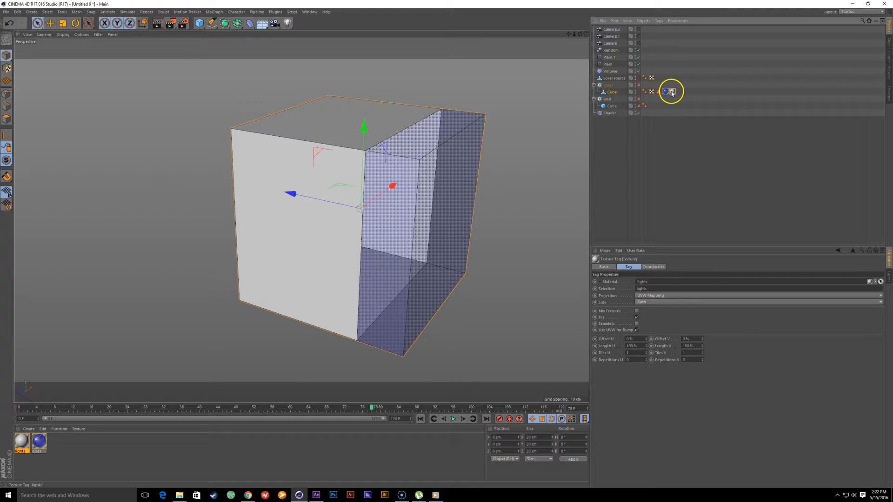
Step: Enable Luminance on the lights material and disable its Color and Reflectance channels
double_click(672, 92)
click(604, 267)
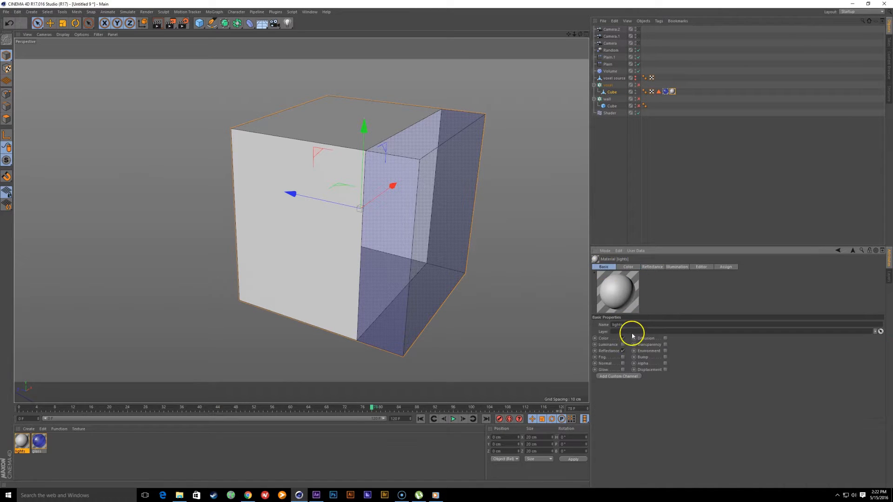
click(623, 345)
click(624, 339)
click(622, 351)
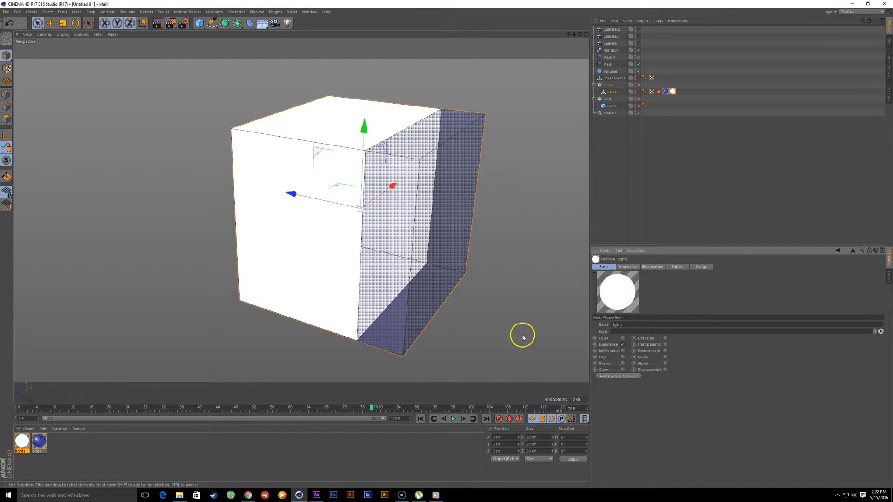
Step: Load a Gradient shader as the luminance texture of the lights material
alt+middle_drag(452, 315, 388, 288)
alt+right_drag(388, 288, 378, 301)
alt+drag(378, 300, 389, 285)
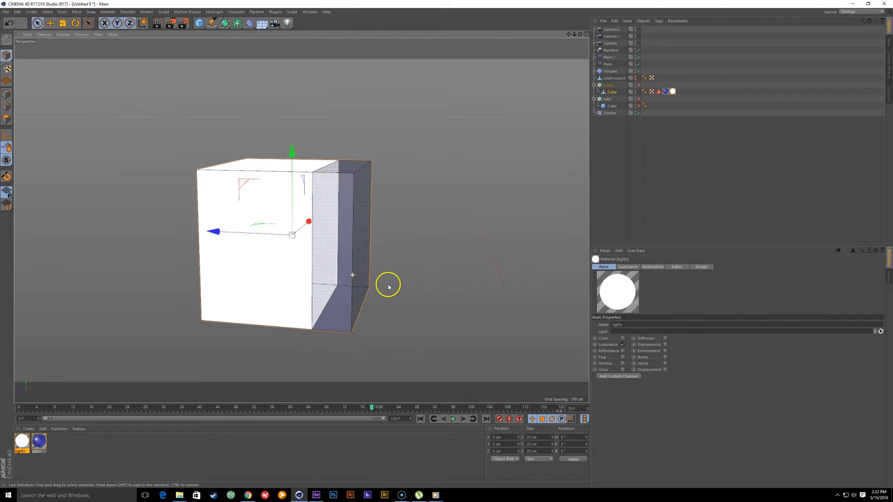
alt+middle_drag(390, 285, 477, 274)
click(633, 267)
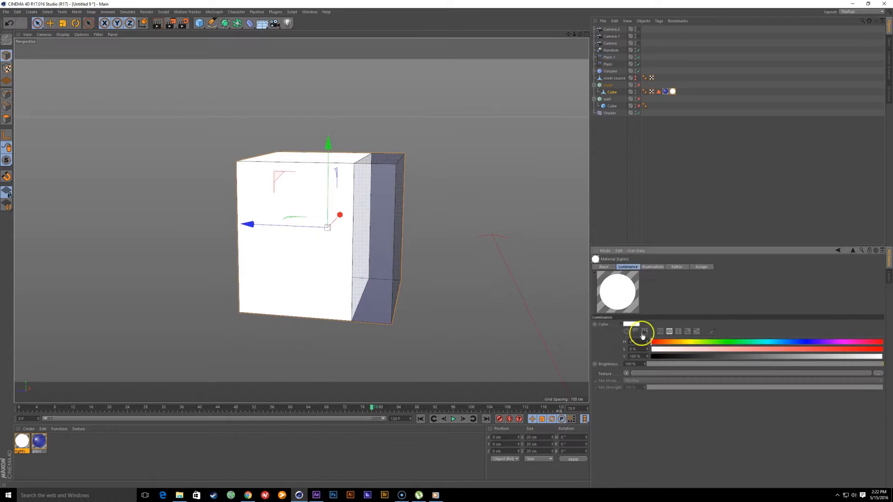
click(626, 373)
click(655, 285)
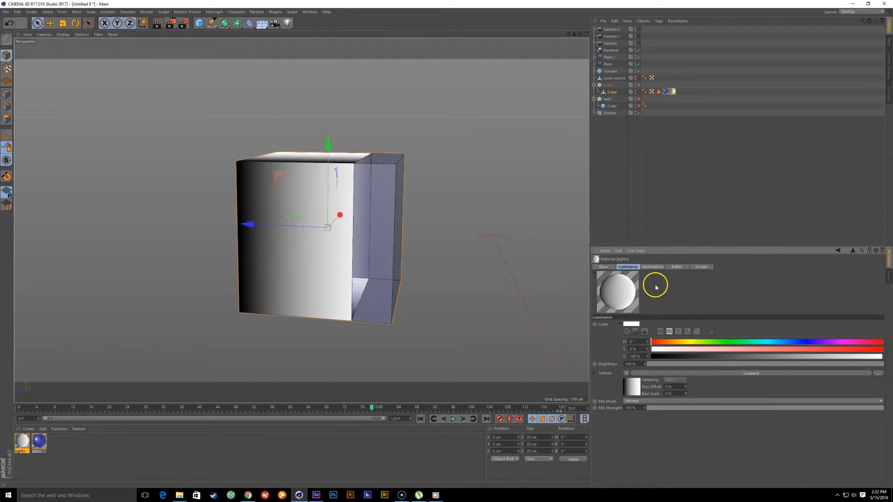
Step: Set the projection of the Cube's lights texture tag to Flat
mouse_move(483, 275)
alt+mouse_down()
mouse_move(423, 295)
mouse_move(310, 259)
mouse_move(279, 219)
mouse_move(273, 303)
mouse_move(405, 251)
mouse_move(352, 269)
mouse_move(360, 211)
alt+mouse_up()
alt+drag(354, 251, 326, 193)
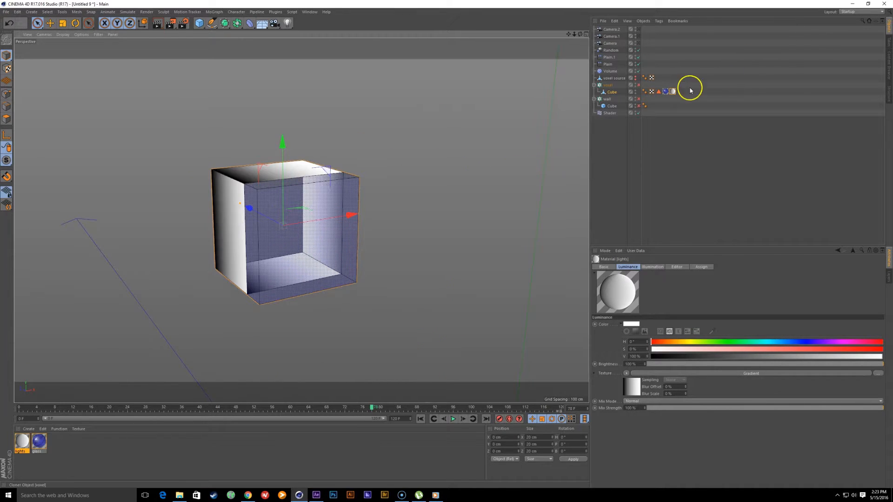
click(672, 91)
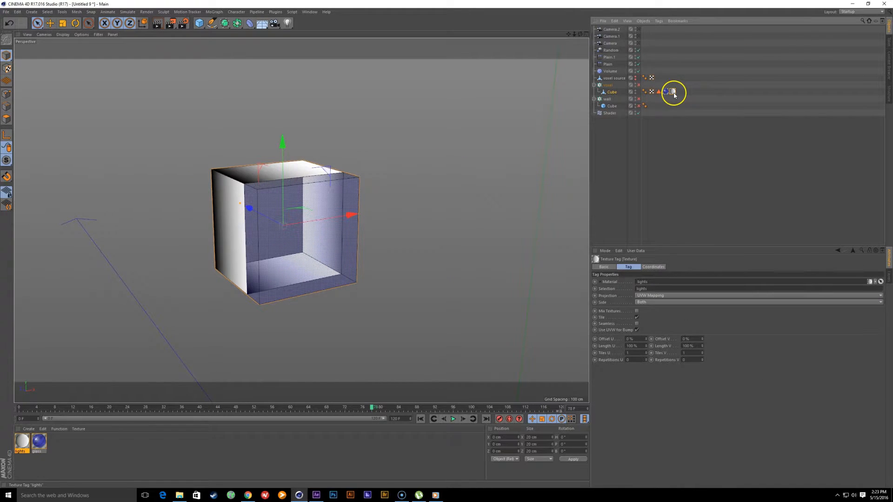
click(678, 297)
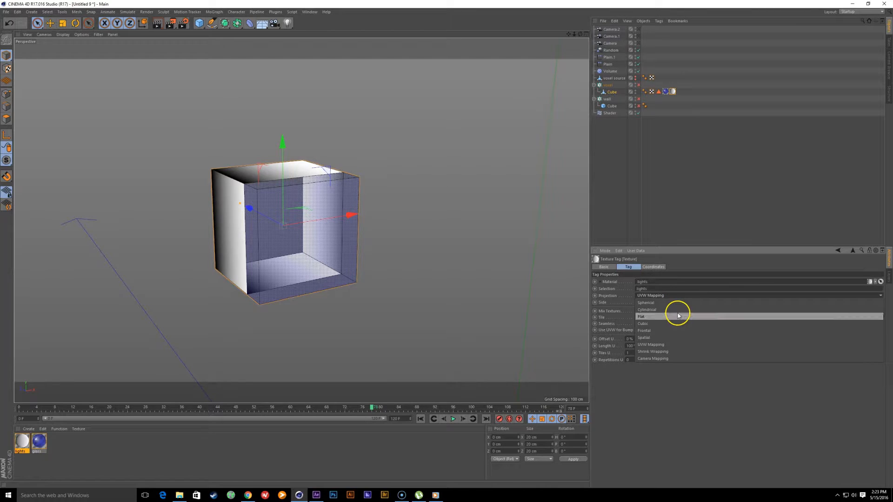
click(670, 316)
Step: Enter Texture mode with axis editing enabled and open the commands for the Cube's lights texture tag
click(7, 68)
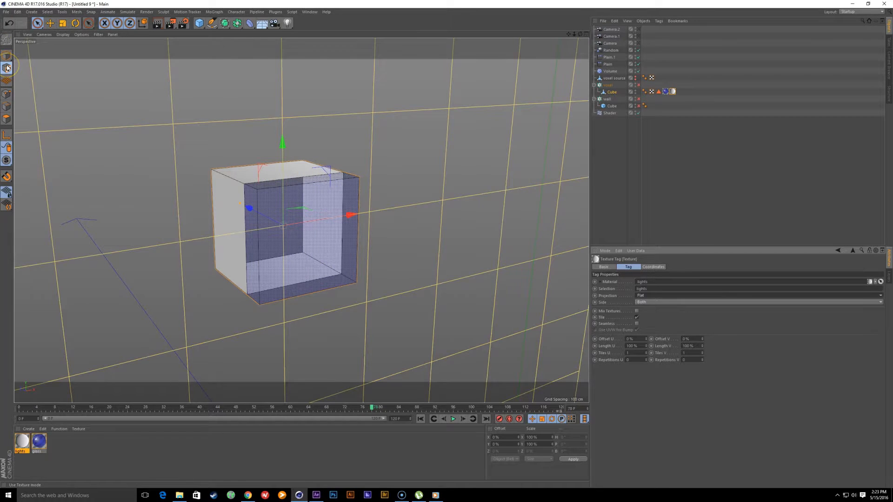
click(5, 135)
click(4, 136)
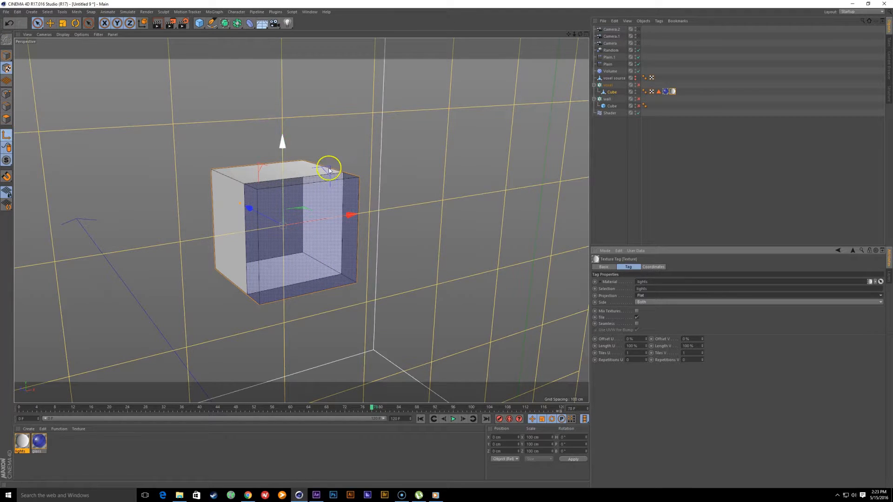
right_click(672, 92)
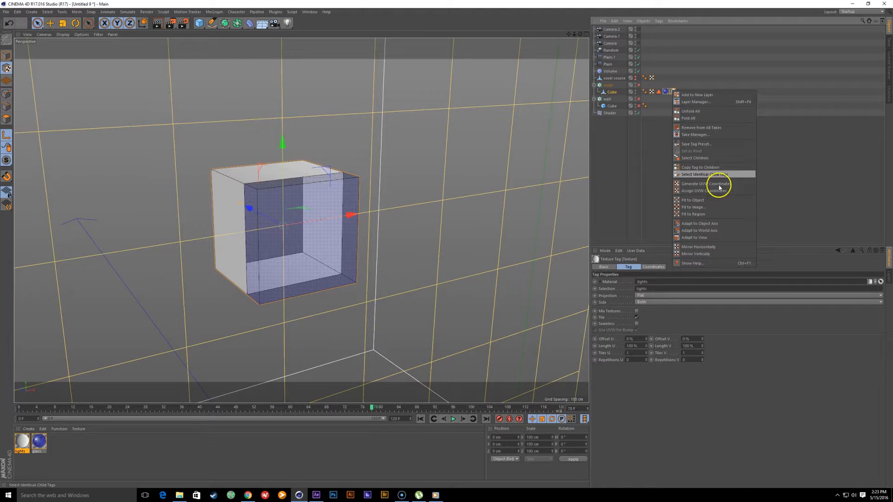
Step: Fit the lights texture projection to the voxel cube with Fit to Object
click(719, 202)
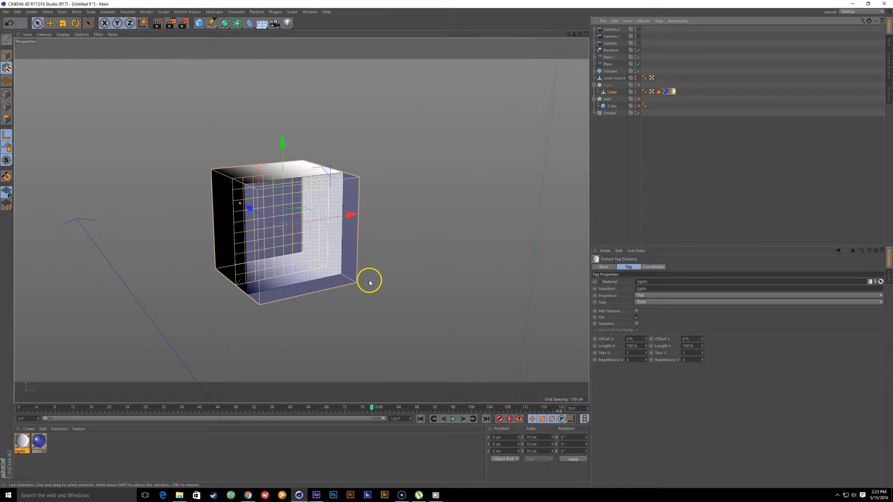
alt+middle_drag(317, 273, 373, 269)
alt+drag(373, 269, 396, 273)
alt+drag(344, 264, 397, 247)
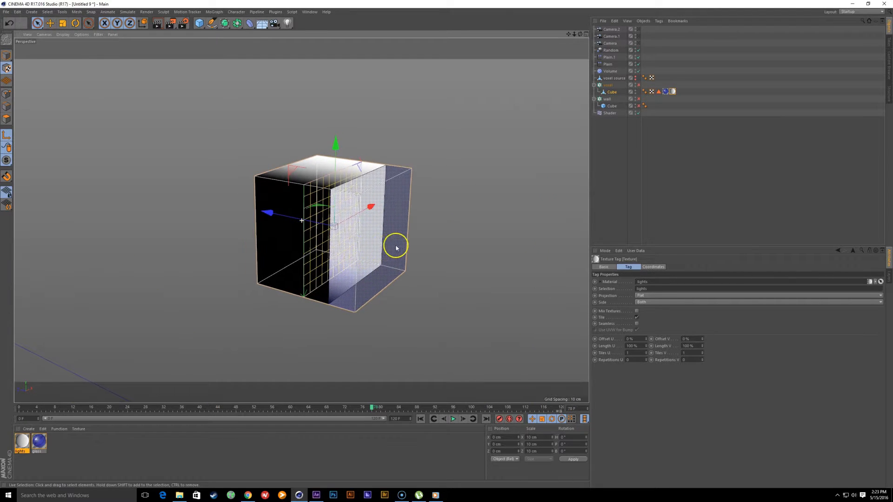
Step: Rotate the lights texture projection 90° in heading so its gradient runs along the cube's depth
alt+right_drag(397, 247, 419, 239)
key(e)
key(r)
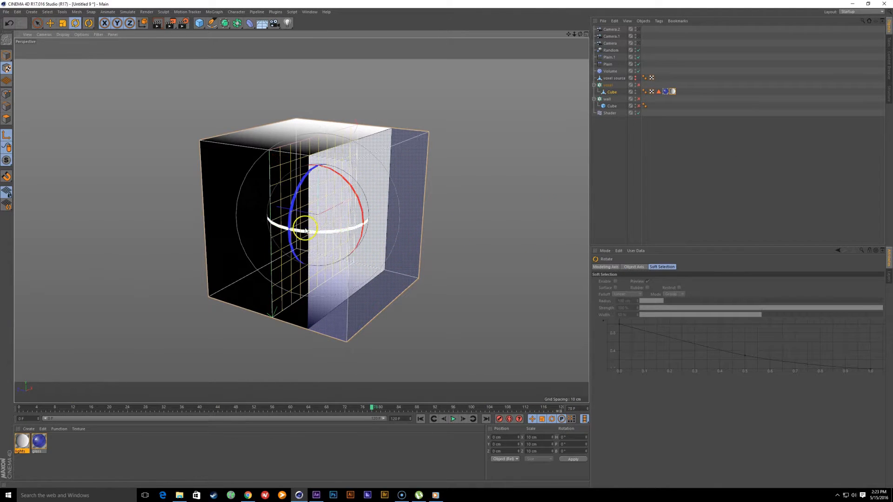
drag(308, 233, 380, 221)
scroll(382, 222, down, 5)
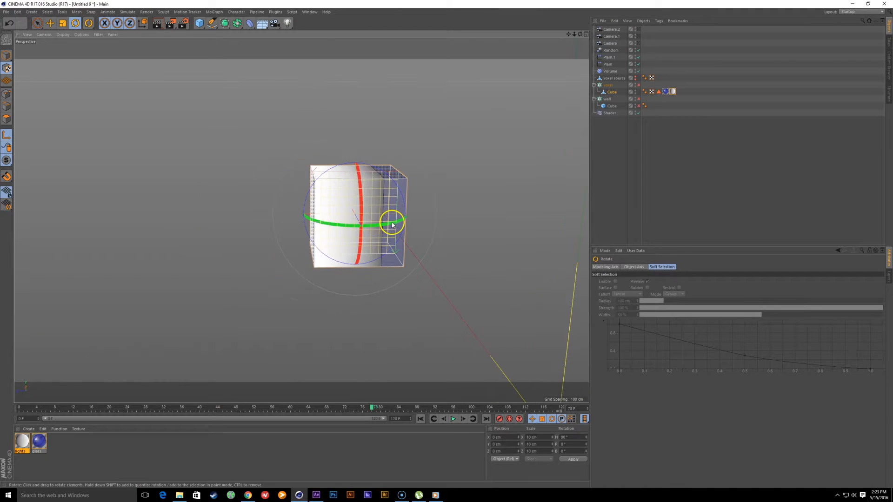
Step: Move the lights texture projection to about 3.15 cm along Z and scale it down slightly
key(e)
drag(271, 213, 255, 213)
key(t)
drag(437, 210, 417, 224)
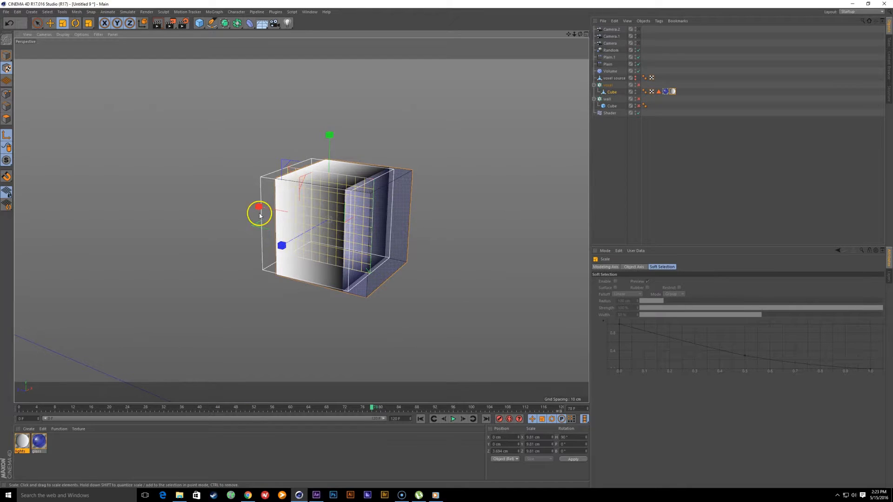
key(e)
drag(258, 206, 262, 207)
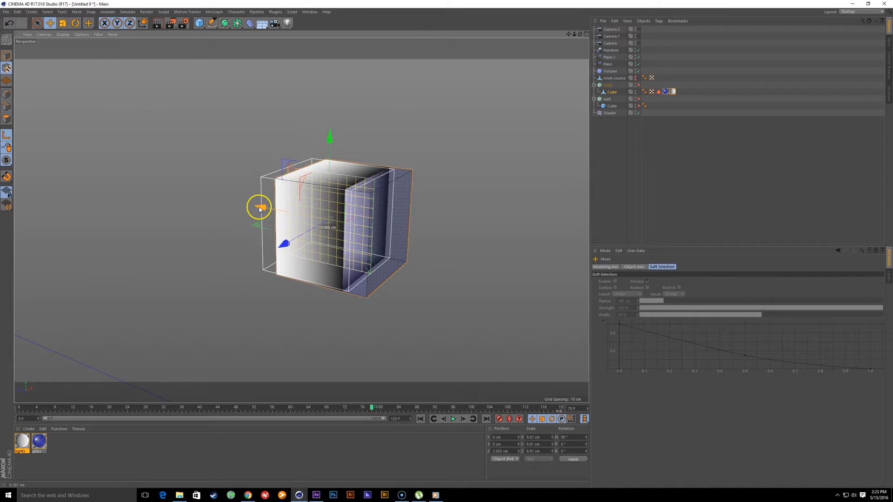
alt+drag(327, 226, 357, 228)
alt+middle_drag(357, 229, 365, 204)
drag(469, 178, 437, 170)
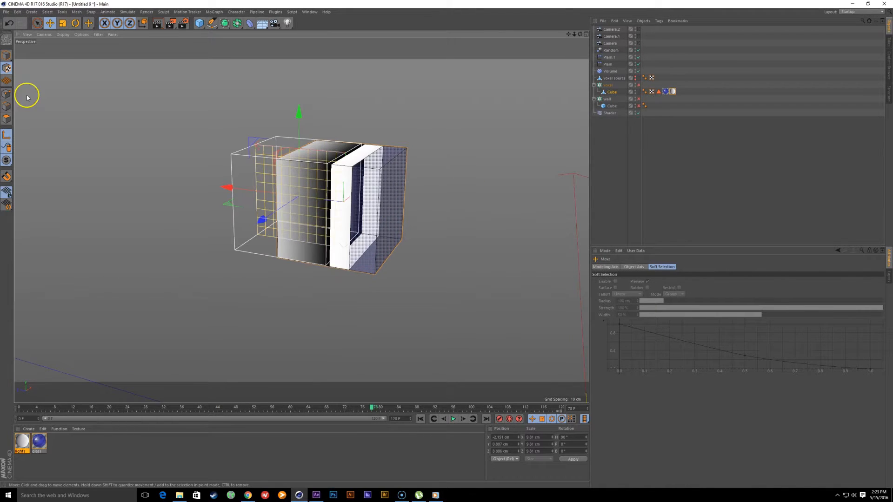
click(6, 55)
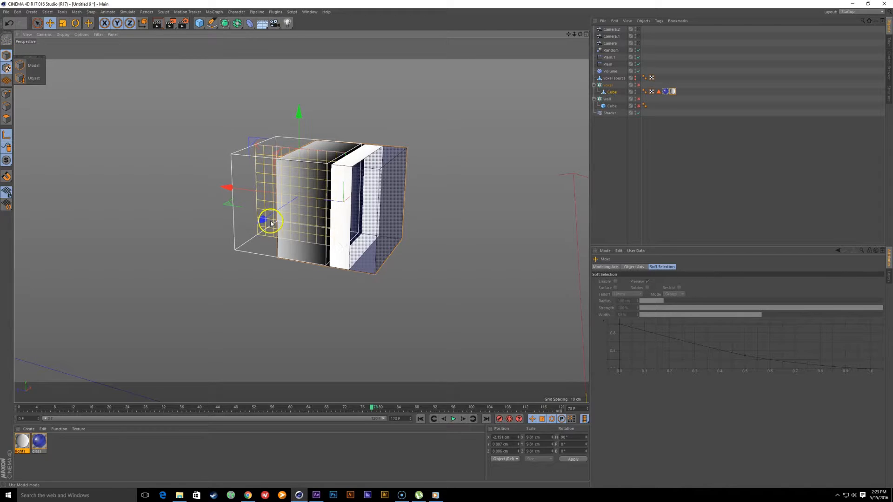
alt+drag(182, 235, 239, 247)
key(ctrl+z)
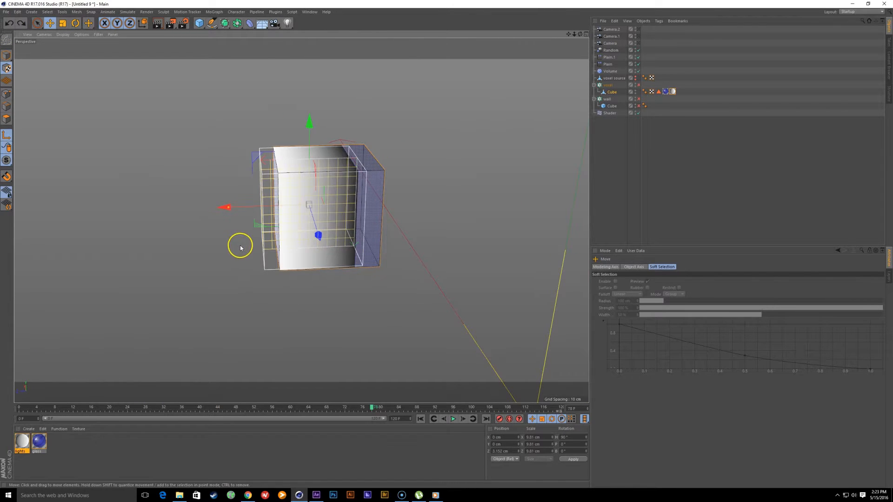
Step: Return to Model mode and change the black knot of the lights material's luminance gradient to white
click(7, 56)
mouse_move(259, 154)
alt+mouse_down()
mouse_move(288, 170)
mouse_move(261, 161)
alt+mouse_up()
click(673, 91)
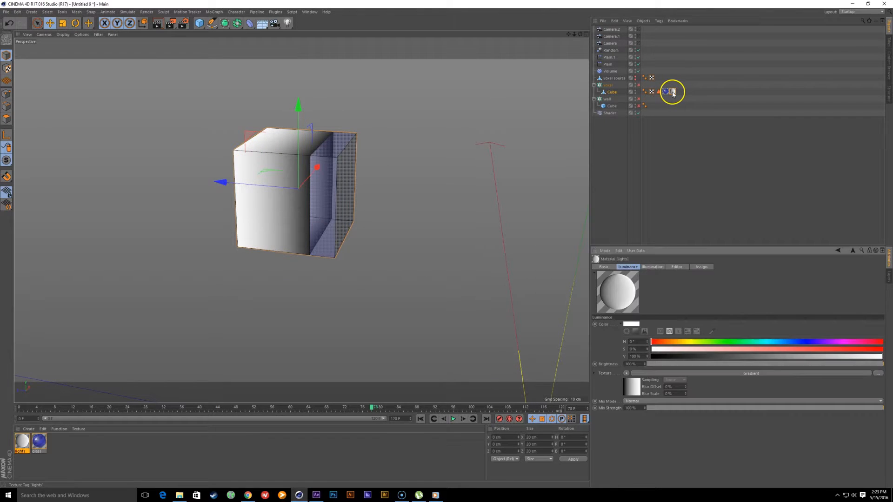
click(647, 375)
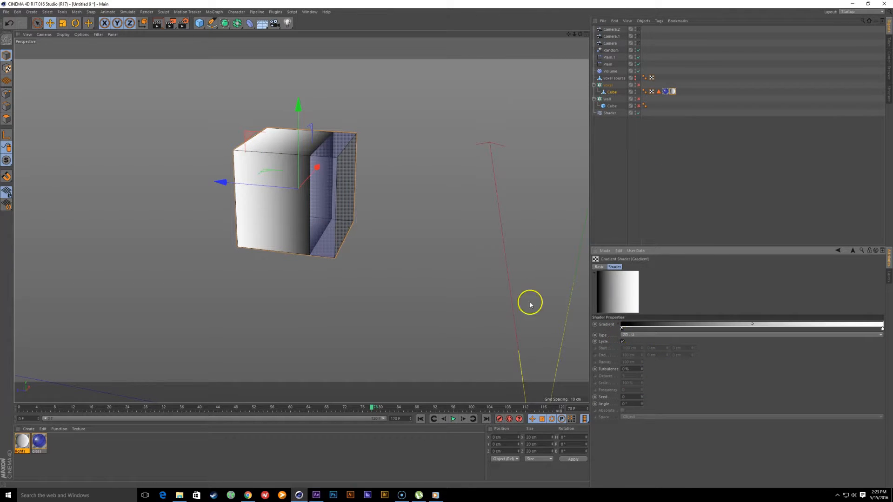
alt+middle_drag(381, 276, 390, 286)
click(622, 331)
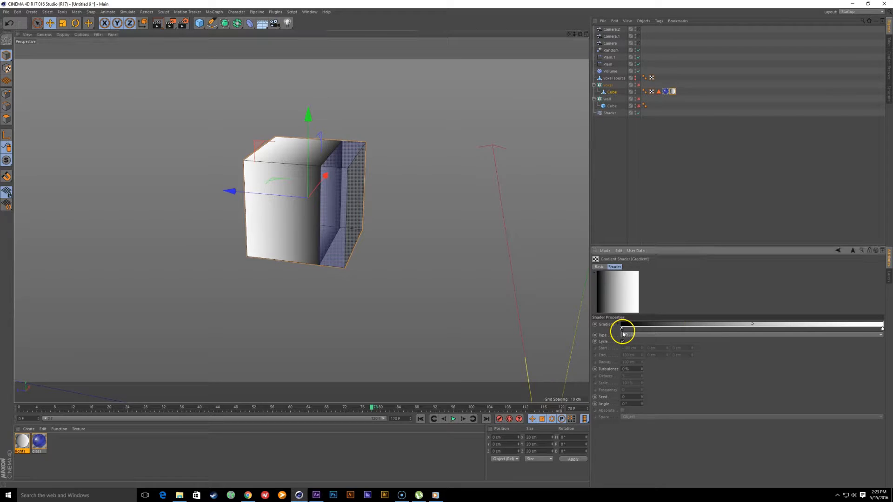
double_click(622, 331)
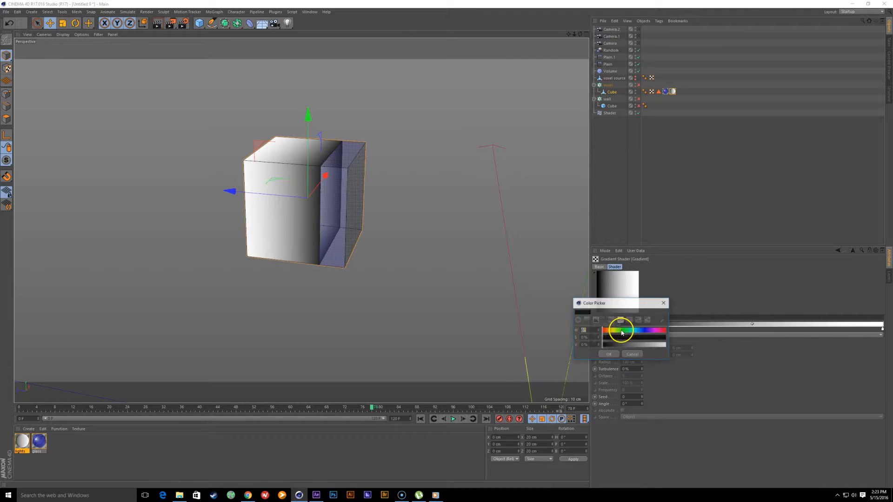
click(629, 347)
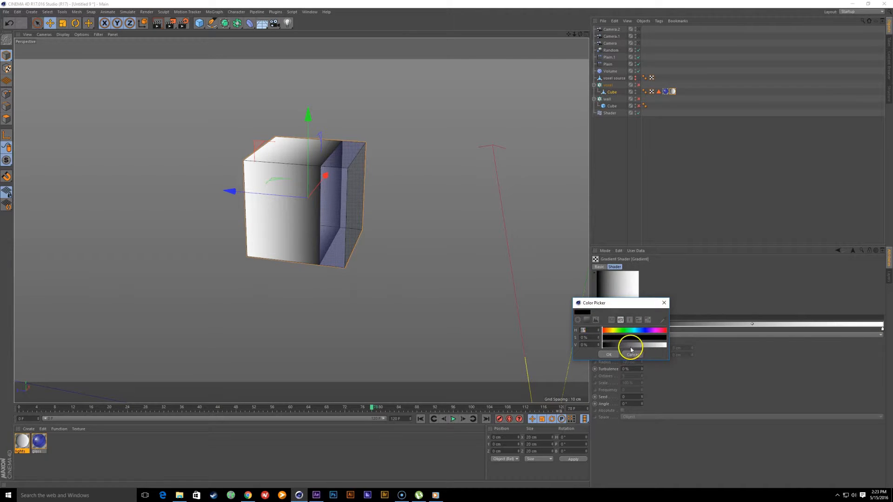
Step: Change the end knot of the lights gradient to a light blue at 100% brightness
double_click(883, 331)
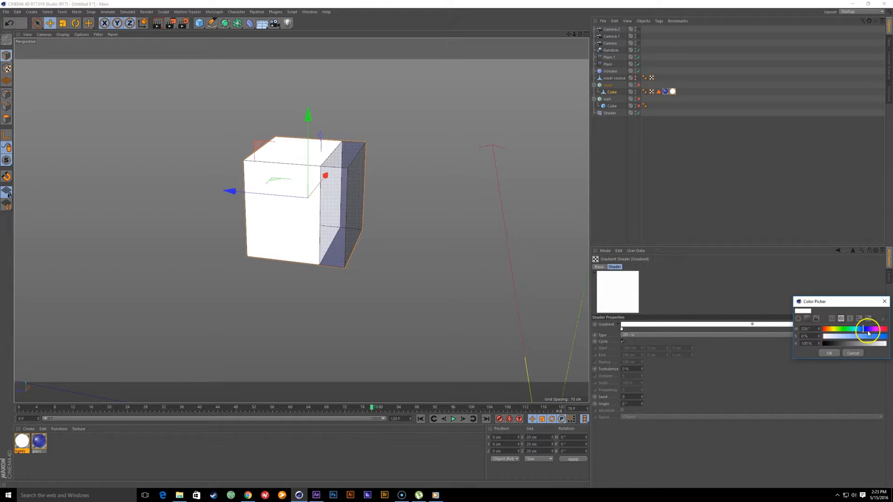
drag(839, 341, 859, 337)
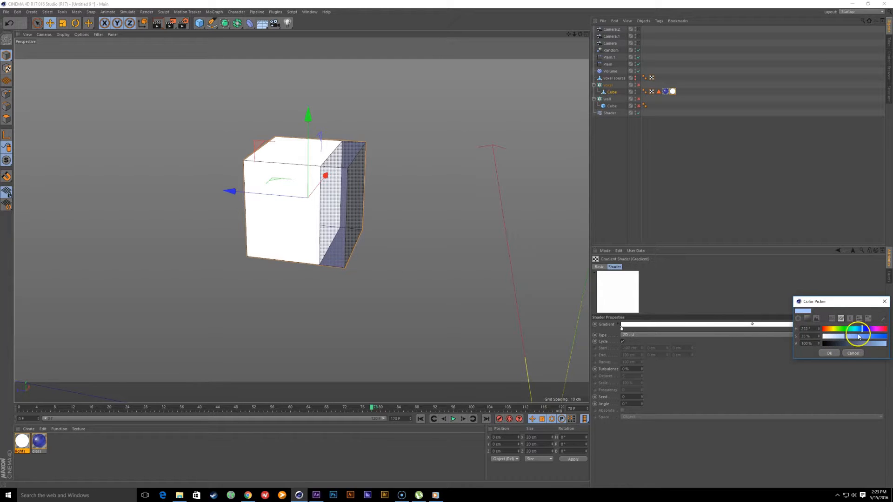
click(829, 353)
alt+drag(415, 305, 280, 262)
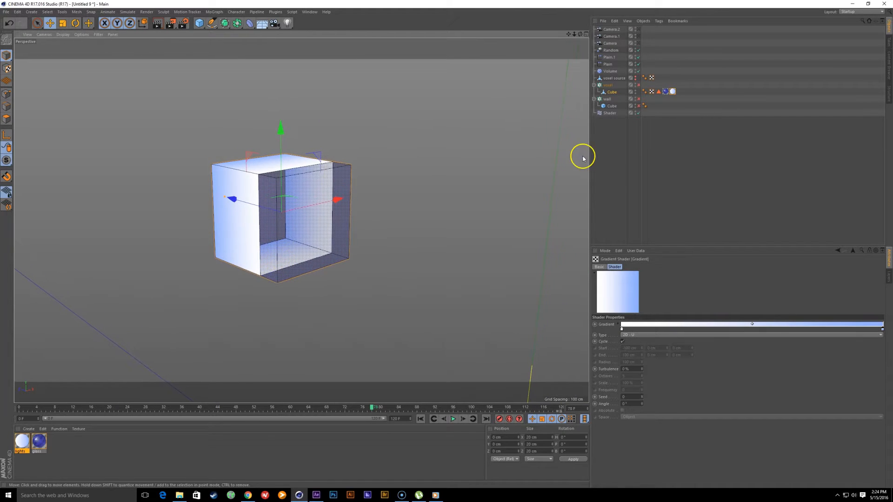
Step: Enable the voxel cloner and examine the gradient across the cloned cubes
click(607, 185)
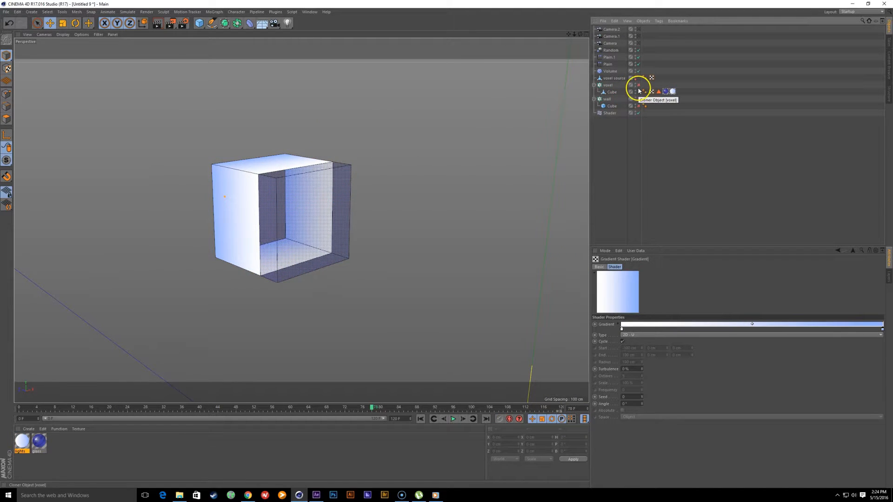
click(639, 85)
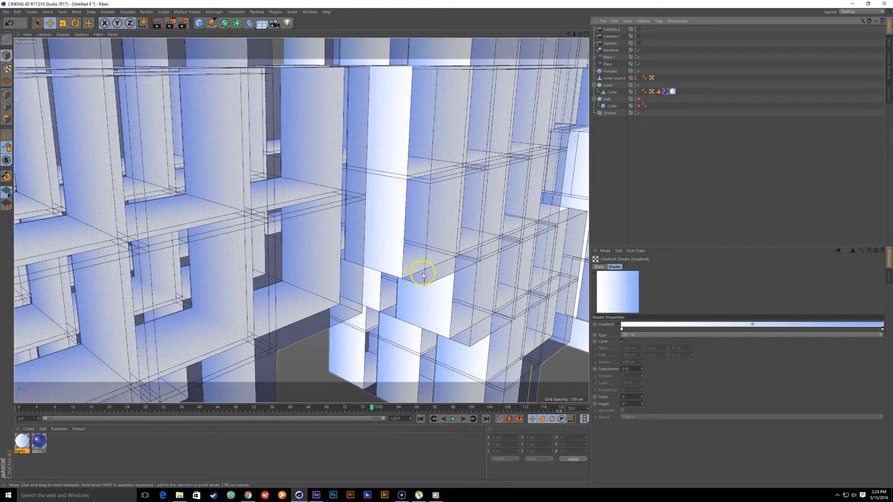
alt+right_drag(439, 200, 315, 243)
alt+drag(346, 222, 305, 220)
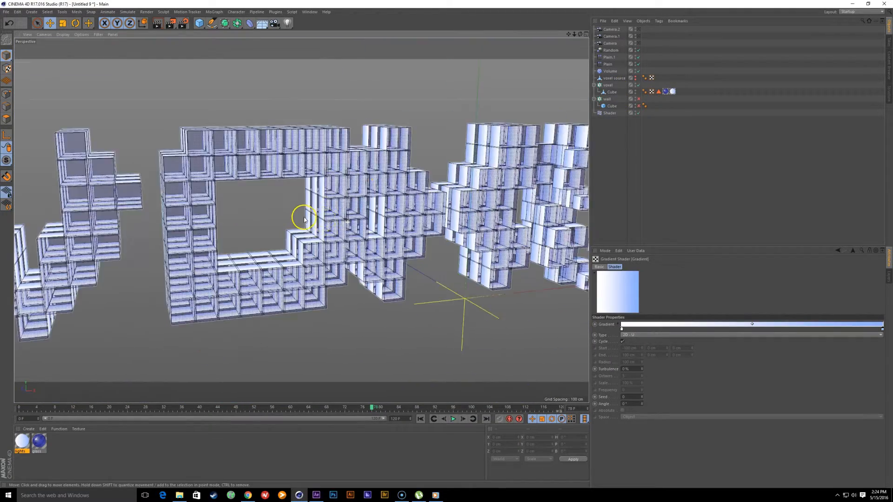
alt+middle_drag(305, 220, 326, 212)
alt+drag(339, 212, 340, 201)
alt+right_drag(401, 302, 357, 292)
alt+middle_drag(358, 291, 327, 293)
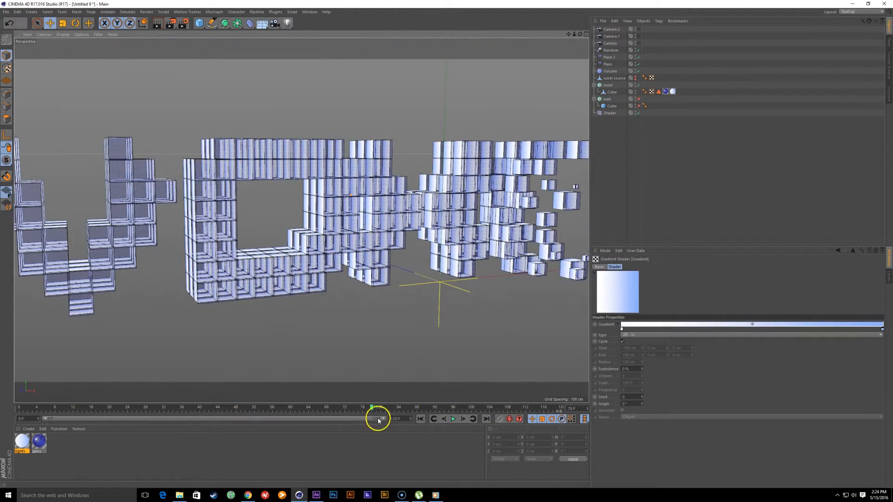
Step: Go to frame 62, render the view and examine the shading on the voxel cubes
drag(373, 409, 299, 407)
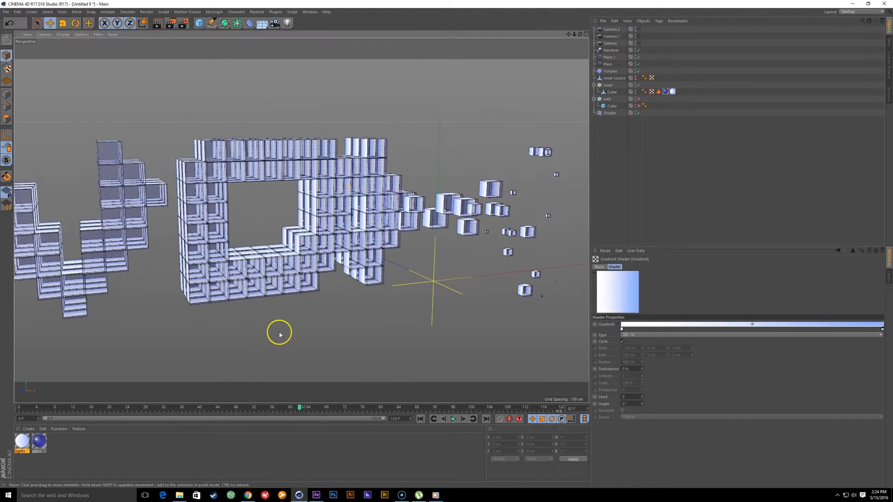
key(ctrl+r)
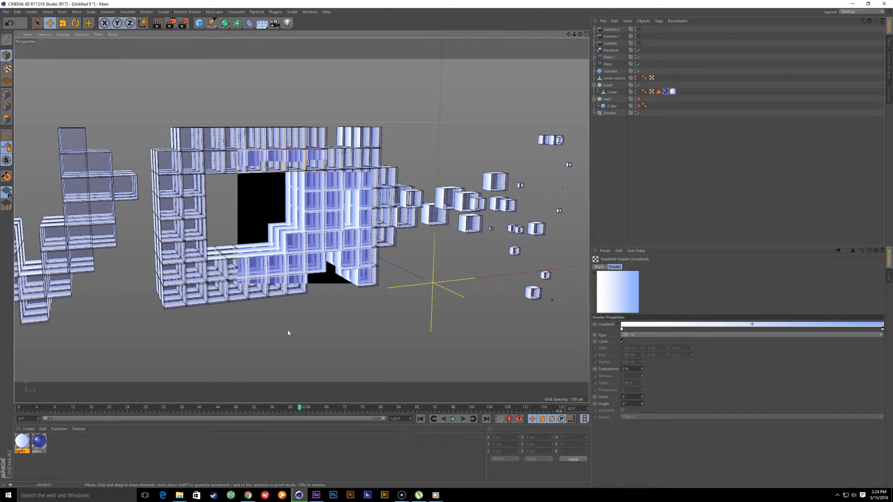
alt+drag(379, 297, 365, 292)
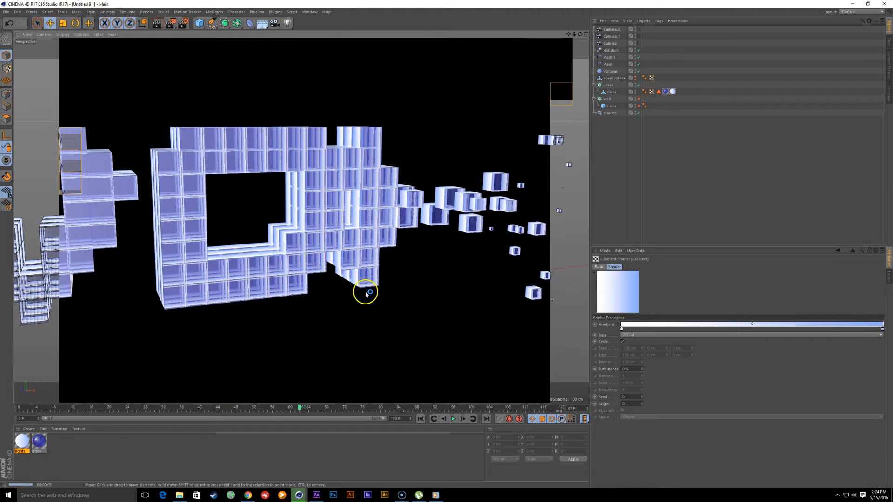
scroll(366, 293, up, 1)
alt+middle_drag(248, 256, 350, 252)
scroll(324, 249, up, 4)
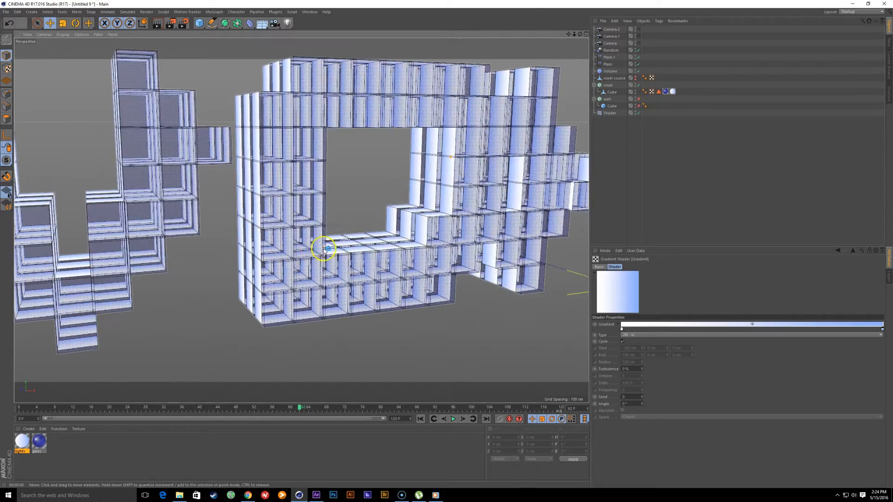
alt+drag(325, 250, 352, 220)
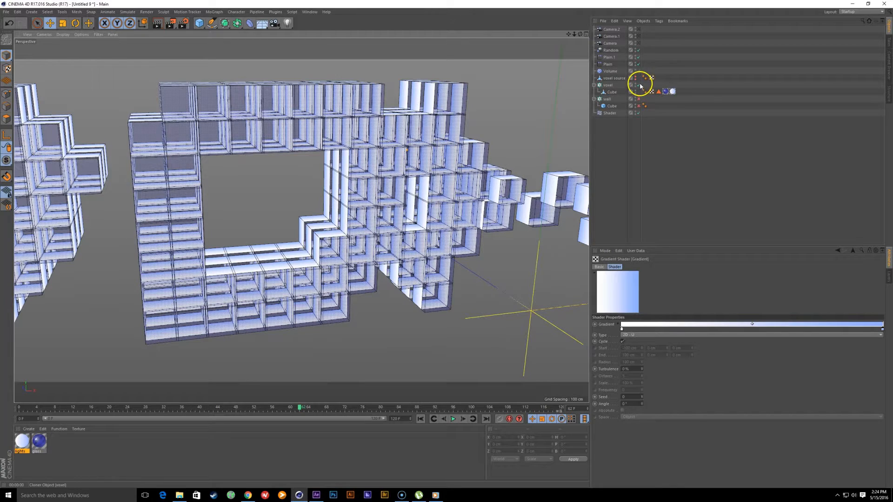
Step: Enable the wall cloner and hide the voxel cloner in the viewport
click(639, 99)
click(636, 86)
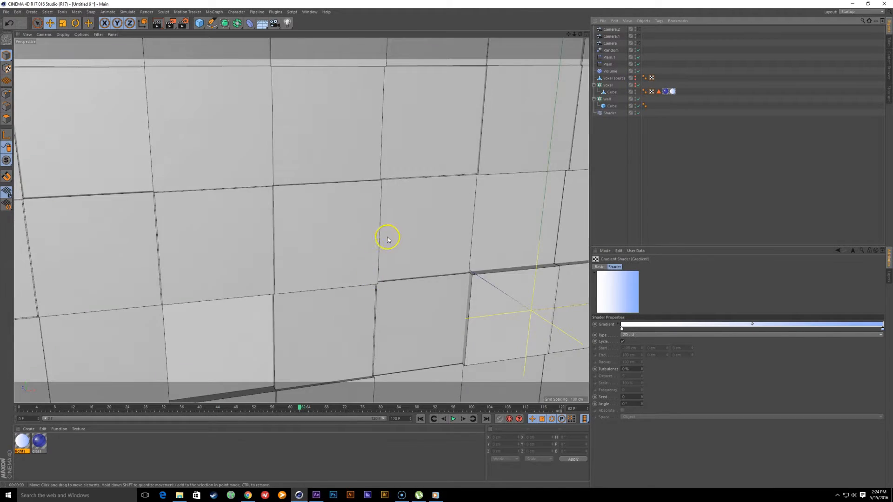
alt+right_drag(386, 238, 271, 253)
alt+drag(301, 219, 343, 189)
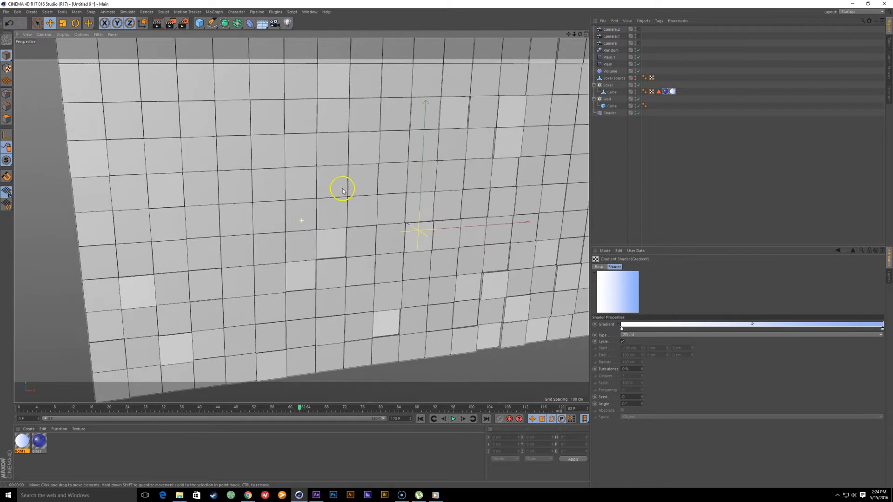
Step: Disable the wall cloner and make its child cube editable
click(638, 99)
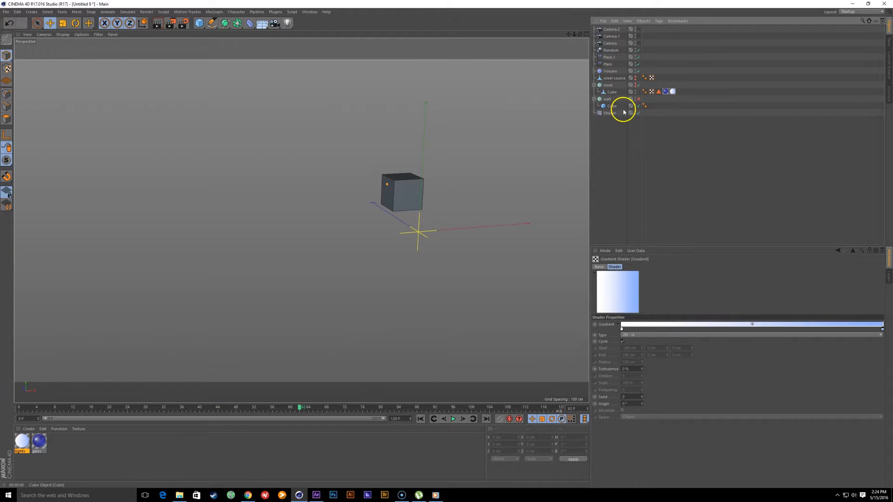
click(617, 108)
alt+right_drag(364, 218, 388, 217)
alt+middle_drag(390, 214, 301, 233)
alt+right_drag(309, 231, 358, 235)
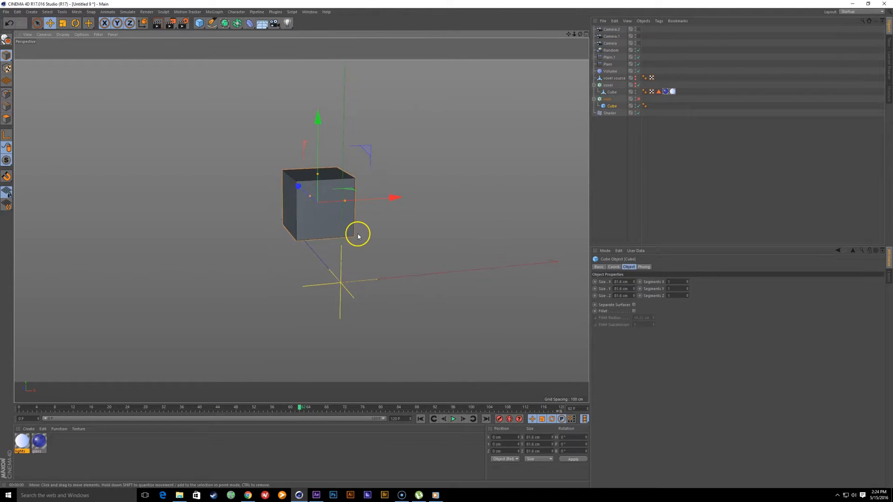
key(c)
alt+drag(287, 235, 378, 240)
alt+right_drag(363, 235, 411, 234)
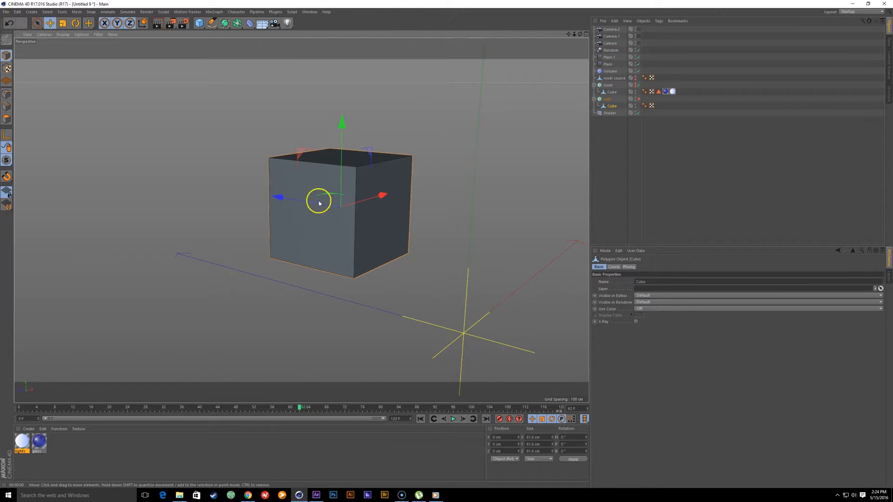
Step: In Polygons mode, loop-select the wall cube's top, bottom and side faces, leaving its front and back unselected
click(7, 120)
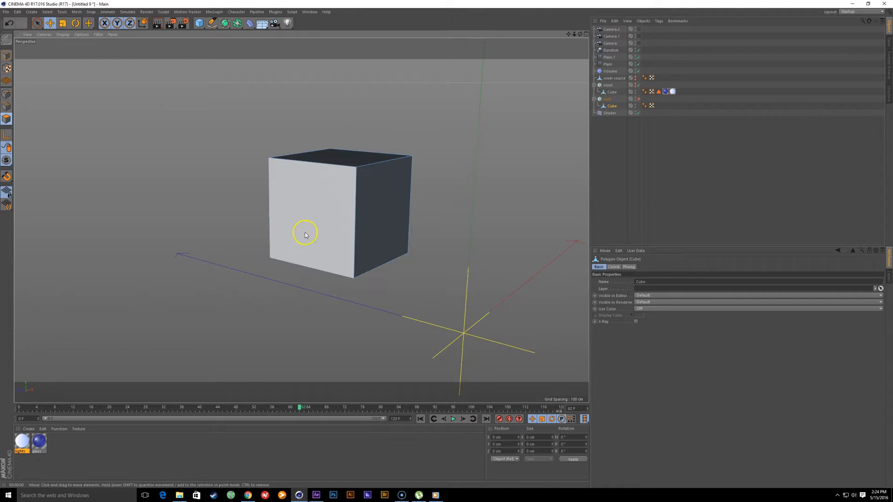
click(295, 206)
shift+click(331, 159)
alt+drag(404, 169, 301, 178)
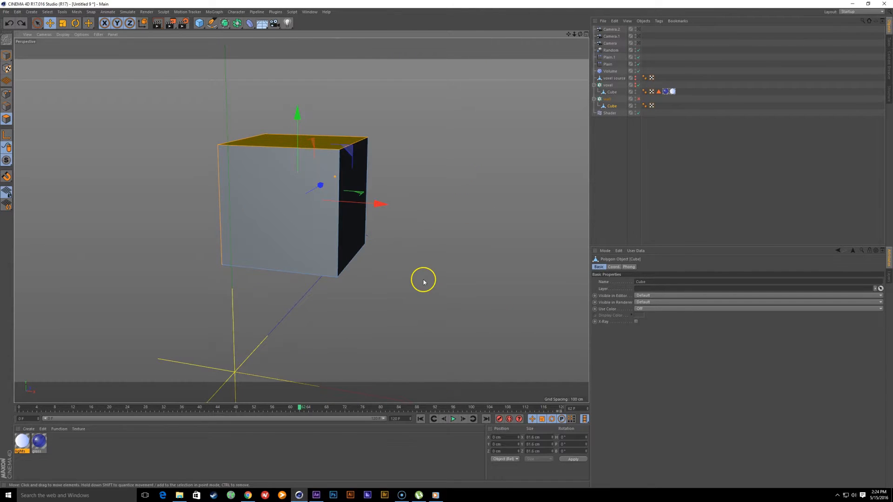
key(u)
key(l)
alt+drag(422, 273, 375, 166)
click(375, 166)
alt+drag(401, 308, 389, 233)
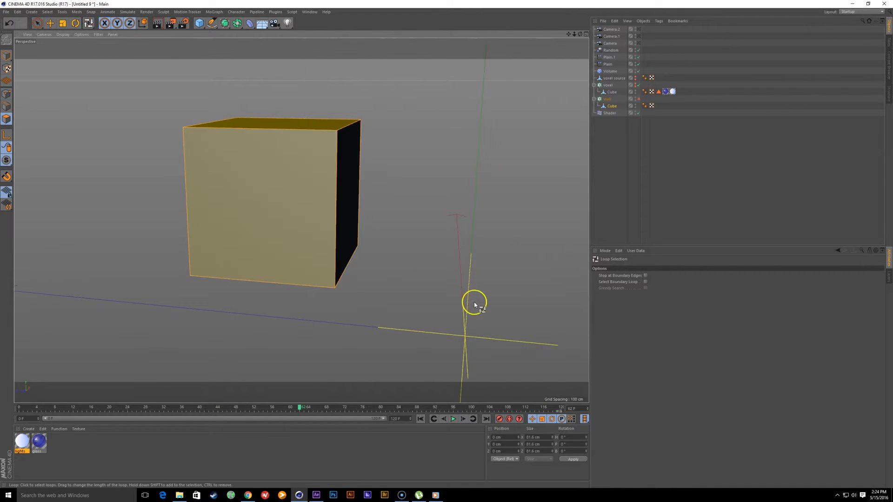
alt+drag(474, 303, 407, 304)
click(49, 12)
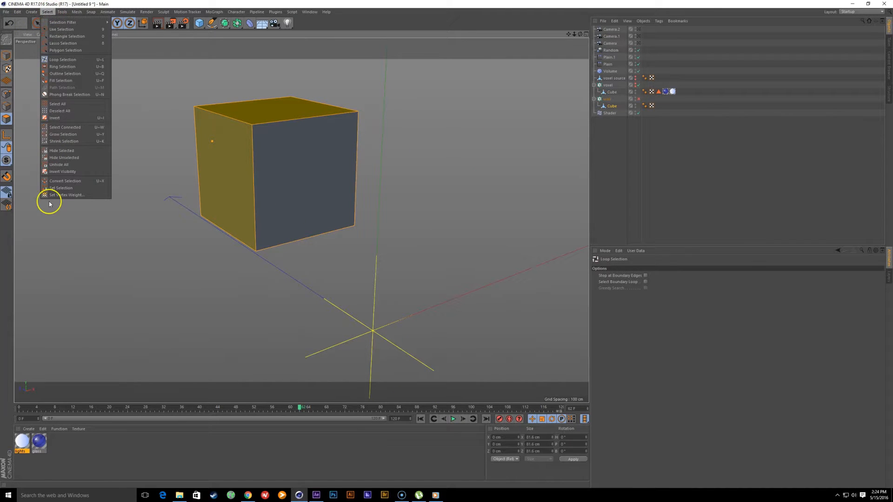
click(65, 181)
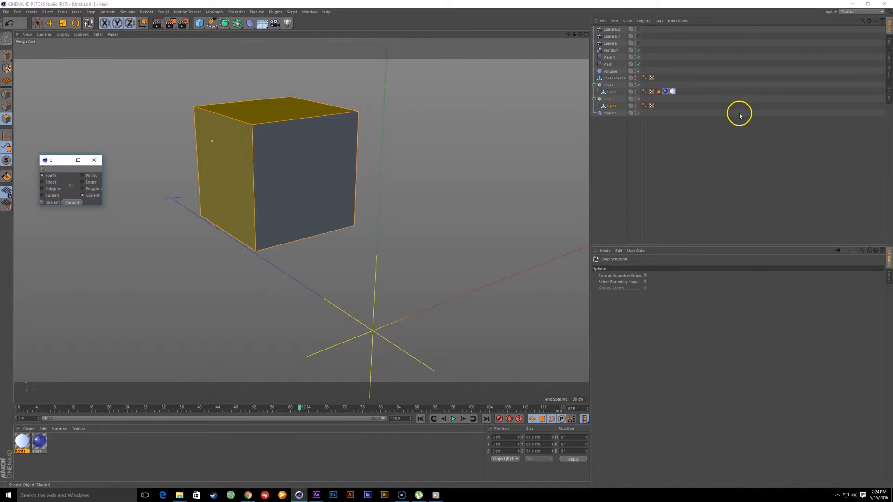
click(94, 160)
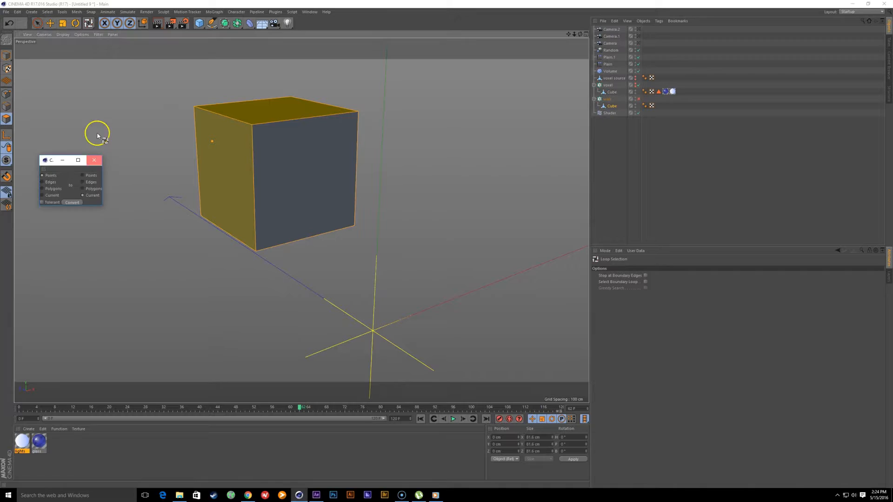
Step: Store the wall cube's selected faces as a polygon selection tag named "lights"
click(47, 12)
click(80, 189)
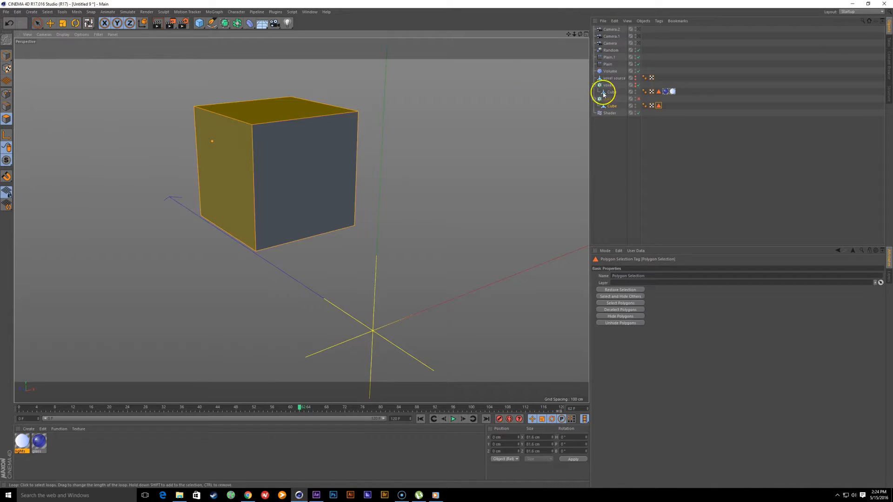
click(657, 106)
click(657, 276)
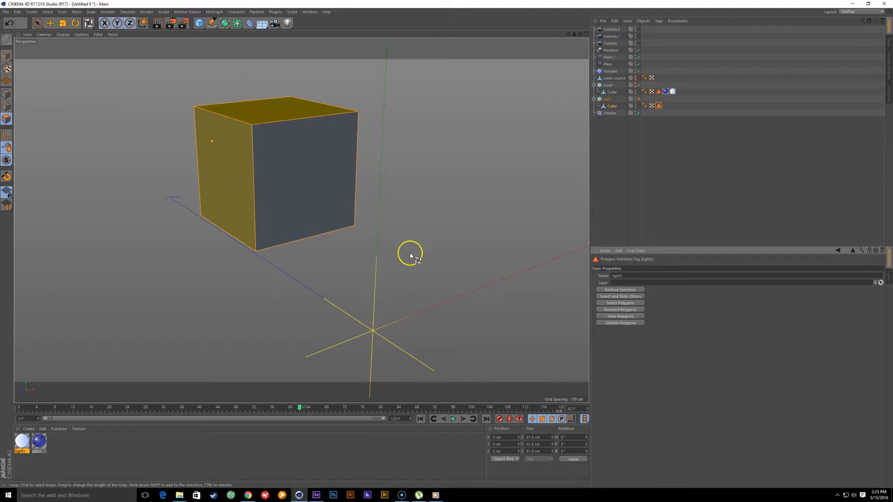
Step: Return to Model mode, then create a new material and apply it to the wall cube
key(e)
click(676, 164)
click(612, 106)
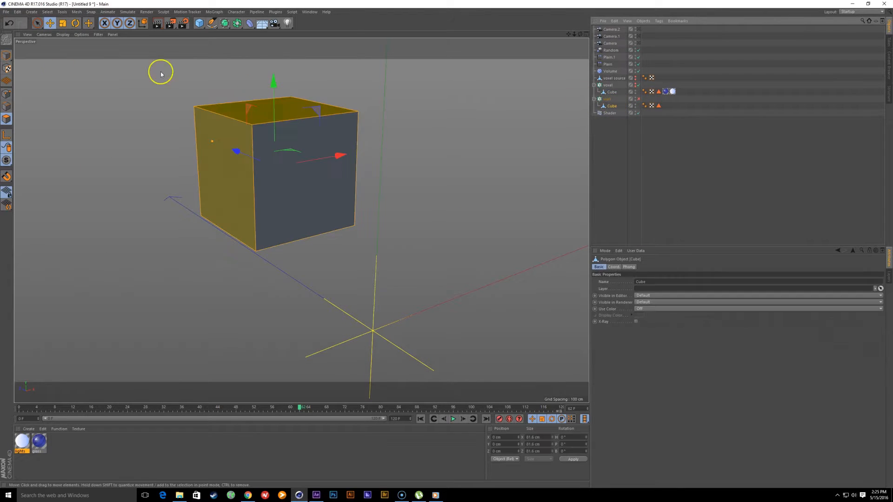
click(6, 55)
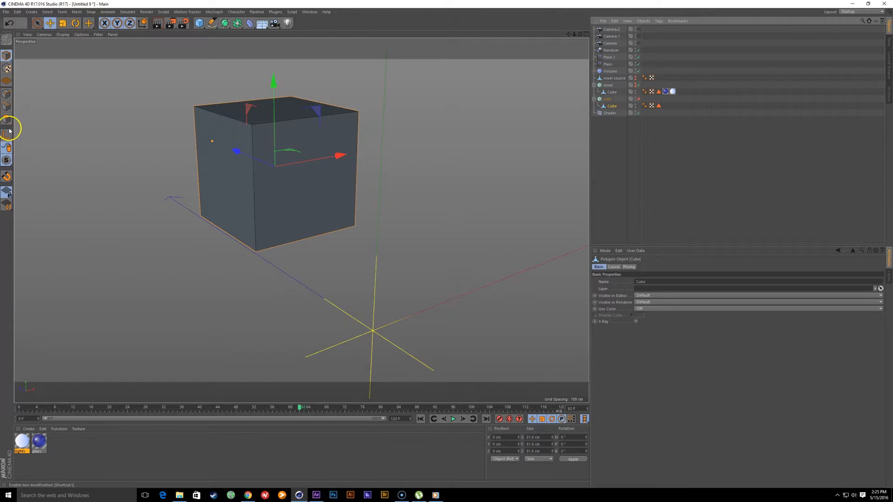
click(90, 449)
double_click(89, 450)
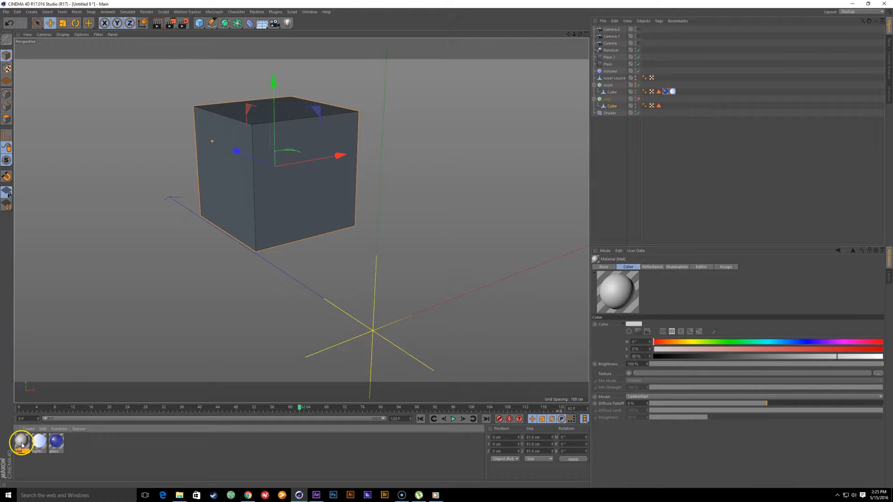
drag(20, 445, 633, 225)
drag(614, 107, 613, 107)
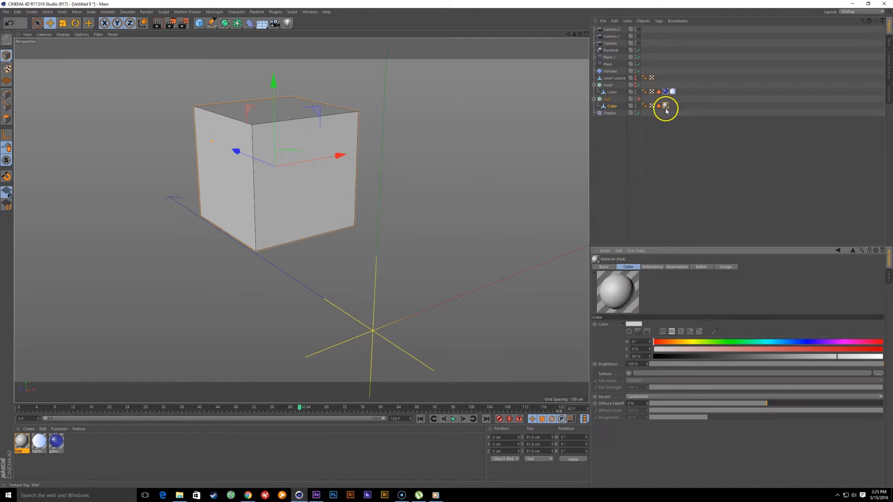
Step: Rename the wall cube's new material "dark shinging" and darken its color to near black
click(24, 450)
double_click(19, 451)
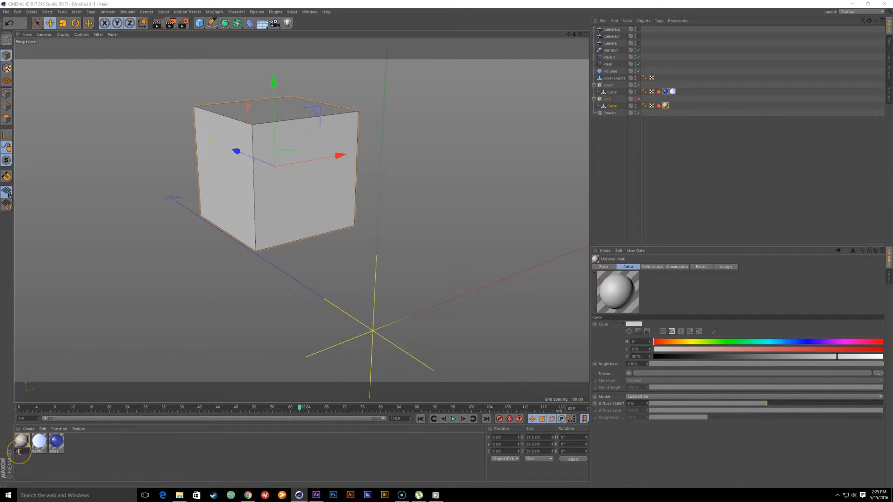
key(Return)
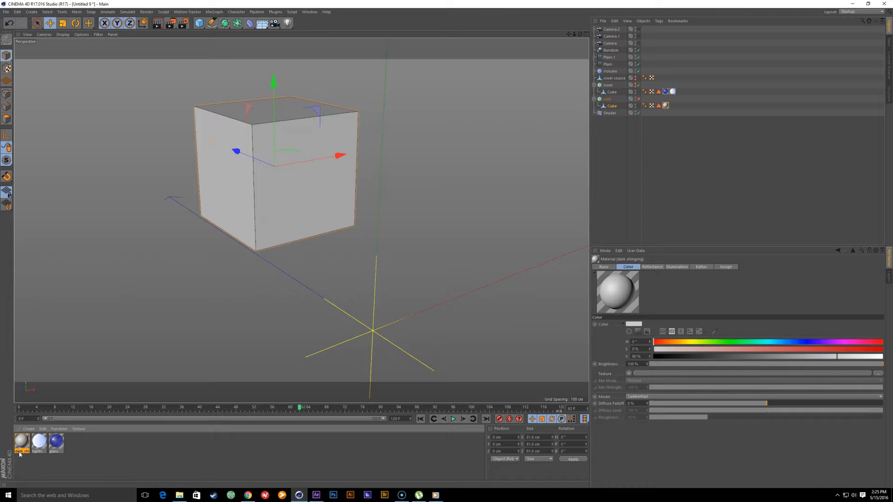
click(604, 268)
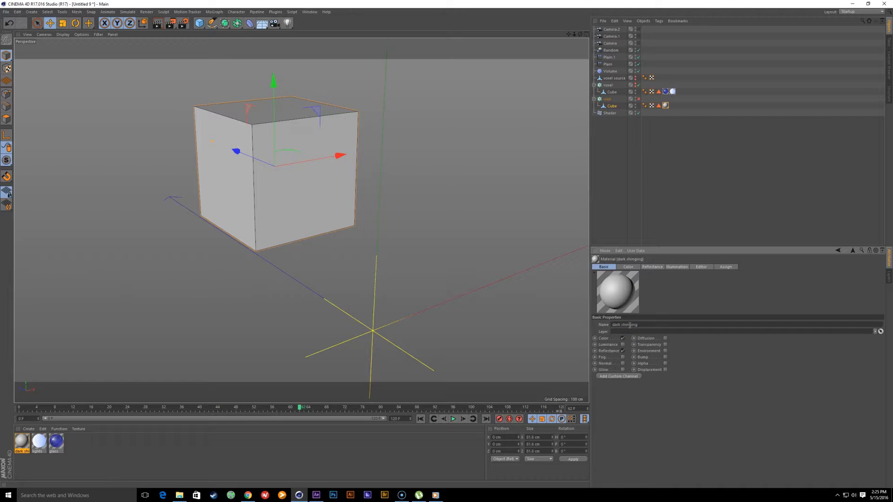
click(629, 267)
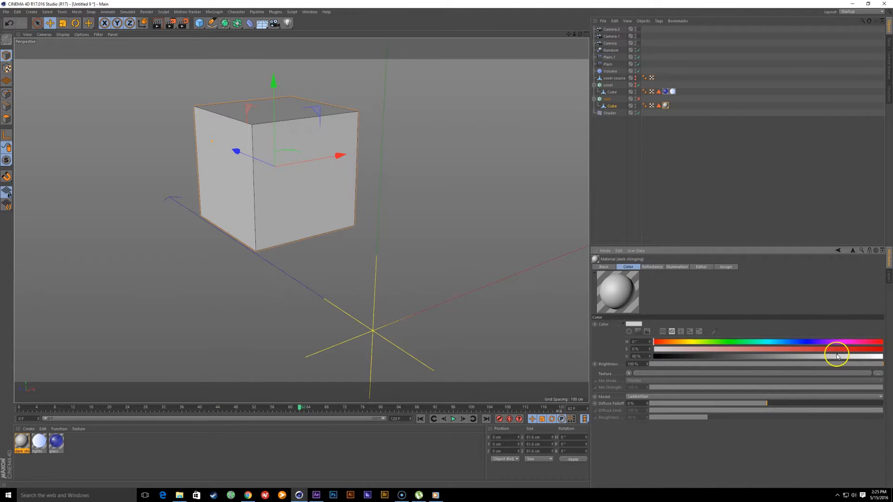
drag(837, 356, 669, 356)
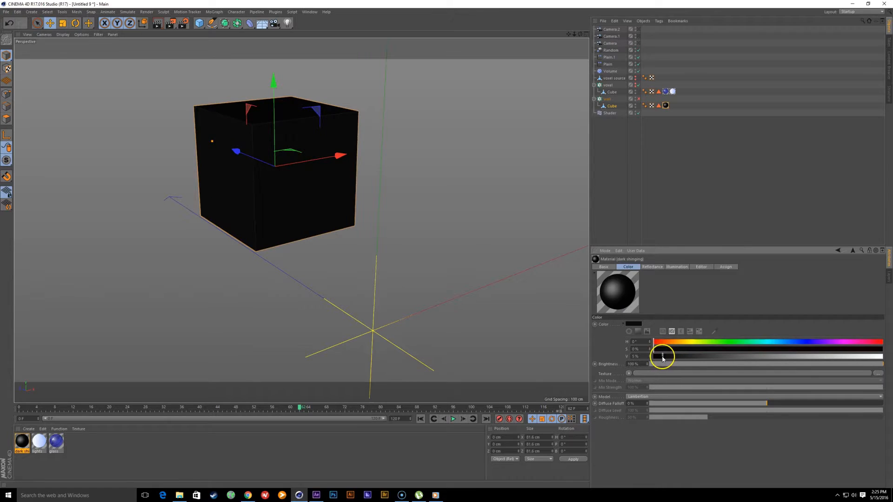
Step: Set the dark material's Default Specular to 81% width, -6% falloff and 5% specular strength
click(651, 267)
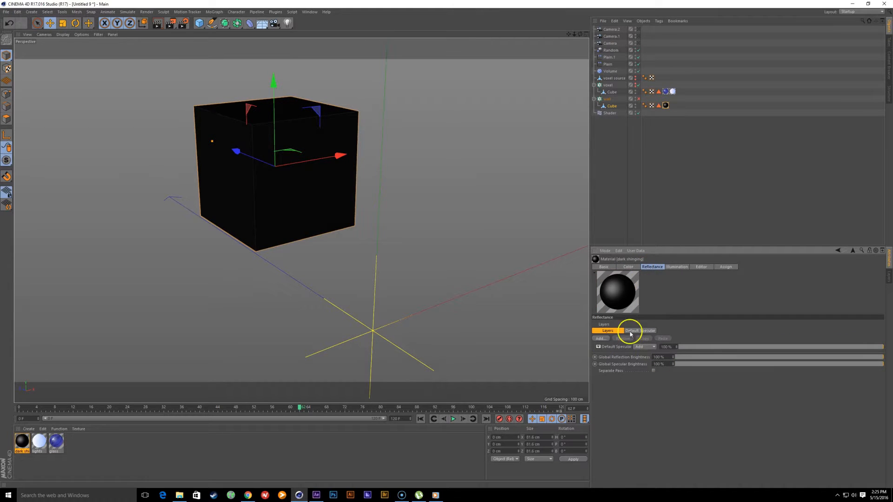
click(645, 331)
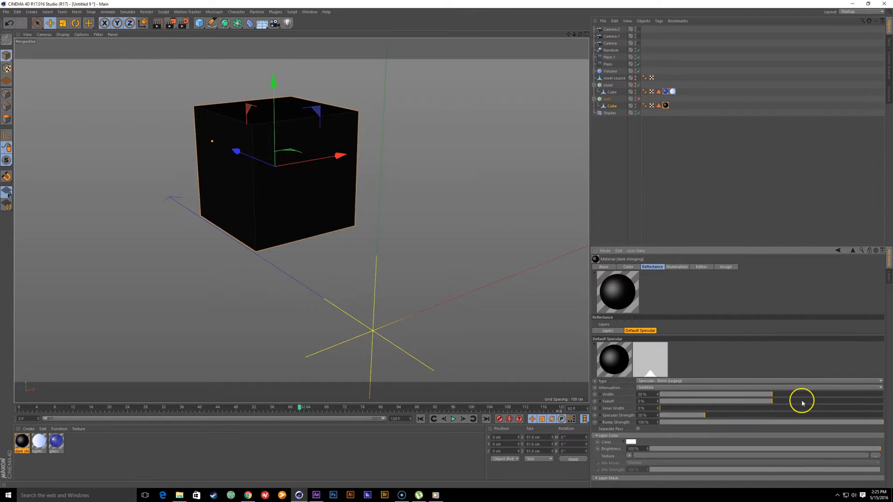
drag(794, 394, 840, 395)
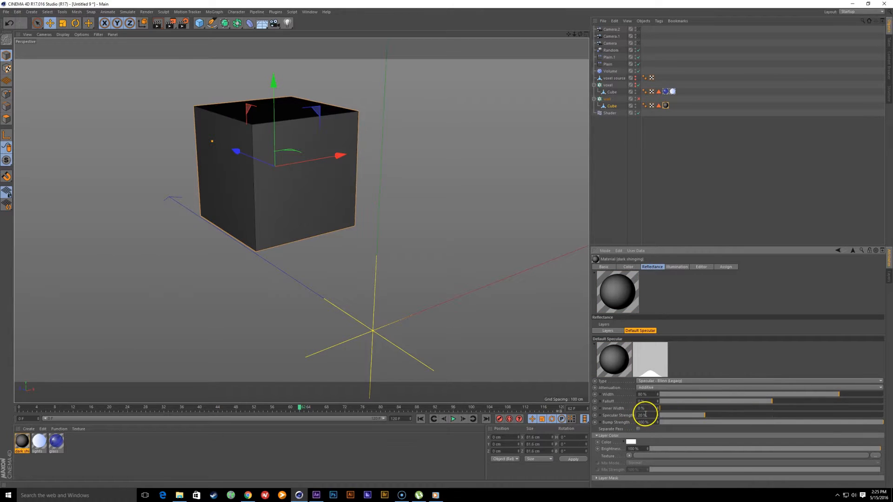
drag(649, 416, 634, 415)
key(Return)
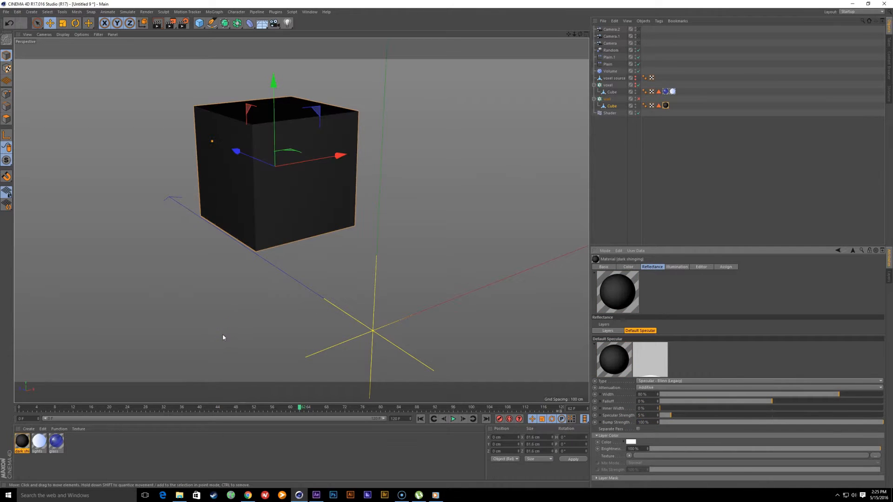
click(762, 402)
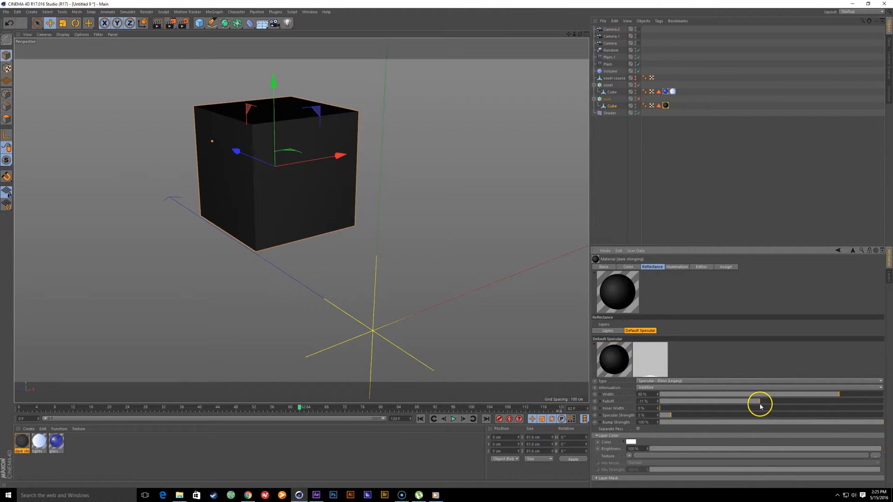
click(841, 394)
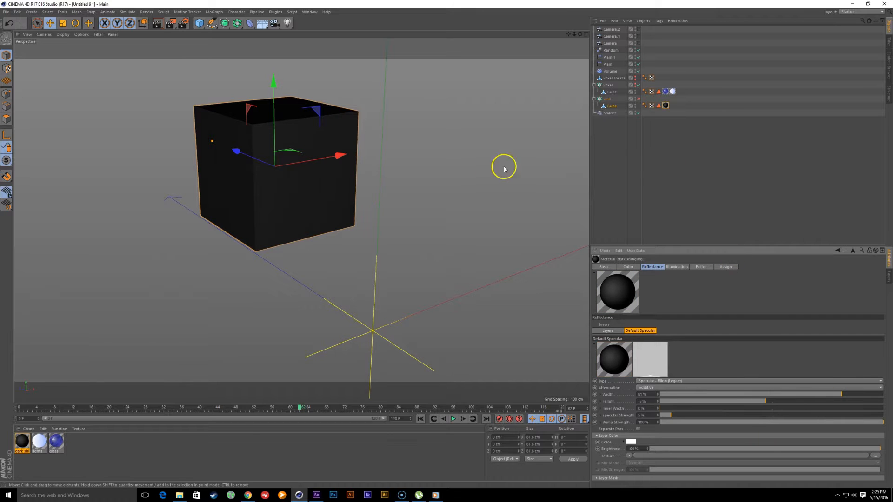
Step: Create a material named "lights" and apply it to the wall cube, restricted to the "lights" polygon selection
double_click(113, 458)
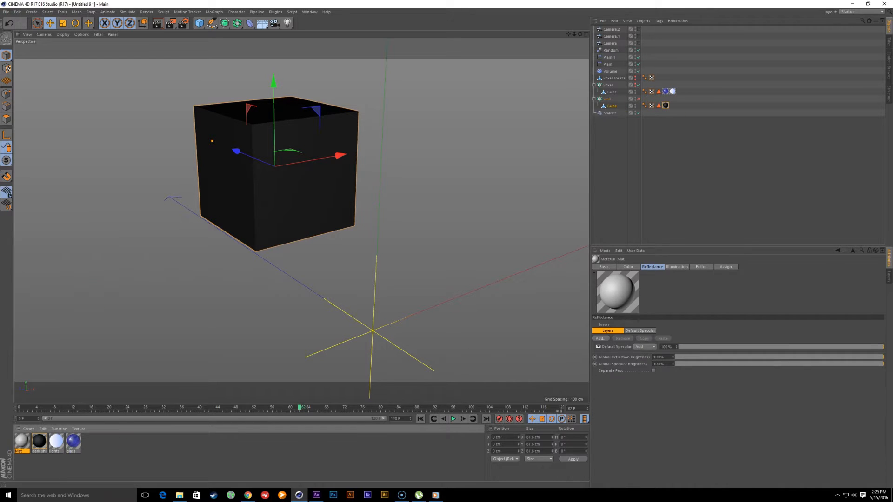
double_click(20, 452)
text(light)
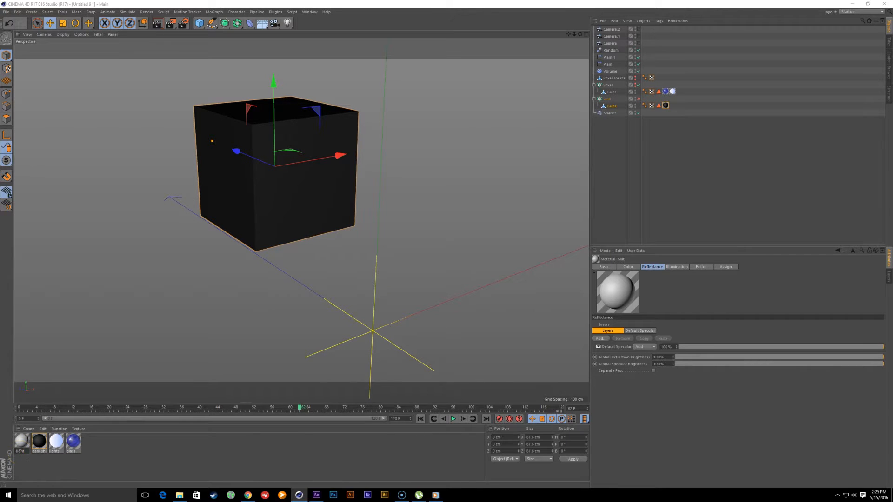
text(s)
key(Return)
drag(671, 159, 650, 289)
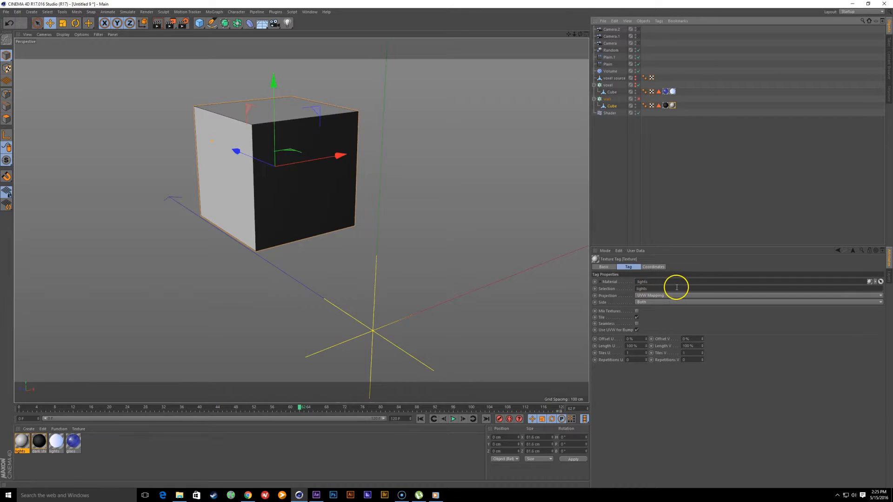
mouse_move(414, 213)
alt+mouse_down()
mouse_move(430, 175)
mouse_move(408, 233)
mouse_move(337, 240)
mouse_move(420, 267)
mouse_move(375, 228)
mouse_move(409, 200)
alt+mouse_up()
Step: Enable Luminance on the wall cube's lights material and disable its Reflectance and Color channels
double_click(673, 105)
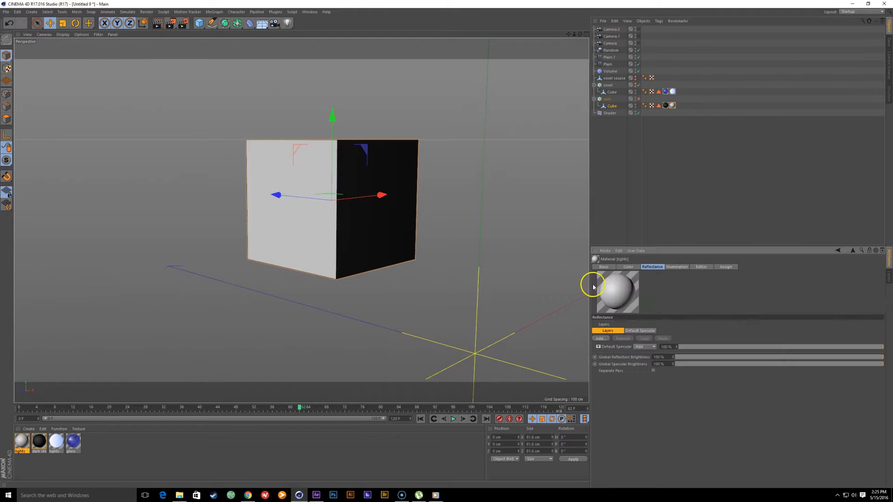
click(604, 267)
click(624, 345)
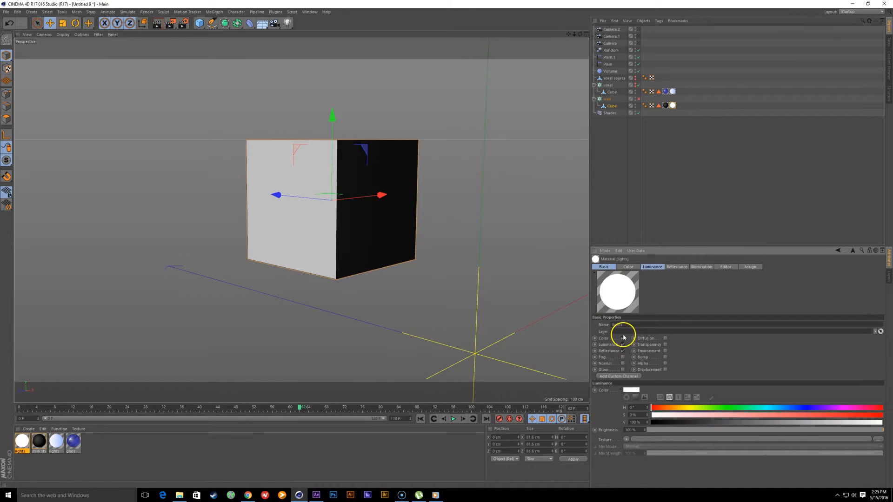
click(623, 351)
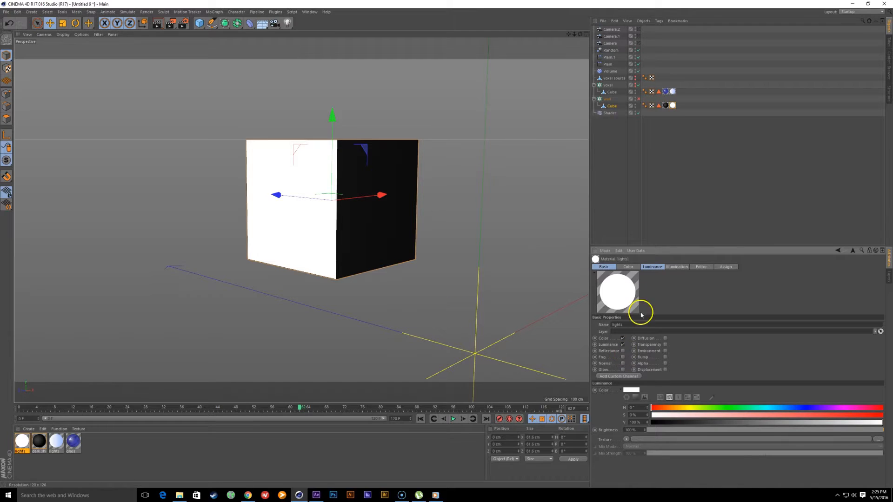
click(623, 339)
mouse_move(364, 242)
alt+mouse_down()
mouse_move(331, 249)
mouse_move(309, 229)
mouse_move(345, 203)
mouse_move(358, 225)
alt+mouse_up()
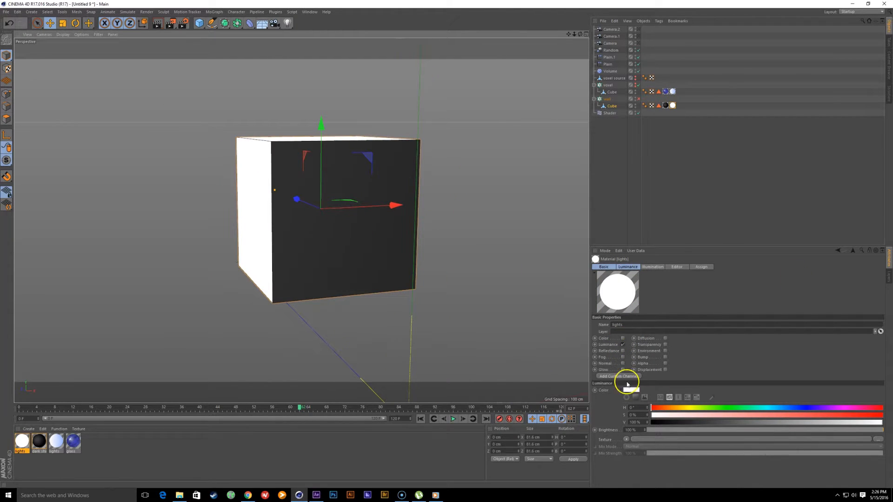
Step: Load a Gradient shader as the texture of the lights material's Luminance channel
click(629, 266)
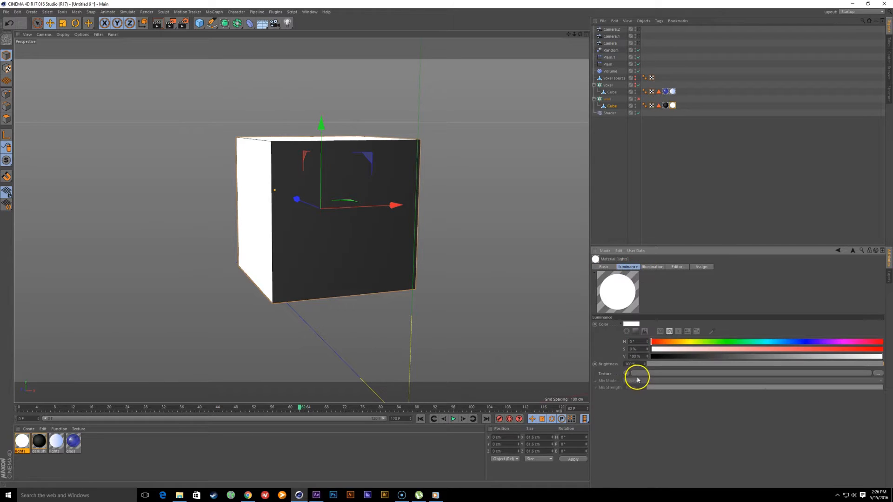
click(626, 373)
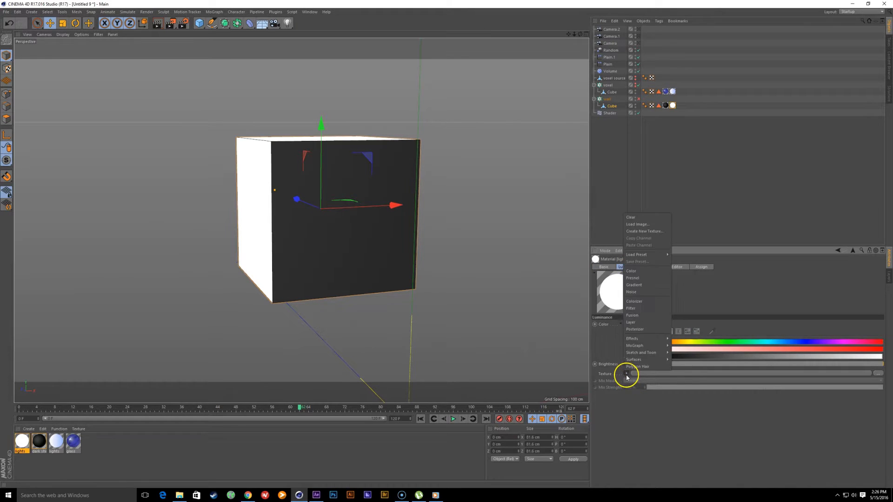
click(652, 285)
alt+drag(386, 260, 425, 267)
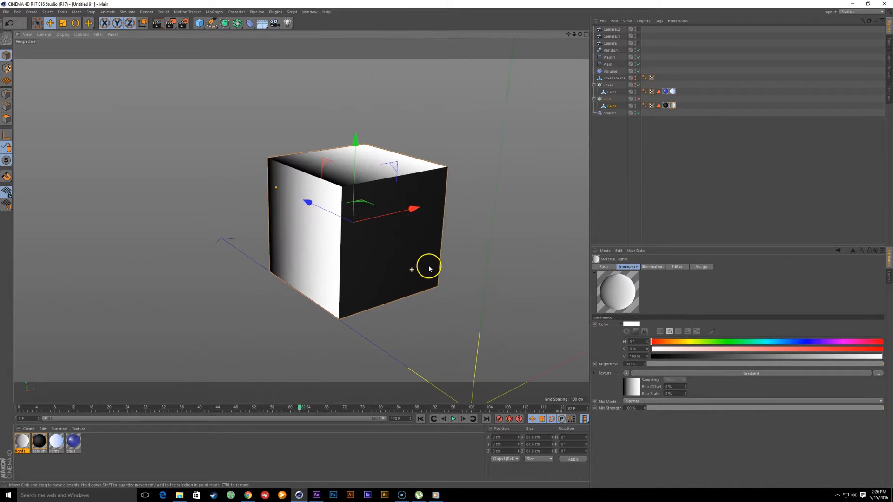
Step: Set the luminance gradient's type to 2D - Circular
click(633, 386)
click(642, 335)
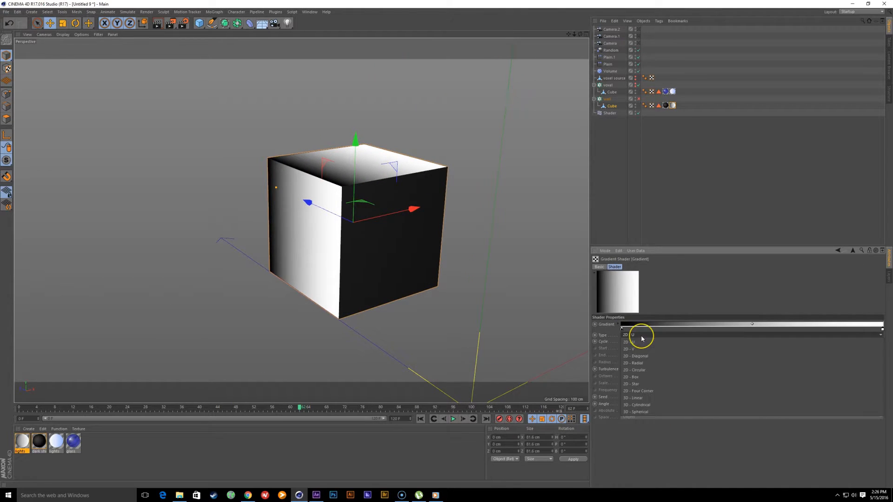
click(670, 371)
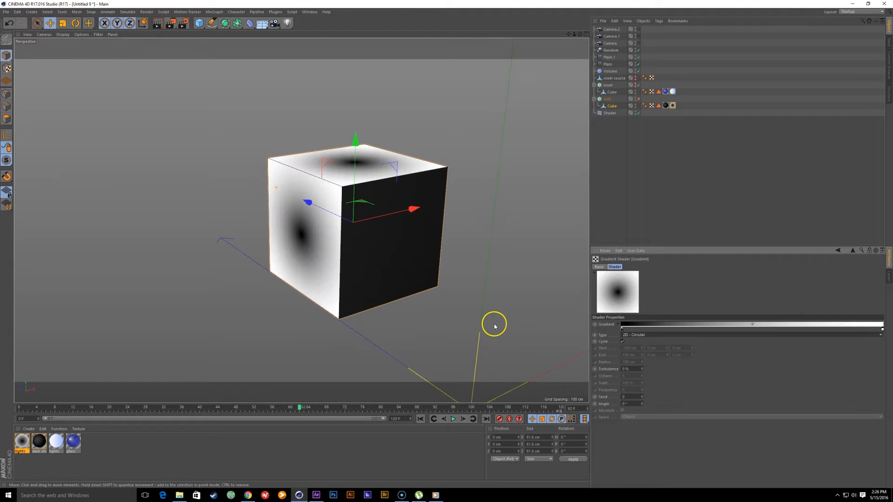
alt+drag(389, 288, 386, 221)
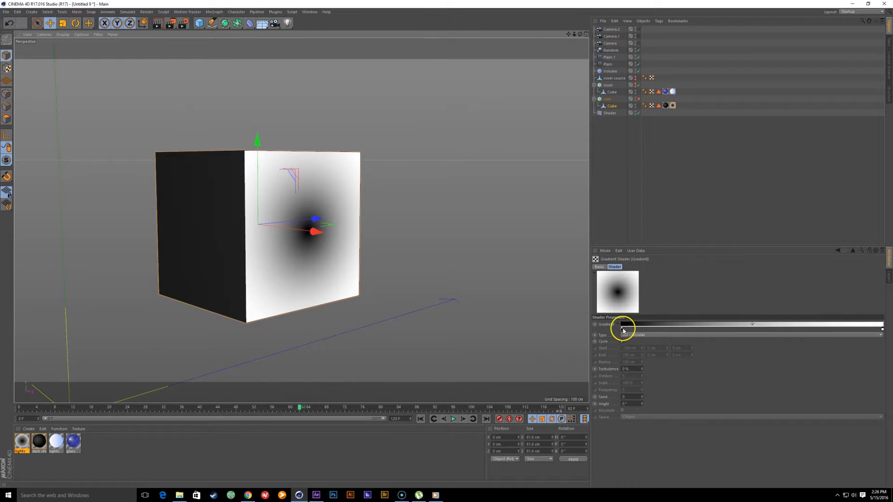
Step: Reverse the circular gradient by placing the white knot at the start and the black knot about 70% along
drag(624, 328, 804, 329)
drag(884, 331, 614, 329)
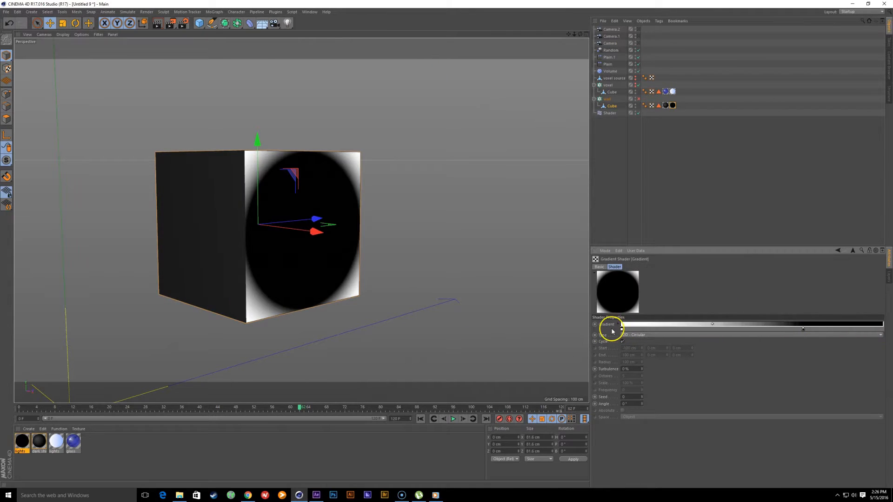
alt+drag(389, 264, 358, 257)
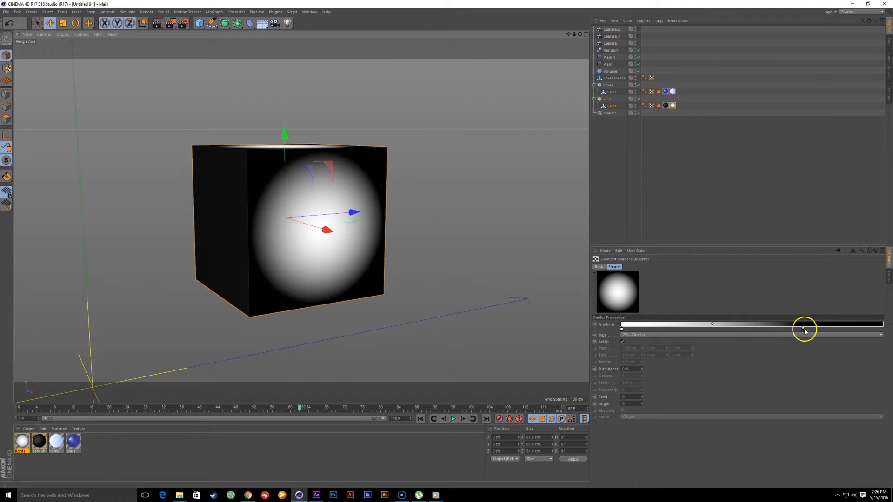
Step: Move the circular gradient's dark knot near the end of the ramp and recolor it grey-blue with 29% saturation and 65% value
drag(805, 331, 859, 331)
double_click(877, 327)
click(857, 345)
click(859, 344)
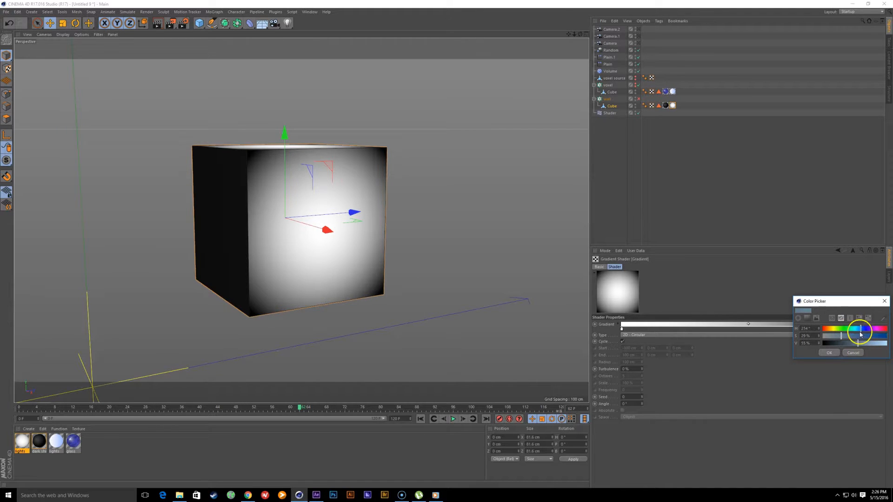
click(865, 343)
click(862, 329)
click(830, 353)
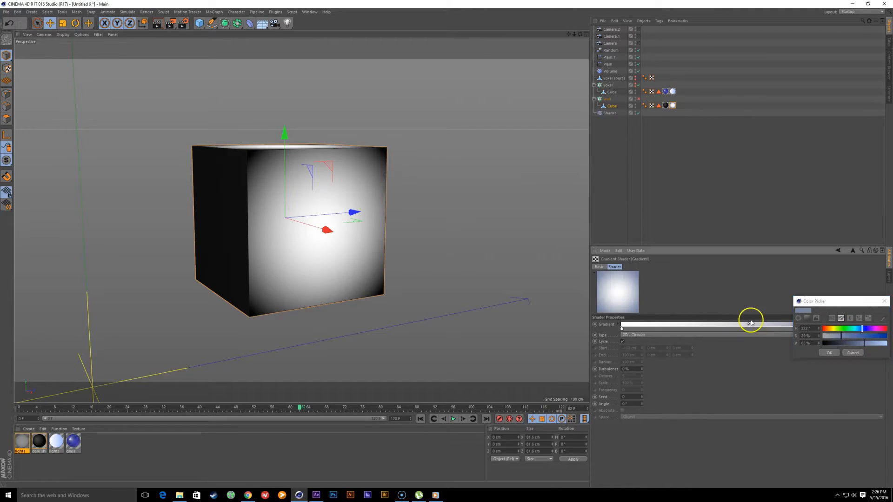
Step: Move the gradient's white knot to about 40% along the ramp to enlarge the bright centre
alt+drag(381, 265, 357, 261)
drag(626, 330, 723, 330)
alt+drag(406, 272, 131, 144)
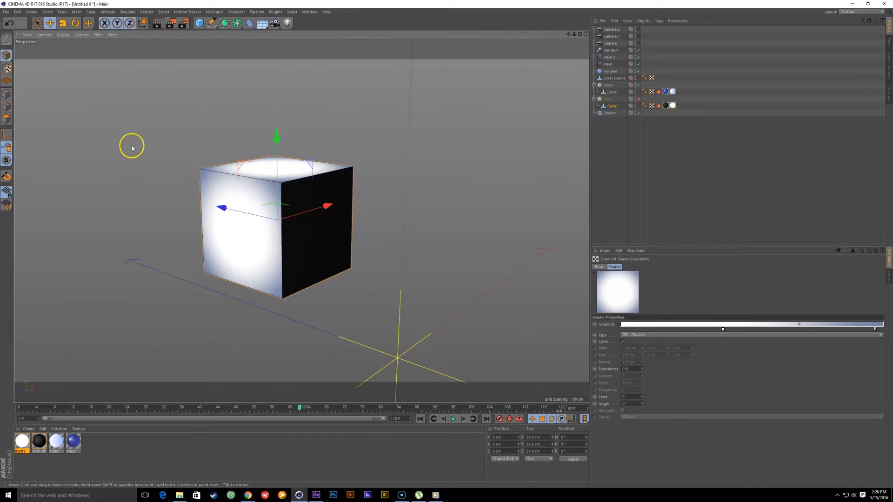
Step: Re-enable the wall cloner and inspect the glowing gaps between its cubes up to frame 71
click(638, 131)
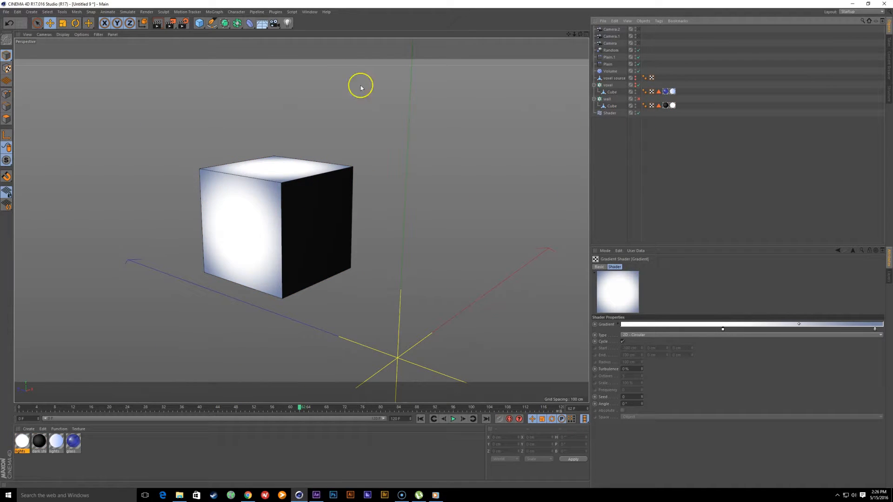
click(638, 99)
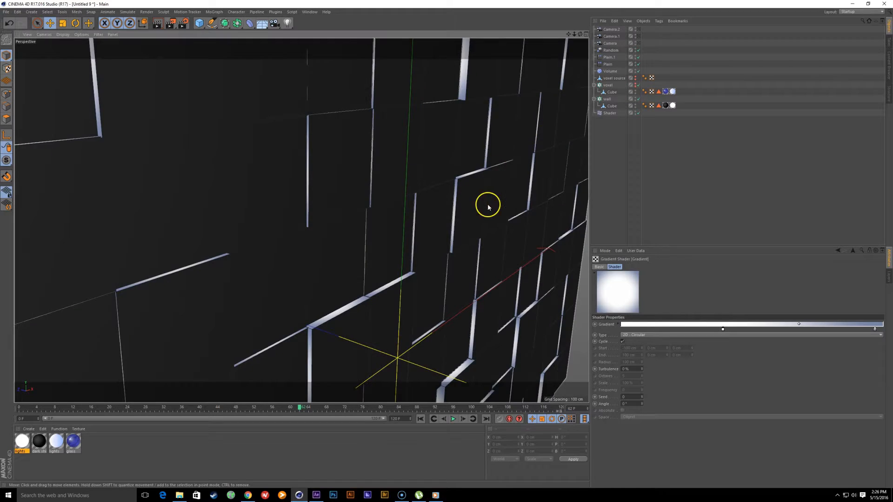
alt+drag(488, 207, 381, 237)
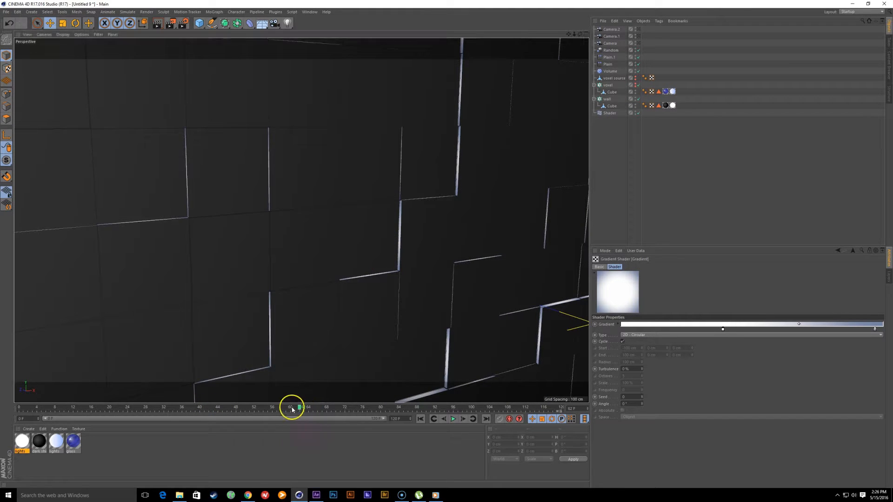
drag(292, 408, 341, 408)
alt+drag(366, 267, 179, 231)
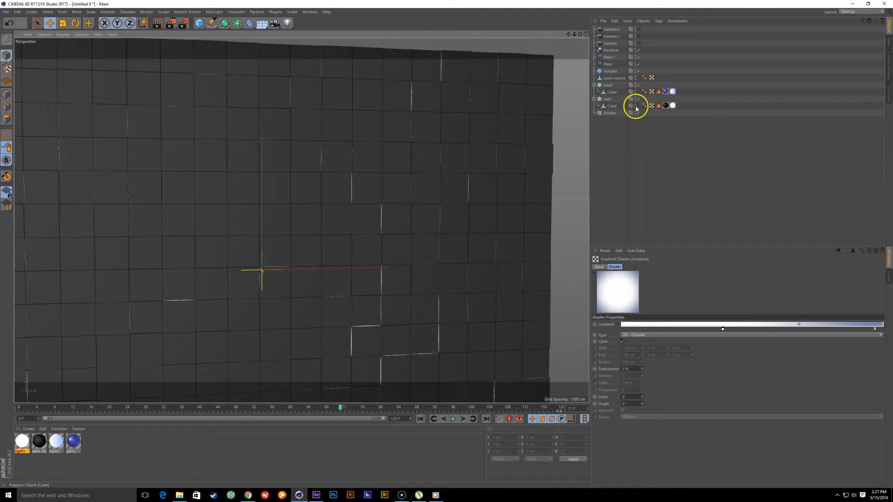
Step: Re-enable the voxel cloner and advance the animation to frame 100 to check the text against the wall
click(637, 85)
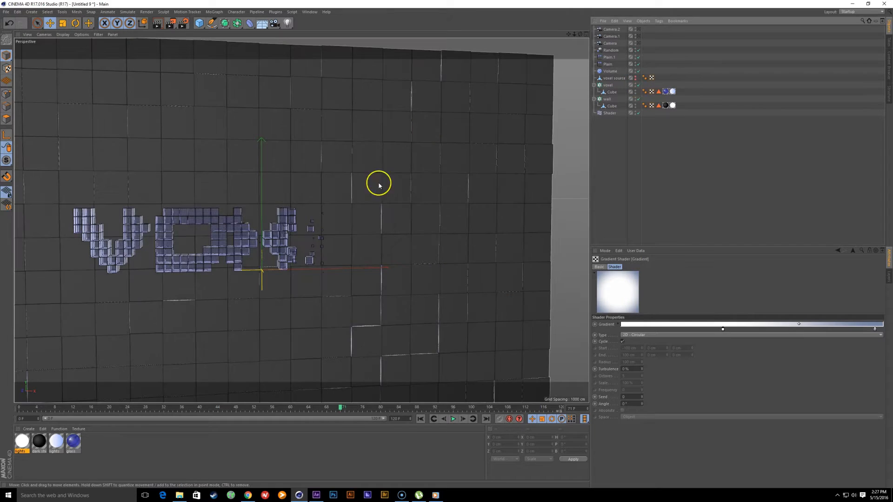
alt+middle_drag(250, 221, 319, 237)
scroll(319, 237, up, 3)
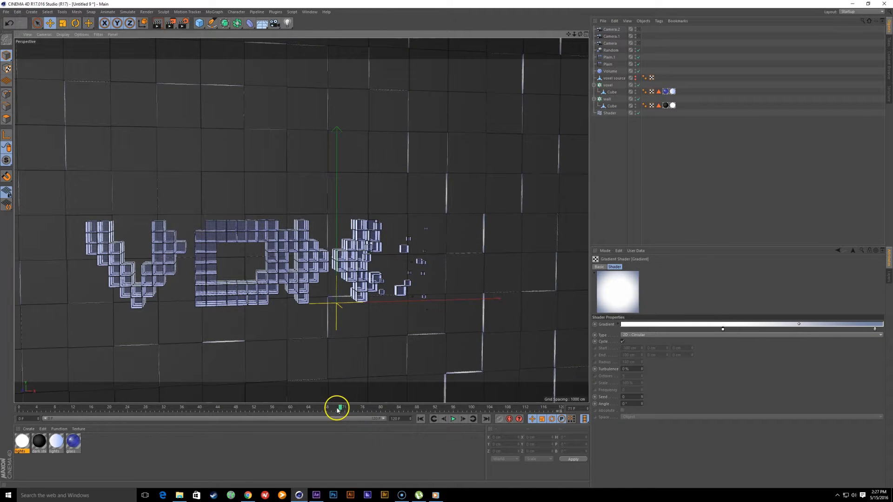
drag(337, 409, 471, 408)
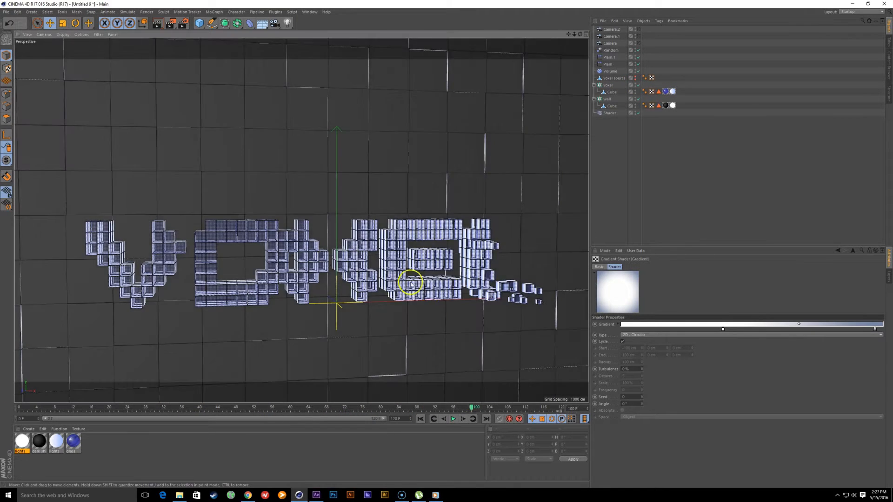
alt+middle_drag(410, 284, 384, 249)
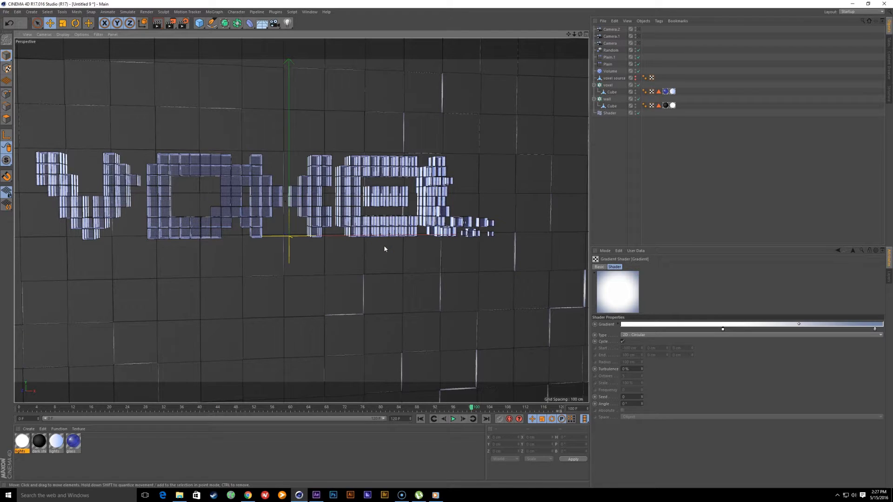
Step: Look through the object named Camera and preview the render at frame 64
click(638, 43)
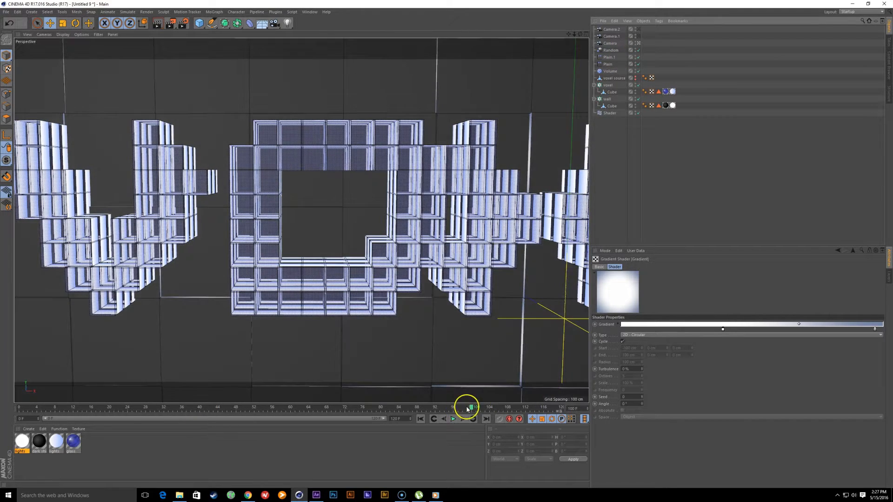
drag(467, 409, 307, 404)
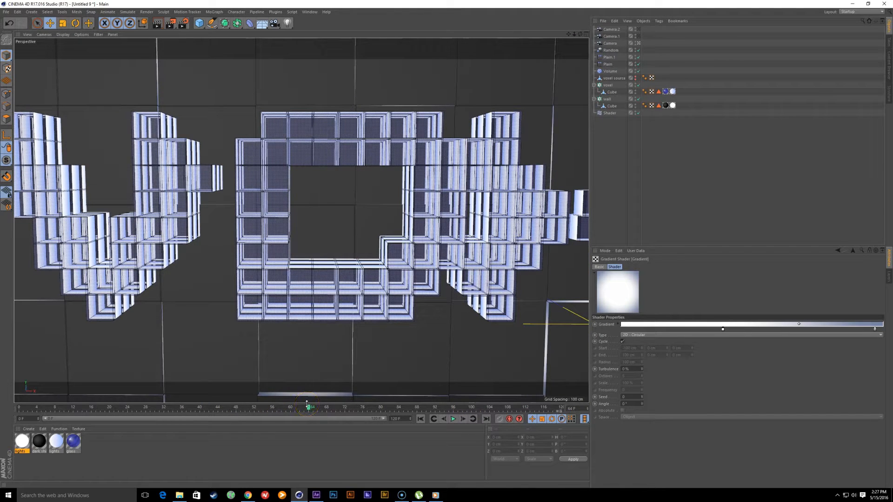
key(ctrl+r)
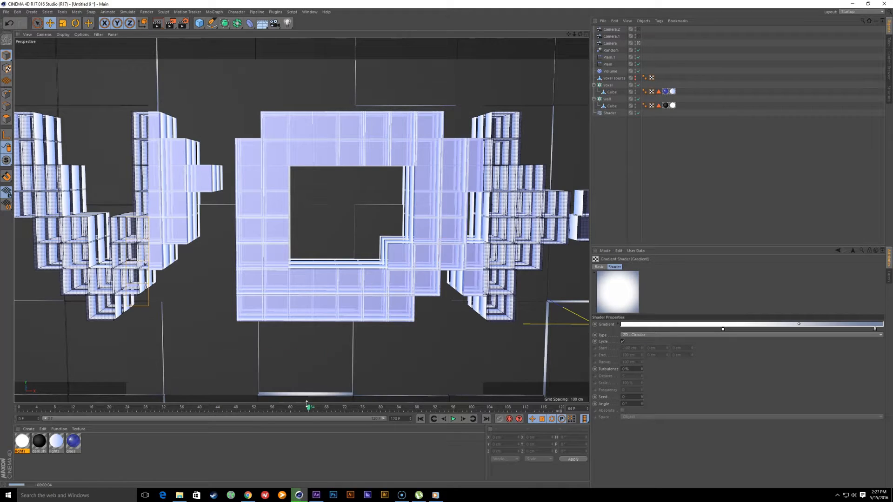
click(613, 212)
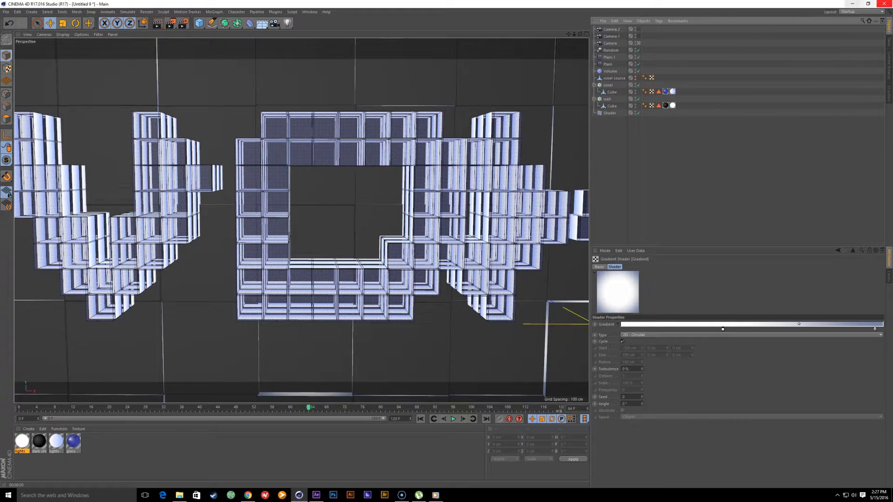
Step: Open the preset folder containing the studio lights and skylights in the Content Browser
click(890, 69)
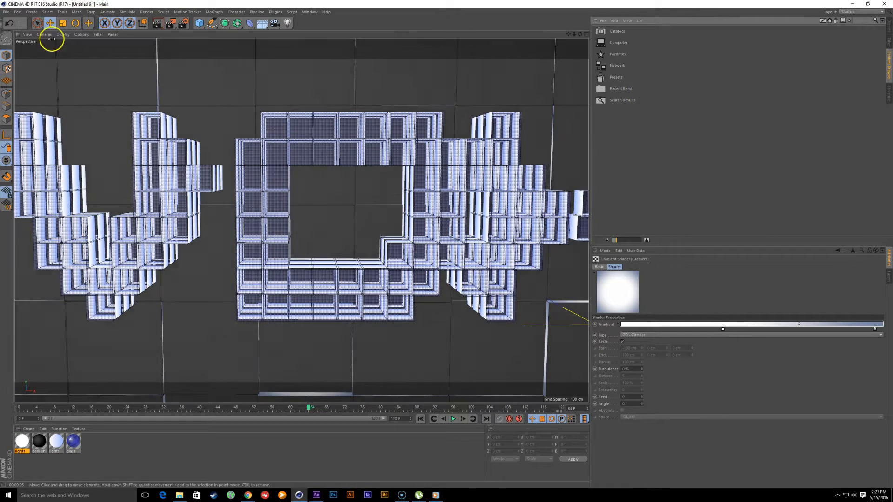
double_click(624, 78)
double_click(659, 79)
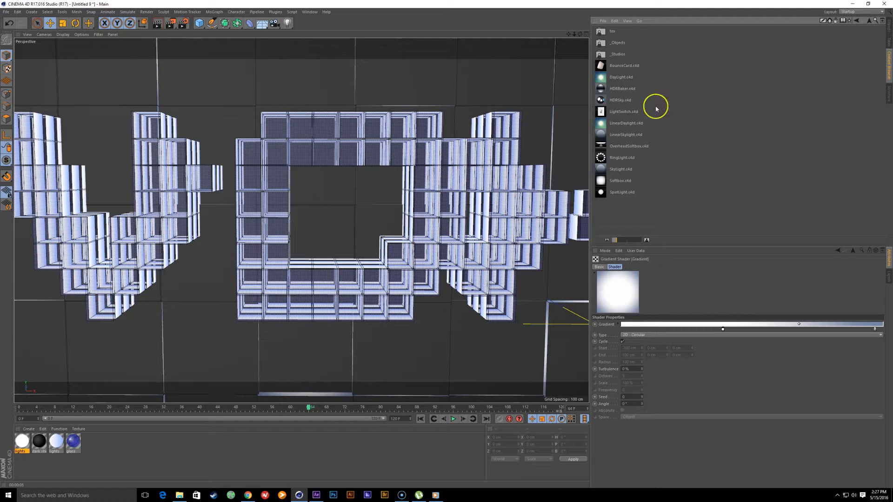
Step: Check the current render settings, including the save options
click(184, 22)
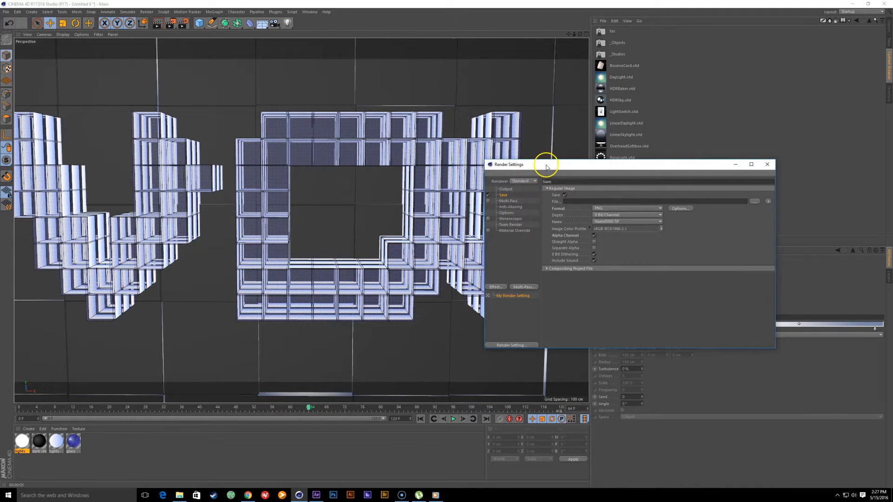
drag(546, 167, 312, 138)
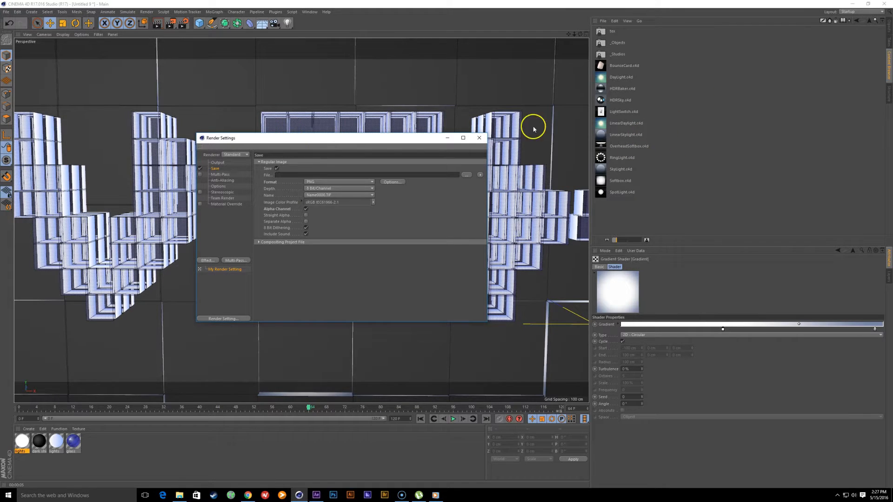
click(479, 137)
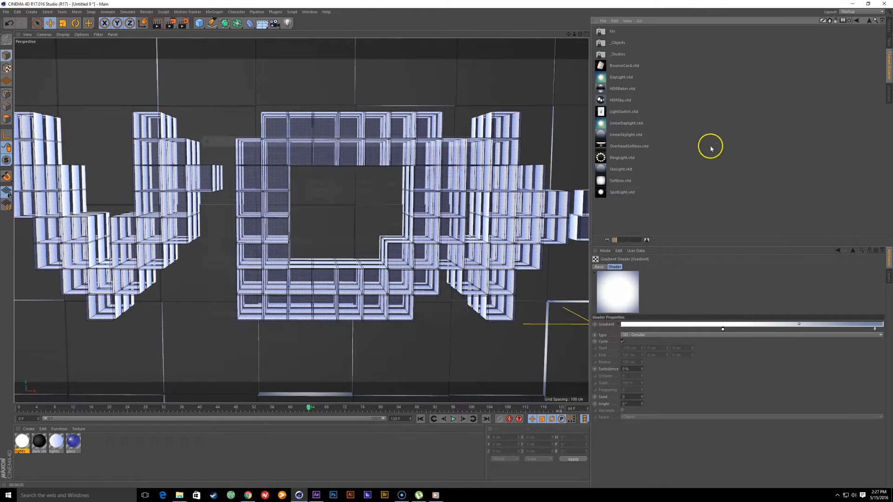
Step: Add the LinearSkylight preset and recolor its gradient's first knot blue with 50% saturation and 75% value
double_click(626, 135)
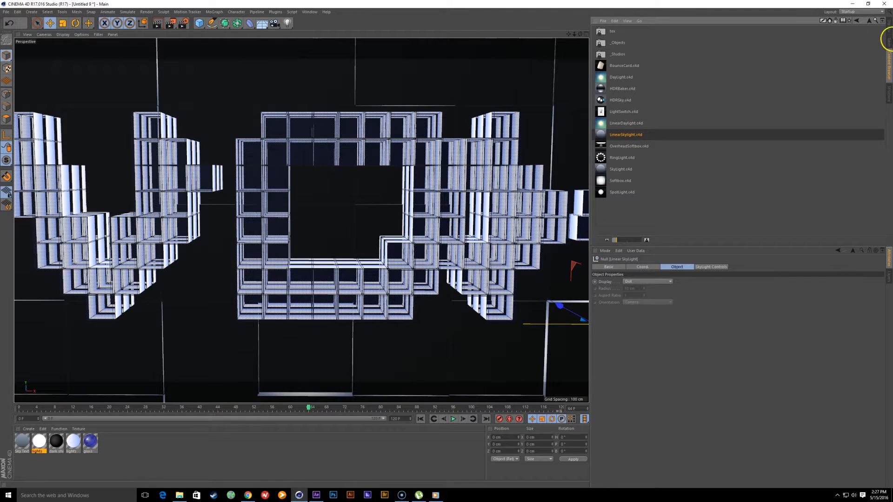
click(889, 29)
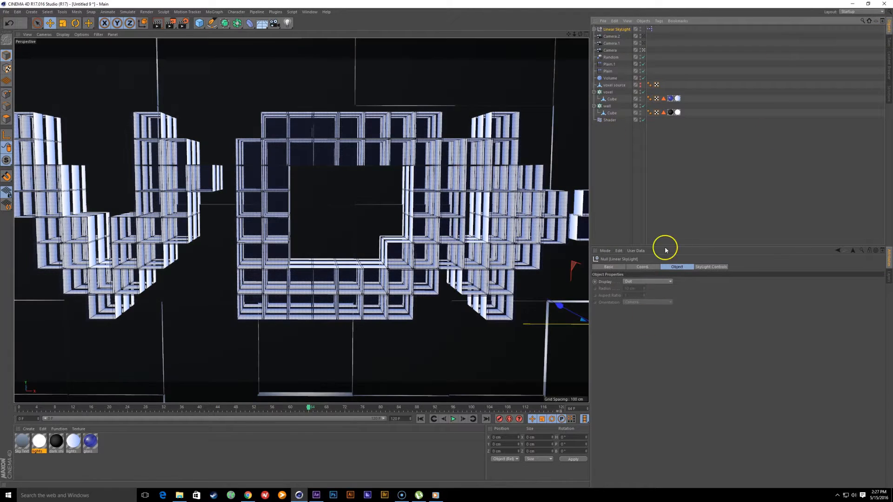
click(721, 270)
click(644, 313)
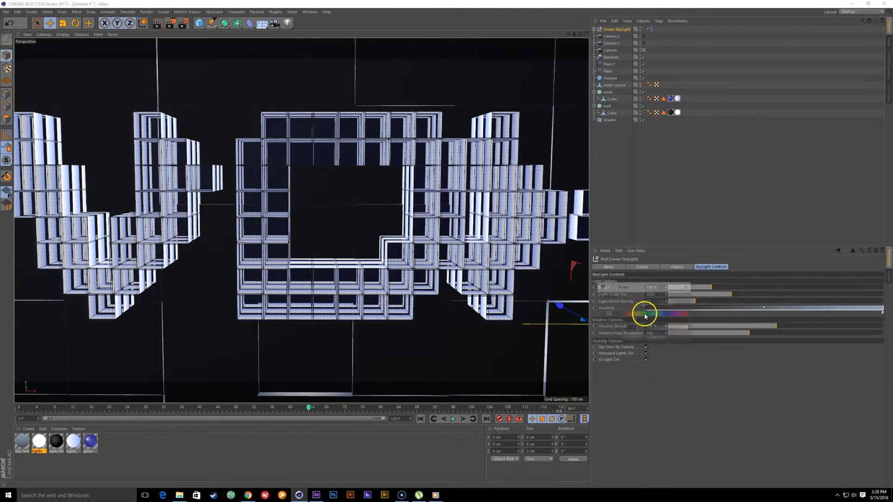
click(666, 314)
drag(646, 328, 674, 330)
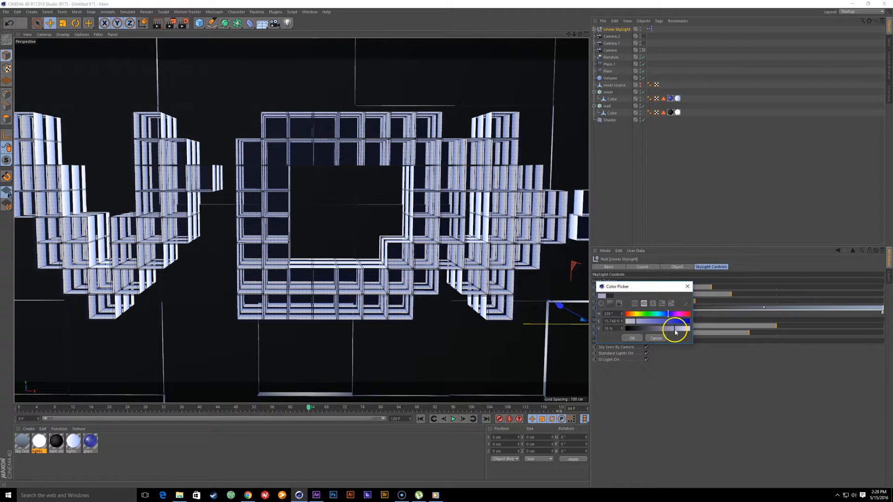
click(668, 315)
click(659, 322)
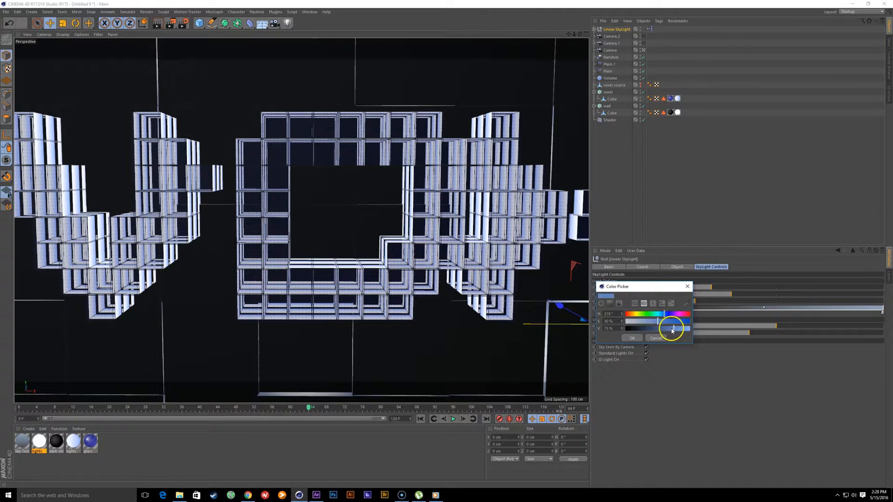
click(635, 340)
Step: Recolor the end knot of the skylight's gradient a bright blue and disable Sky Seen By Camera
double_click(880, 313)
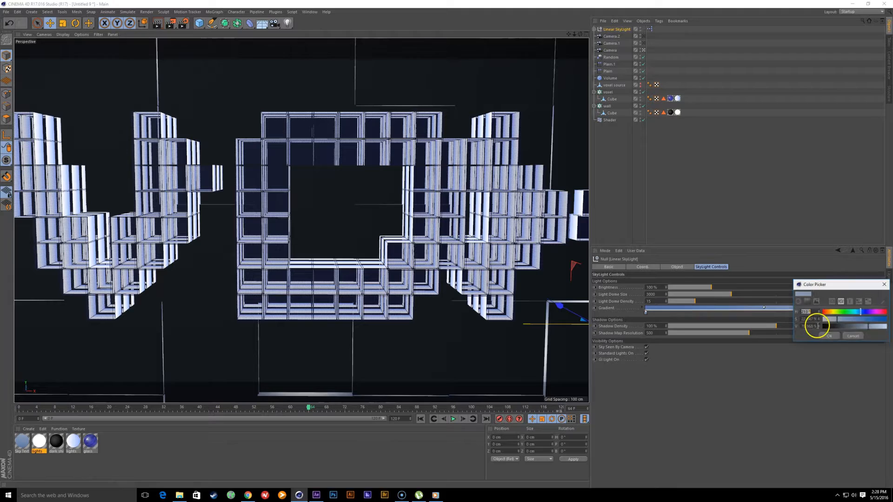
click(873, 328)
drag(844, 321, 833, 328)
click(829, 336)
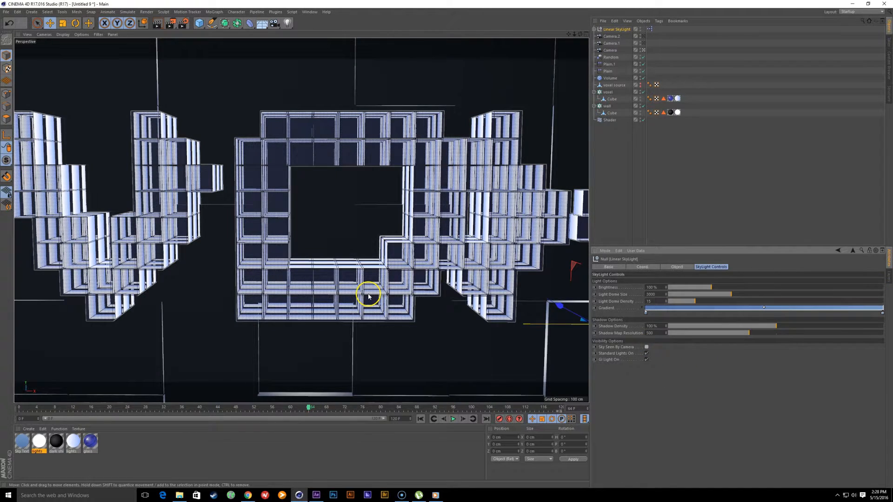
Step: Preview the skylight's effect by rendering the view at frame 64 and at frame 16
key(ctrl+r)
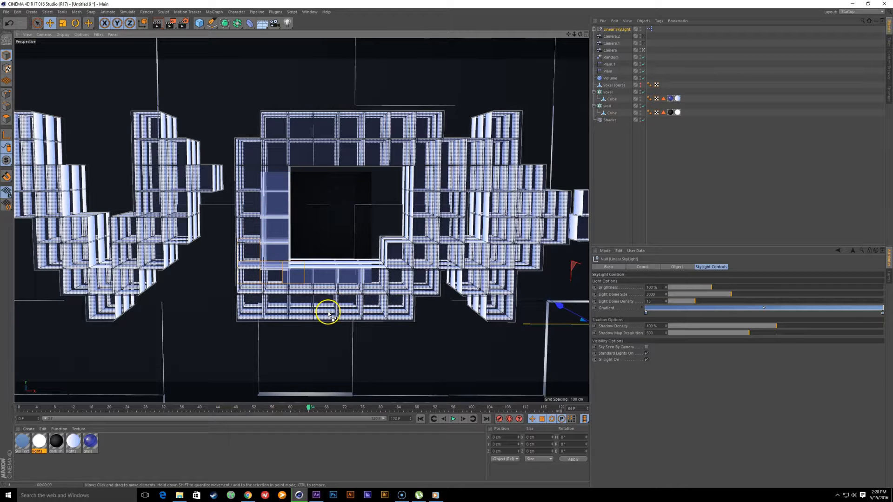
drag(307, 408, 91, 409)
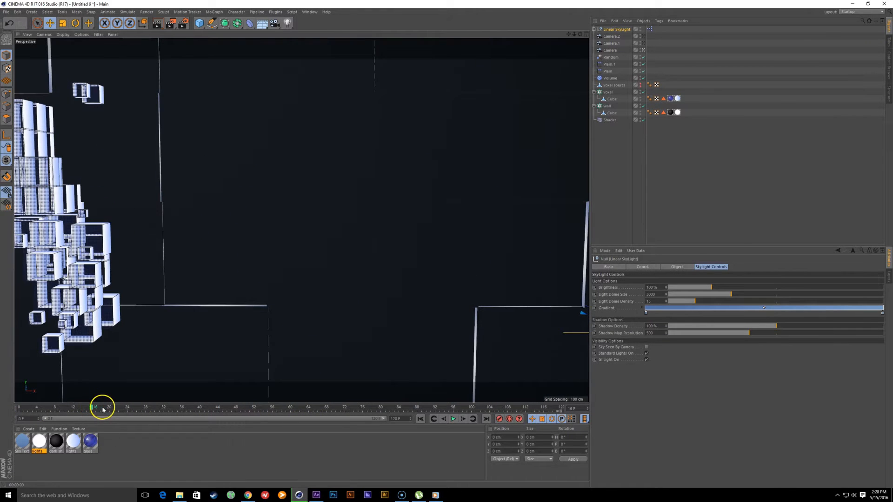
key(ctrl+r)
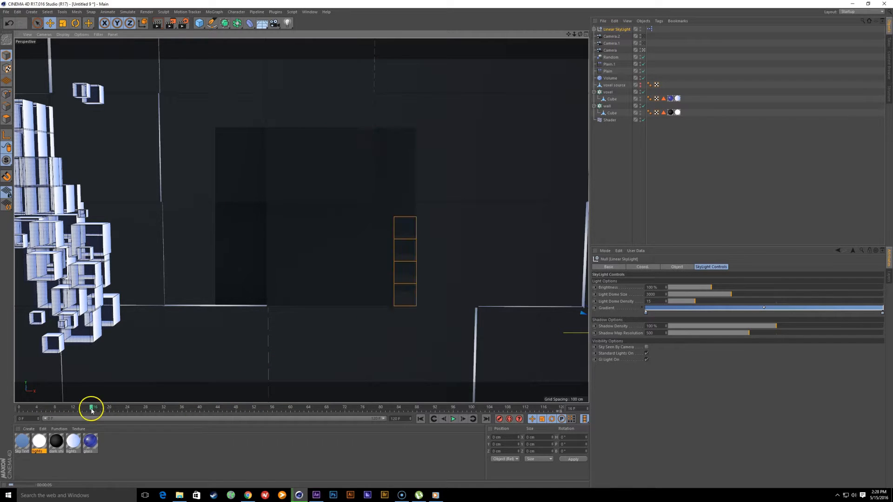
Step: Go to frame 43 and lower the Linear SkyLight's Brightness
drag(91, 411, 215, 399)
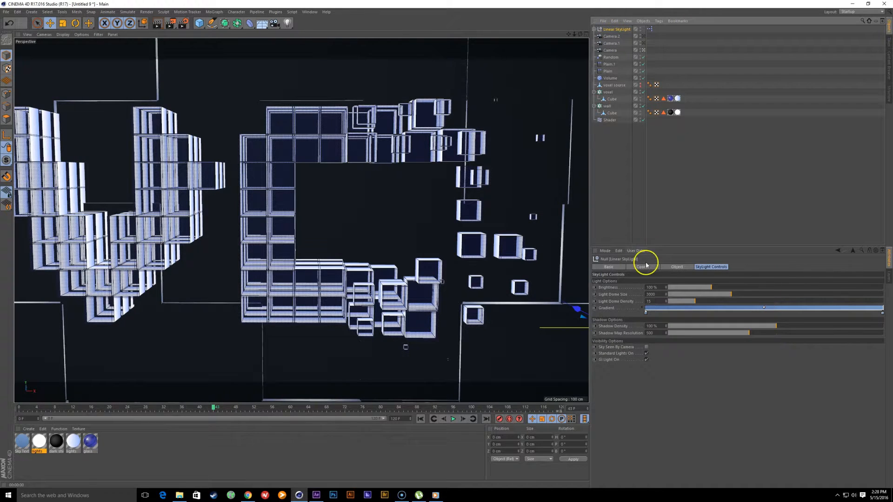
click(657, 287)
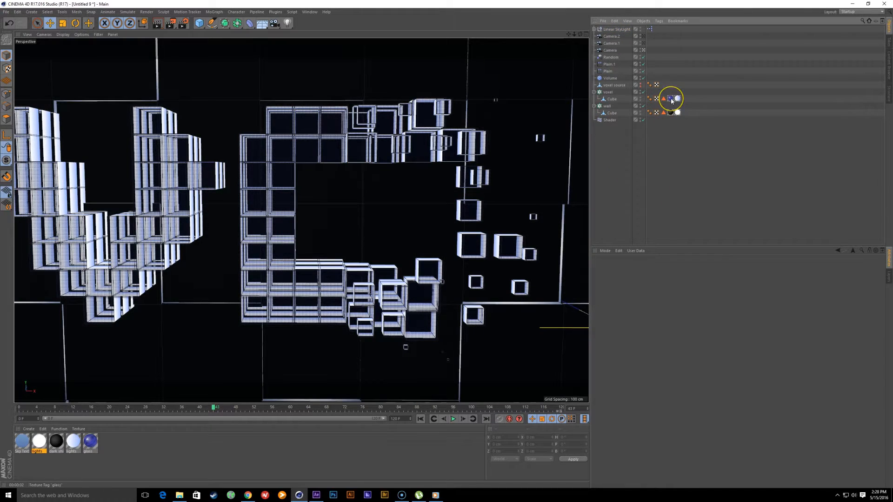
Step: Set the glass material's transparency Absorption Distance to 50 cm
click(672, 98)
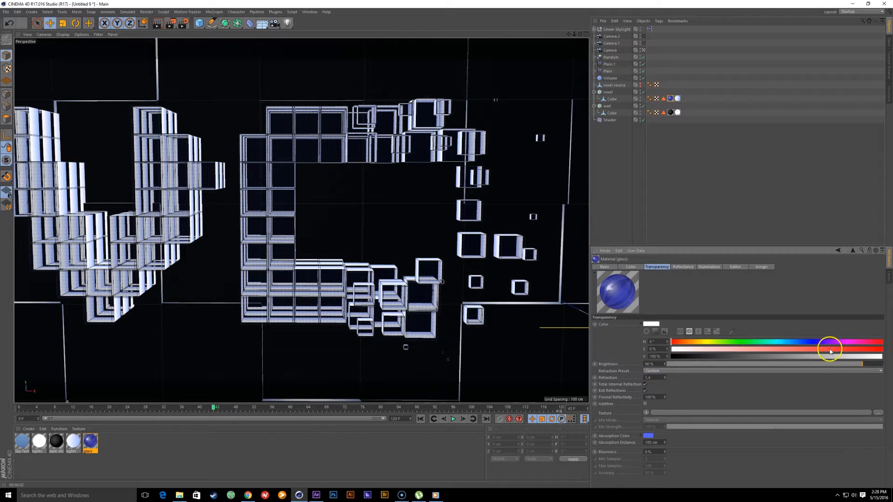
click(648, 437)
click(665, 463)
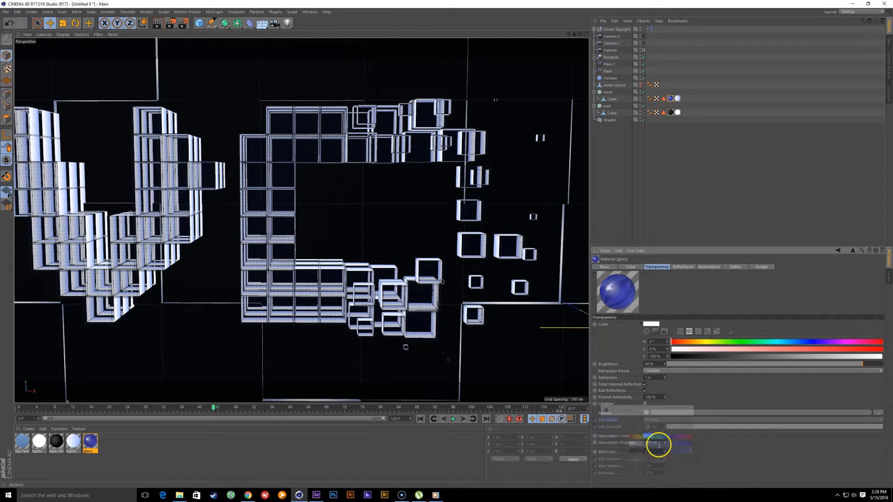
click(661, 443)
text(5)
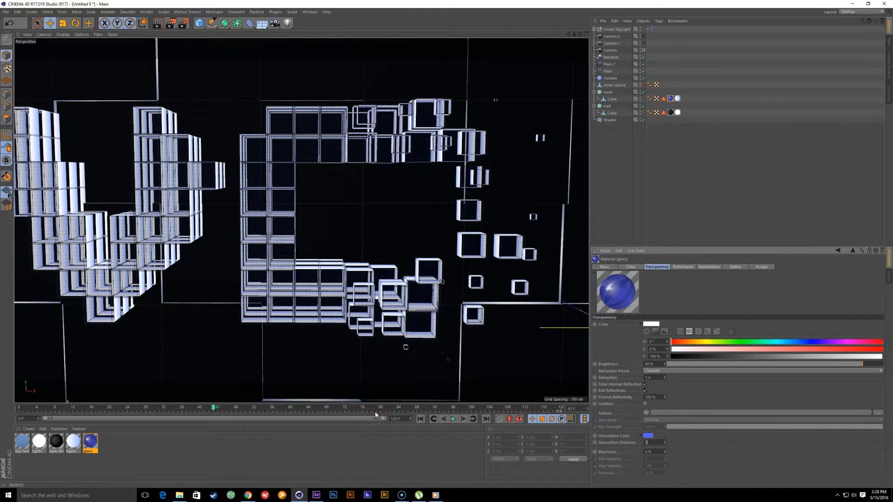
text(0)
key(Return)
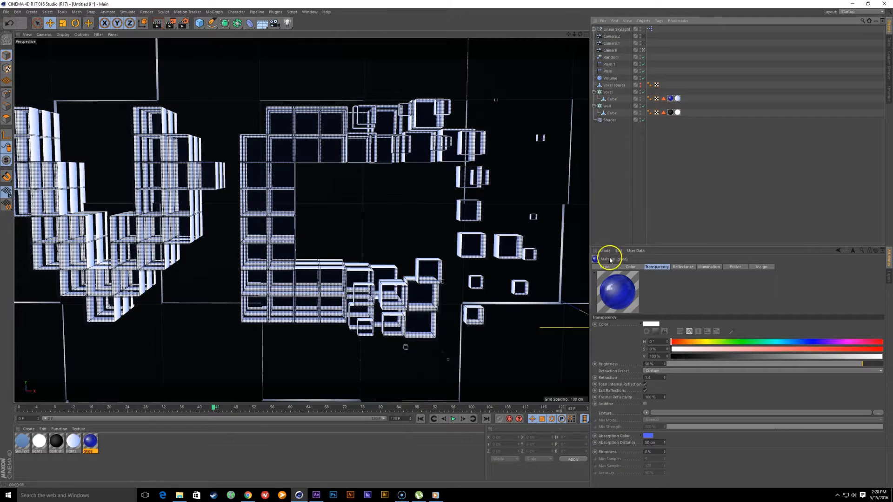
Step: Enable Glow on the glass material with 10% Inner Strength and 100% Outer Strength
click(605, 267)
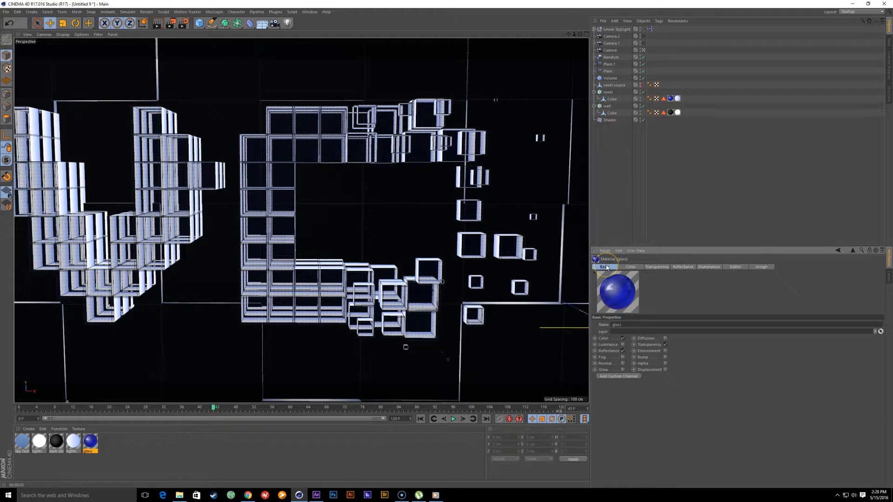
click(622, 369)
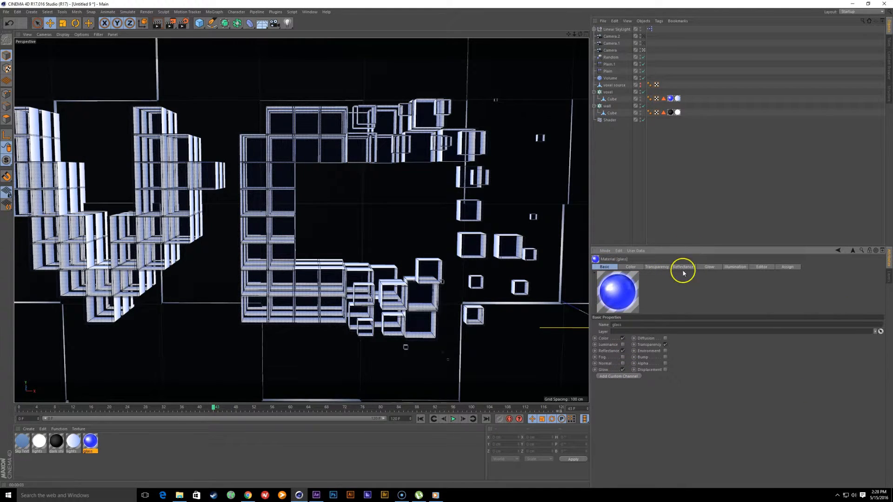
click(711, 266)
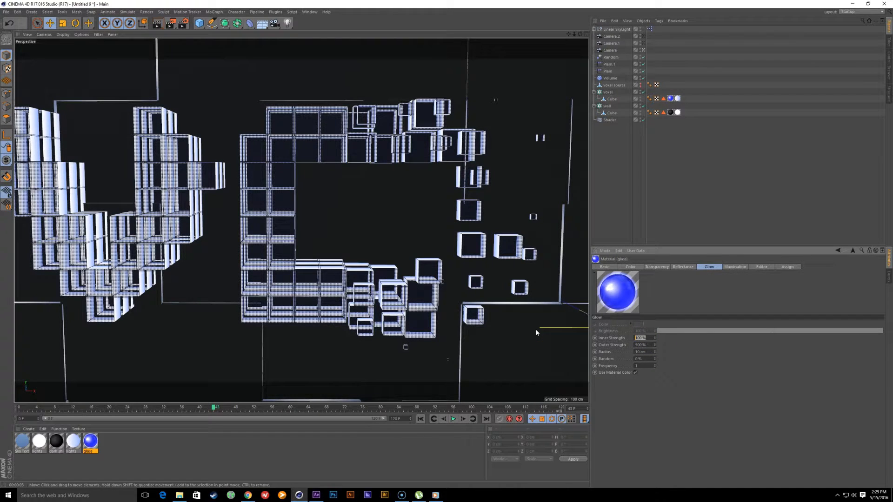
key(Tab)
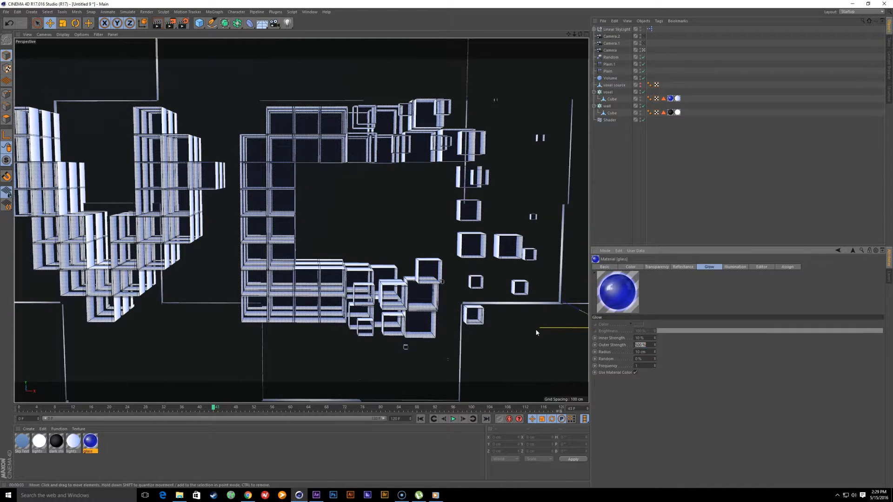
text(100)
key(Return)
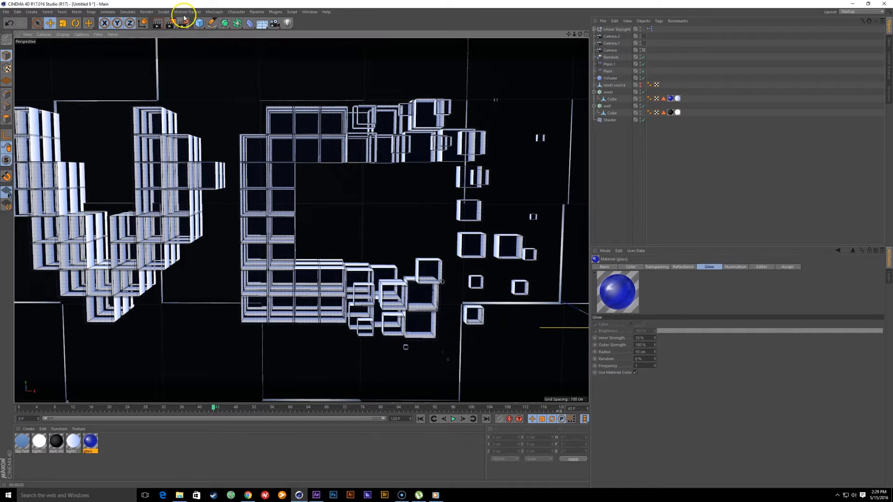
Step: Lock the aspect ratio in the render output settings and reduce the size to 960 x 540 pixels
click(184, 25)
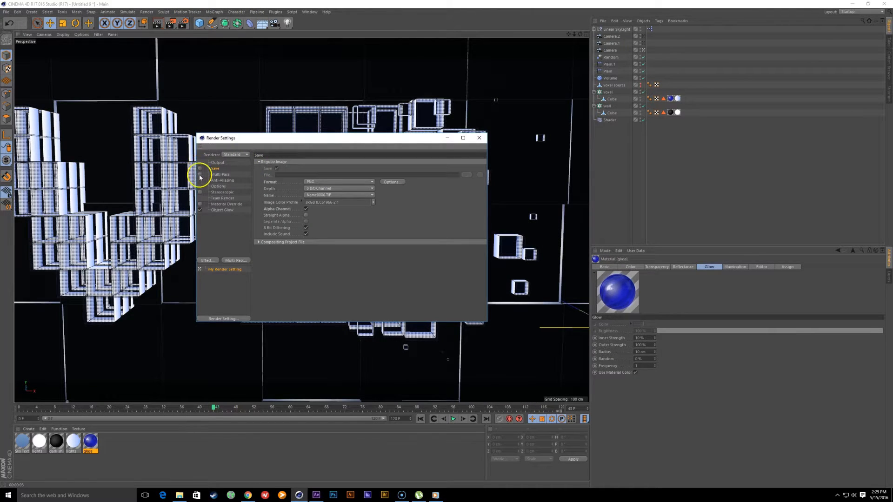
click(218, 162)
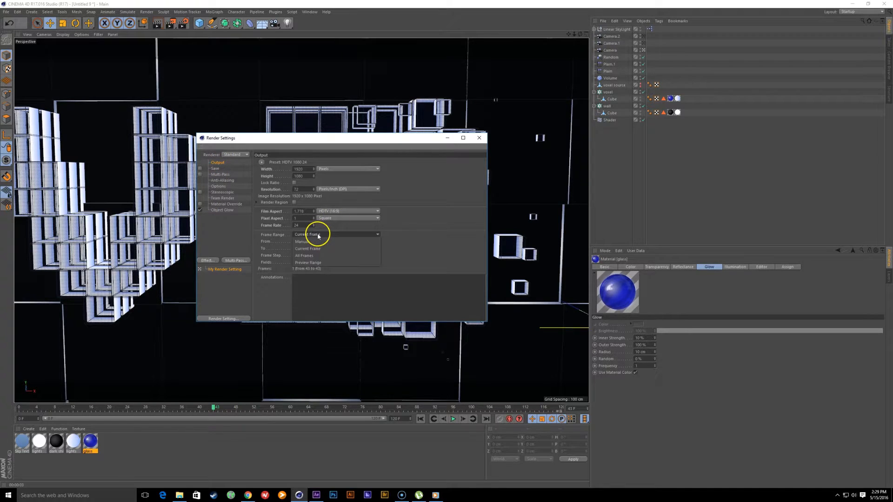
drag(302, 140, 472, 160)
click(462, 205)
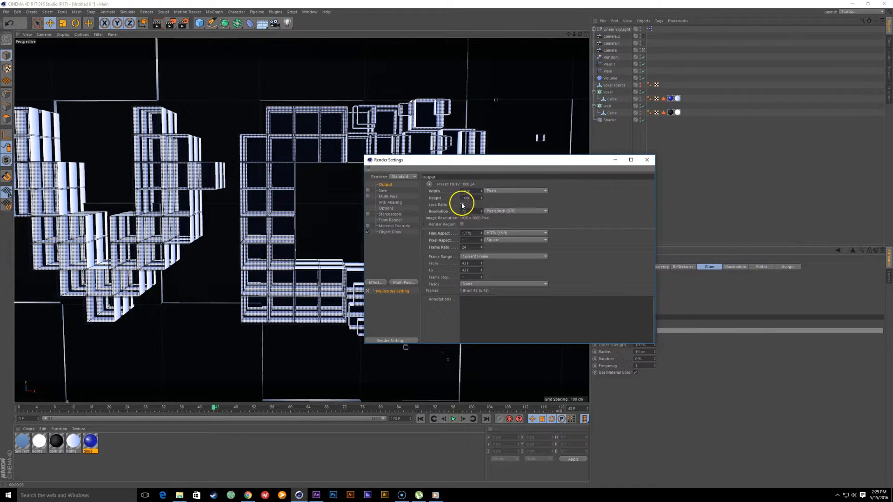
drag(475, 197, 337, 177)
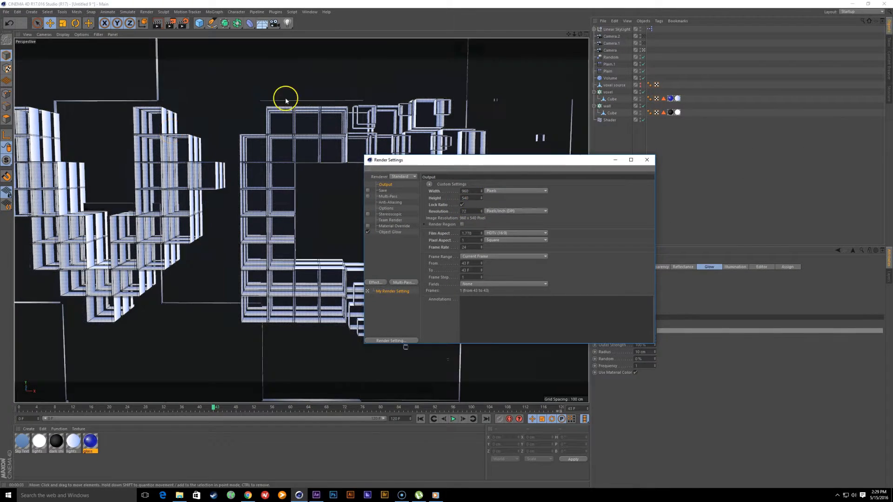
drag(478, 161, 646, 177)
Step: Render the current frame to the Picture Viewer and examine the glow on the voxel text
key(shift+r)
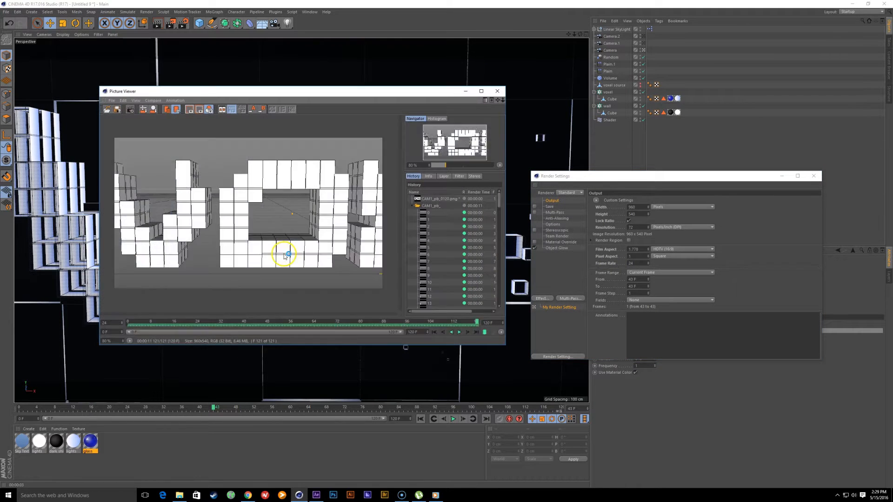
drag(254, 96, 475, 131)
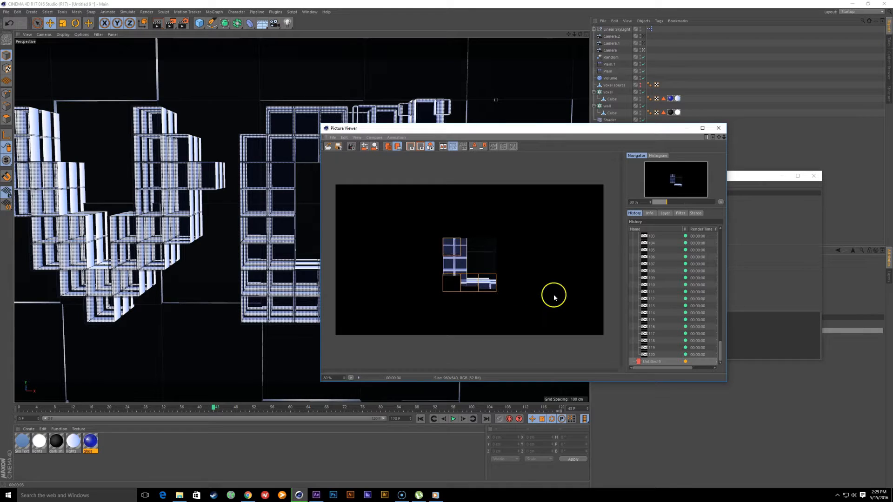
scroll(512, 261, up, 1)
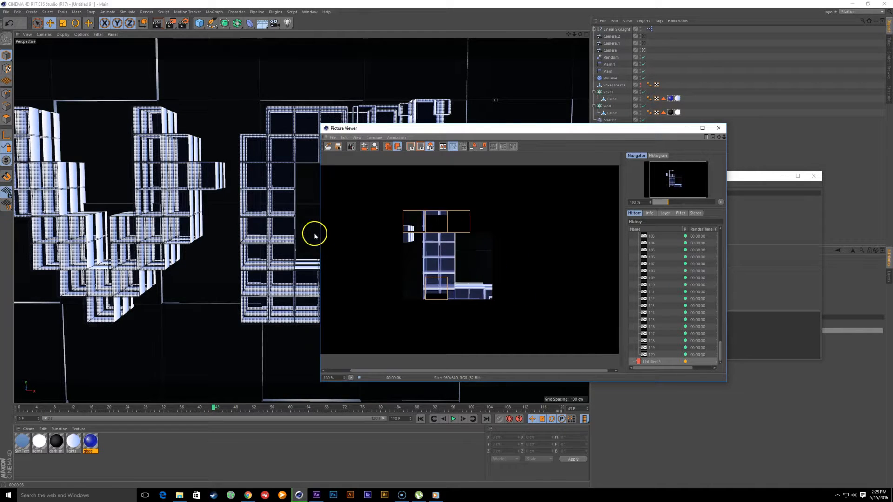
drag(319, 191, 182, 175)
drag(391, 113, 391, 72)
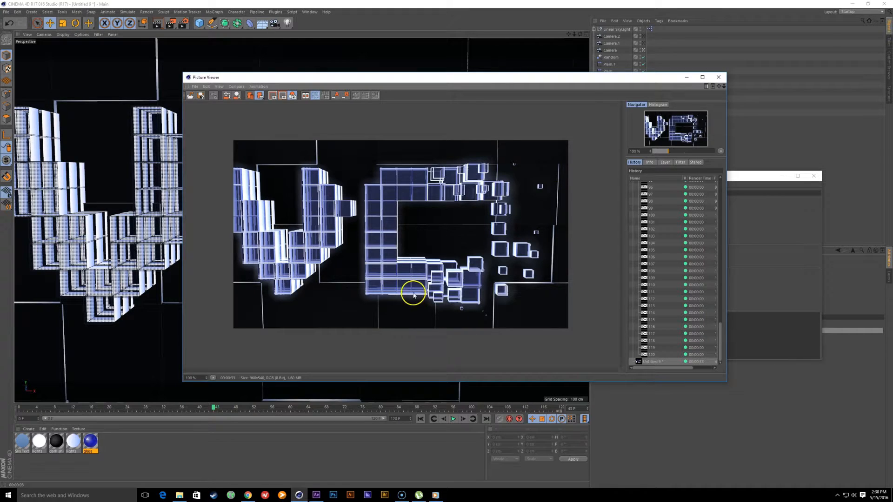
drag(462, 79, 309, 61)
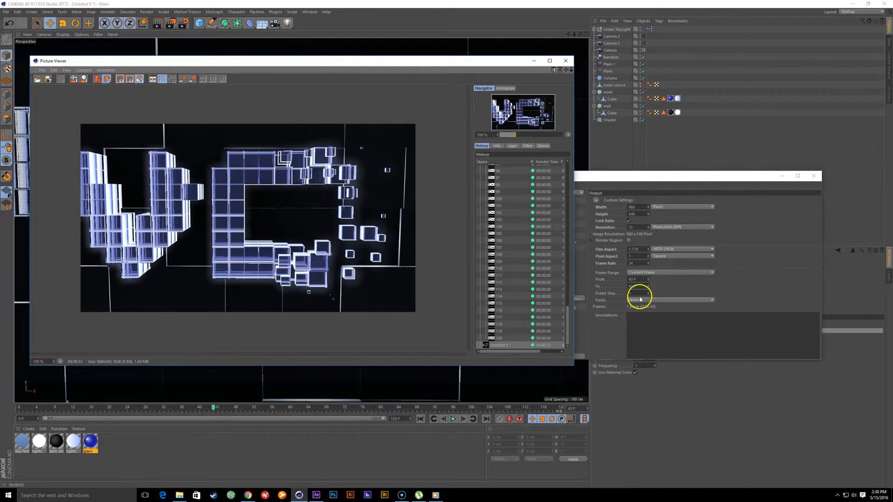
Step: Reduce the glass material's glow to 5% Inner Strength and 50% Outer Strength
click(670, 98)
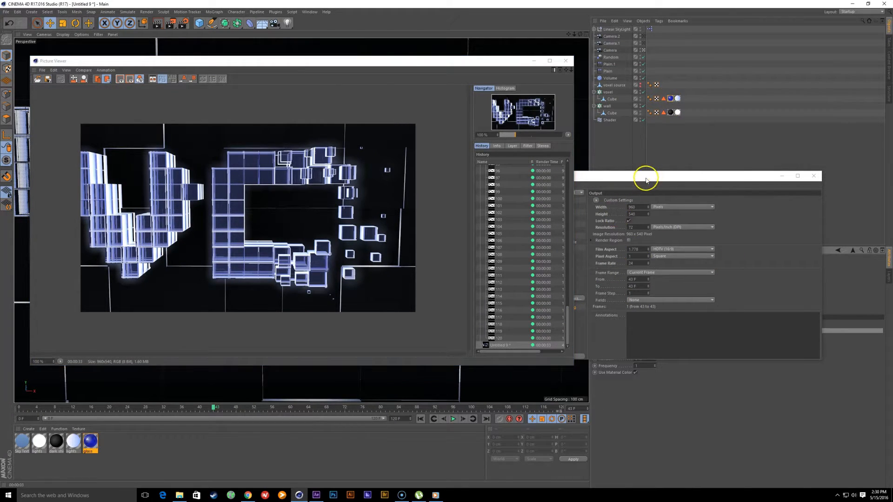
drag(645, 171, 453, 122)
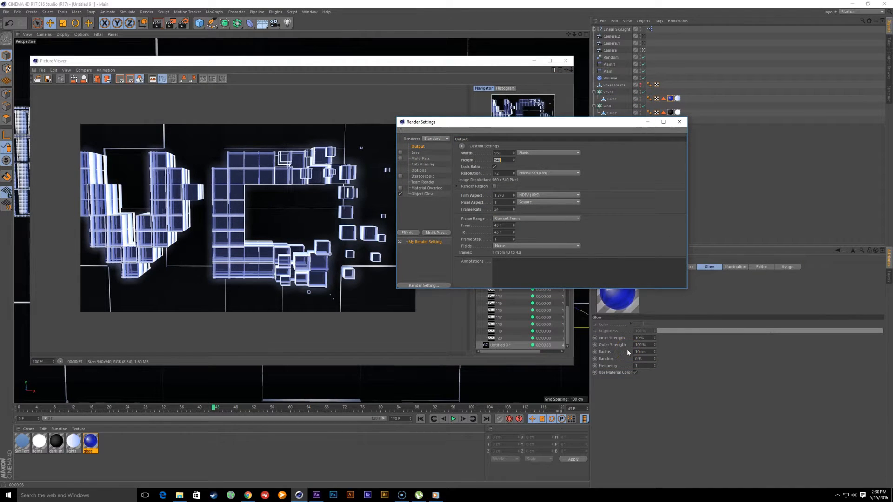
click(644, 345)
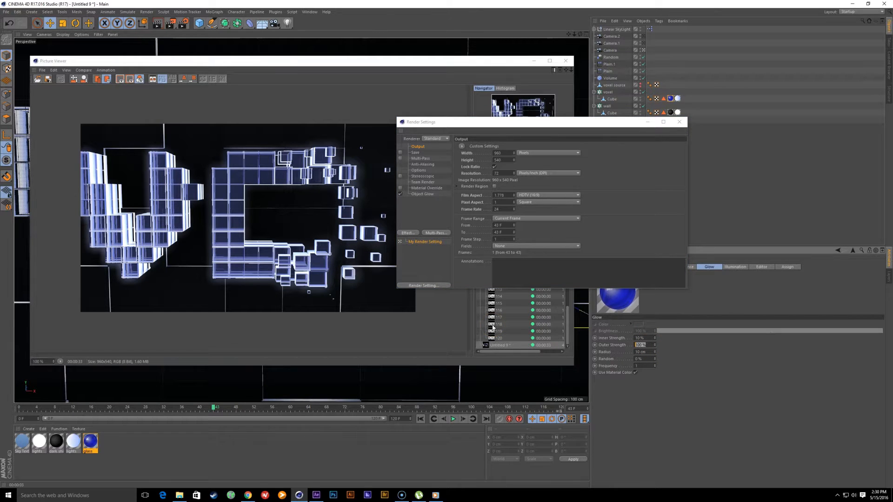
click(649, 338)
Step: Go to frame 101 and move the Picture Viewer and Render Settings windows clear of the material settings
drag(248, 56, 358, 74)
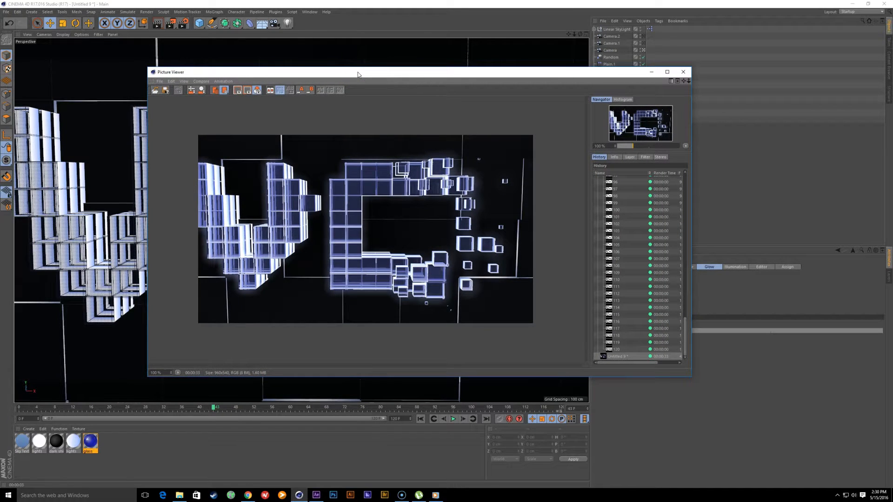
drag(214, 408, 475, 442)
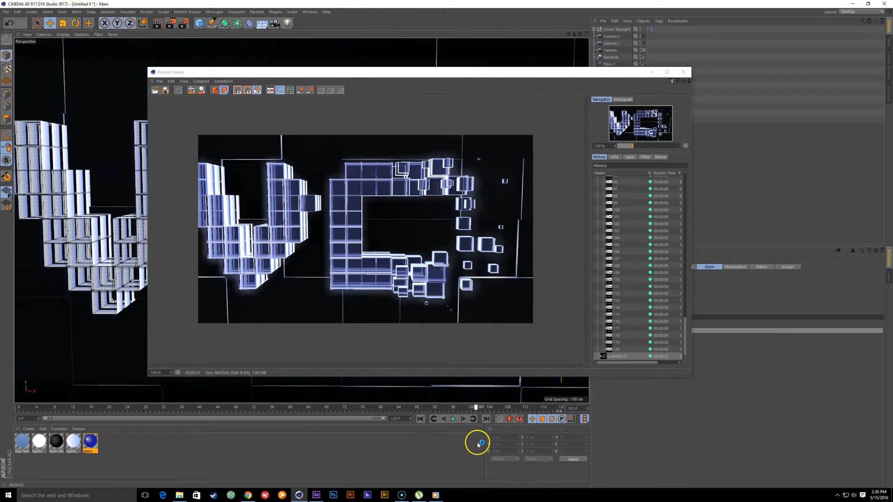
drag(506, 74, 390, 53)
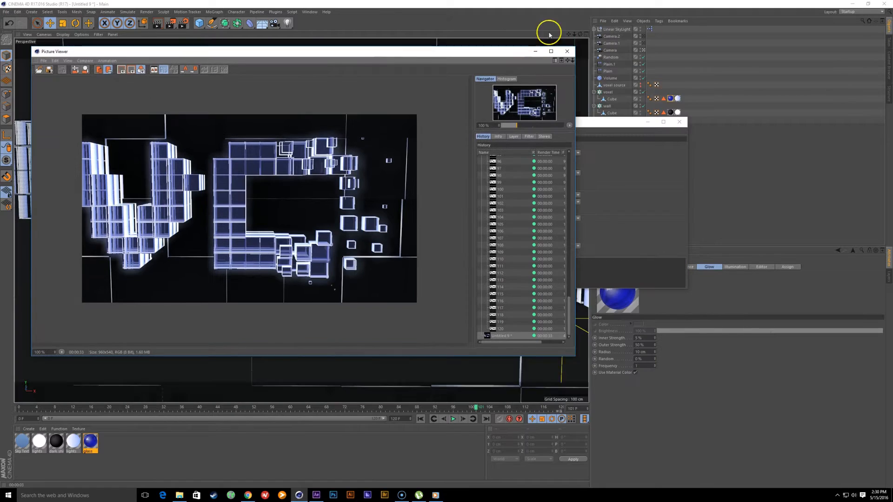
drag(620, 123, 461, 227)
Step: Remove the Default Specular layer from the glass material's reflectance
click(675, 98)
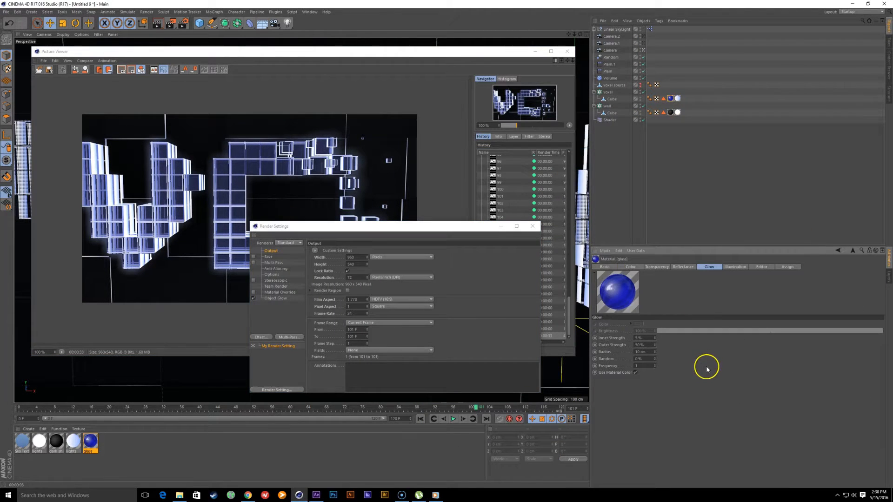
click(663, 267)
click(683, 267)
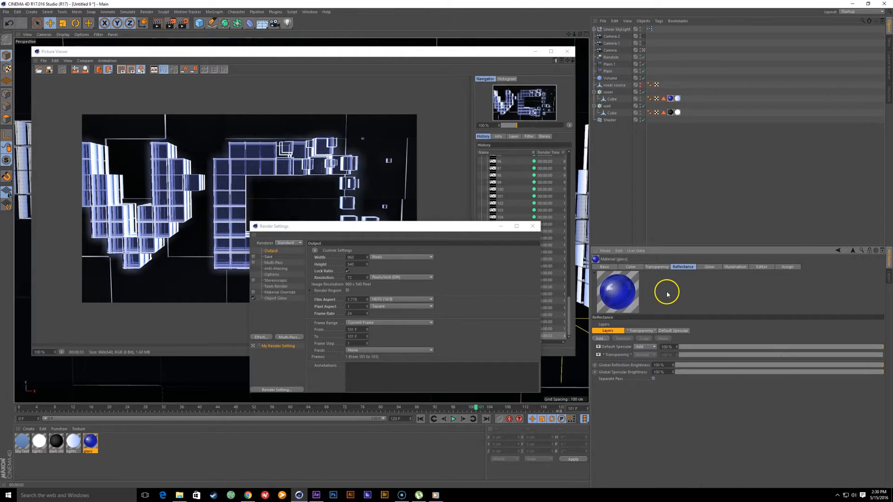
click(605, 266)
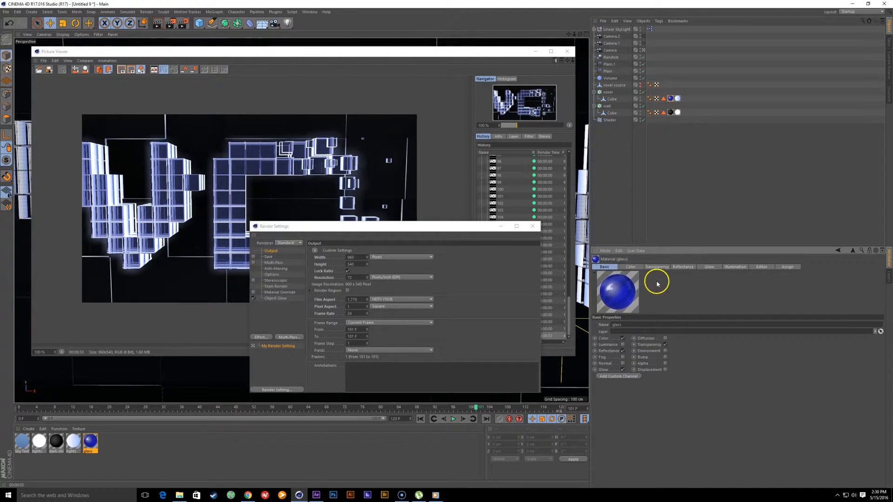
click(685, 268)
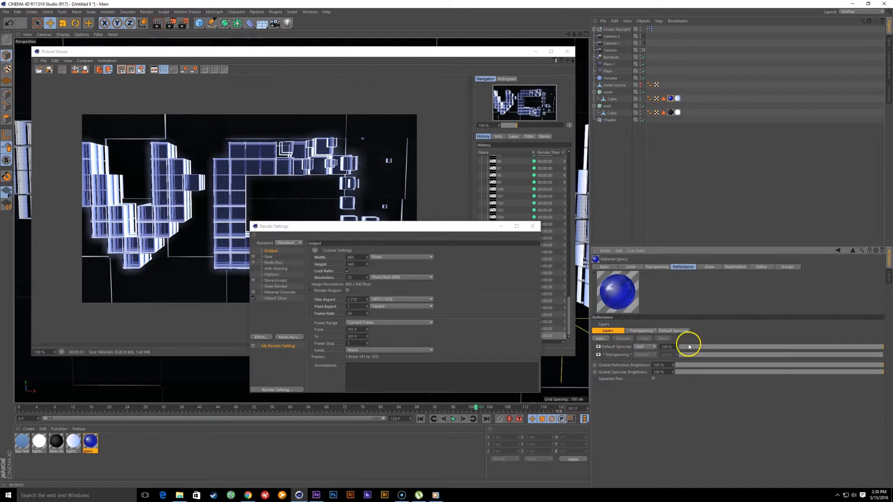
click(625, 348)
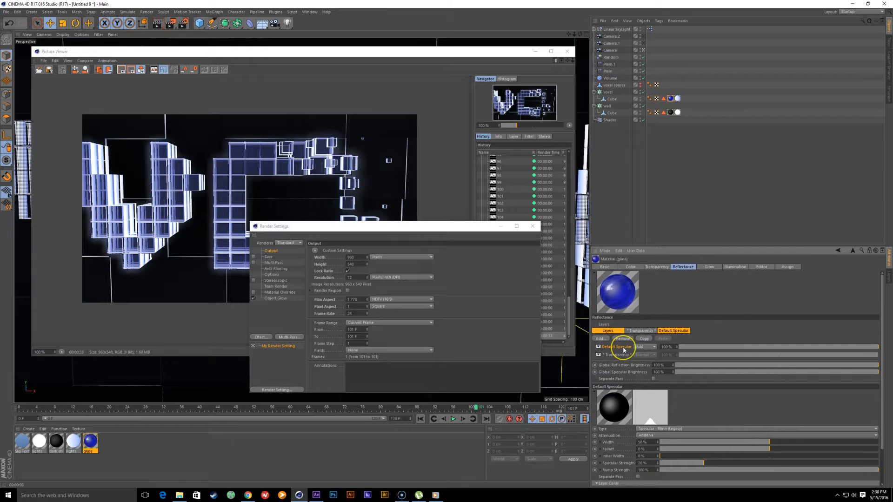
click(622, 339)
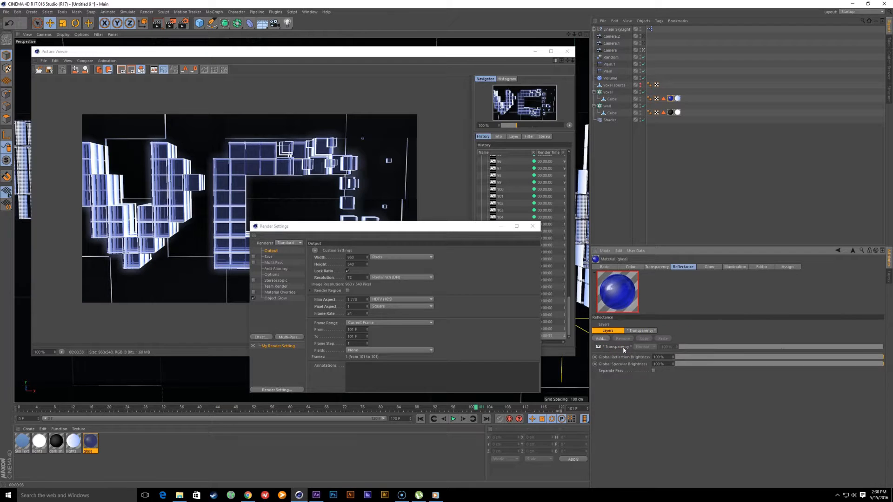
Step: Add a Beckmann layer to the glass material's reflectance with Dielectric Fresnel, the Glass preset and 38% Reflection Strength
click(600, 339)
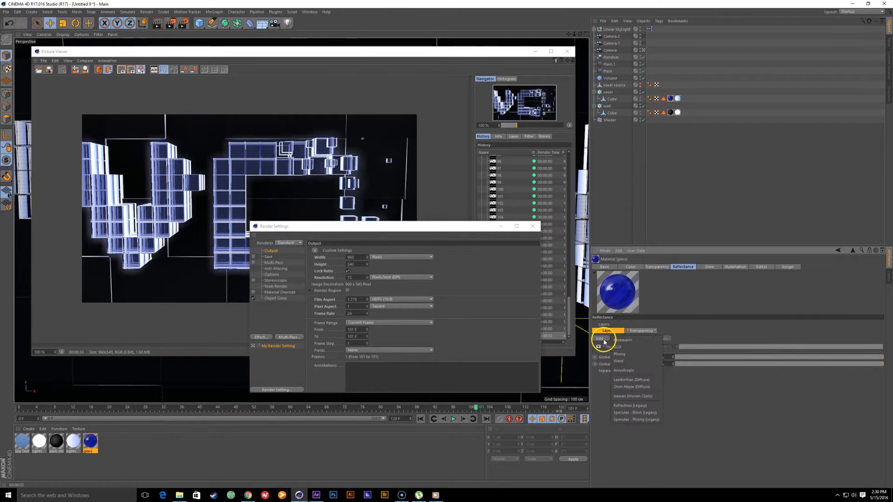
click(632, 340)
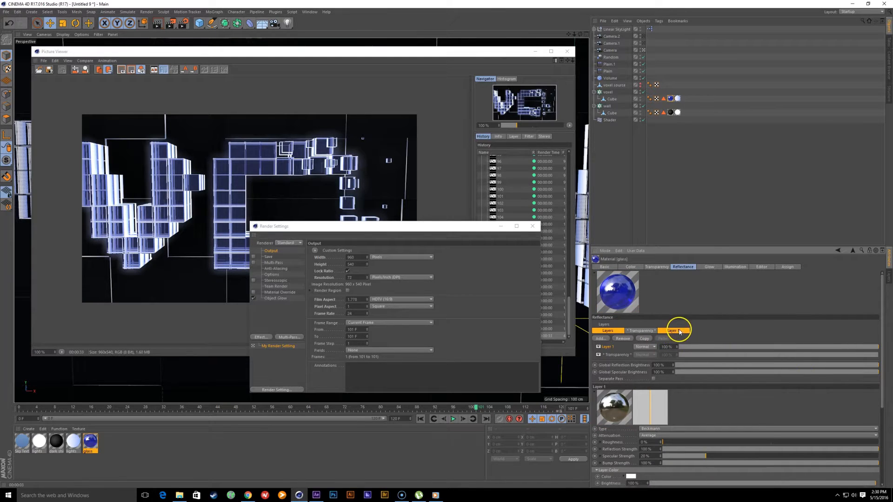
drag(883, 391, 879, 454)
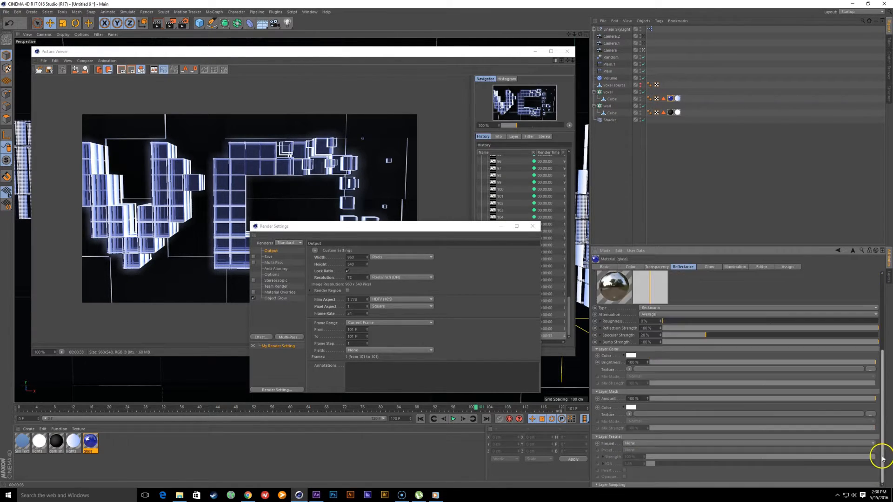
click(644, 443)
click(646, 460)
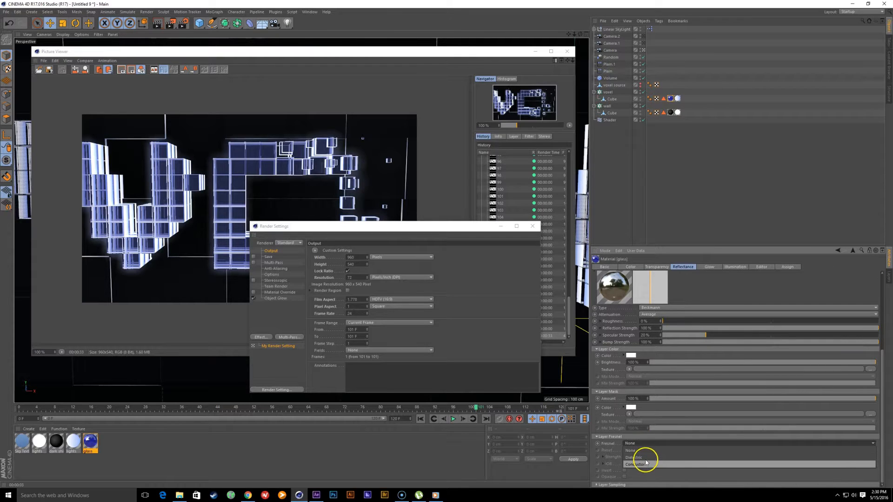
click(653, 451)
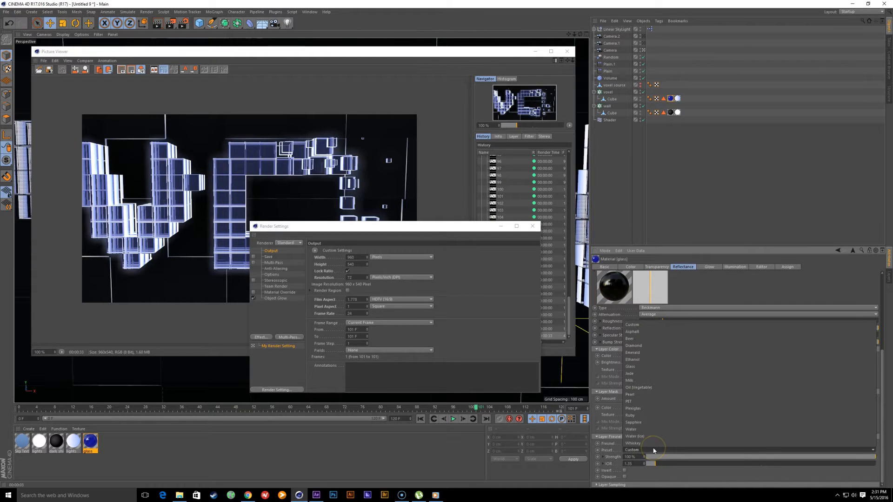
click(640, 367)
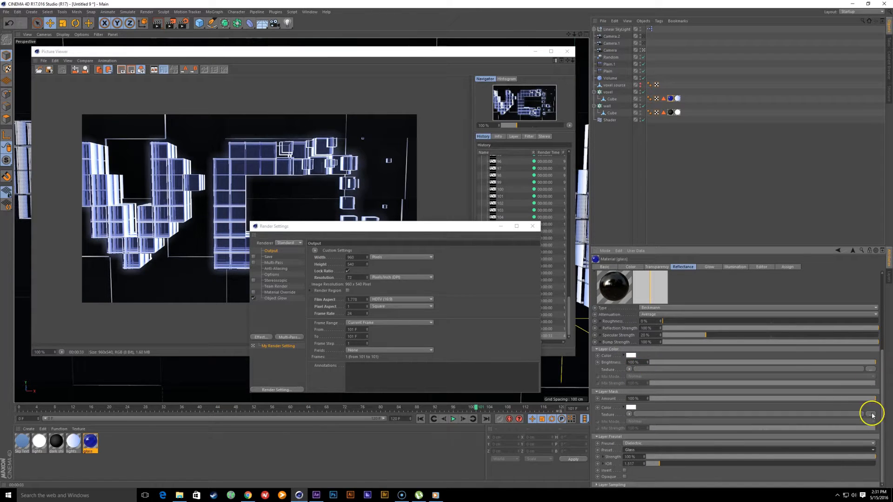
drag(880, 426, 882, 361)
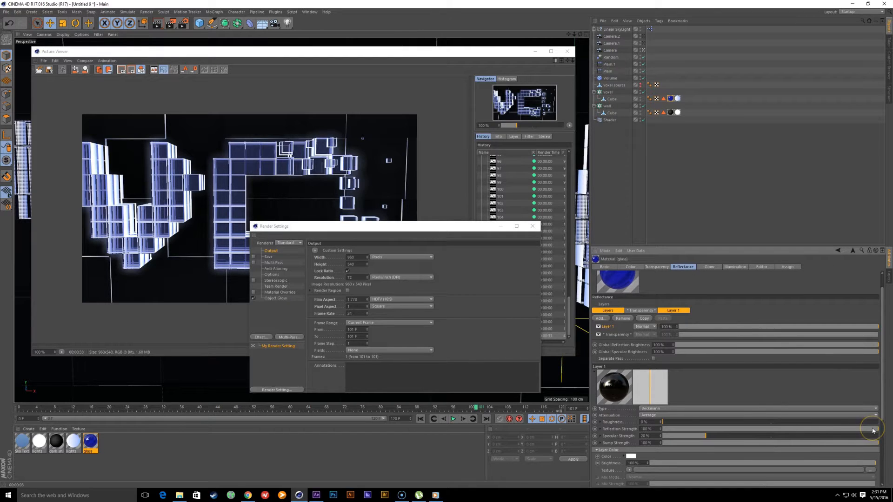
drag(863, 432, 745, 431)
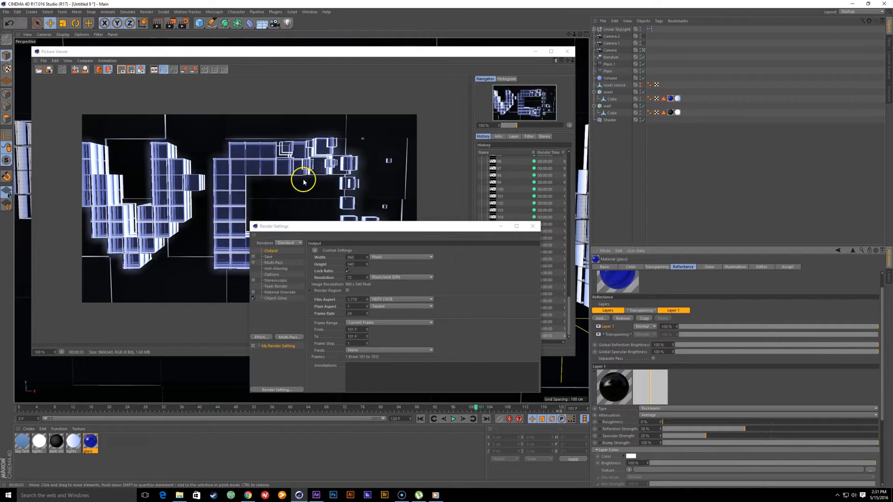
Step: Move the Render Settings and Picture Viewer windows off the text and render a preview in the viewport to check the reflections
drag(304, 229, 522, 217)
drag(226, 53, 559, 105)
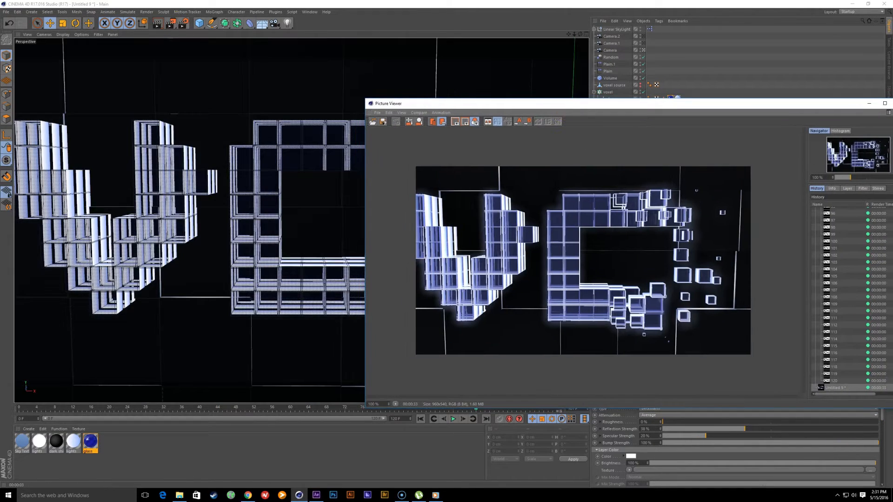
double_click(179, 4)
double_click(233, 18)
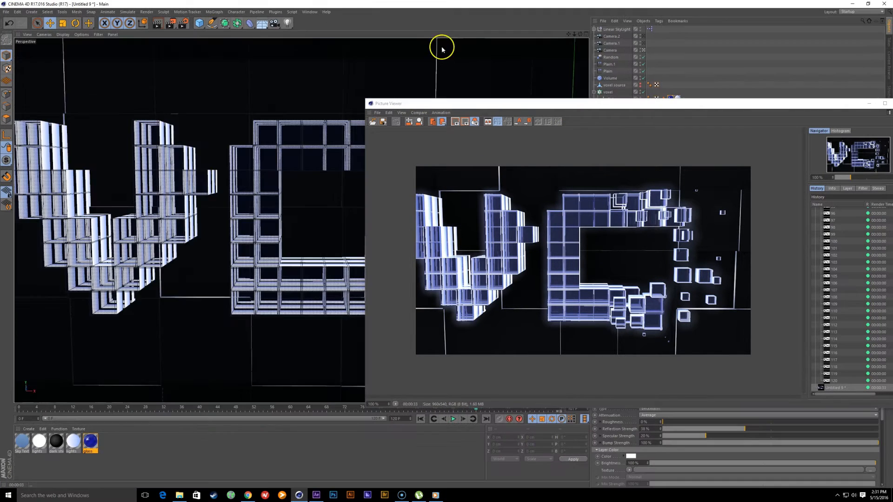
drag(498, 103, 329, 80)
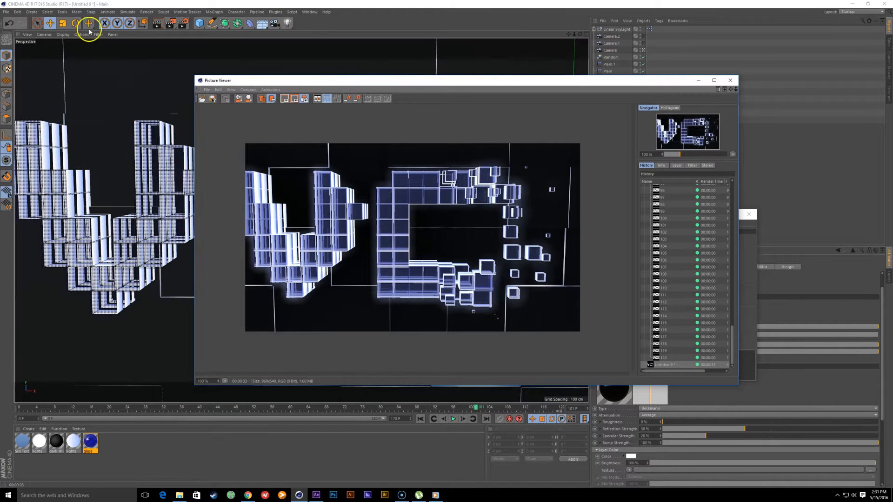
click(219, 91)
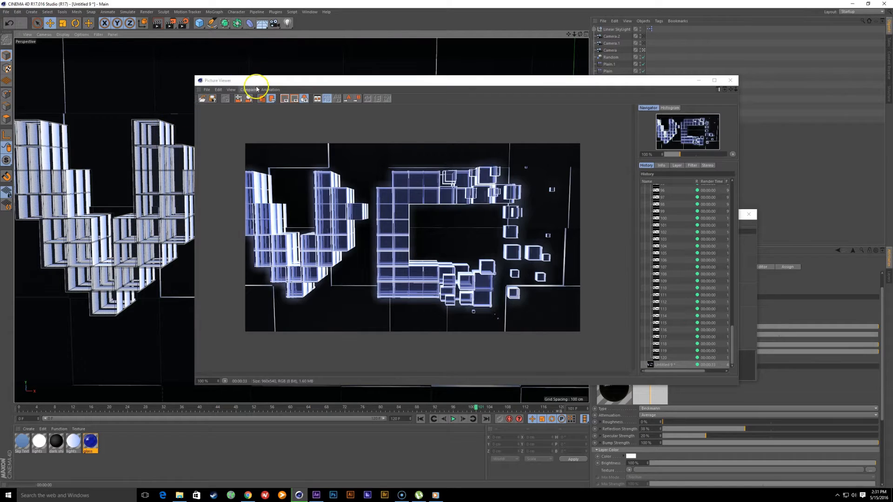
drag(258, 80, 621, 120)
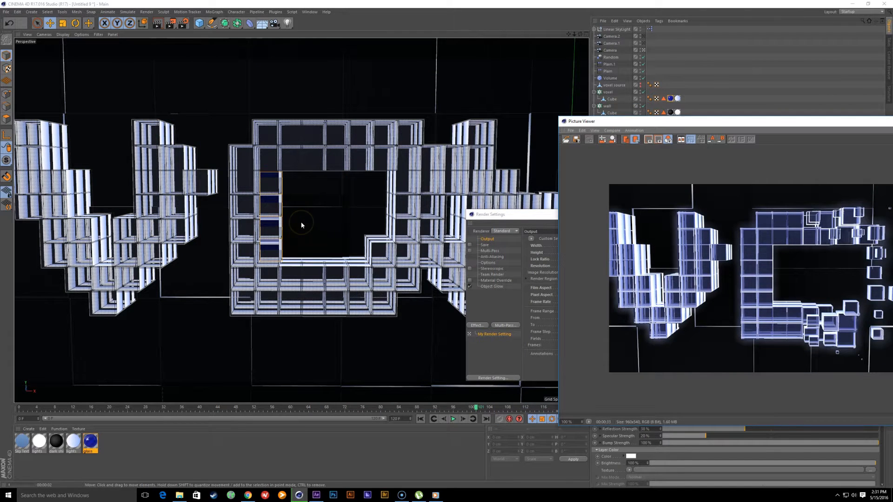
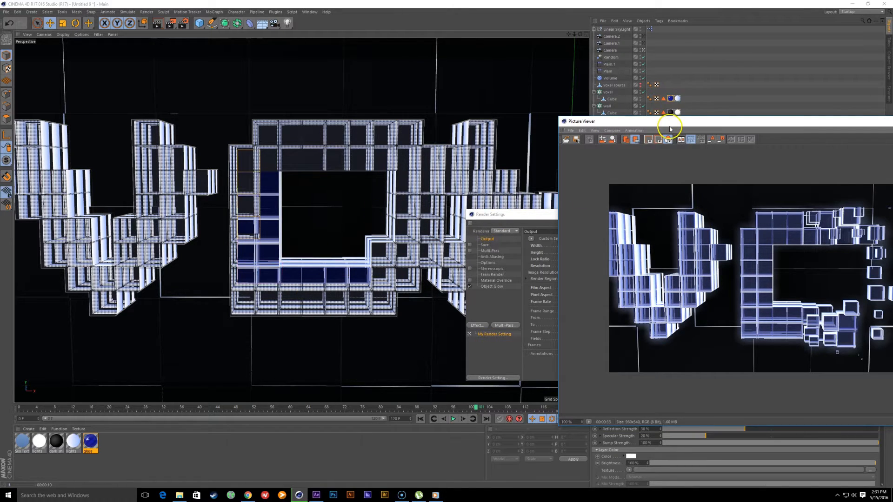
Step: Bring the Picture Viewer and Render Settings windows back over the viewport, with the render still visible and no render setting selected
drag(665, 120, 239, 96)
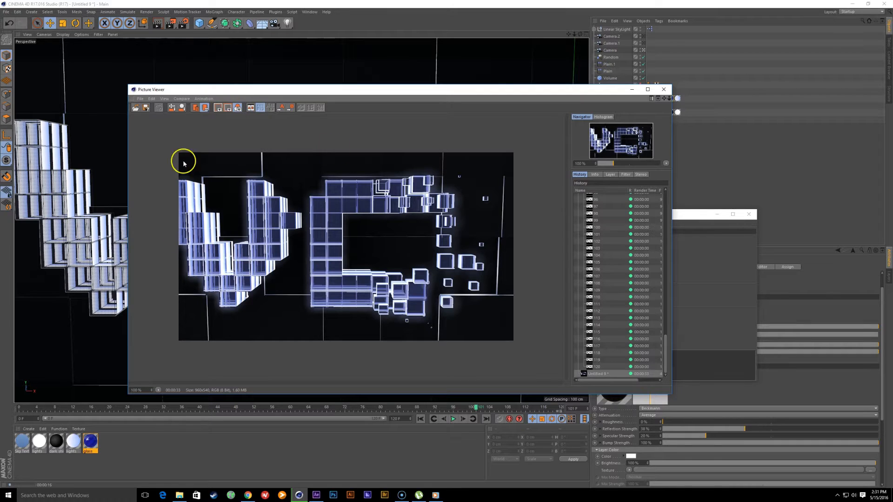
mouse_move(348, 88)
mouse_down()
mouse_move(452, 121)
mouse_move(347, 71)
mouse_up()
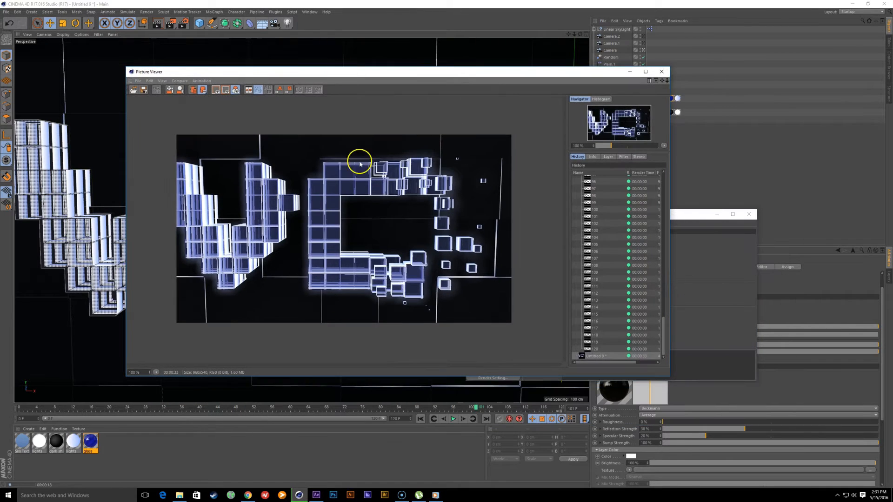
drag(419, 74, 290, 71)
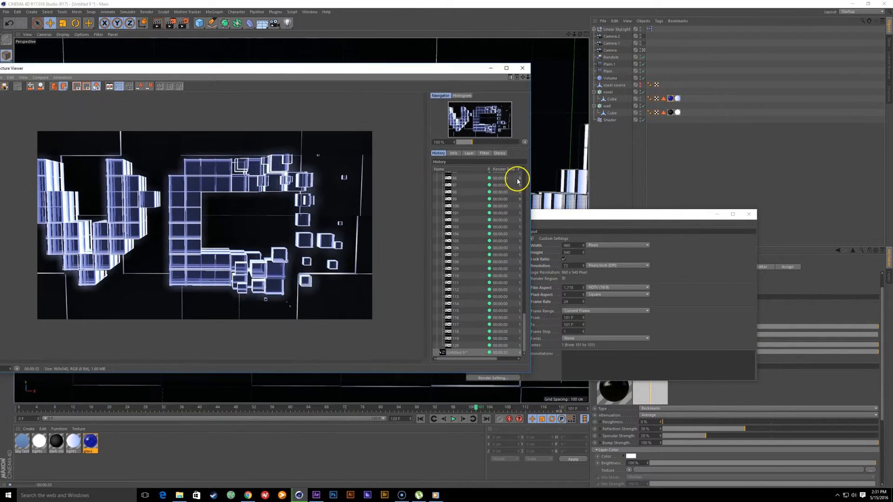
drag(592, 209, 495, 184)
click(471, 226)
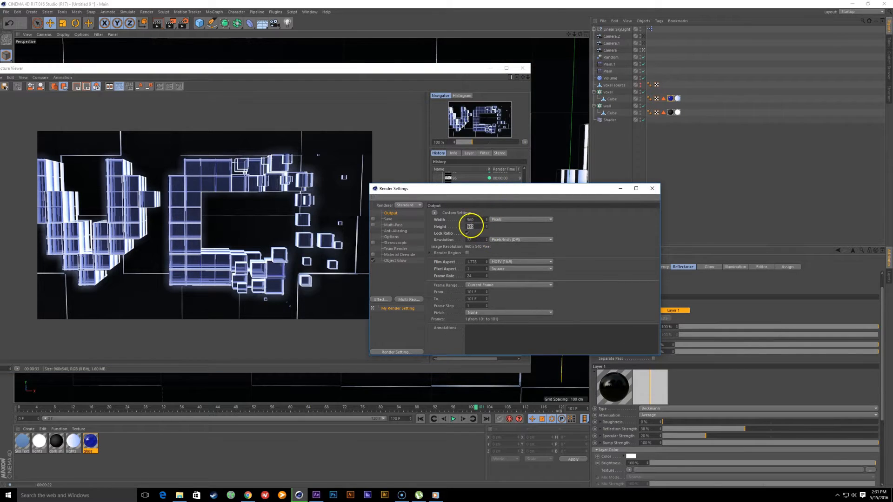
click(386, 268)
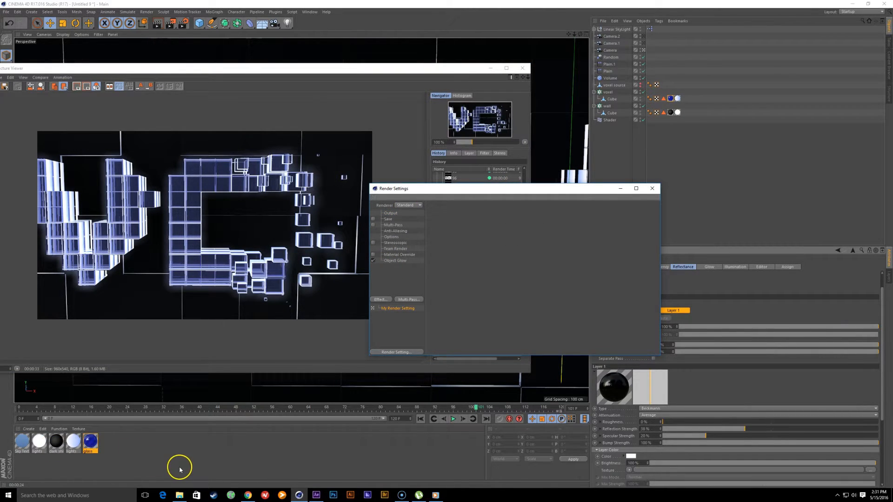
Step: Create a new material with only the Luminance channel enabled and apply it to the Cubes under voxel and wall
double_click(147, 453)
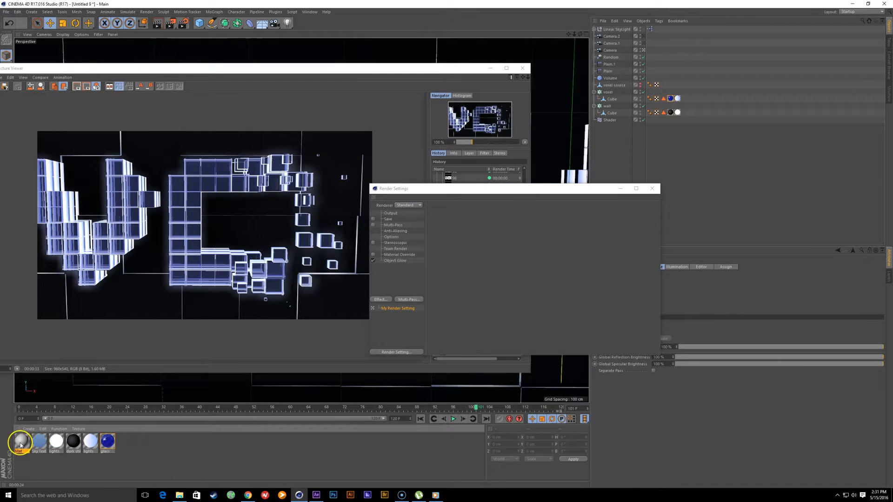
drag(528, 189, 341, 145)
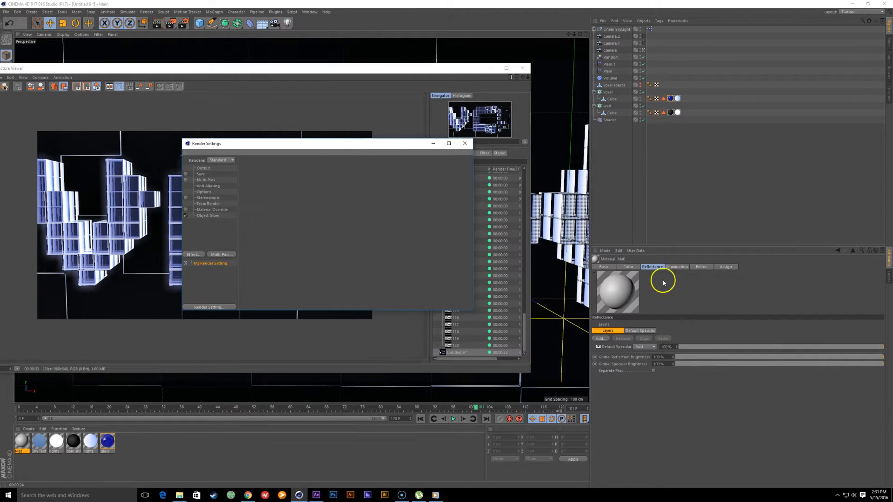
click(603, 267)
click(622, 344)
click(622, 339)
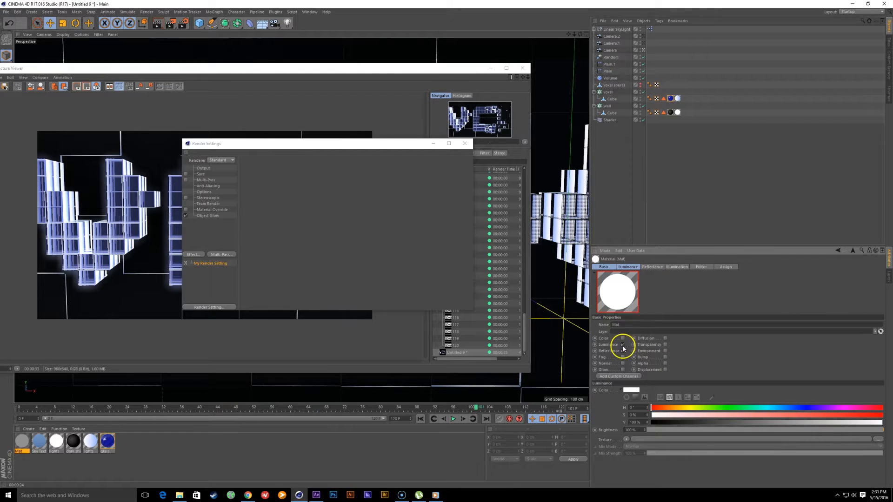
click(623, 351)
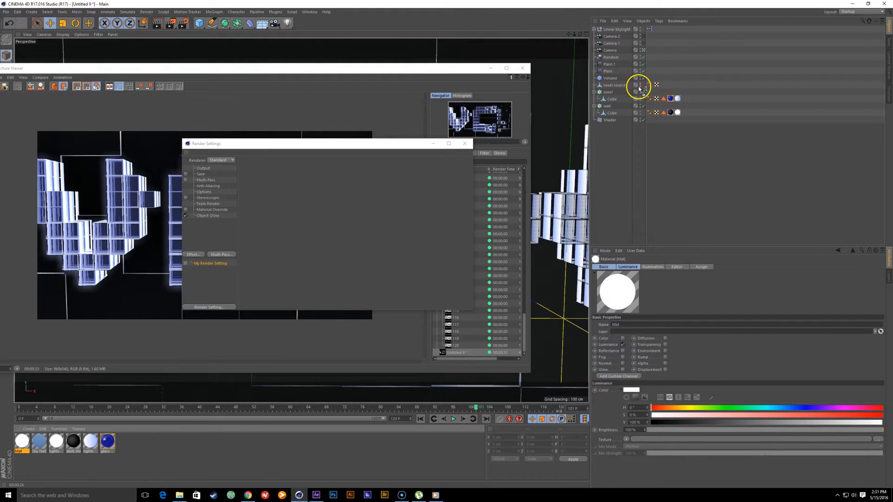
drag(636, 97, 614, 99)
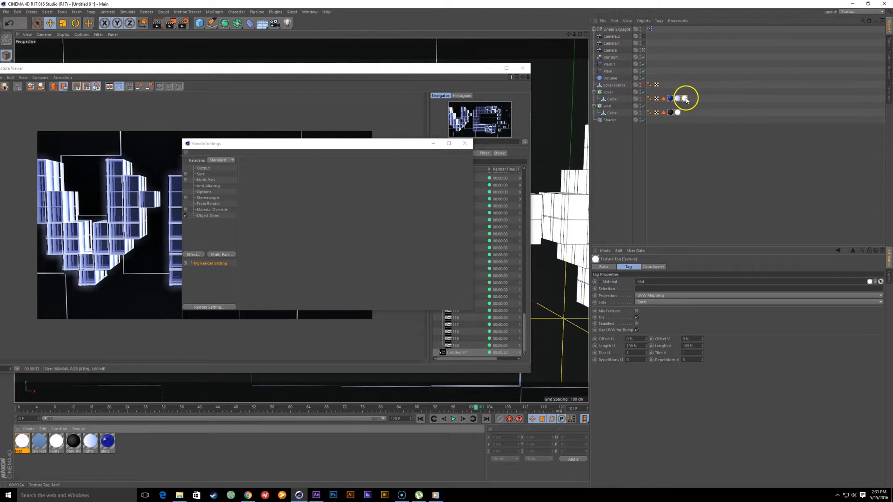
drag(685, 98, 686, 113)
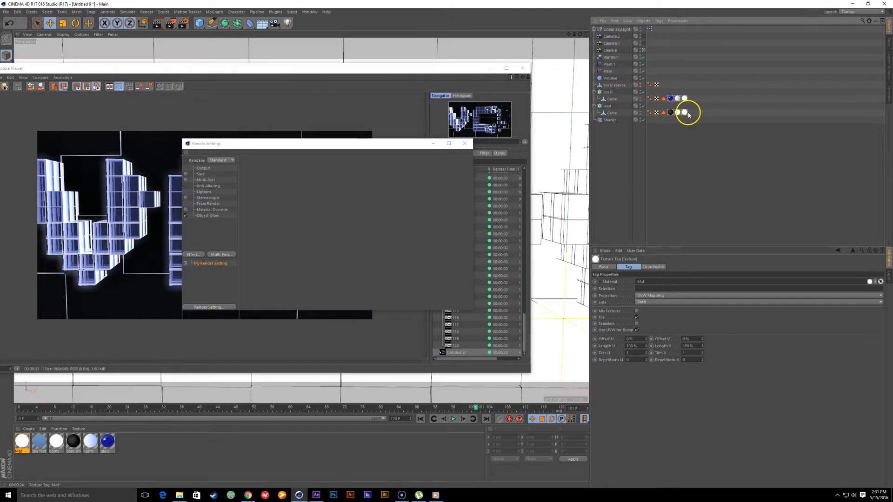
Step: Turn off the standard lights and the GI light in the Linear SkyLight controls
click(618, 30)
click(646, 354)
click(646, 360)
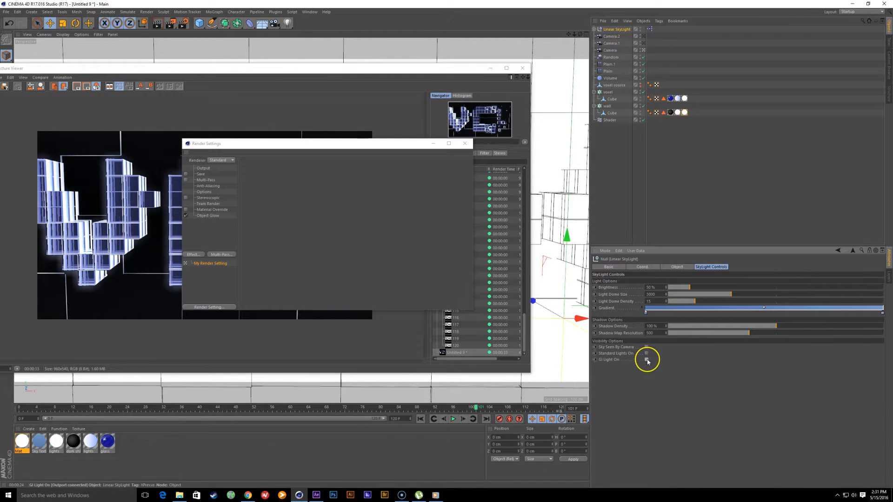
Step: Add the Ambient Occlusion effect to the render settings and render the current frame to the Picture Viewer
drag(350, 147, 604, 150)
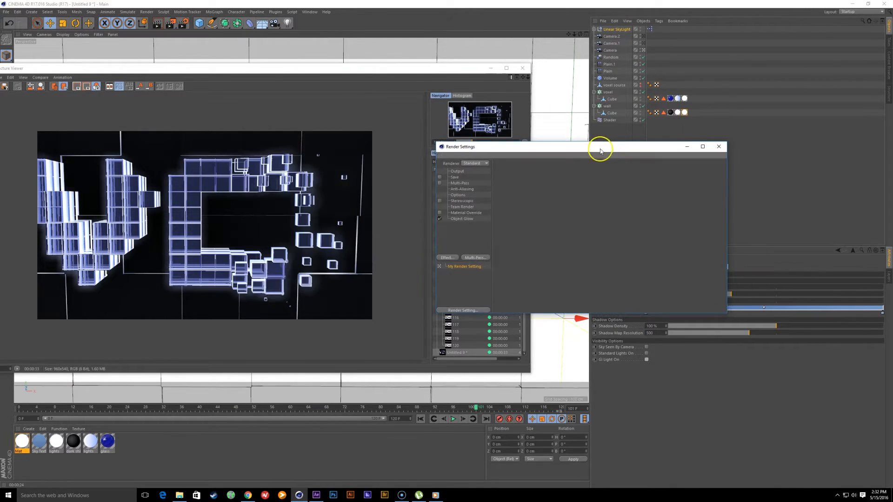
click(446, 258)
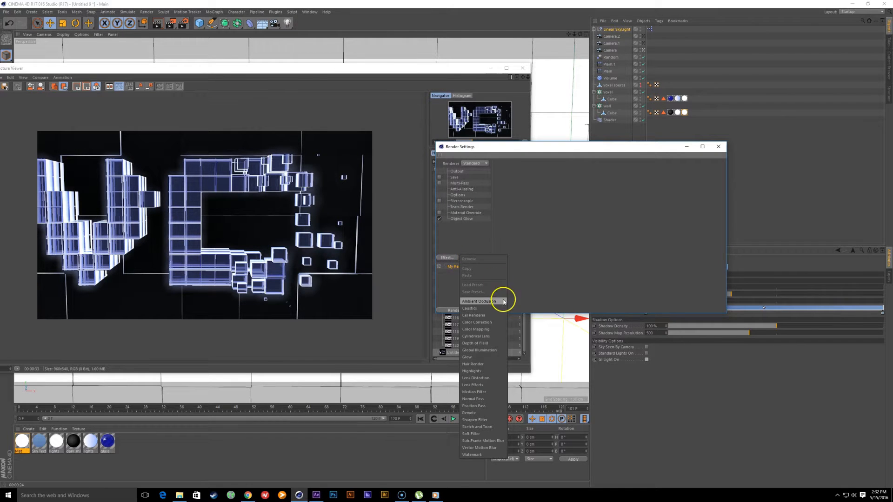
click(479, 301)
drag(351, 68, 554, 90)
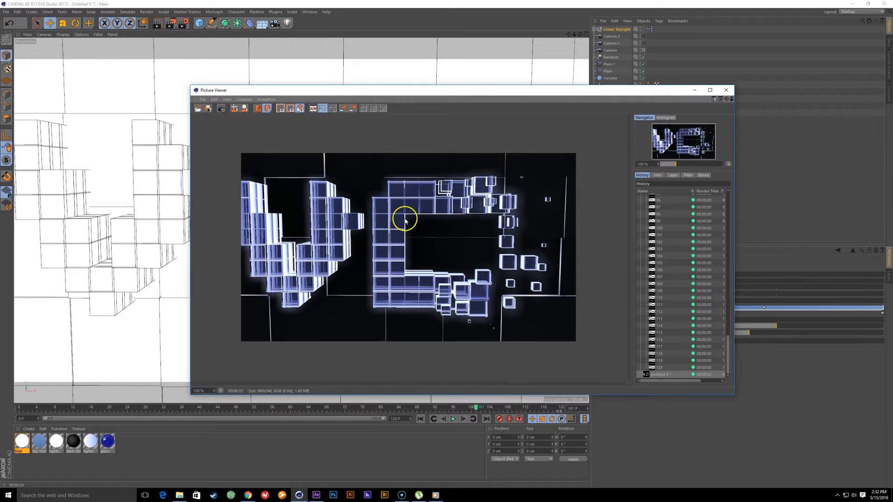
key(shift+r)
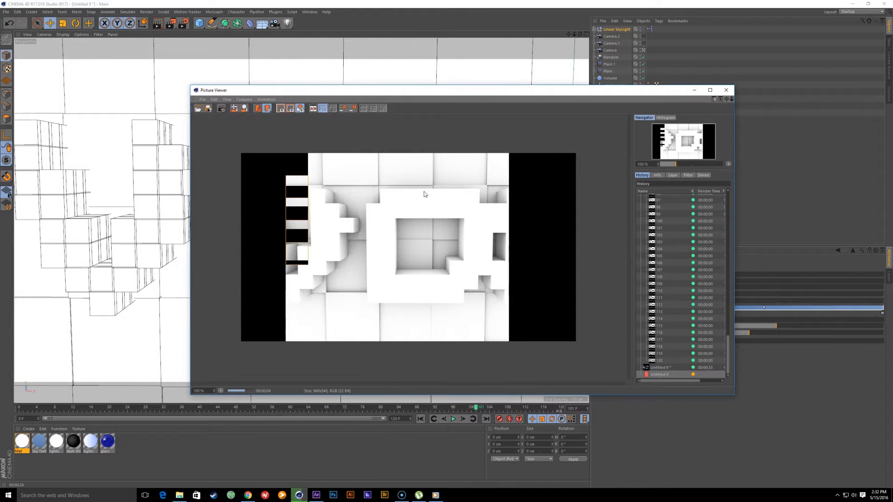
drag(514, 90, 390, 74)
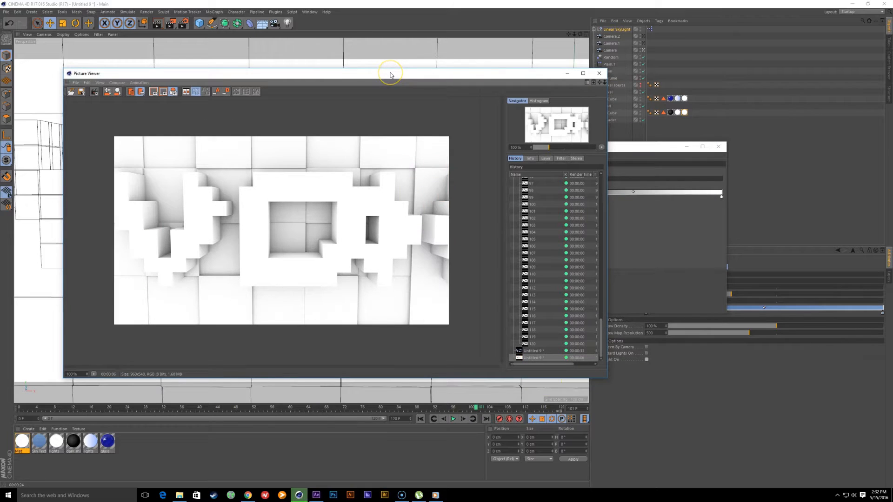
Step: Set the Ambient Occlusion Maximum Ray Length to 50 cm and render the frame again
click(672, 177)
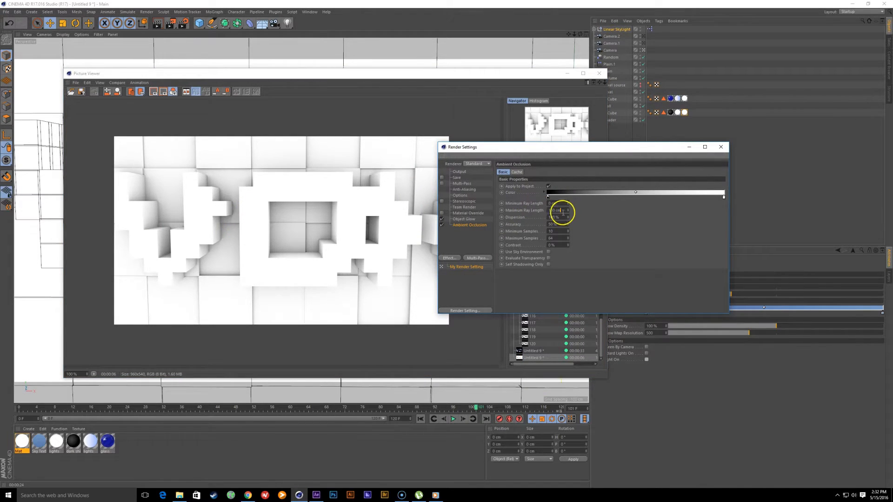
click(561, 211)
drag(268, 78, 274, 83)
key(shift+r)
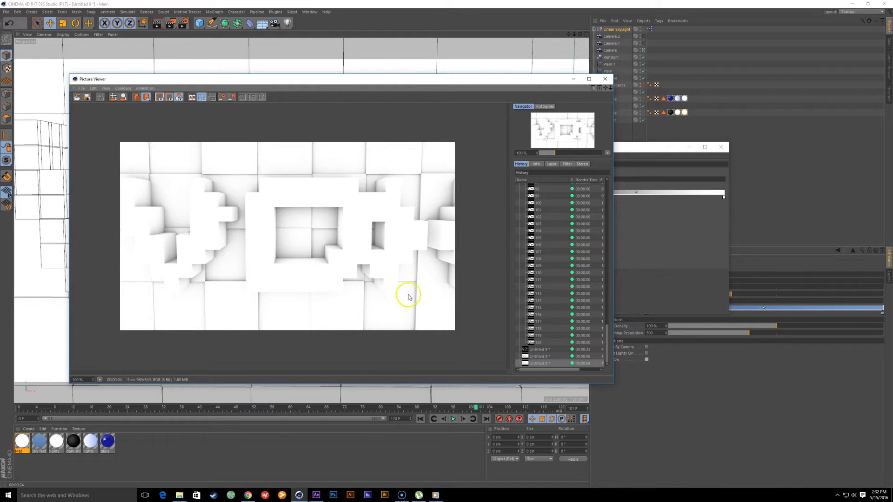
Step: Disable the Ambient Occlusion effect, add the Cel Renderer effect to the render settings, and render the current frame
click(652, 250)
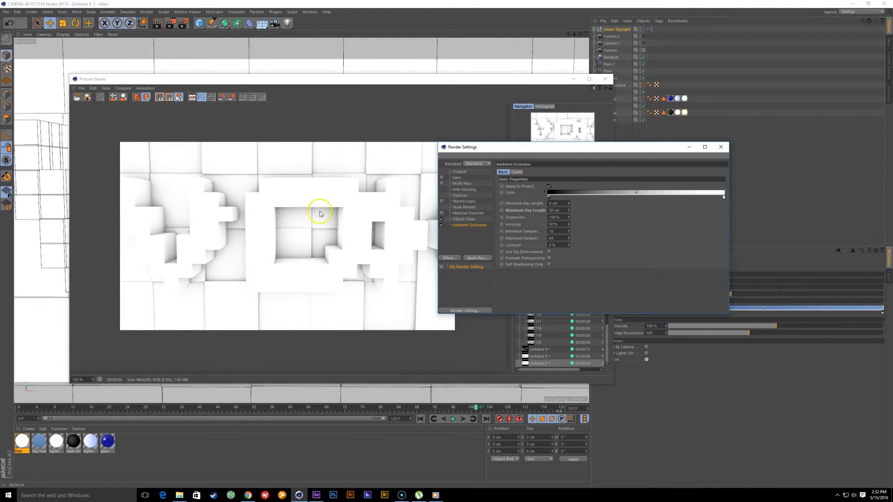
click(441, 226)
click(448, 258)
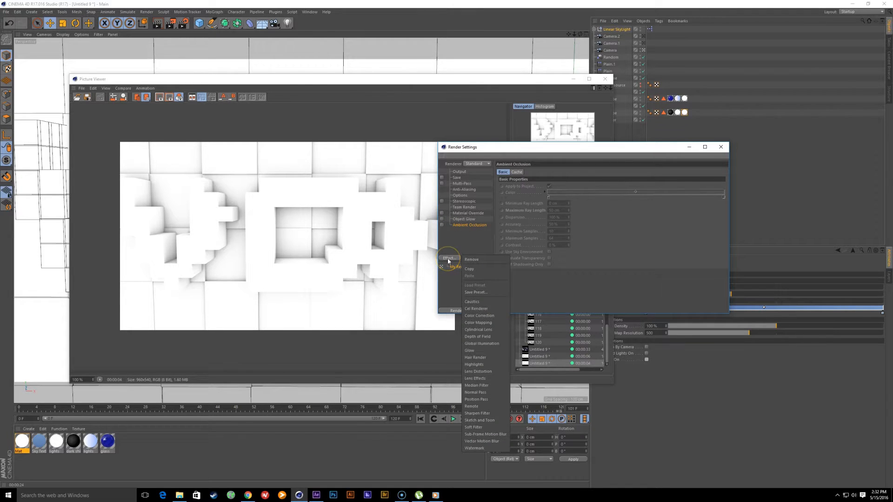
click(496, 309)
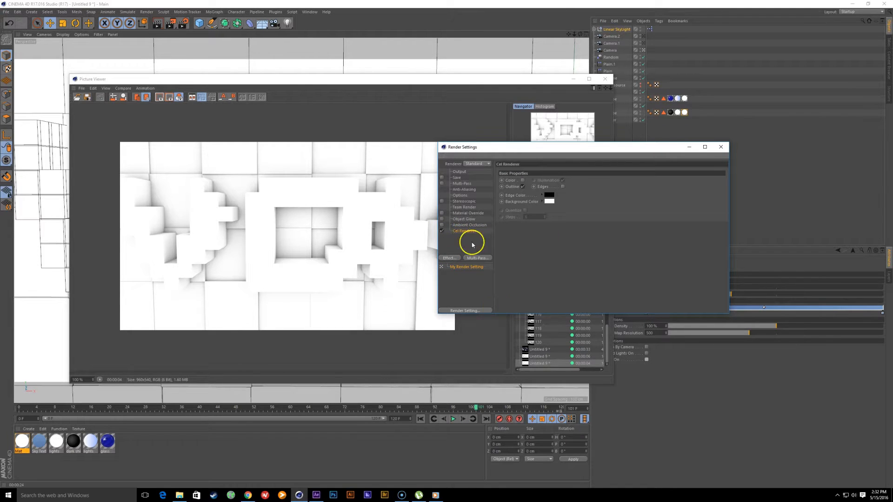
click(292, 84)
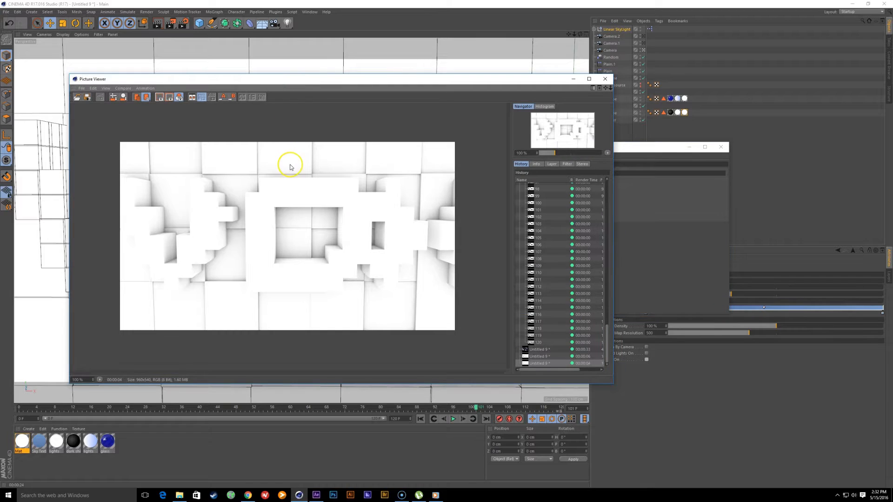
key(shift+r)
Step: Set the Cel Renderer edge color to white and its background color to black, and render the frame again
click(685, 262)
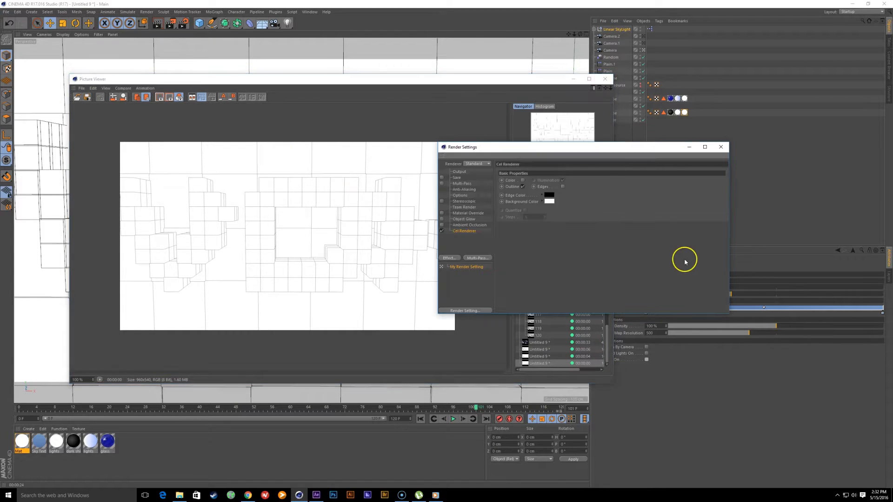
click(551, 193)
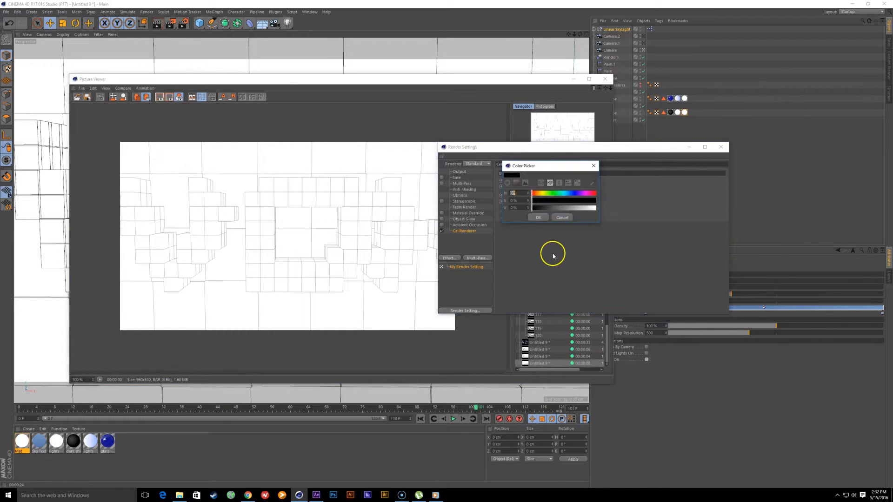
click(540, 218)
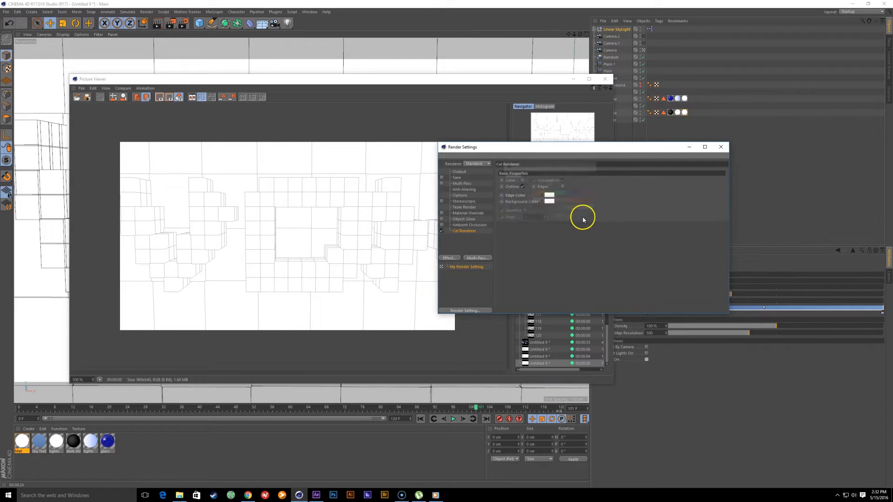
click(550, 201)
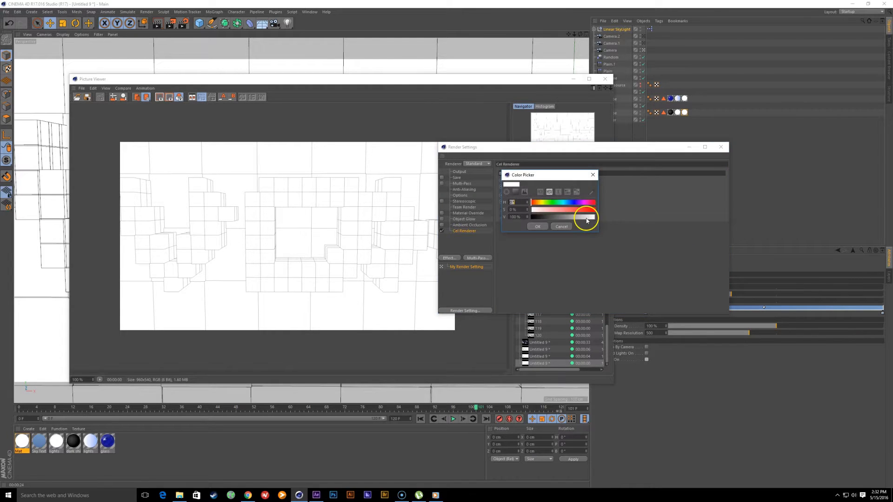
click(584, 215)
click(536, 227)
click(332, 356)
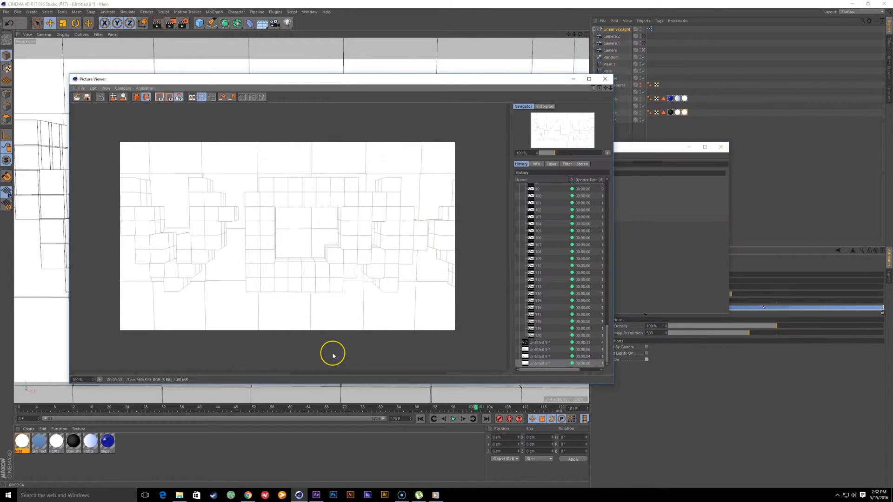
key(shift+r)
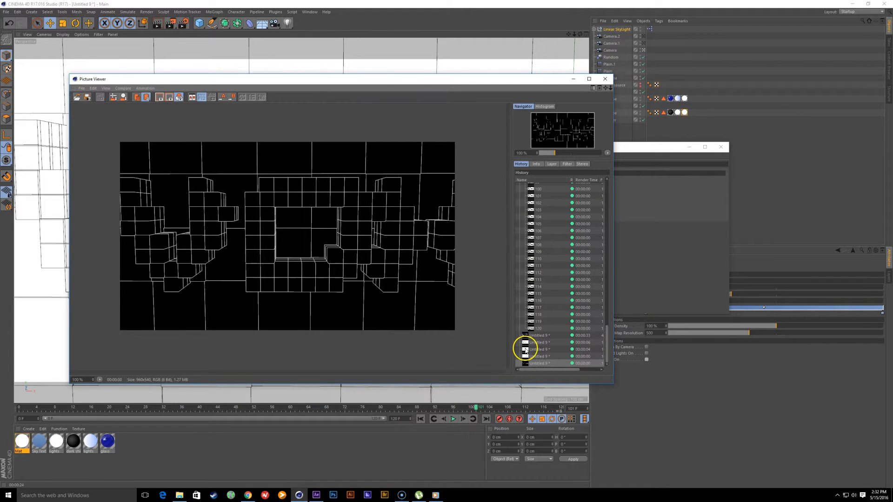
Step: Compare the beauty, ambient occlusion and cel renders in the render history, and minimize the Picture Viewer
click(541, 335)
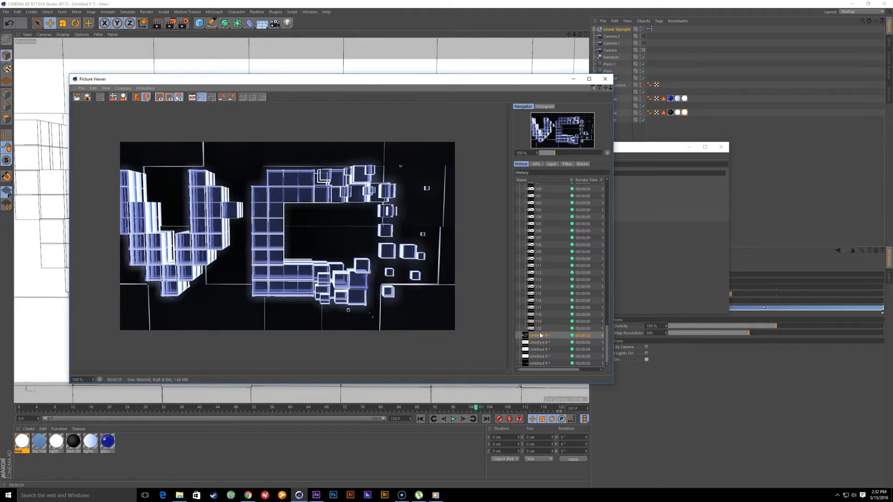
click(540, 343)
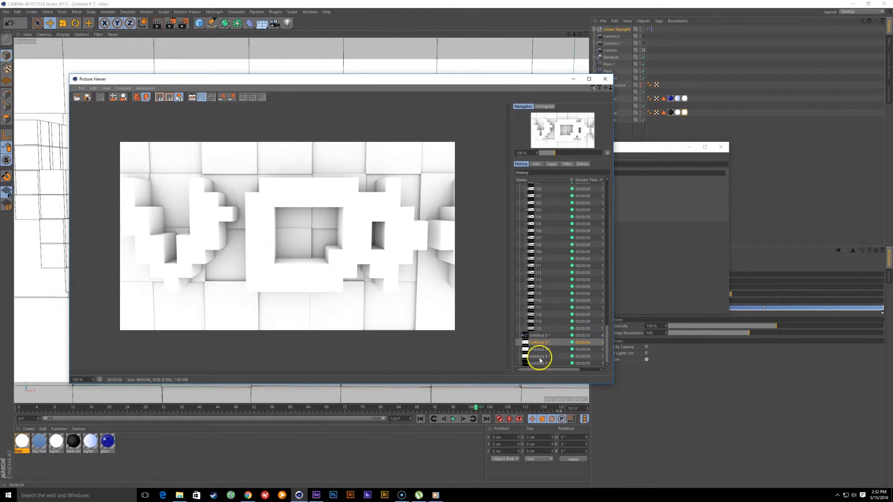
click(540, 364)
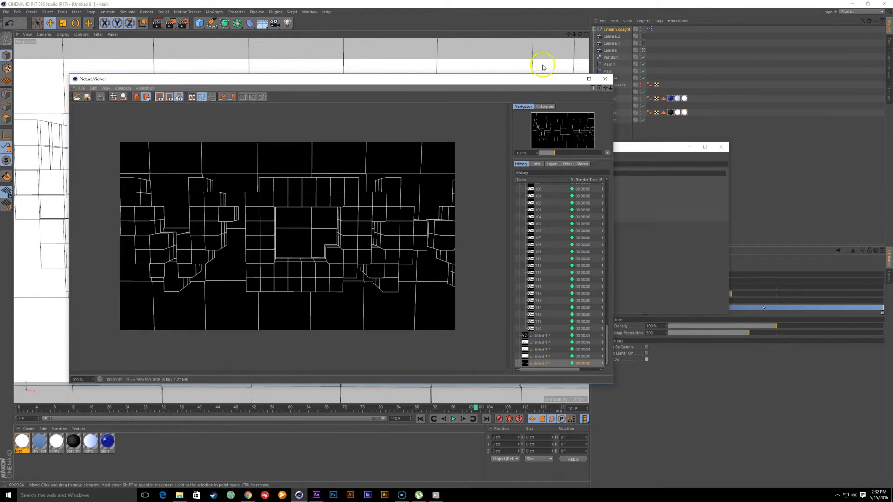
drag(494, 79, 627, 115)
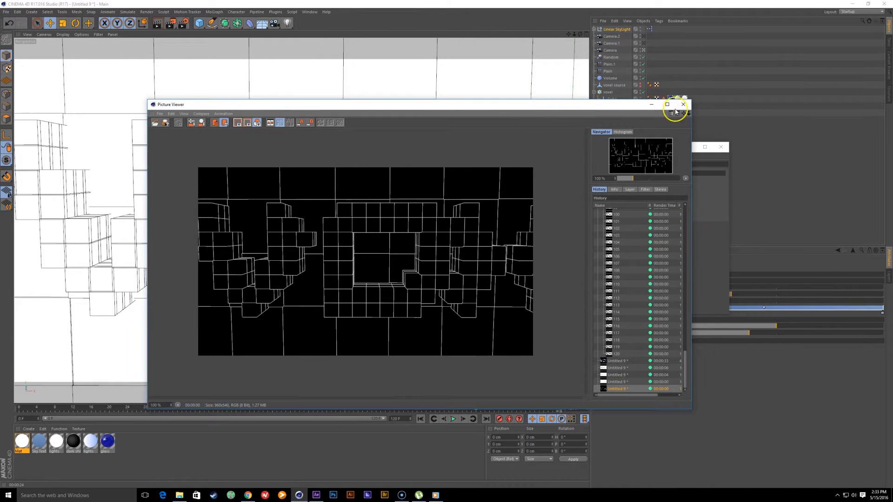
click(652, 106)
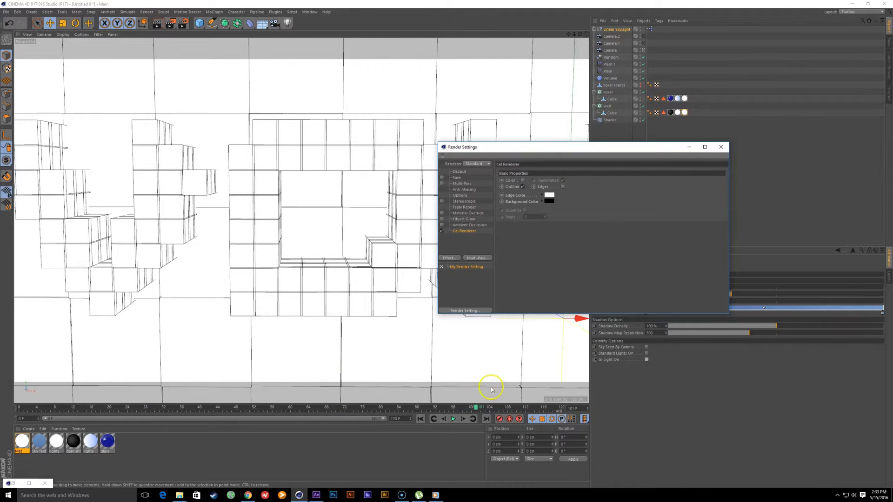
Step: Move to about frame 73 and look through Camera.1, Camera.2 and Camera in turn
drag(475, 408, 349, 350)
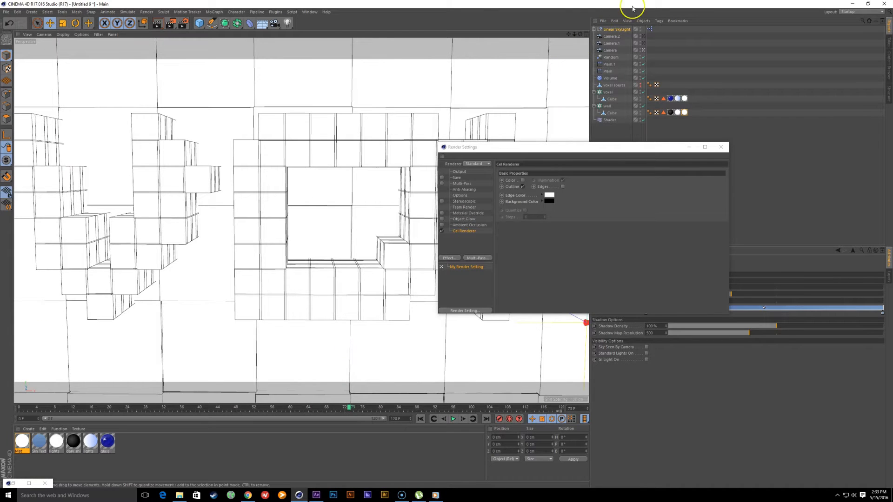
drag(564, 145, 590, 165)
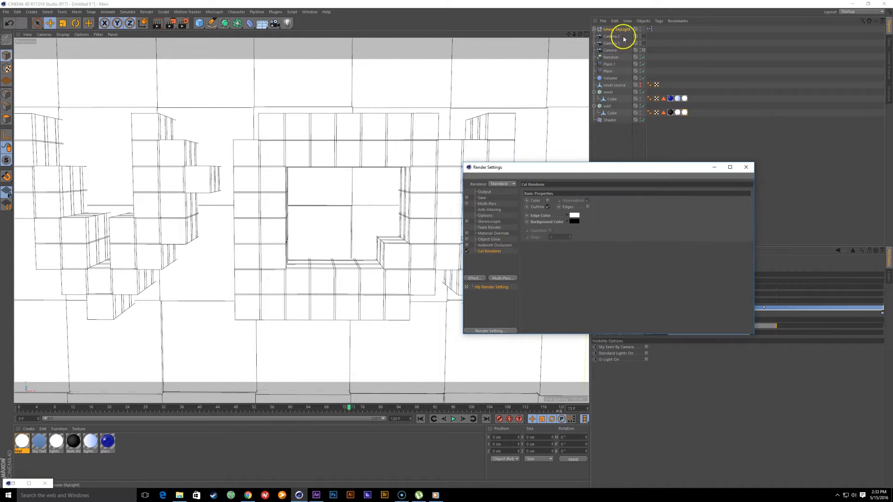
click(609, 49)
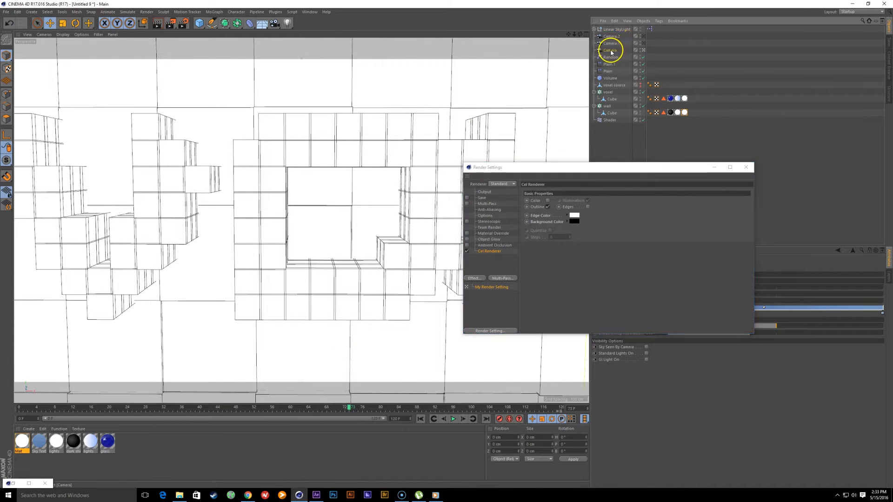
click(644, 43)
click(645, 36)
click(644, 50)
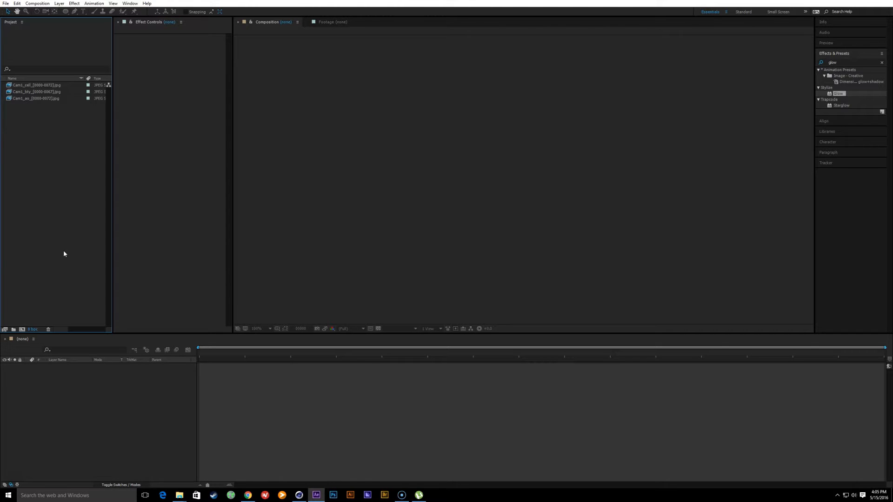
Step: In After Effects, open and scrub through the Cam1_cell, Cam1_bty and Cam1_ao image sequences
double_click(38, 85)
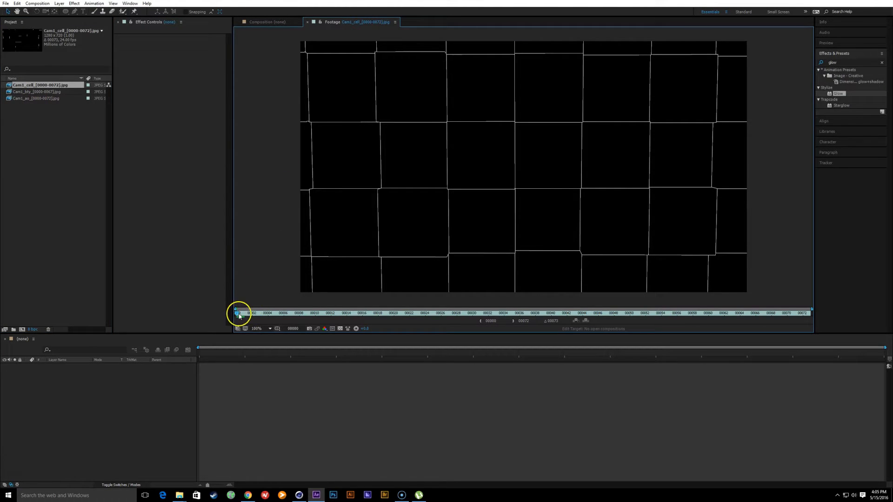
drag(238, 316, 582, 314)
click(44, 94)
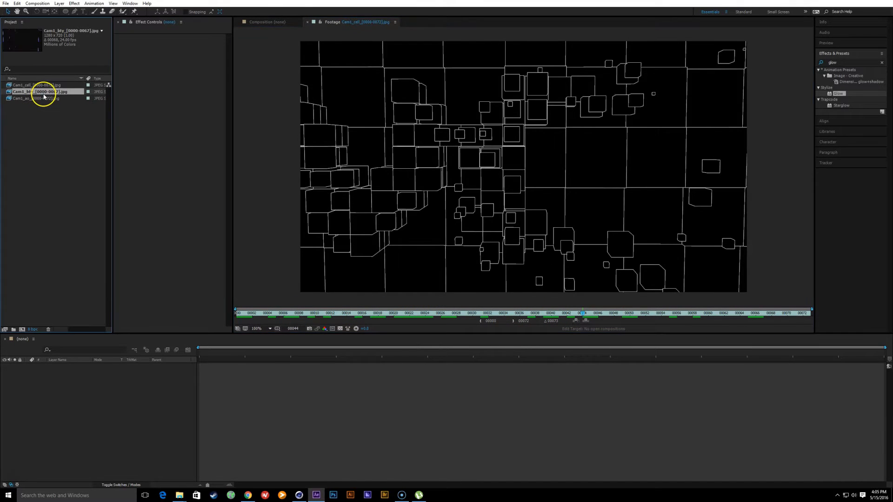
double_click(43, 94)
drag(266, 313, 598, 329)
double_click(35, 98)
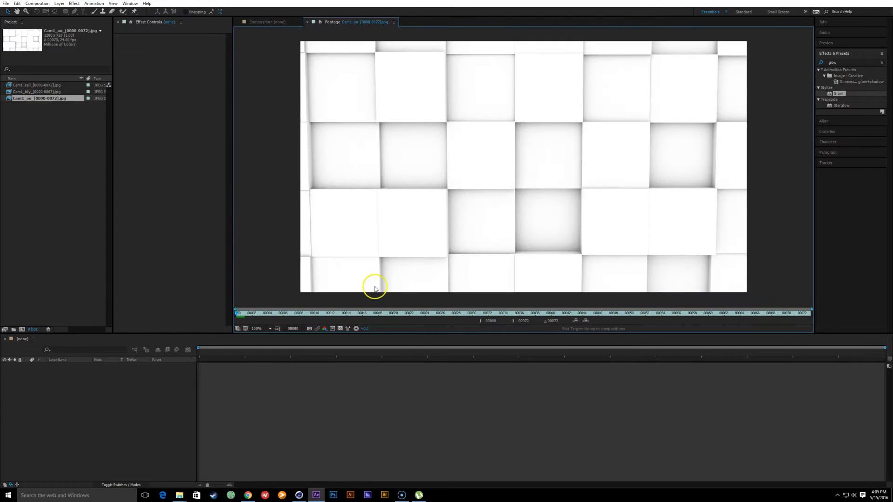
drag(242, 320, 614, 321)
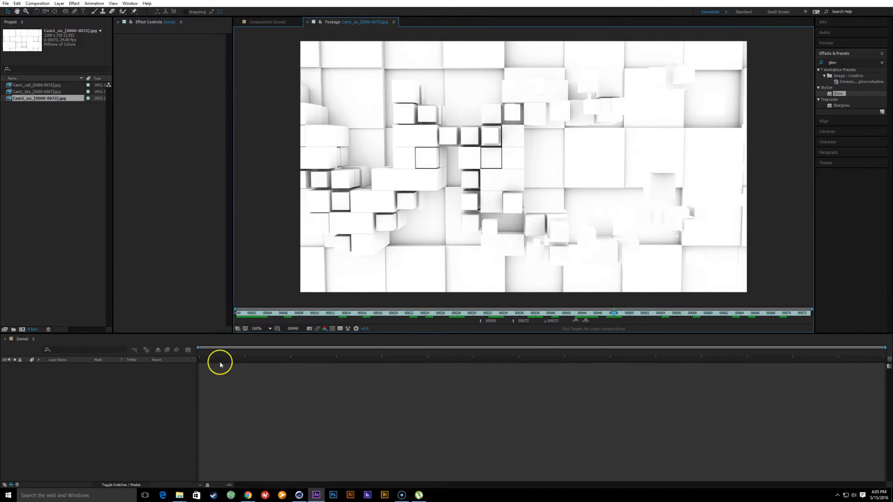
Step: Switch to Cinema 4D, add a null object to the Voxel_Tutorial scene and give it an External Compositing tag
click(298, 497)
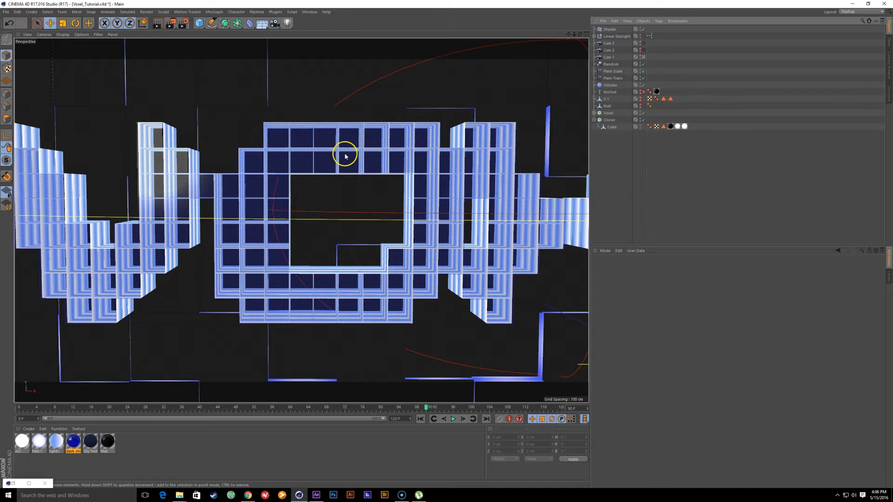
key(shift+c)
text(null)
key(Return)
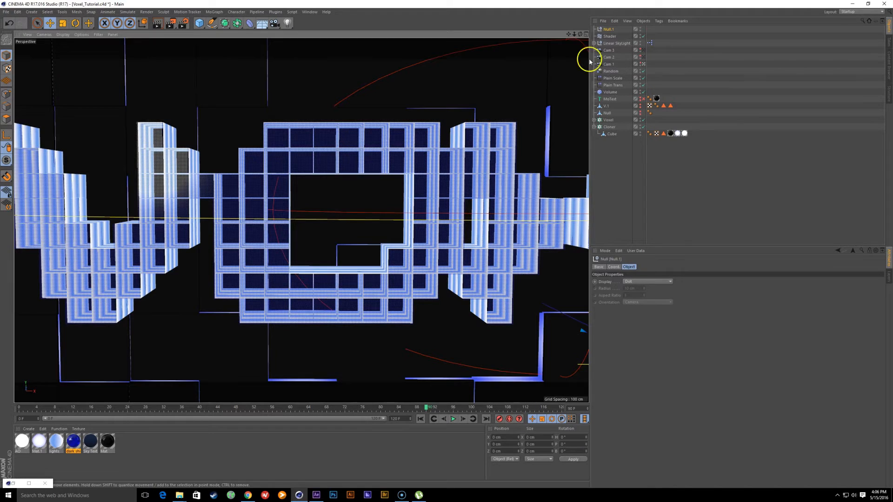
right_click(604, 28)
mouse_move(668, 29)
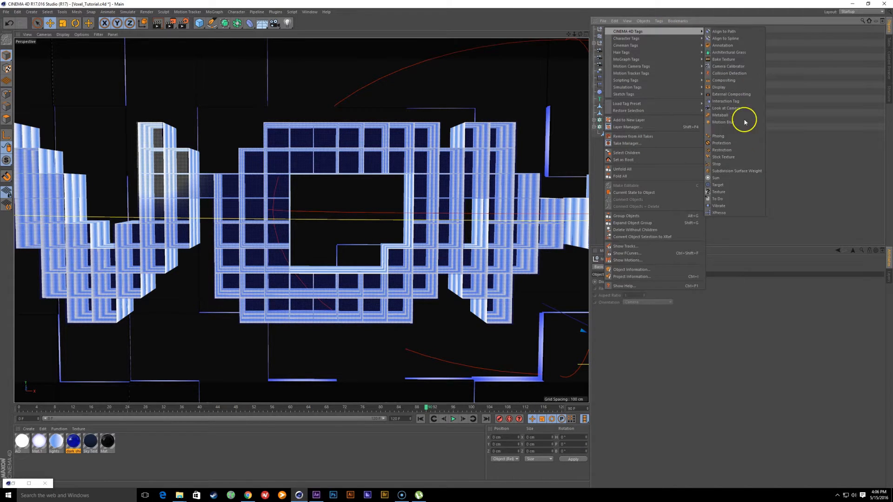
click(742, 94)
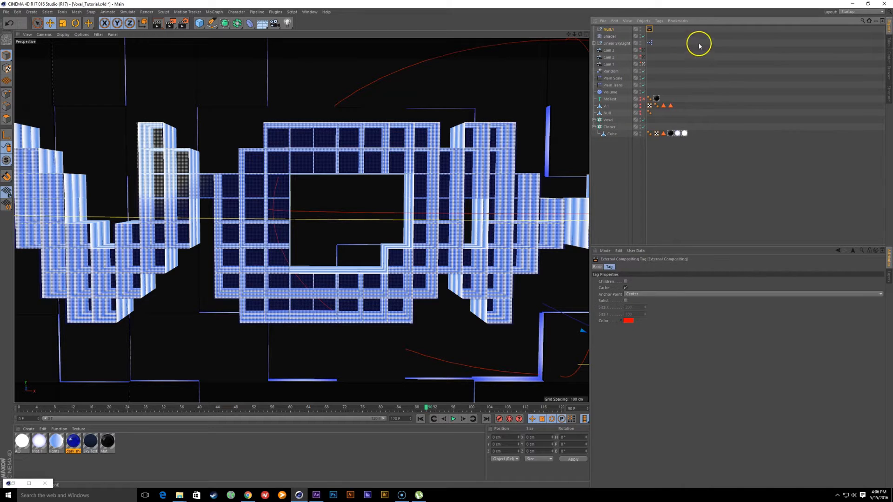
Step: Move the new null to the voxel text at about X -152 cm and Z 160 cm, and deselect it
click(608, 29)
key(F2)
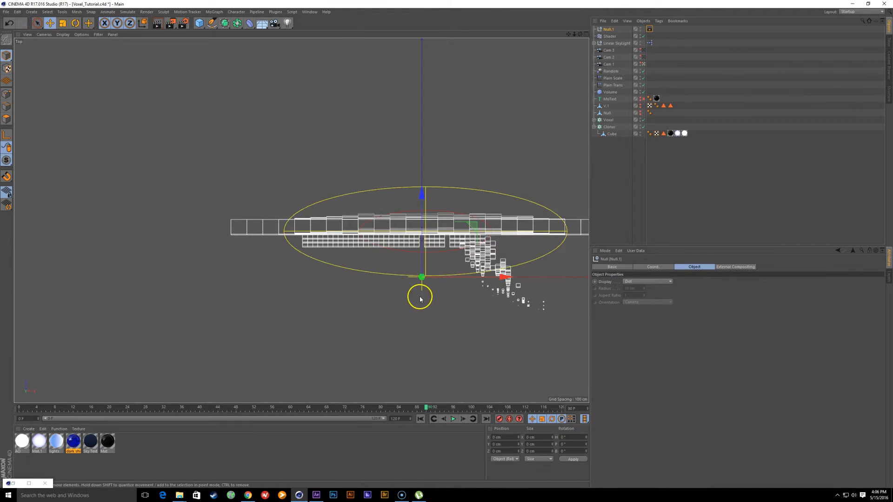
scroll(437, 291, up, 3)
drag(418, 243, 424, 173)
drag(495, 208, 451, 193)
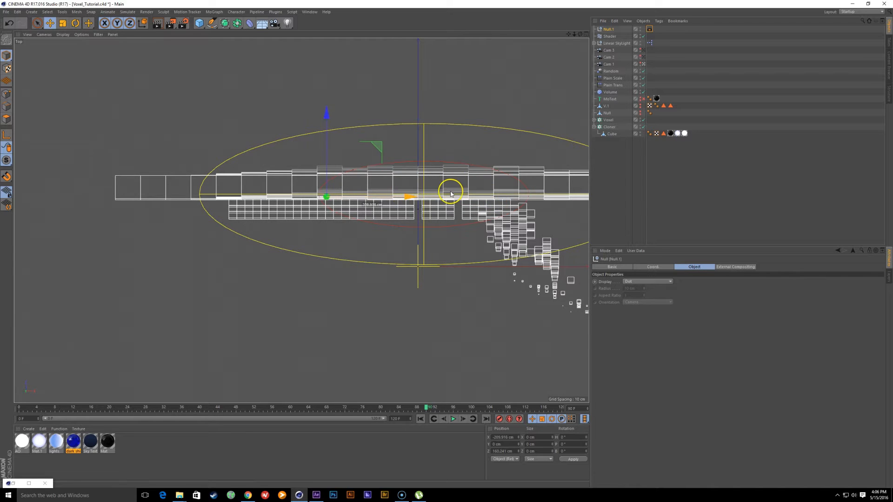
key(F1)
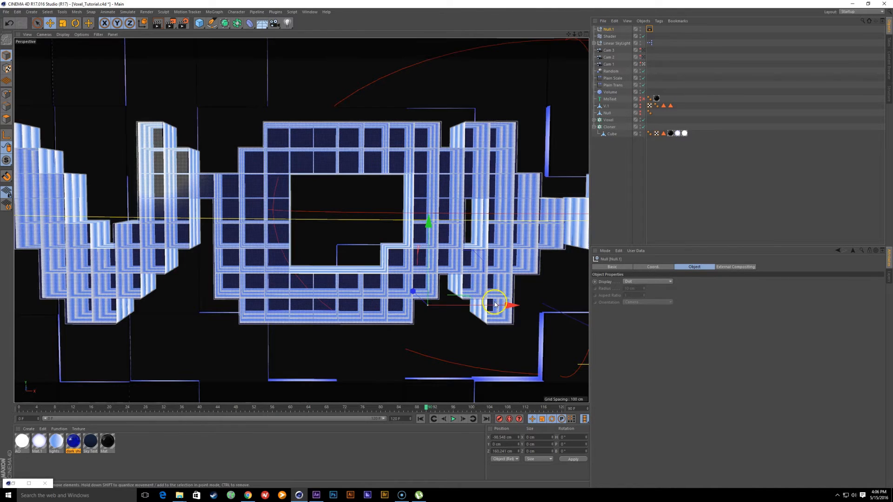
drag(485, 305, 419, 304)
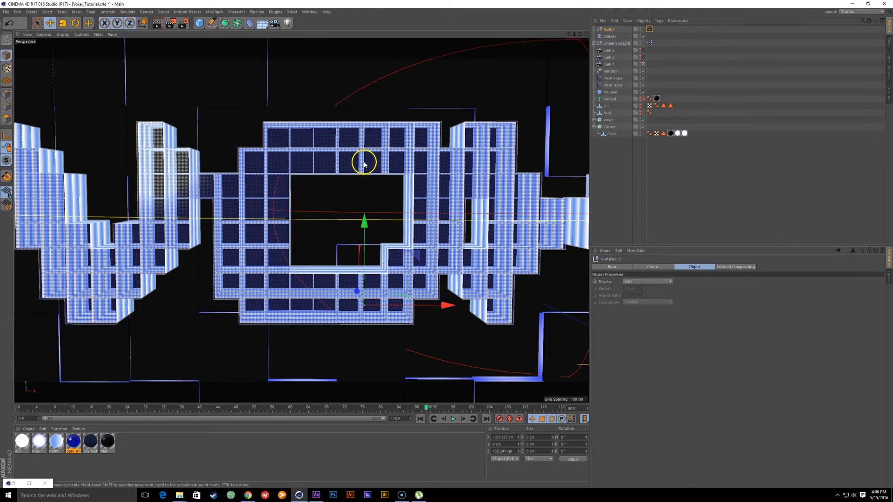
key(F2)
key(F1)
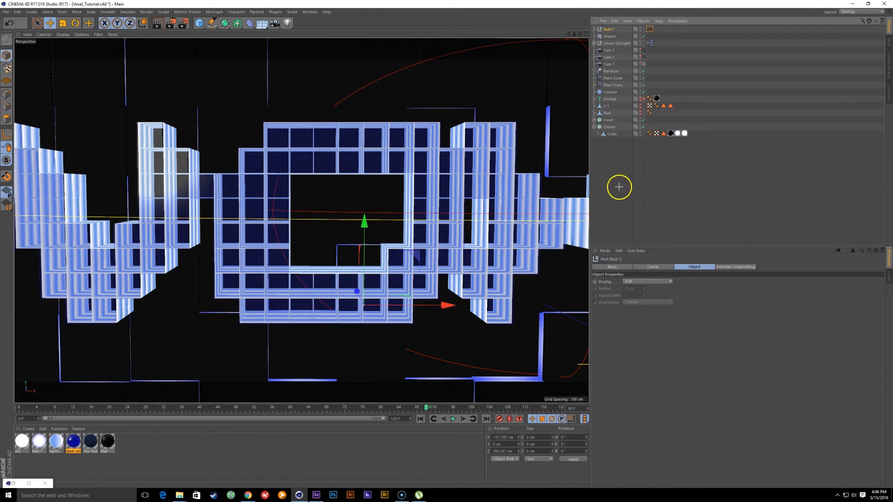
click(618, 185)
Step: Turn off Relative and Include 3D Data for the compositing project file in the Save render settings
click(184, 24)
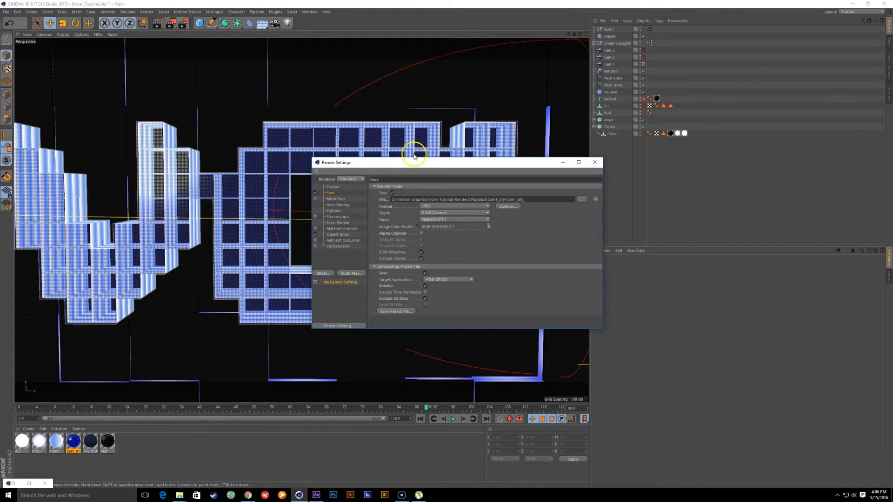
drag(404, 163, 404, 183)
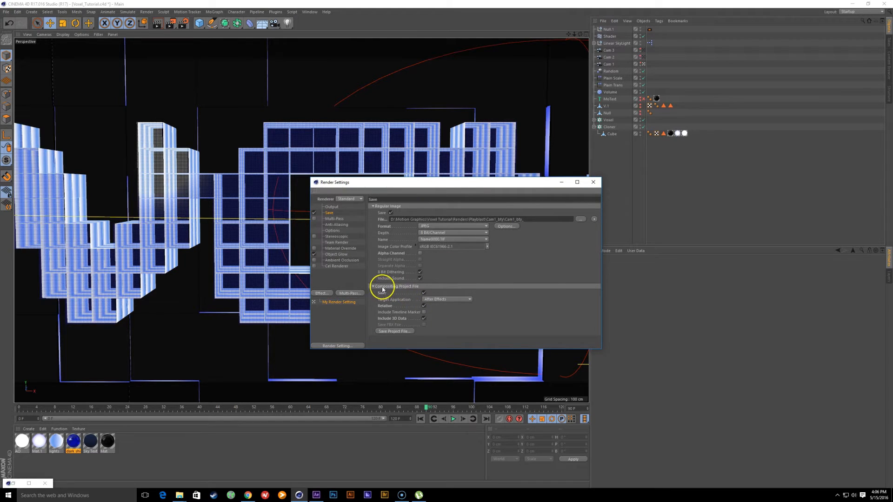
click(424, 307)
click(425, 319)
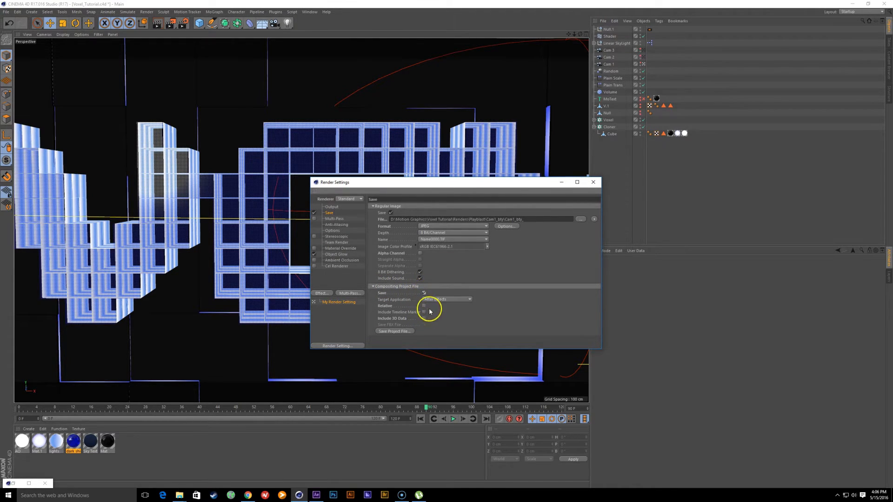
Step: Enable Relative and Include 3D Data, and save the compositing project file over Voxel_Tutorial.aec in the Voxel Tutorial folder
click(424, 306)
click(424, 318)
click(395, 331)
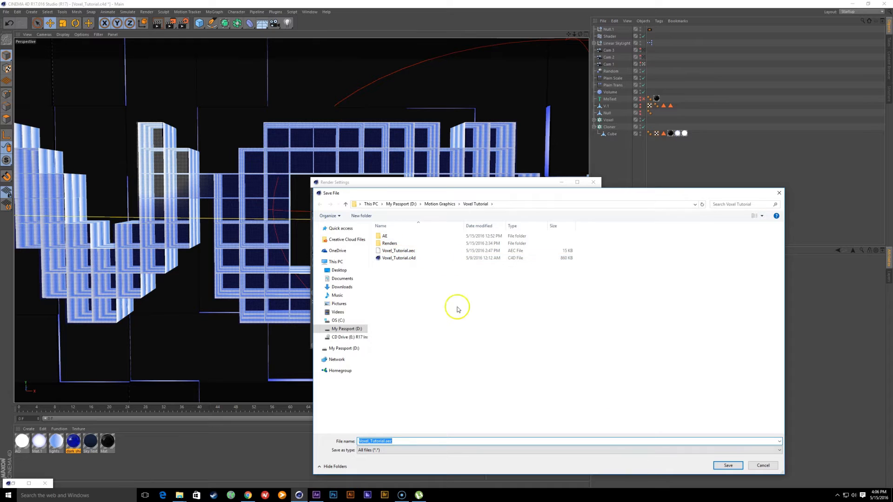
double_click(406, 254)
click(484, 249)
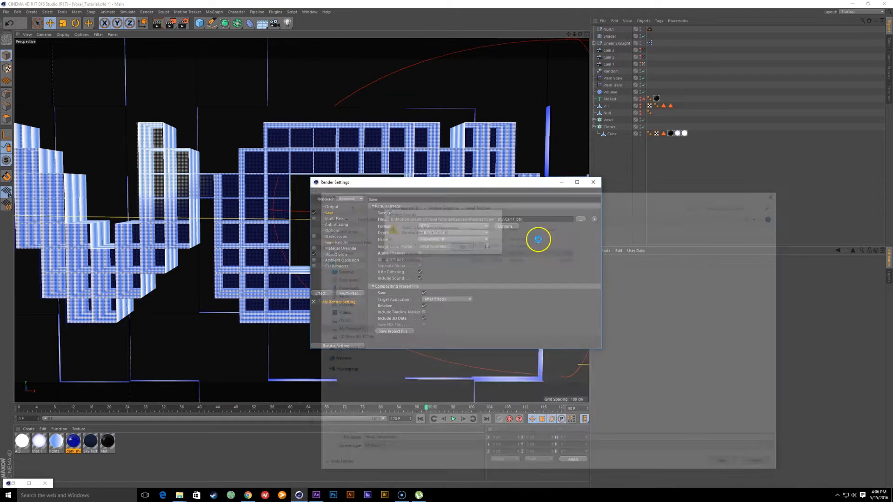
Step: Switch to After Effects, import Voxel_Tutorial.aec from the Voxel Tutorial folder and open its Cam1_bty_ composition
click(317, 495)
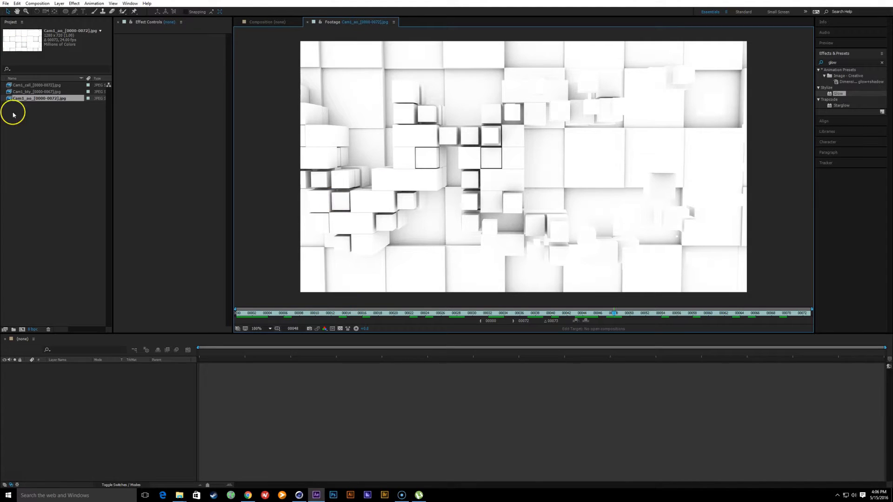
double_click(30, 123)
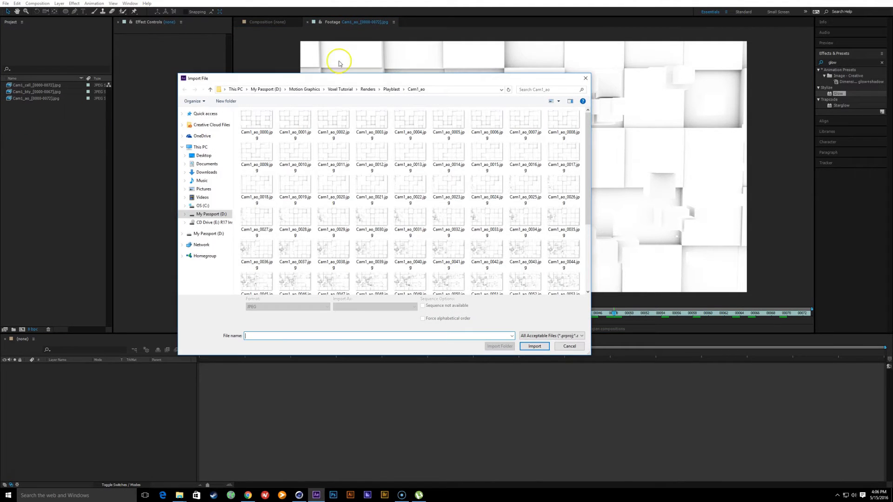
click(304, 89)
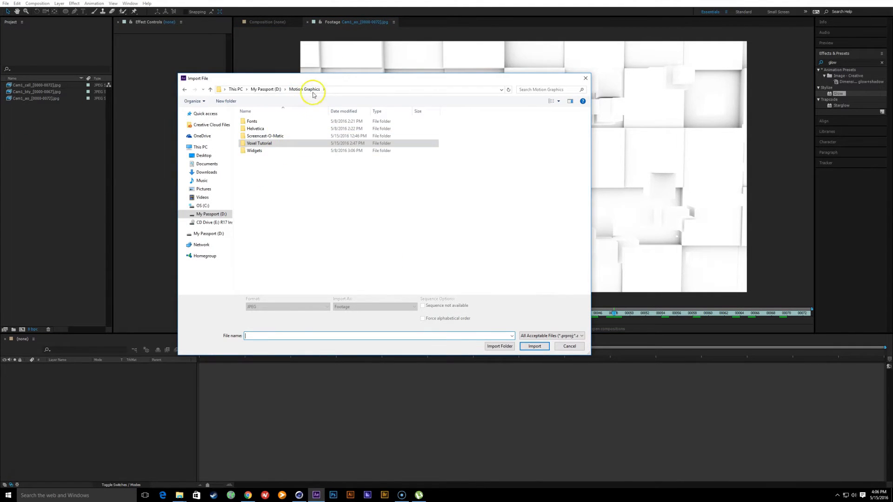
double_click(260, 143)
double_click(257, 135)
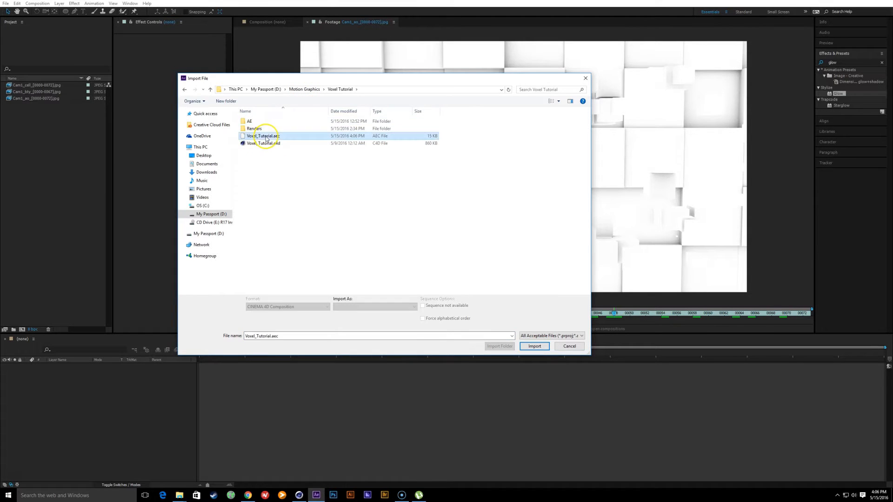
click(3, 106)
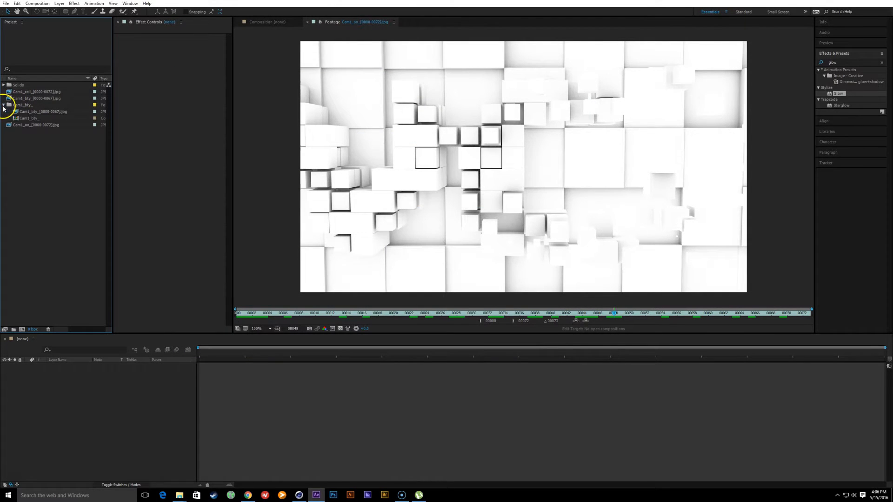
double_click(23, 119)
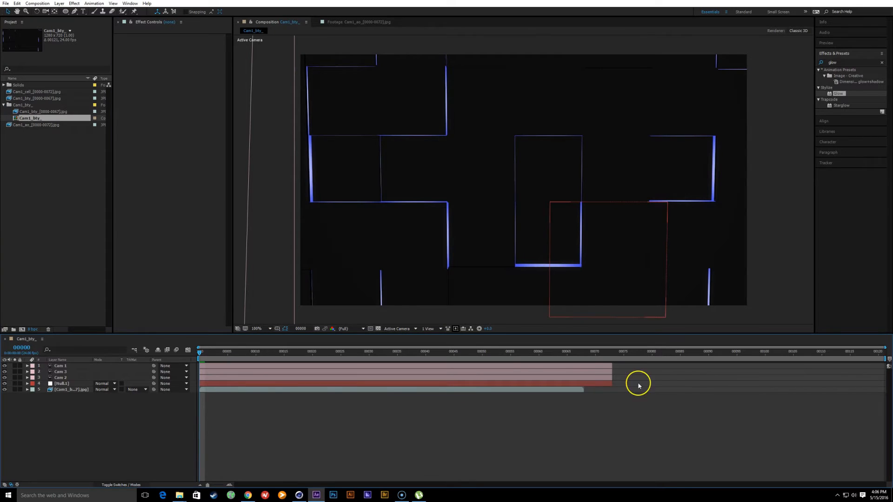
Step: Delete the imported beauty sequence layer from the Cam1_bty_ composition and go to frame 44
click(67, 391)
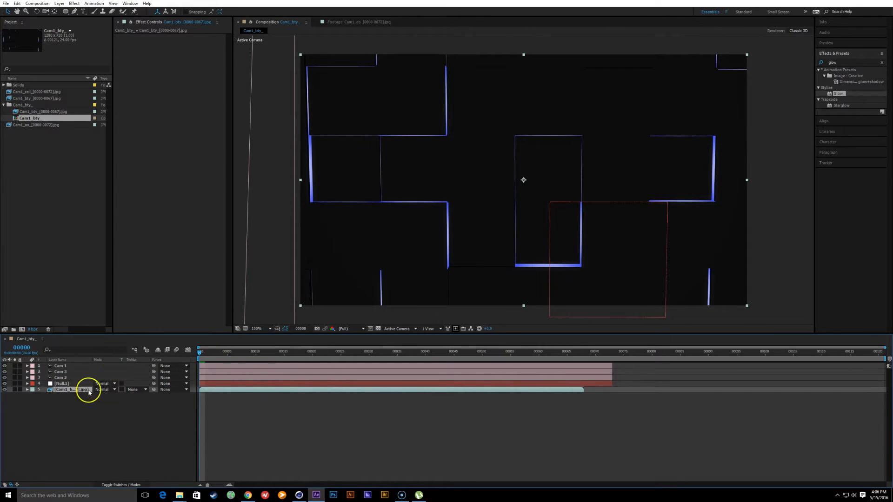
drag(245, 353, 283, 365)
click(448, 354)
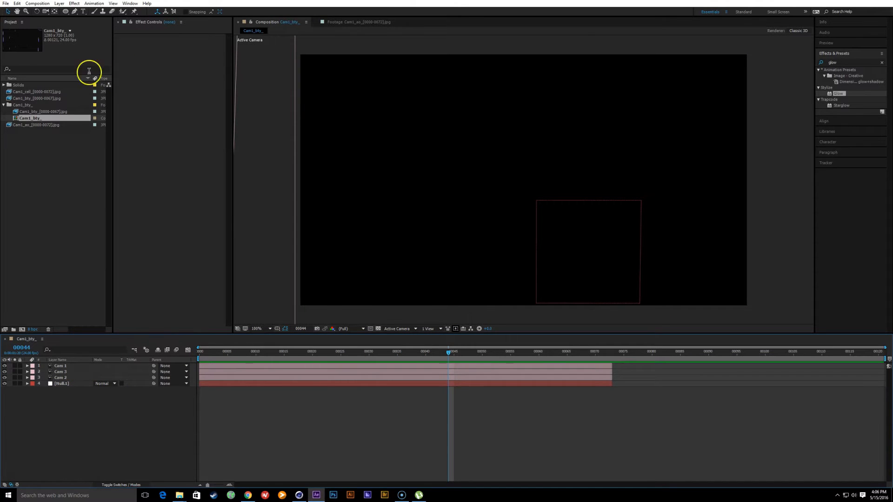
Step: Check the footage interpretation settings of the beauty sequence inside the imported Cam1_bty_ folder
click(54, 113)
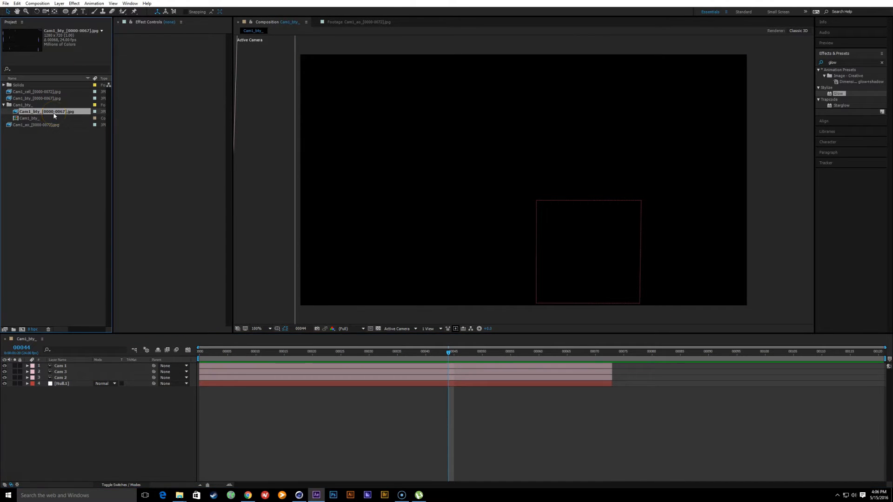
key(ctrl+alt+g)
click(522, 370)
Step: Delete the Cam 2 and Cam 3 camera layers from the composition
click(62, 372)
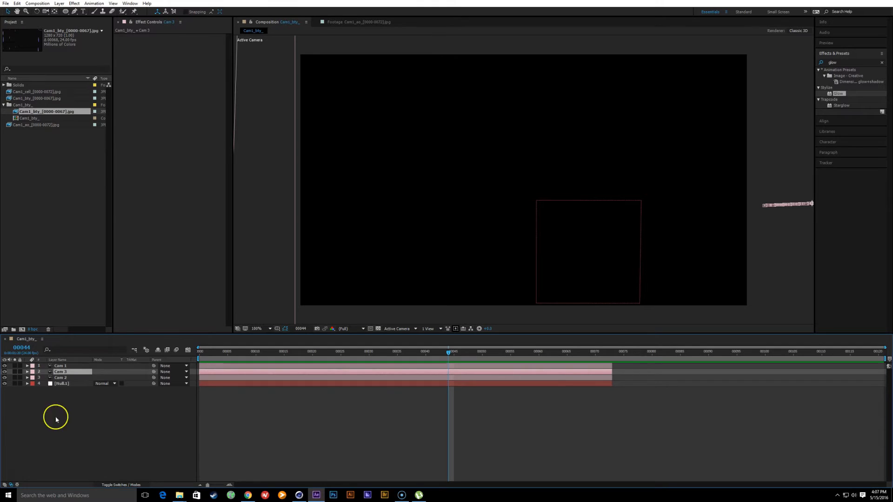
shift+click(62, 379)
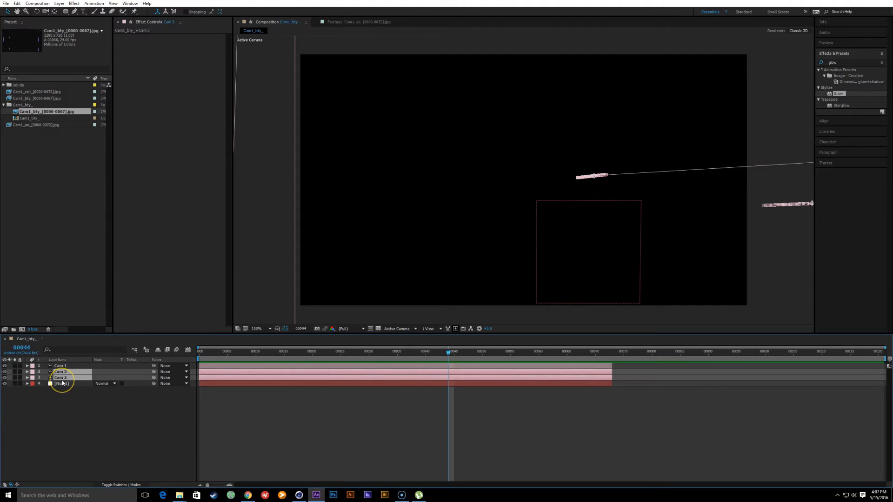
key(Delete)
click(84, 159)
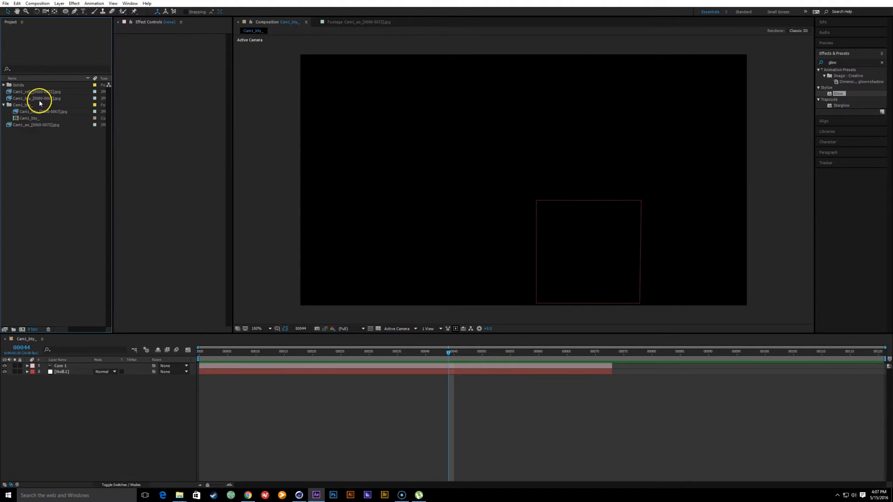
Step: Add the original Cam1_bty sequence as the lowest layer and check its interpreted frame rate
drag(39, 100, 93, 430)
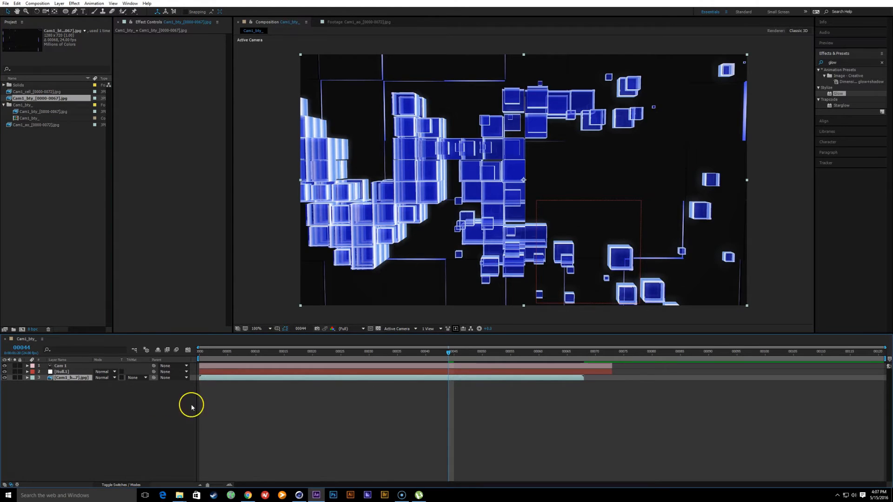
click(46, 100)
key(ctrl+alt+g)
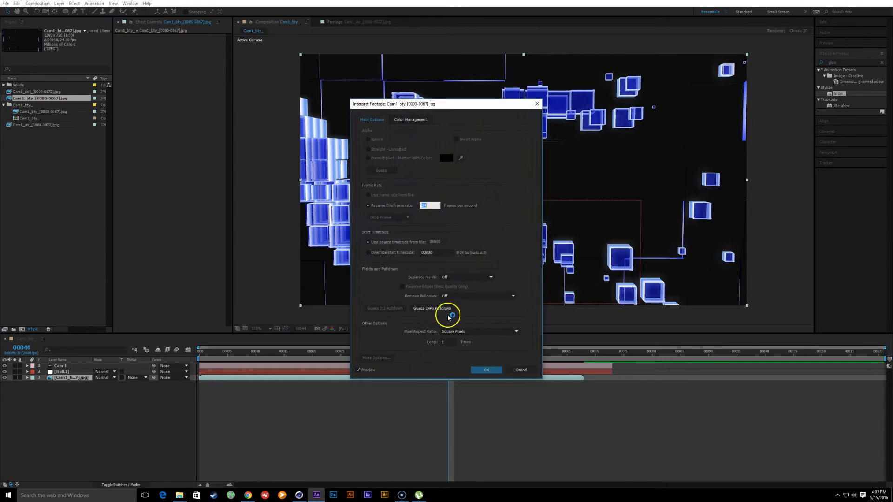
click(521, 371)
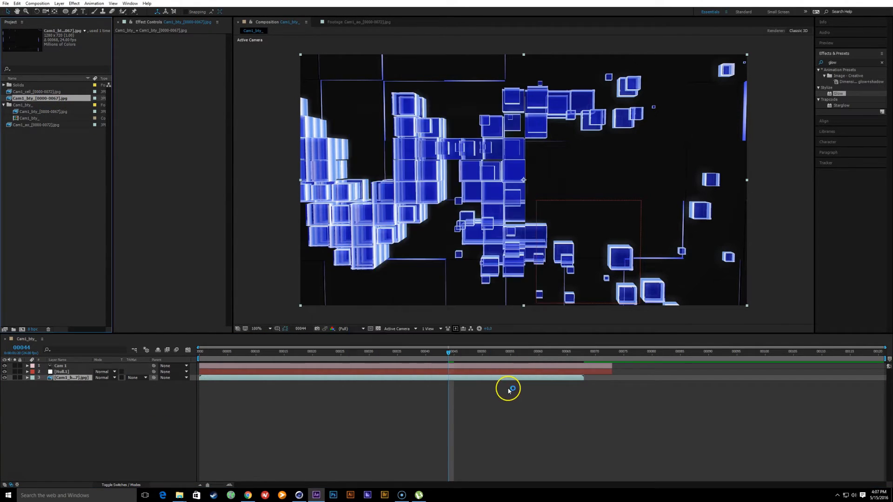
Step: End the work area at frame 67 and trim the composition to the work area
drag(215, 354, 581, 370)
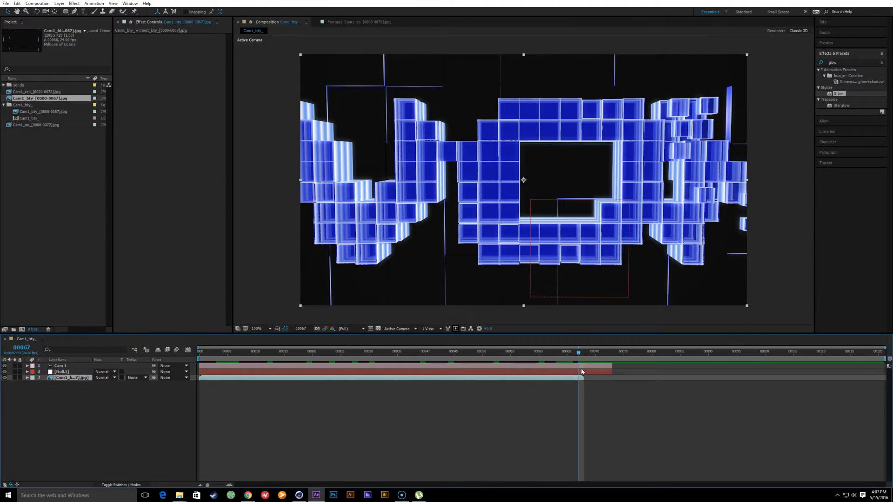
key(n)
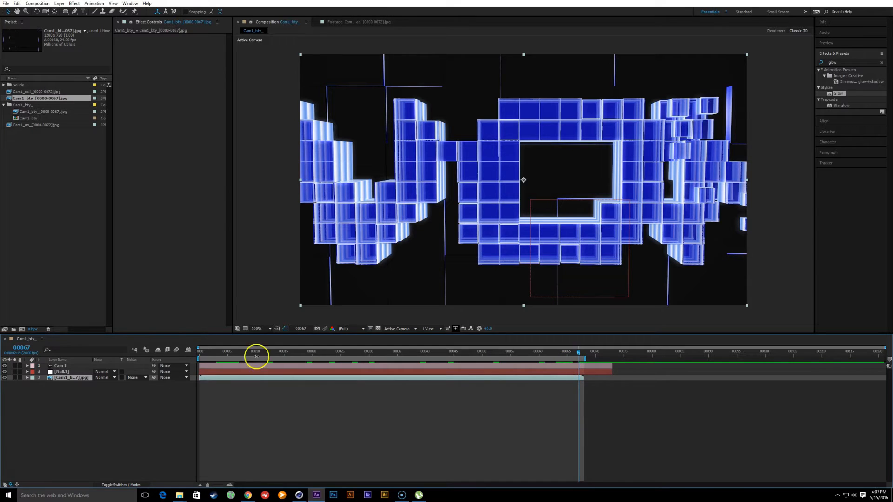
right_click(557, 359)
click(585, 379)
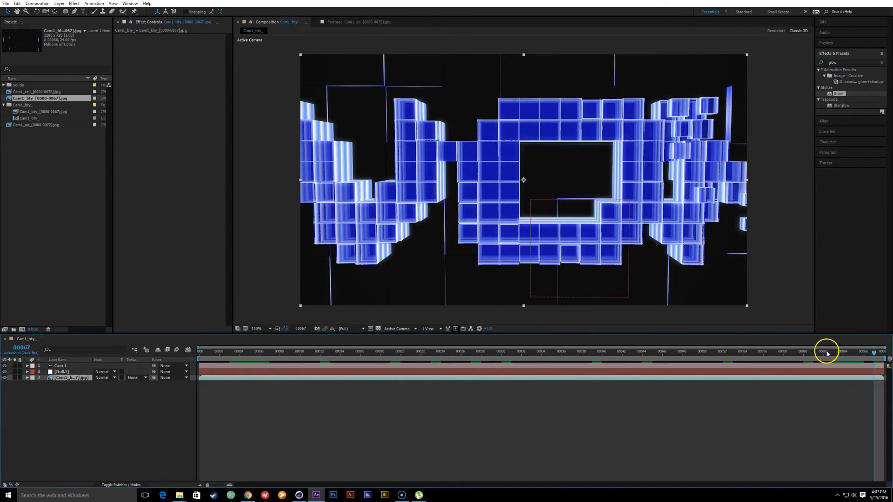
click(845, 352)
drag(758, 368, 892, 355)
Step: Select the null layer and scrub back to frame 34 to check how it follows the beauty render
click(79, 372)
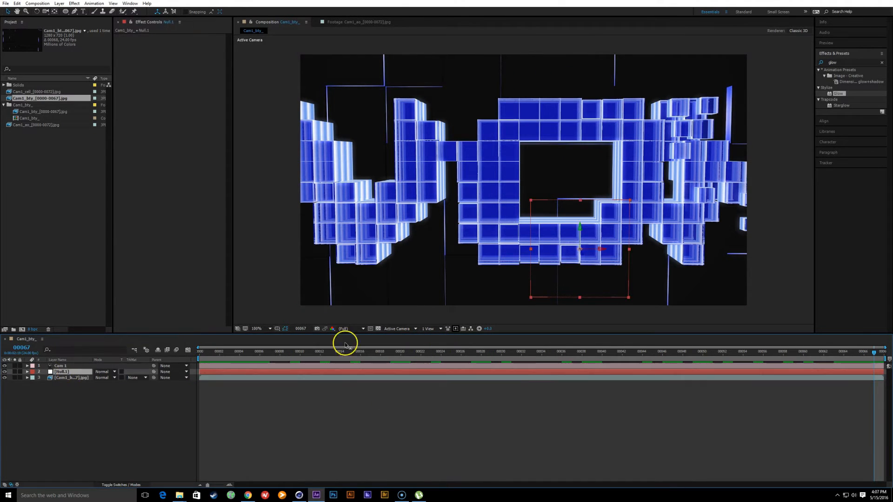
drag(825, 358, 542, 352)
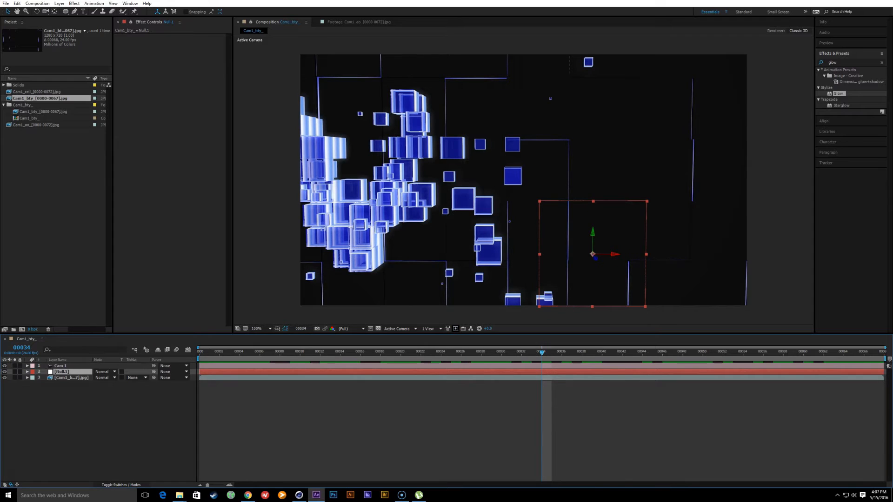
click(60, 395)
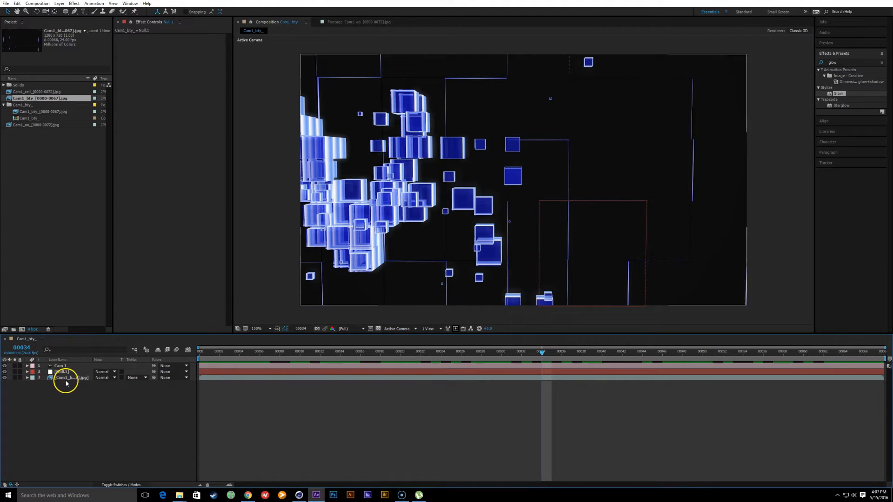
click(71, 251)
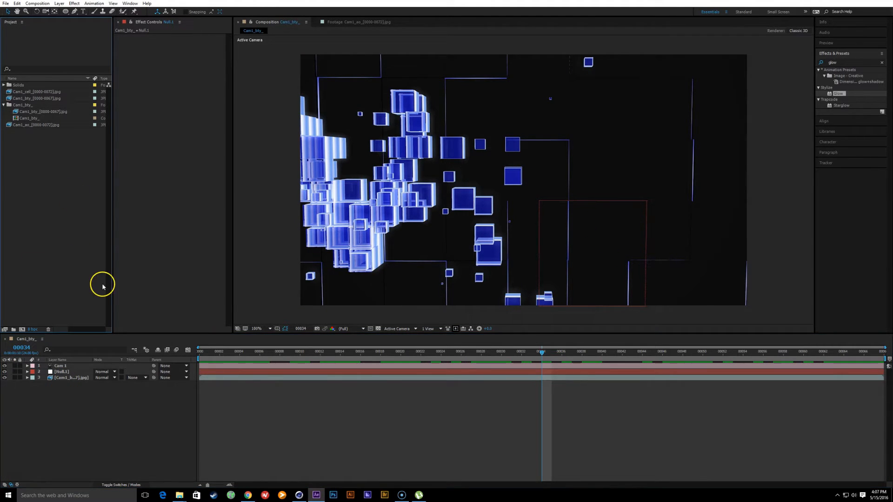
Step: Add the Cam1_ao sequence to the composition directly above the beauty layer and go to frame 33
click(82, 378)
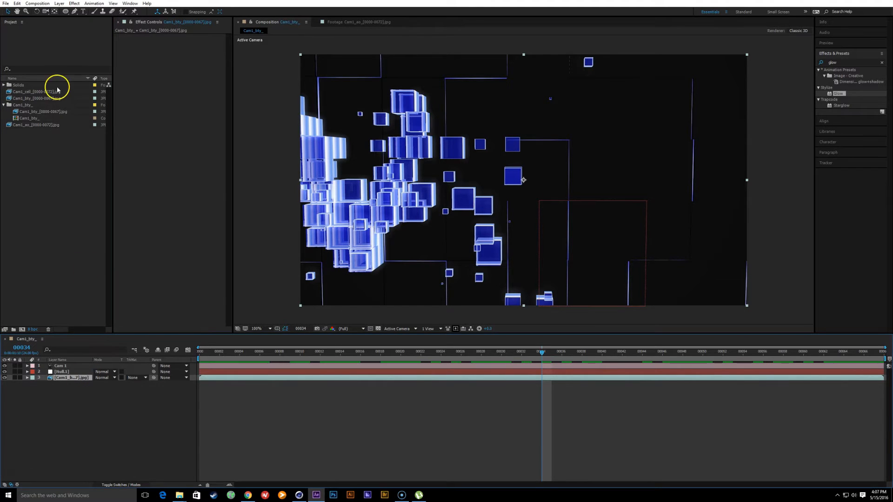
drag(44, 125, 85, 343)
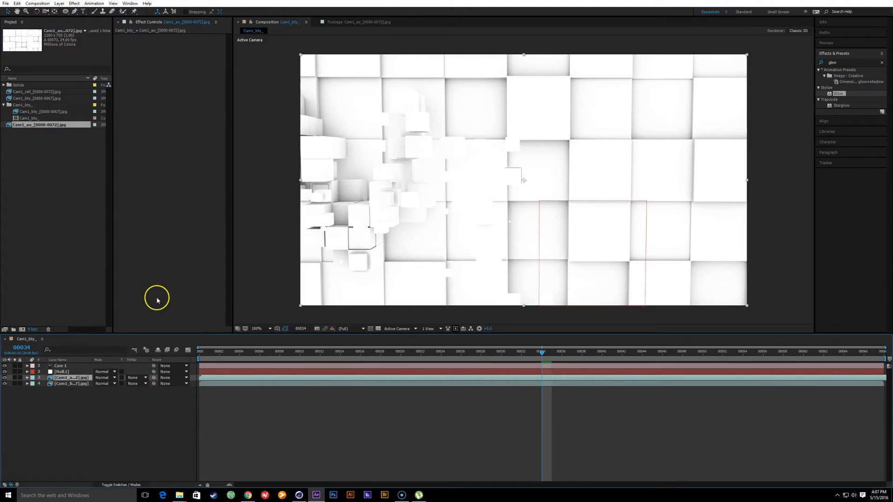
drag(227, 348, 531, 352)
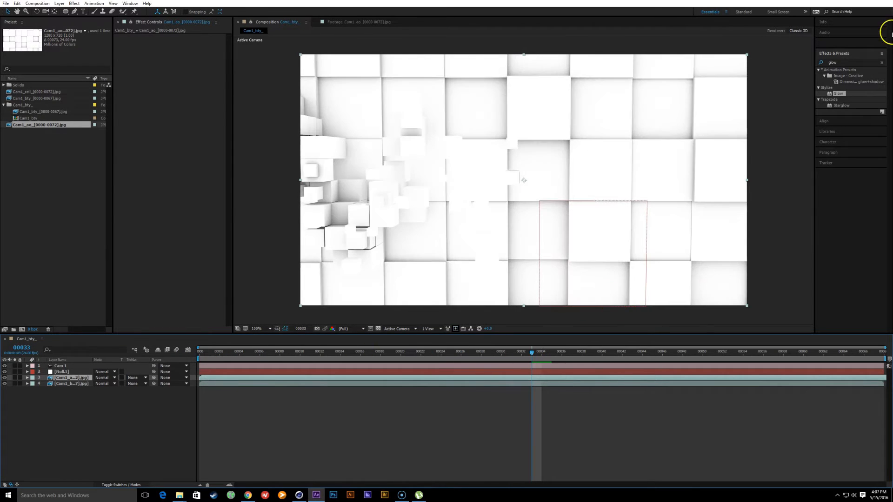
Step: Apply the Curves effect to the ambient occlusion layer and shape a slight S-curve that lowers shadows and raises highlights
click(852, 62)
text(curve)
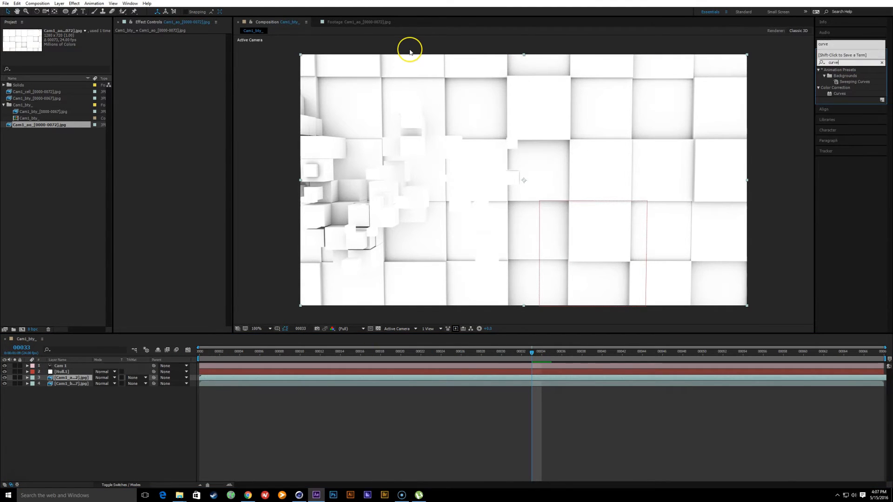
click(845, 93)
double_click(846, 93)
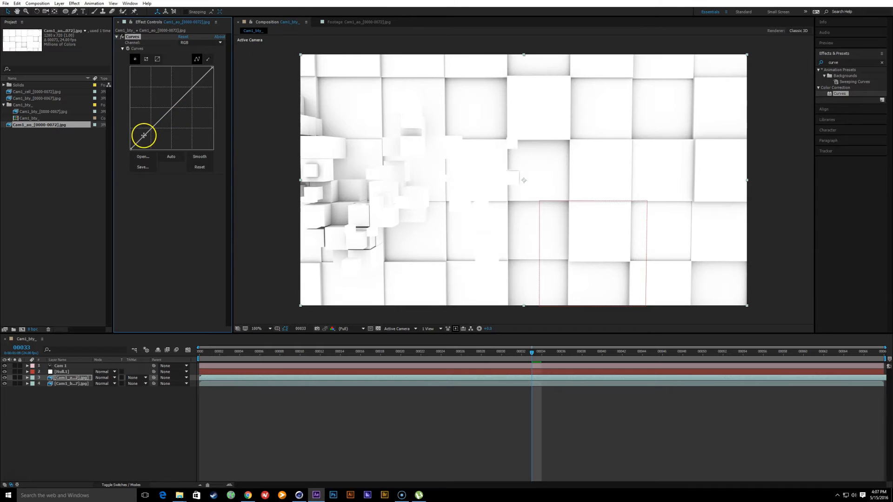
drag(144, 135, 147, 140)
drag(196, 92, 195, 81)
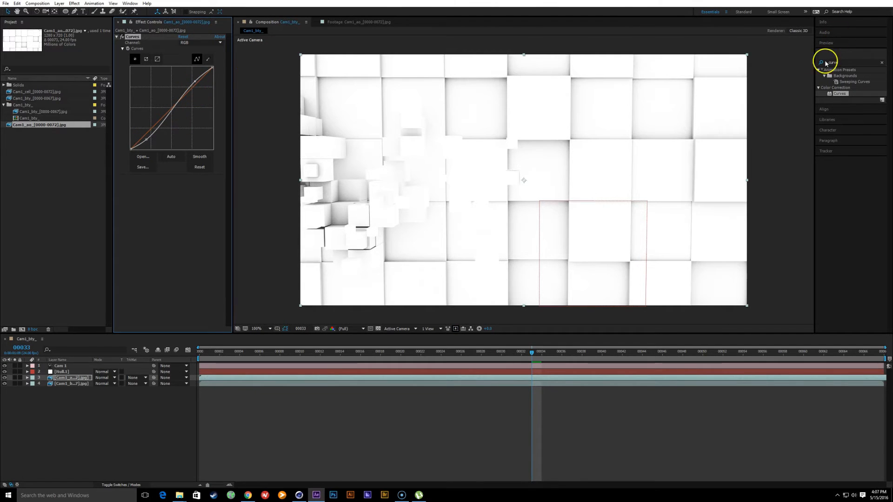
Step: Apply the Invert effect to the ambient occlusion layer
click(849, 62)
text(inver)
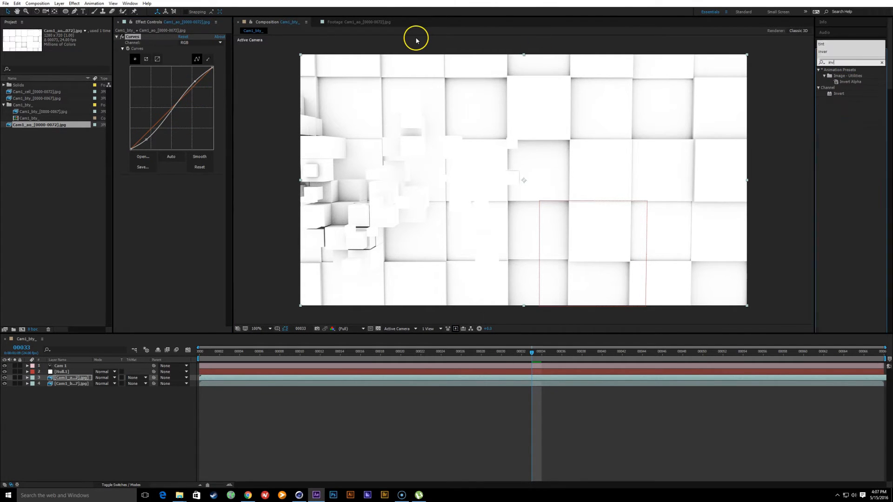
click(840, 94)
double_click(844, 95)
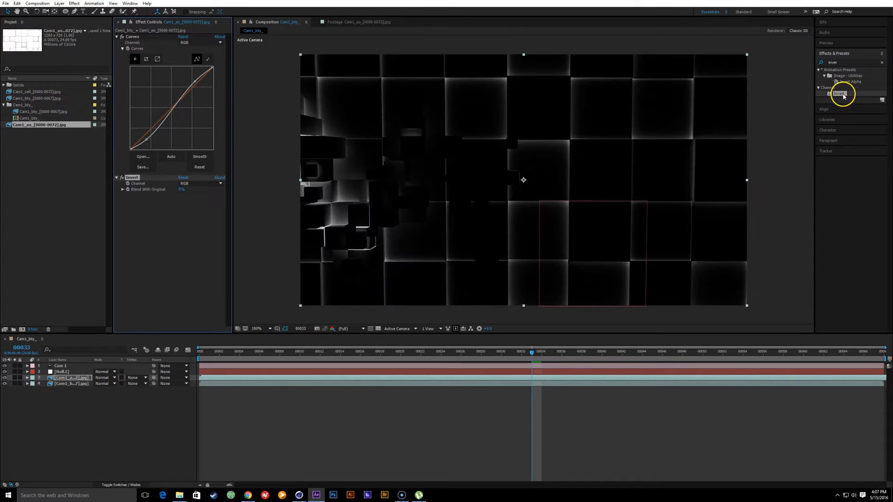
Step: Apply the Tint effect to the ambient occlusion layer and map white to light blue 9999FF
click(845, 61)
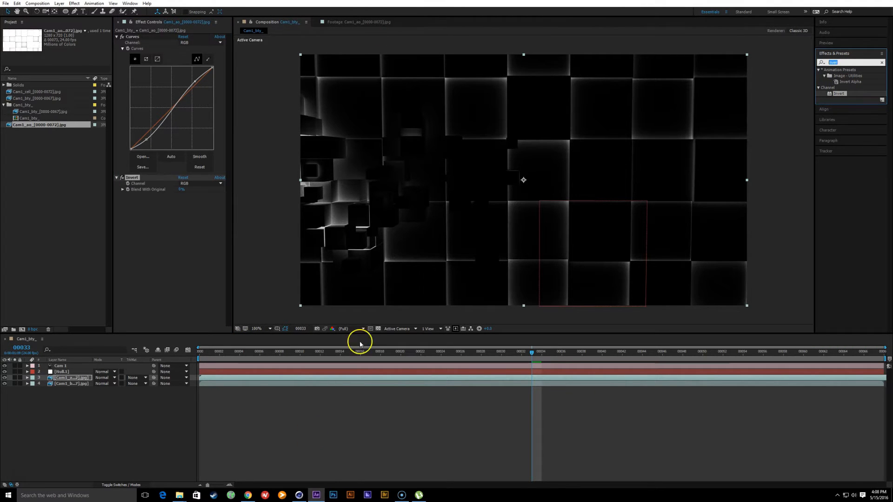
drag(562, 355, 724, 349)
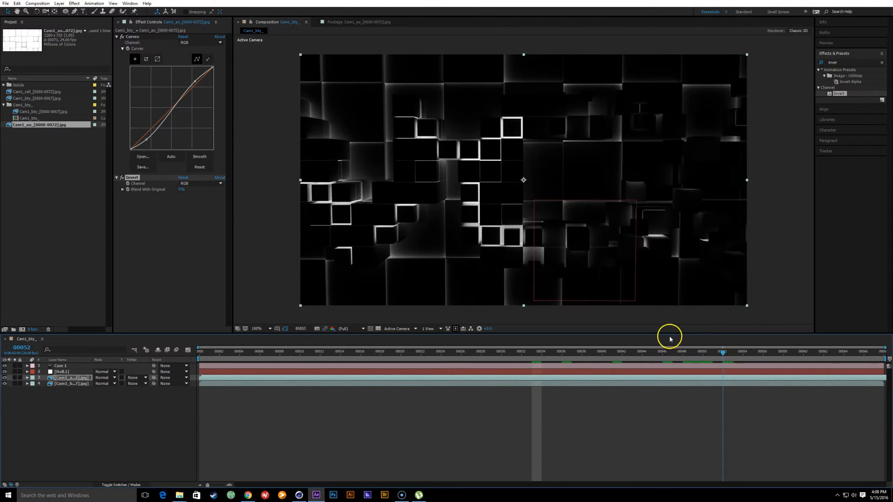
click(854, 63)
text(tint)
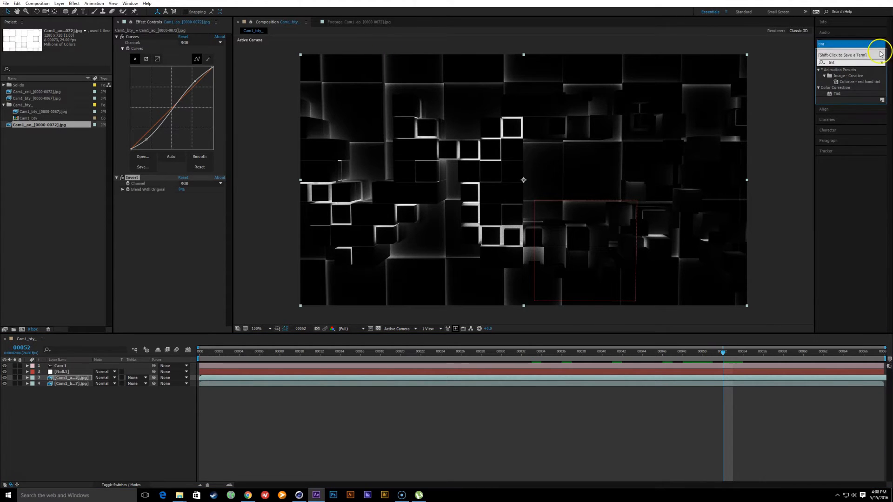
click(837, 95)
double_click(836, 95)
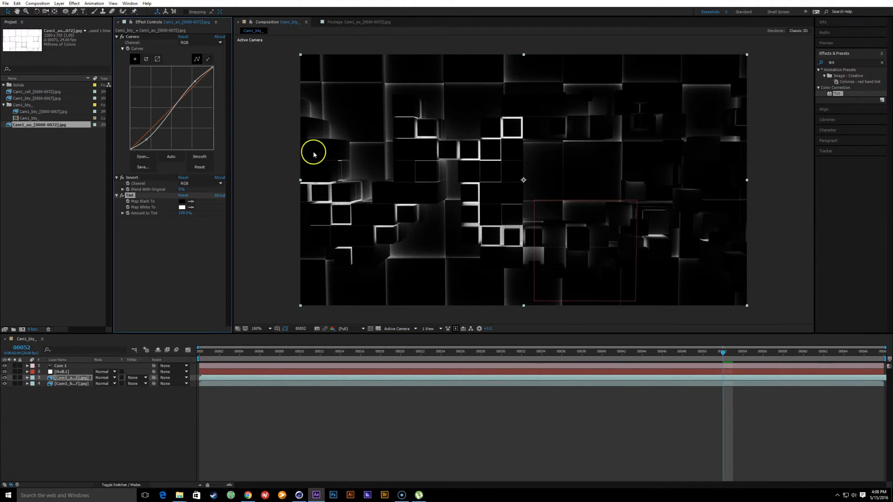
click(181, 208)
click(422, 254)
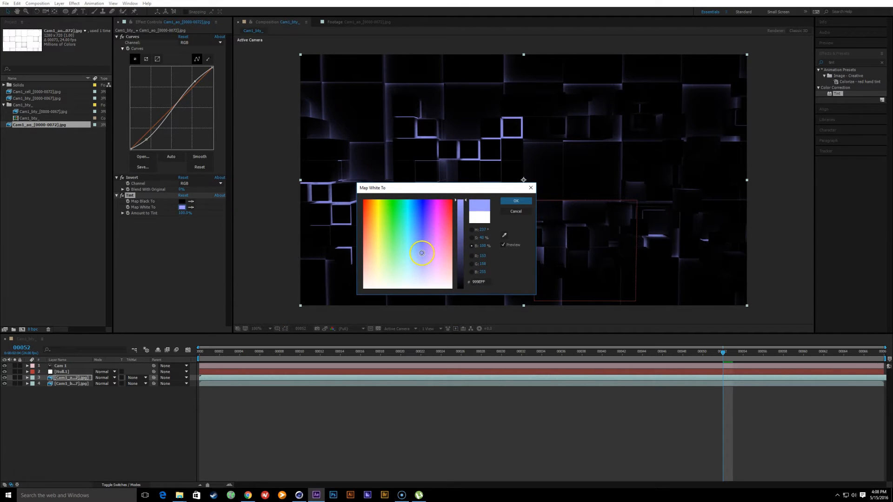
click(516, 200)
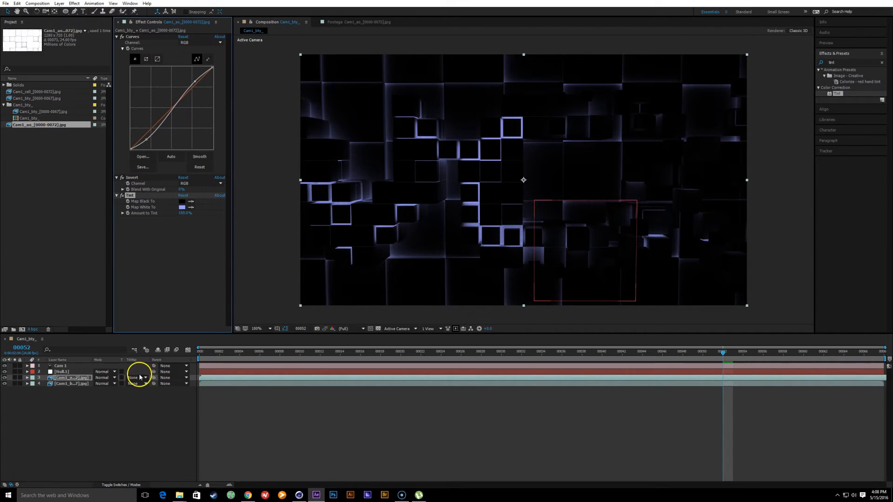
Step: Set the ambient occlusion layer's blending mode to Add and lower its opacity to about 79%
click(106, 378)
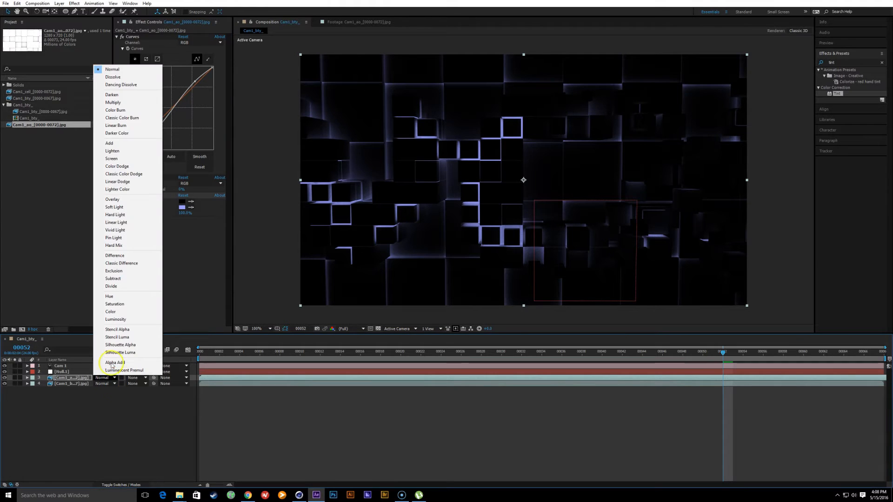
click(112, 143)
drag(627, 353, 702, 352)
key(t)
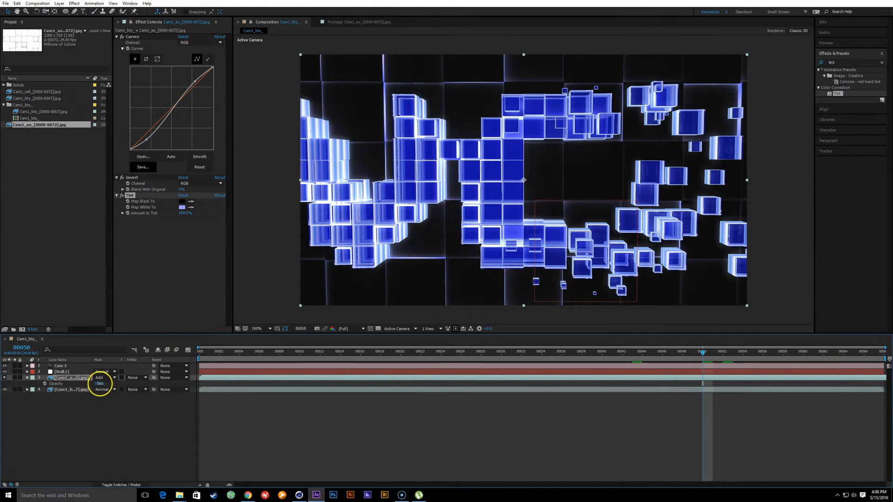
mouse_move(99, 384)
mouse_down()
mouse_move(76, 384)
mouse_move(117, 384)
mouse_move(104, 385)
mouse_move(113, 392)
mouse_up()
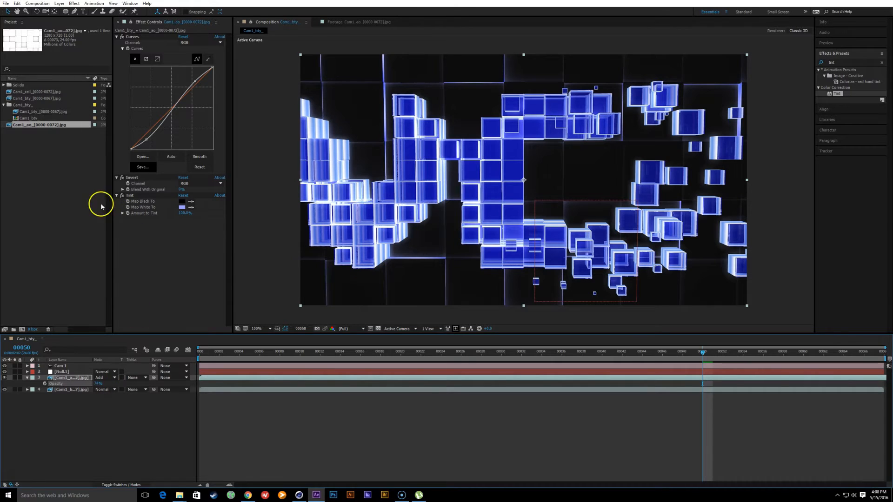
Step: Add the Cam1_cell sequence directly above the ambient occlusion layer and tint its white lines red, FF0000
click(74, 227)
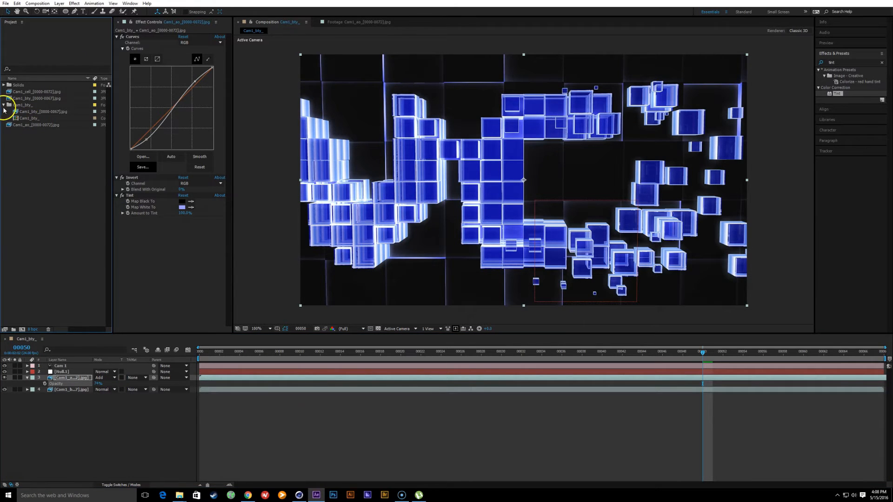
drag(40, 92, 72, 374)
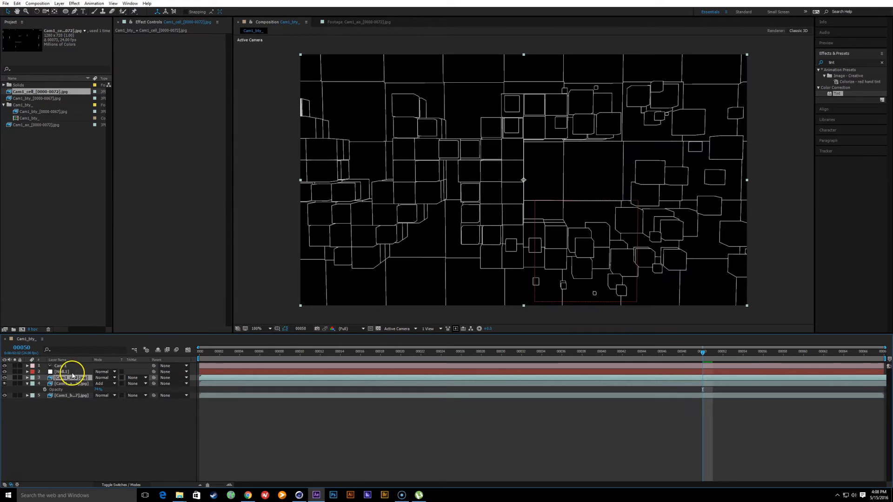
click(847, 63)
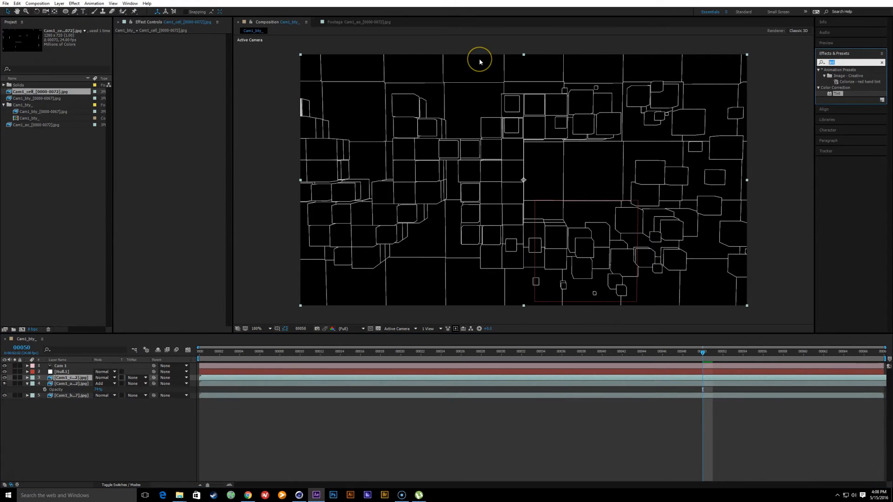
double_click(830, 94)
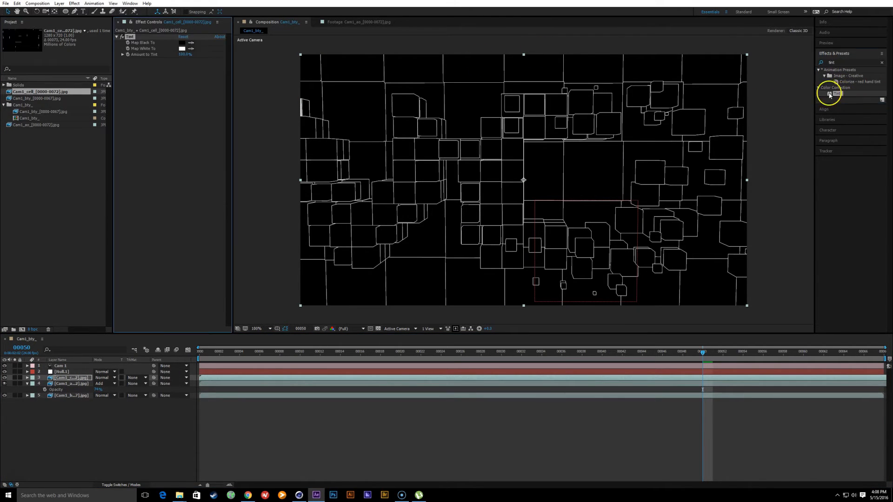
click(182, 49)
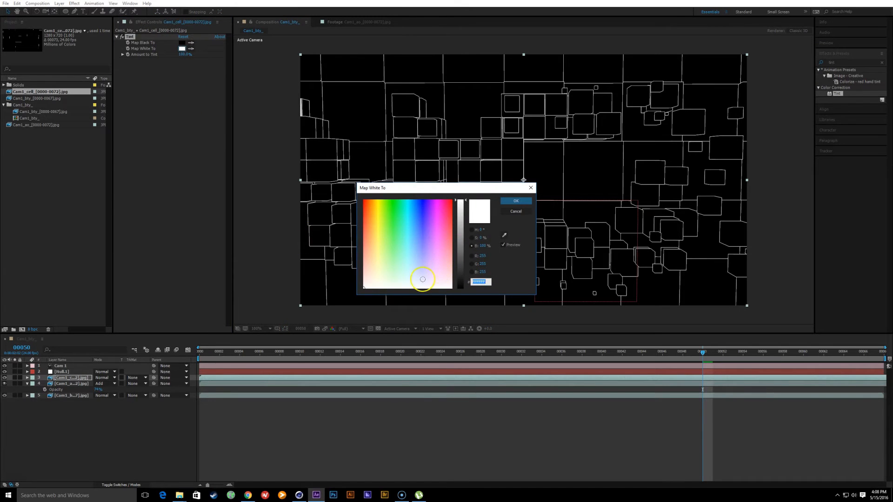
text(ff0000)
click(516, 200)
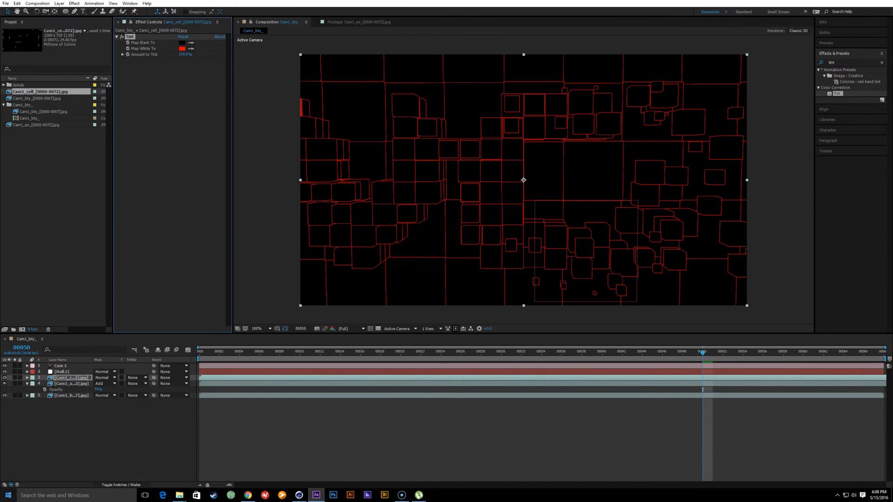
Step: Set the cel layer's blending mode to Add and go to frame 45
click(104, 377)
click(131, 142)
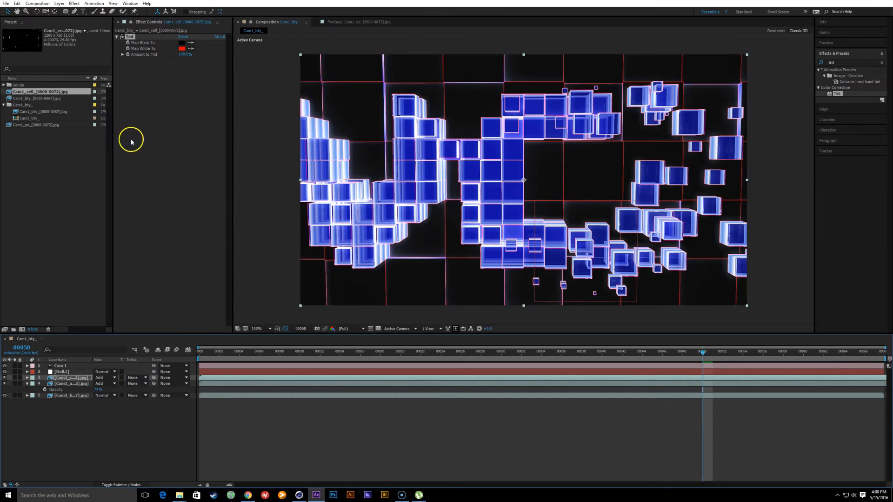
scroll(571, 199, down, 1)
drag(281, 353, 653, 363)
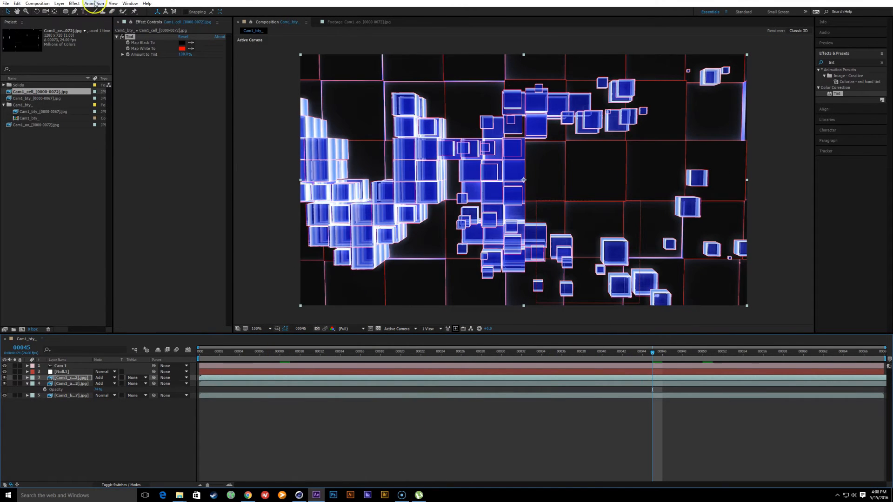
Step: Add a full-frame elliptical mask to the cel layer and shrink it about its center to roughly three quarters of the frame height
double_click(64, 12)
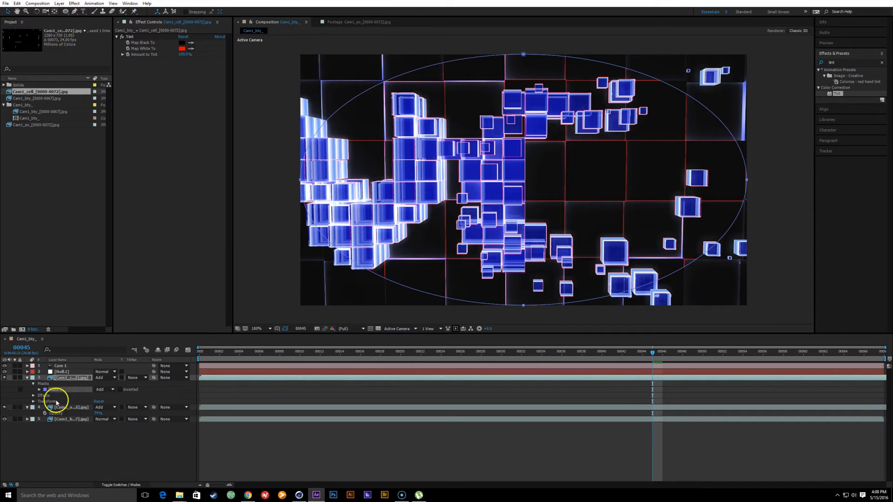
scroll(474, 211, down, 2)
scroll(473, 210, up, 2)
key(f)
click(301, 180)
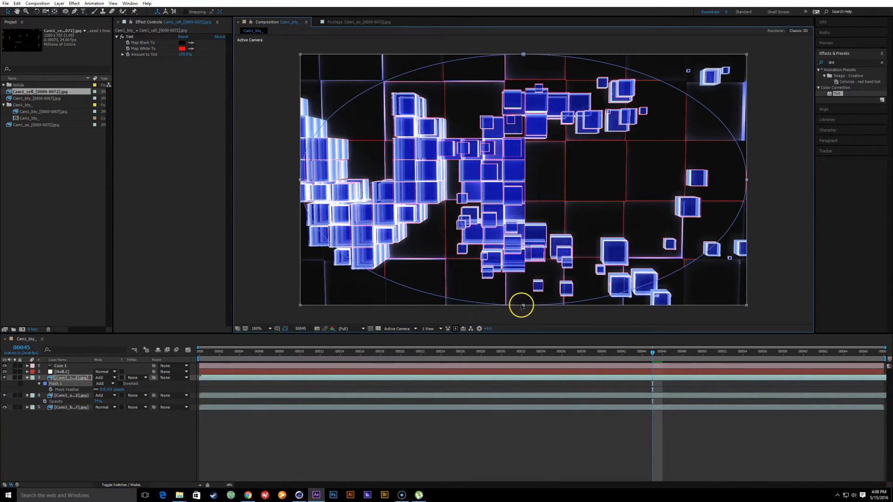
ctrl+drag(522, 306, 523, 274)
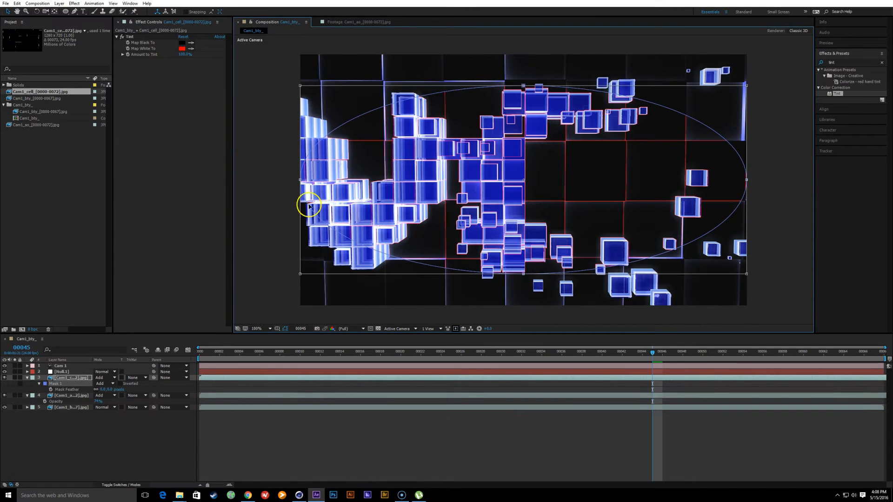
ctrl+drag(300, 179, 339, 180)
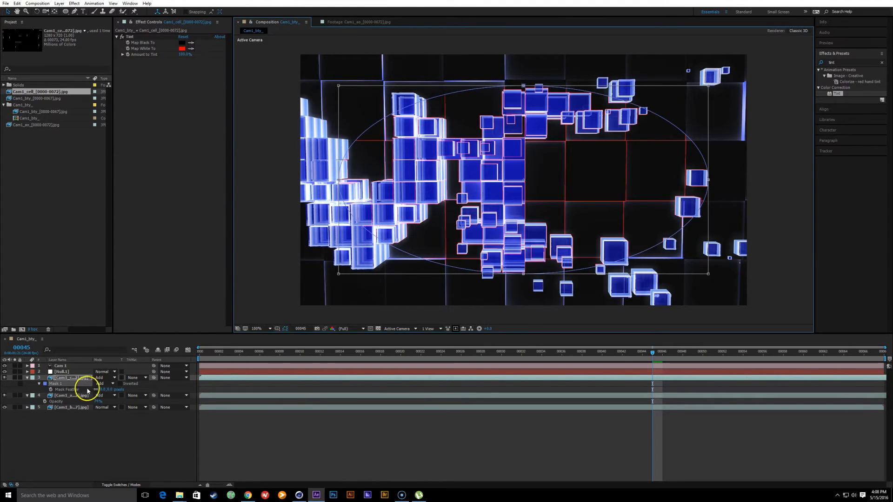
Step: Feather the cel layer's mask by about 337 pixels
click(67, 378)
key(f)
key(f)
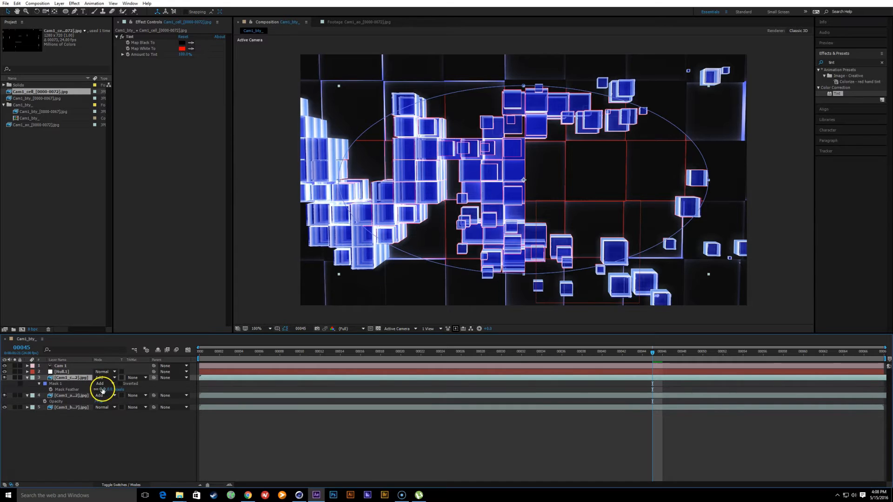
drag(119, 389, 220, 388)
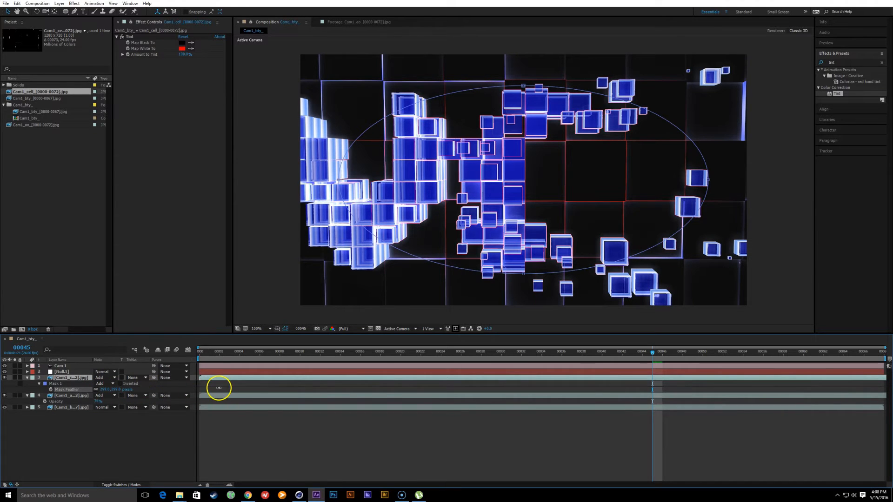
Step: Stretch the cel layer's elliptical mask slightly taller about its center and deselect the layer
double_click(523, 86)
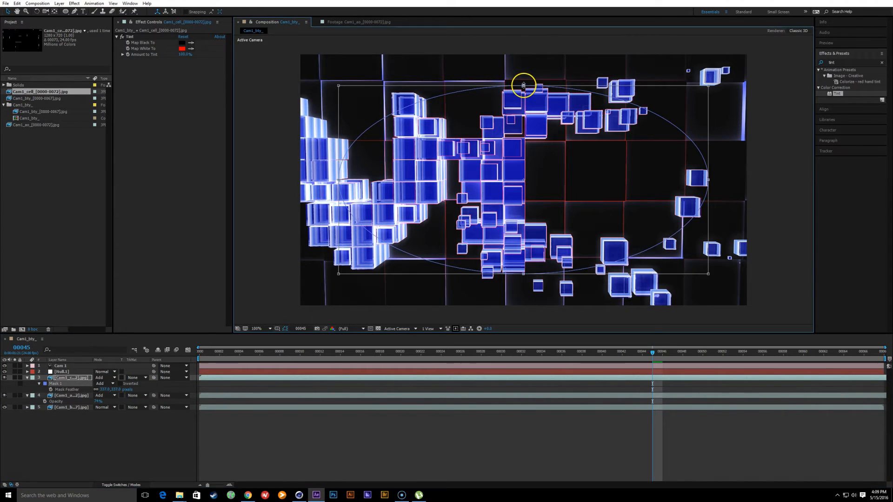
ctrl+drag(523, 86, 523, 107)
key(ctrl+z)
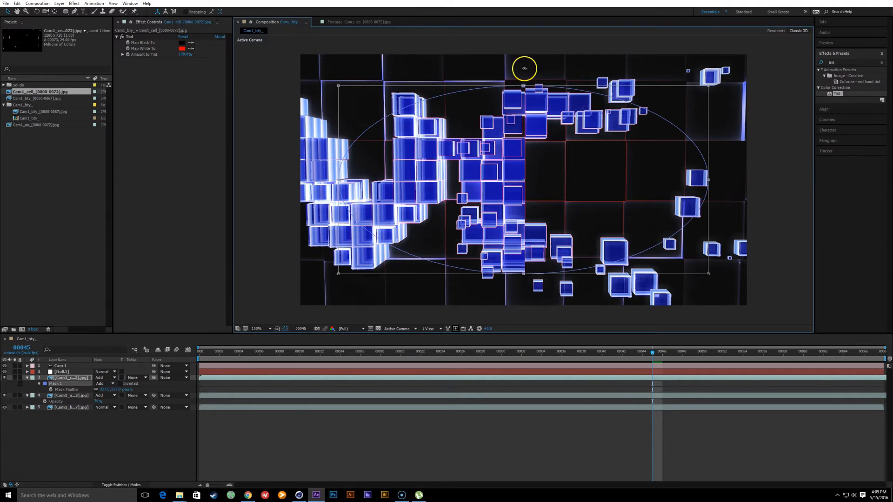
ctrl+drag(524, 86, 524, 81)
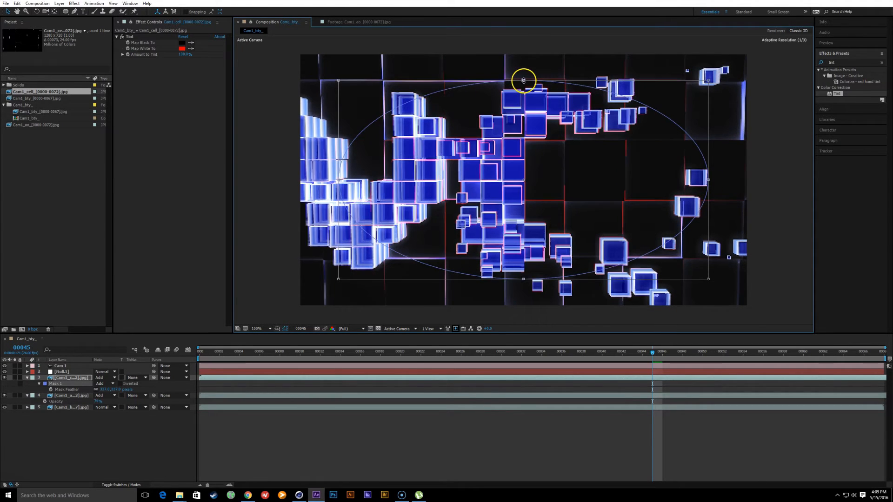
key(Return)
drag(653, 353, 653, 377)
click(149, 439)
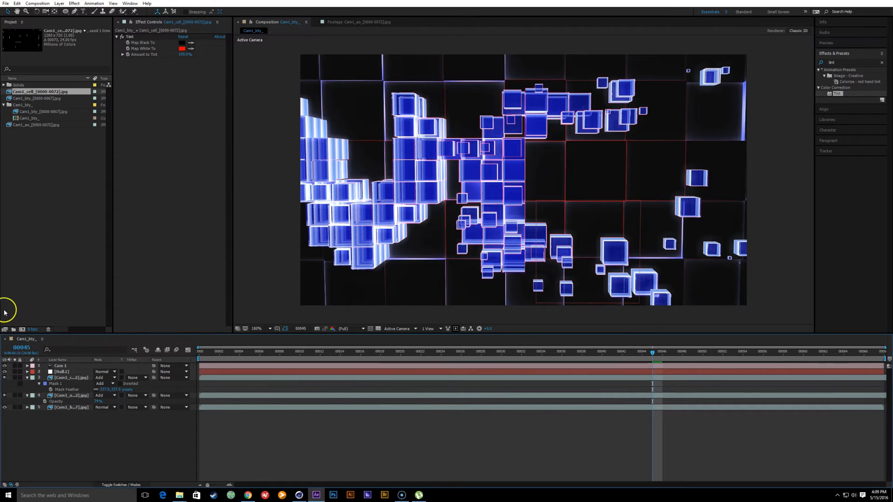
Step: Add an adjustment layer with a Curves effect above the cel layer and turn off its visibility
click(61, 377)
key(ctrl+alt+y)
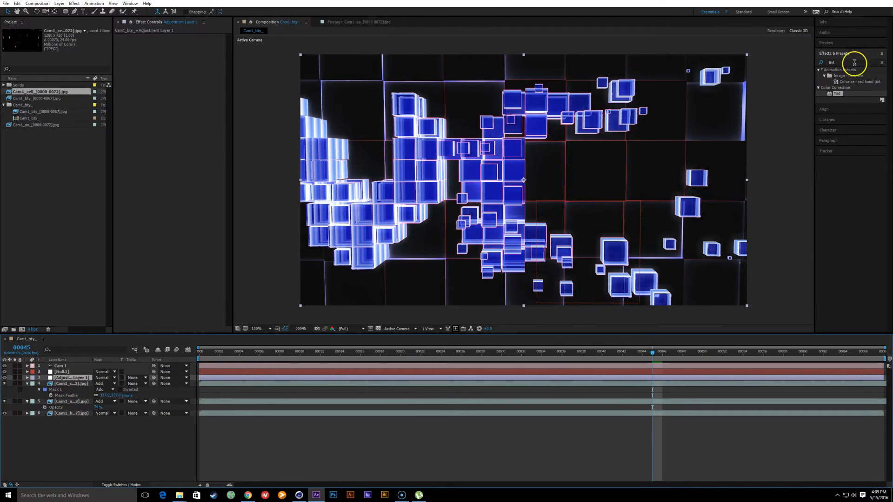
drag(855, 62, 617, 79)
text(curv)
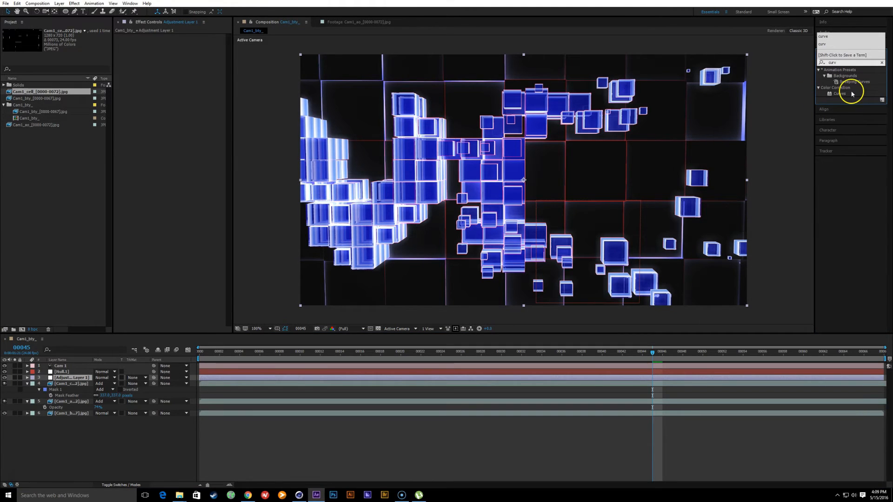
double_click(843, 94)
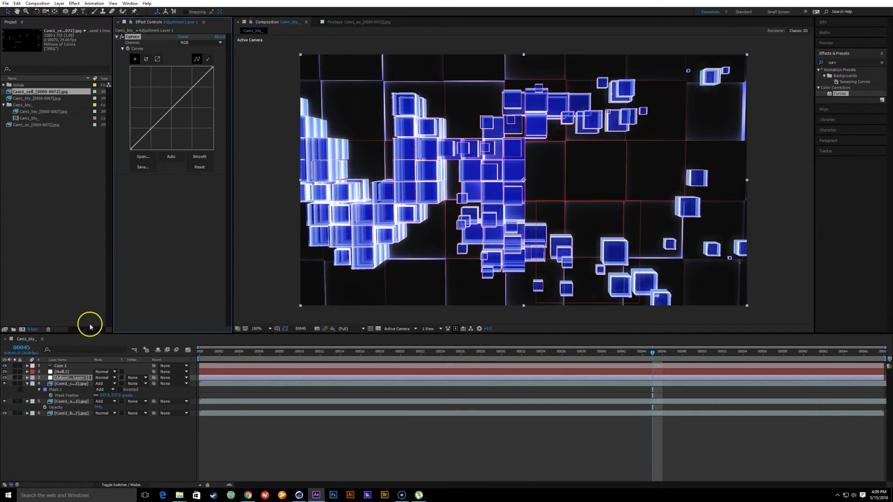
click(94, 462)
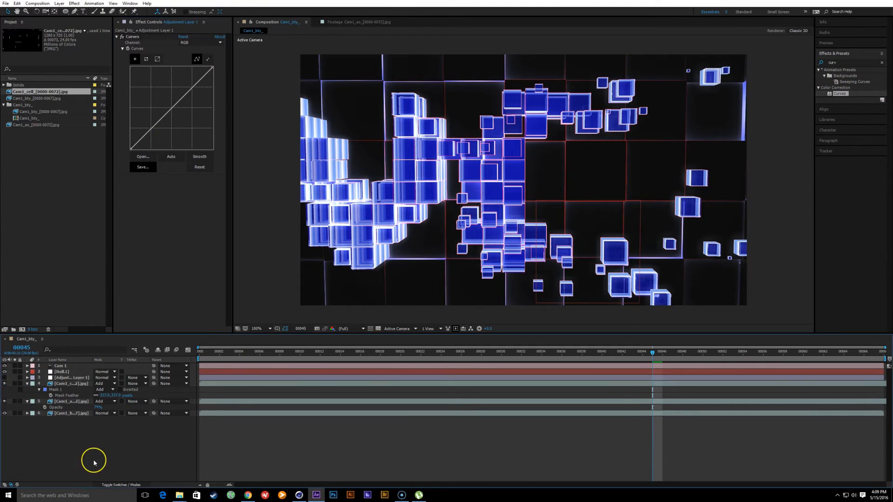
Step: Add a comp-size black solid directly below the adjustment layer and give it a full-frame elliptical mask
key(ctrl+y)
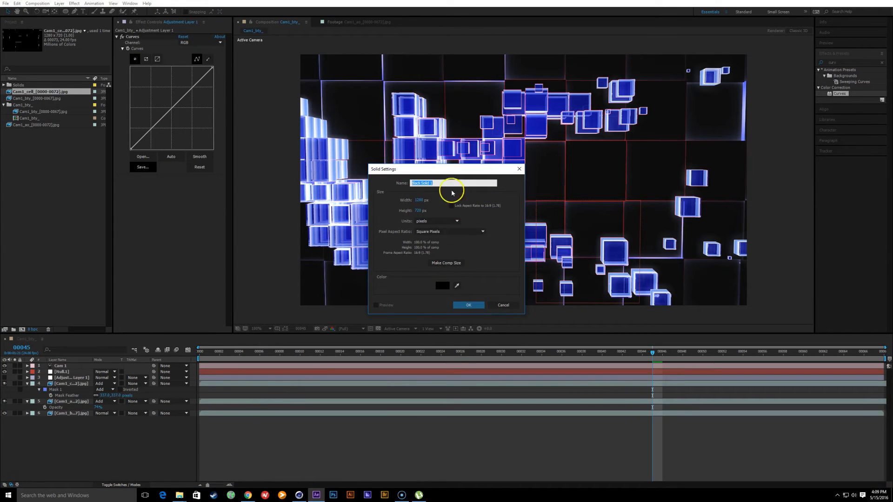
click(469, 305)
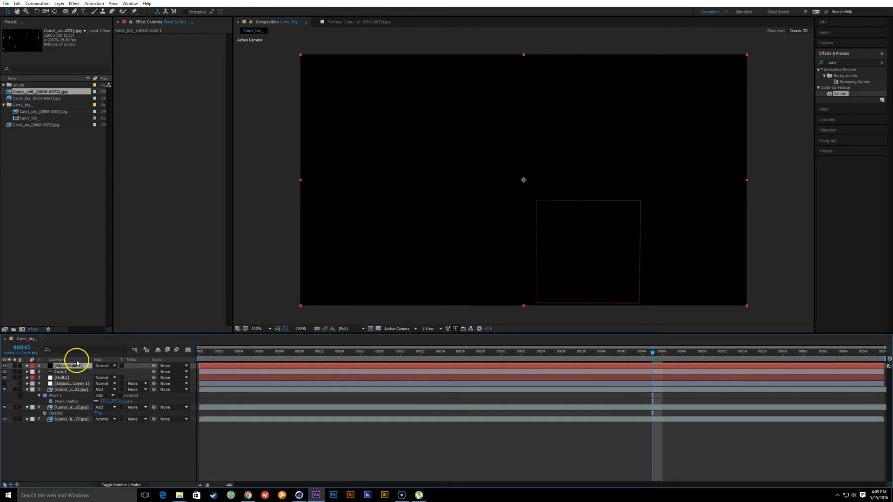
drag(76, 363, 72, 386)
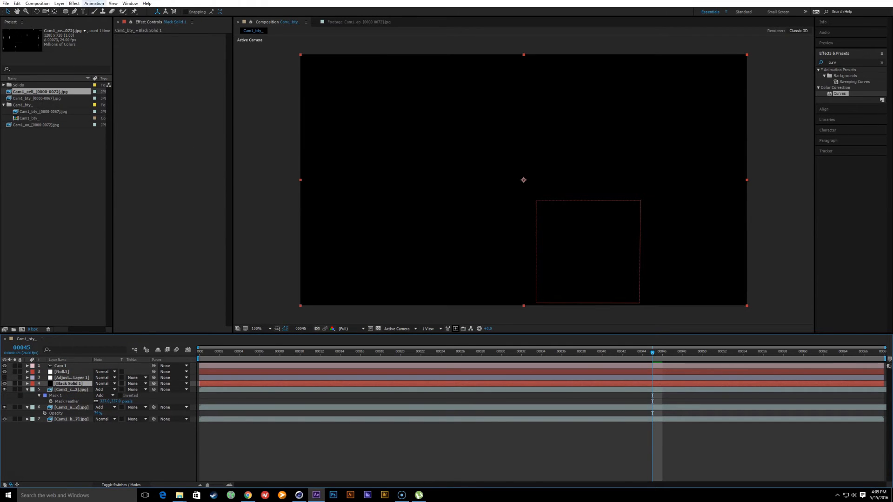
double_click(65, 11)
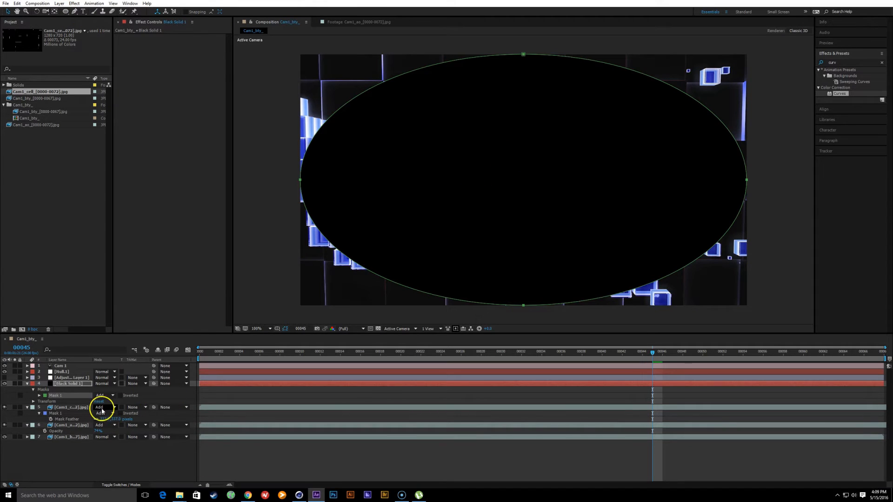
Step: Set the black solid's mask to Subtract and feather it by about 370 pixels
click(118, 421)
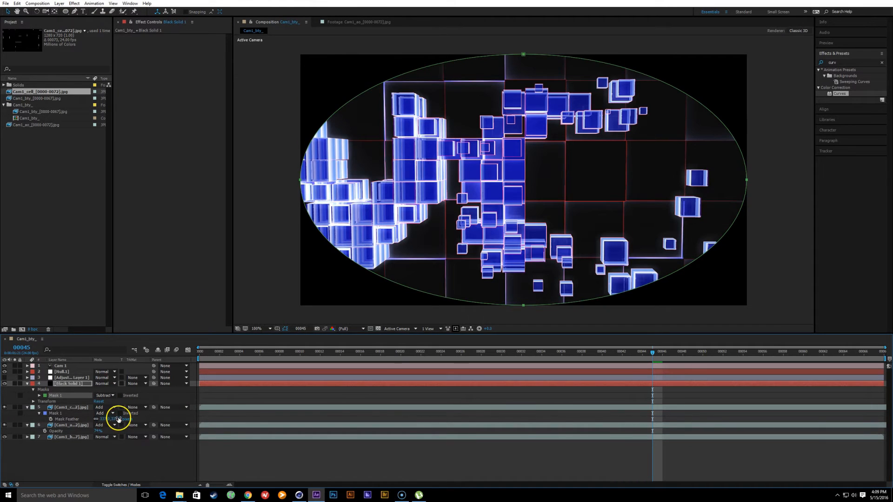
key(f)
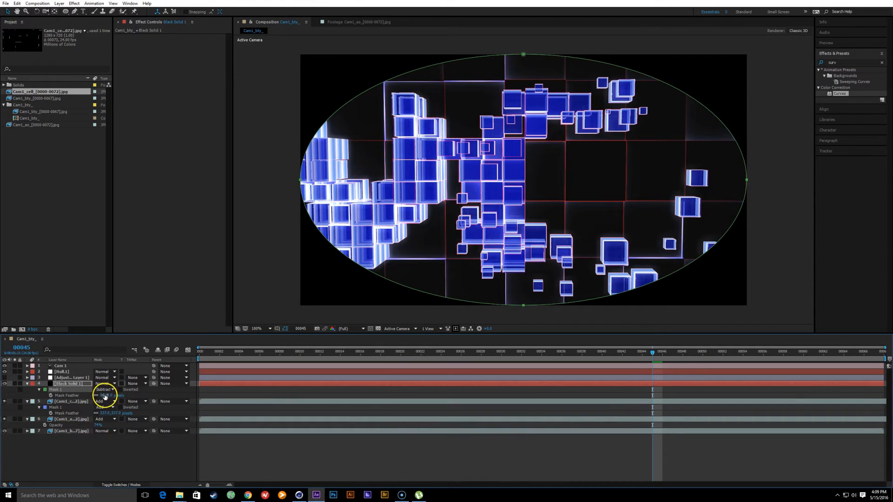
drag(105, 396, 235, 396)
Step: Enlarge the black solid's elliptical mask about its center so it extends slightly beyond the frame on all sides
click(302, 180)
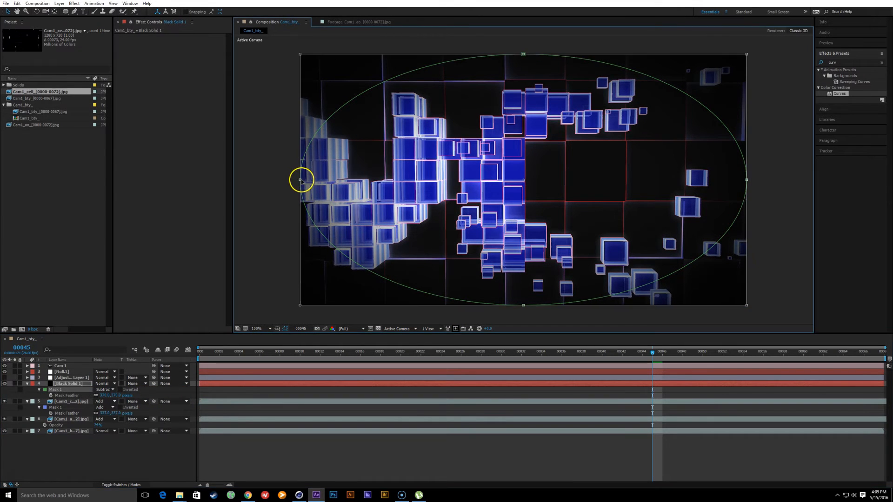
key(comma)
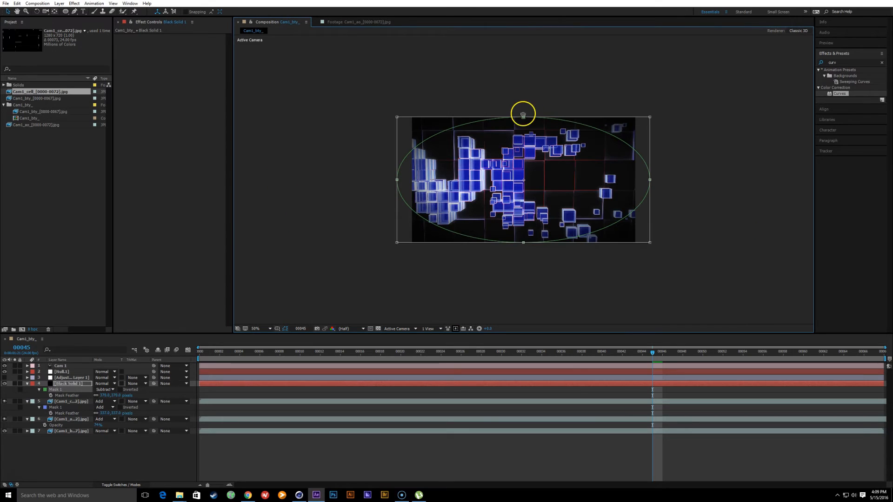
mouse_move(523, 117)
mouse_down()
mouse_move(524, 104)
mouse_move(523, 113)
mouse_up()
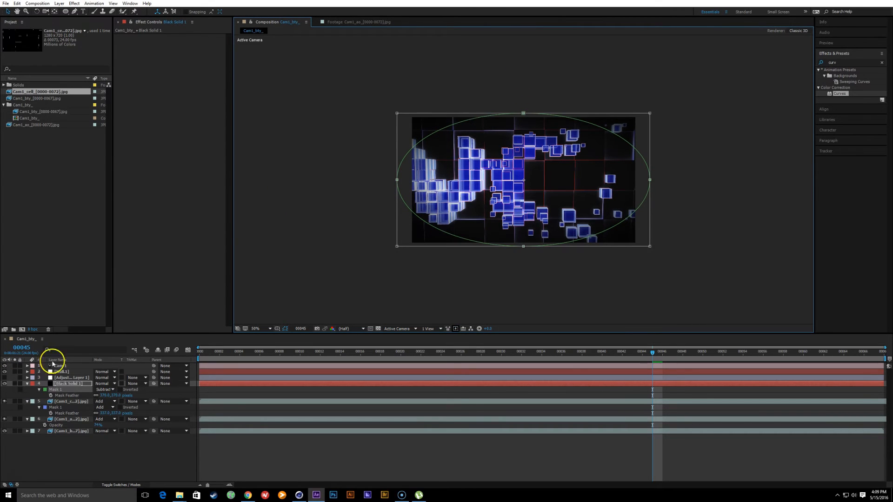
Step: Set the black solid's blending mode to Multiply and lower its opacity
click(101, 384)
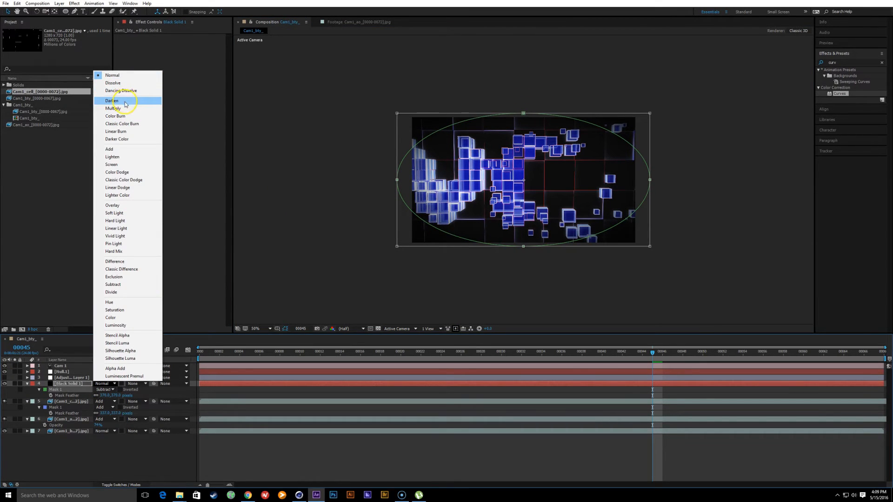
click(125, 108)
key(t)
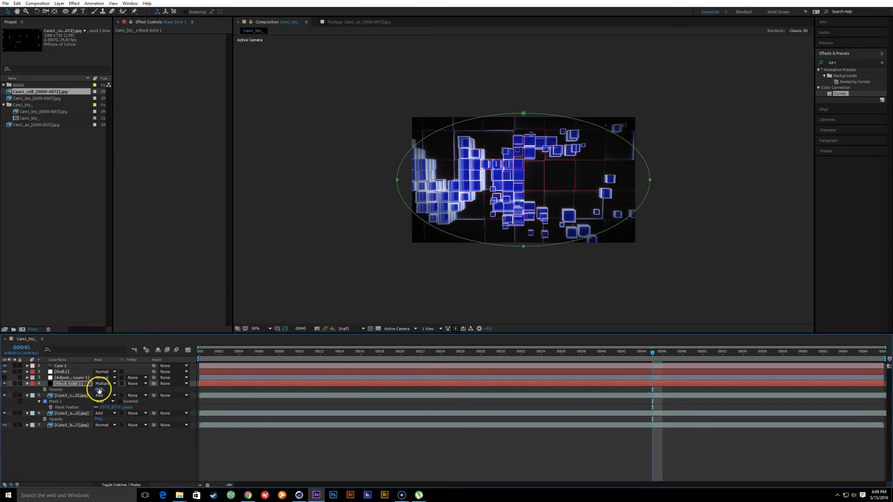
mouse_move(99, 390)
mouse_down()
mouse_move(57, 393)
mouse_move(101, 391)
mouse_up()
scroll(475, 227, up, 1)
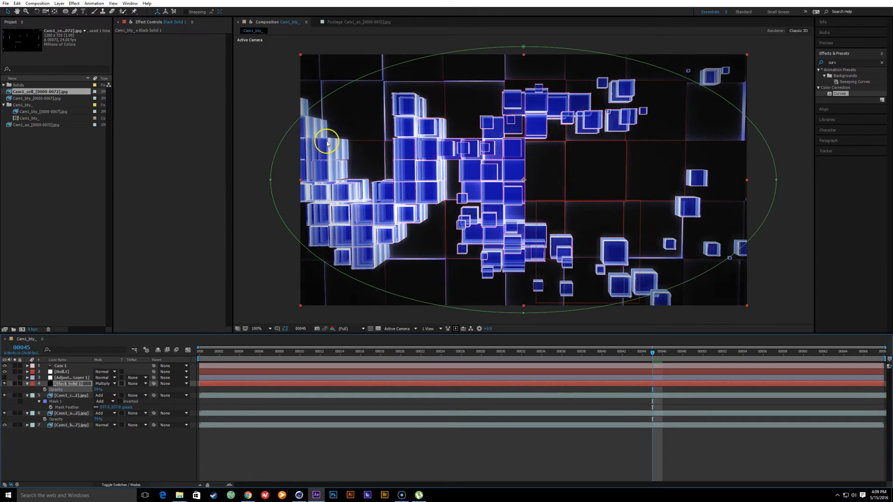
Step: Narrow the black solid's elliptical mask slightly about its center and set its feather to about 298 pixels
double_click(270, 180)
ctrl+drag(270, 180, 287, 180)
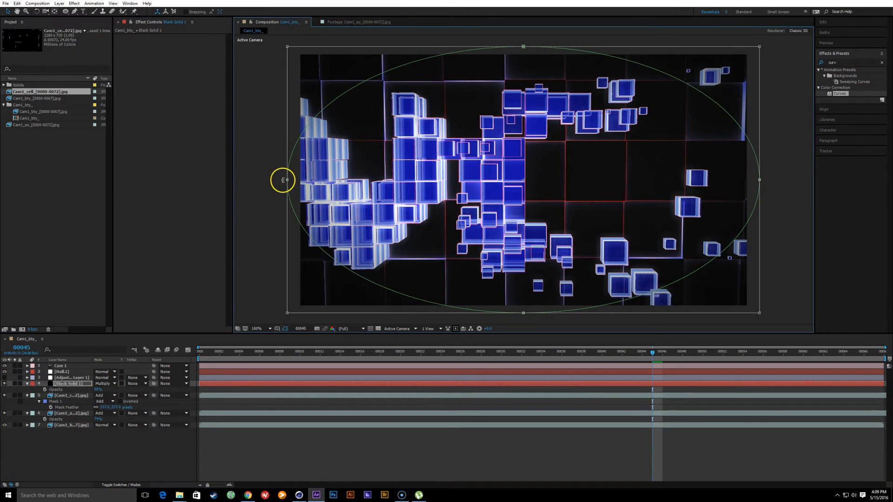
double_click(283, 181)
key(f)
click(103, 390)
click(116, 397)
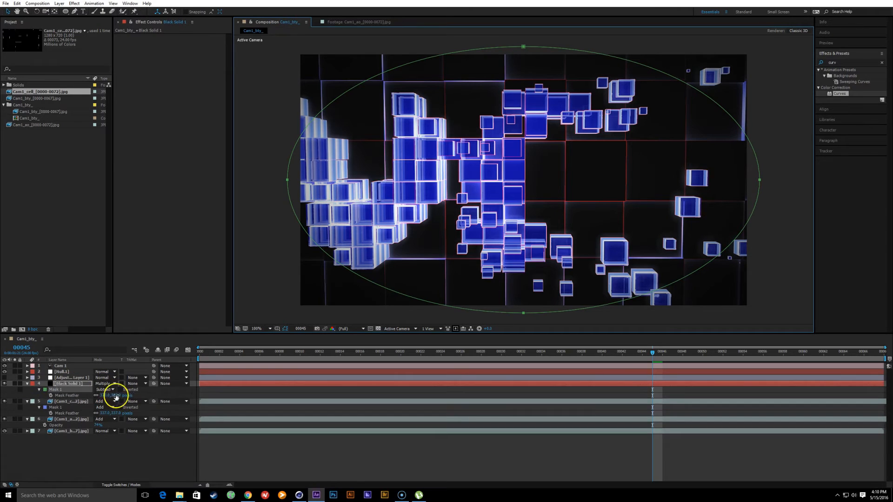
mouse_move(107, 397)
mouse_down()
mouse_move(84, 398)
mouse_move(120, 391)
mouse_up()
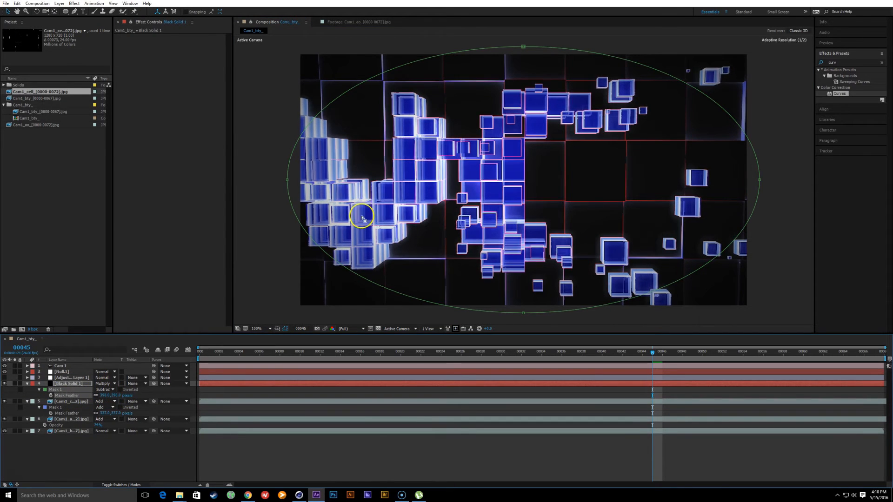
Step: Turn the adjustment layer's visibility back on and shape its RGB curve into a gentle contrast-boosting S-curve
click(74, 378)
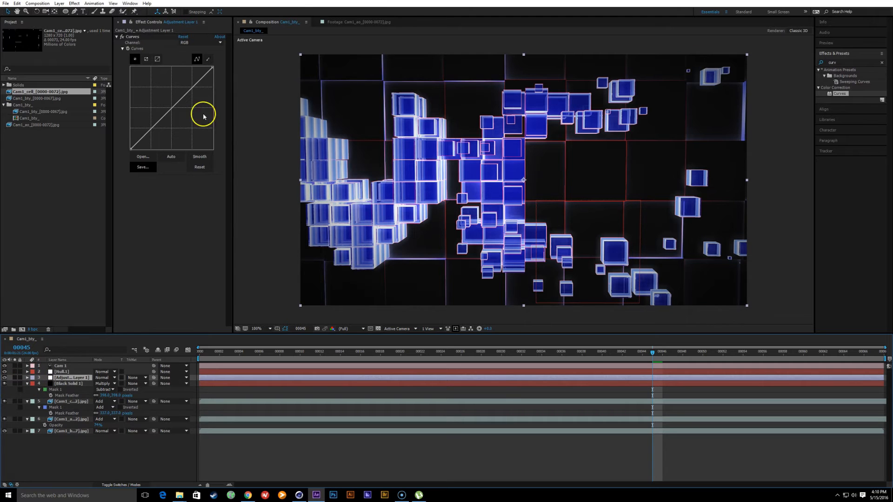
drag(196, 81, 196, 76)
drag(148, 127, 147, 137)
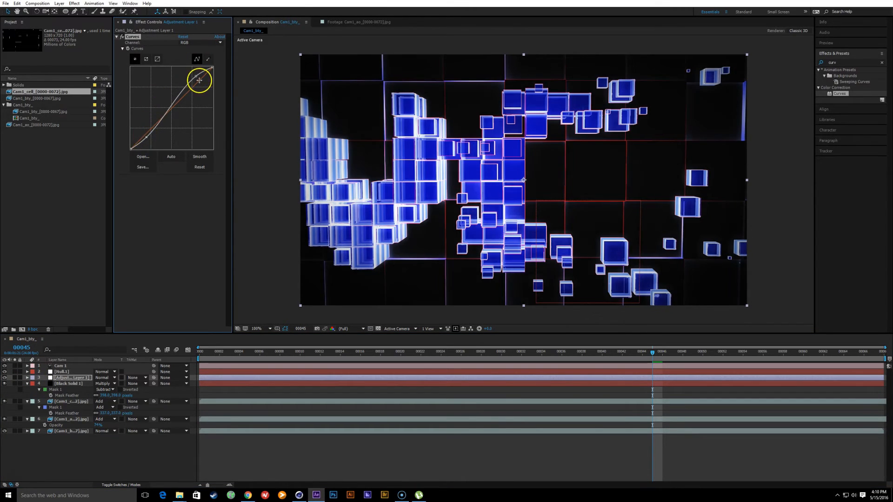
drag(196, 78, 197, 75)
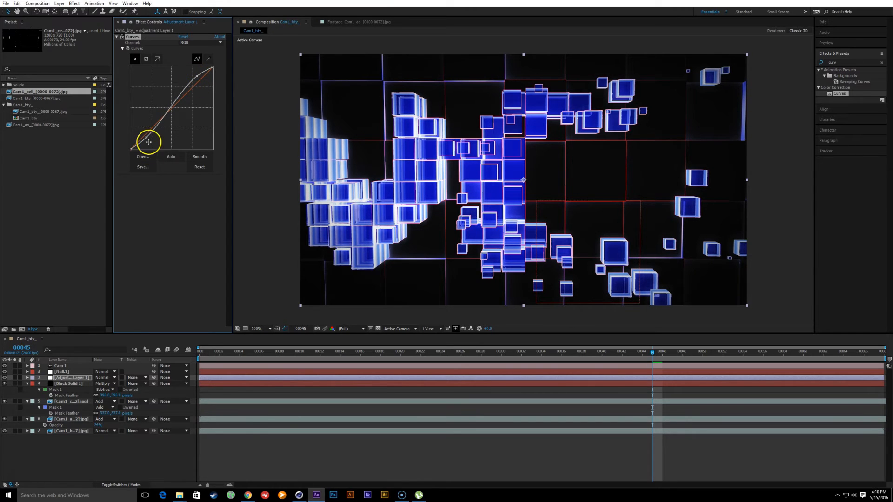
drag(147, 138, 144, 141)
Step: Apply a Glow effect to the adjustment layer with a radius of about 84 and an intensity of 0.4
text(glow)
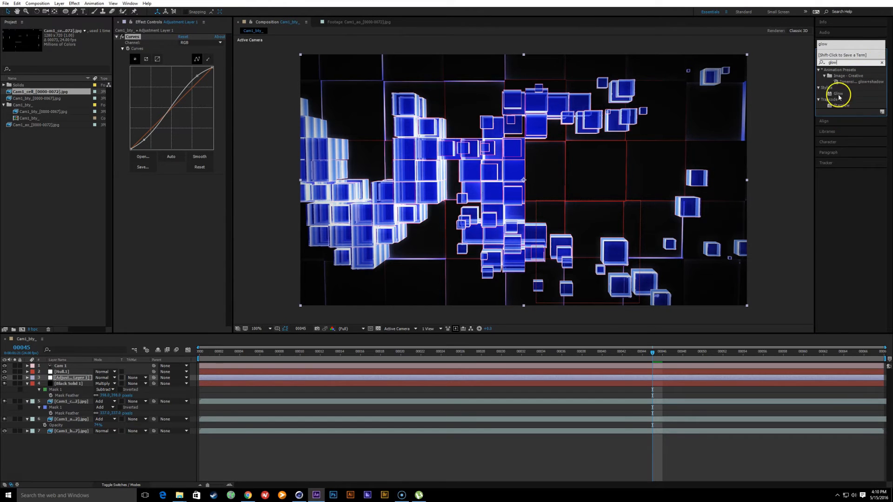
double_click(839, 95)
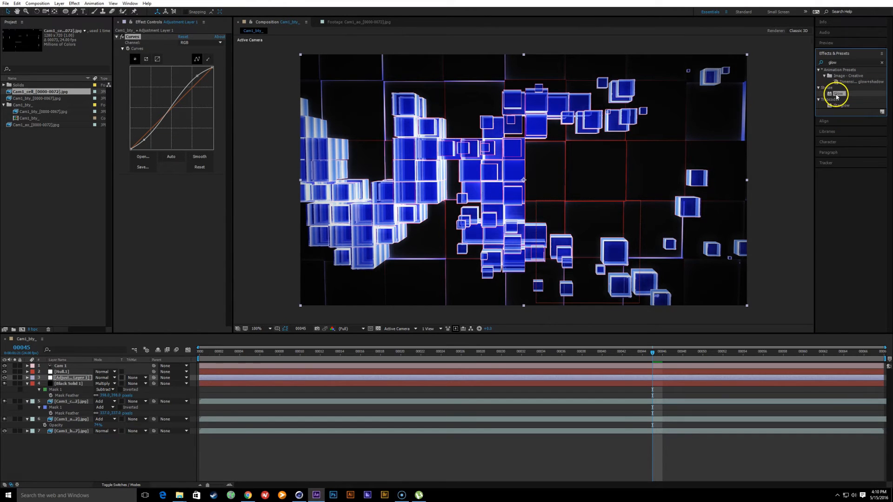
mouse_move(182, 196)
mouse_down()
mouse_move(213, 194)
mouse_move(172, 200)
mouse_up()
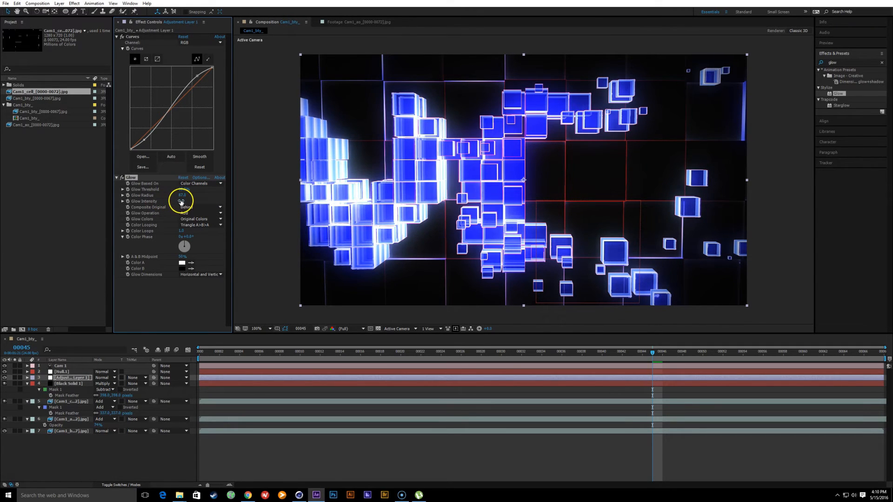
click(181, 201)
text(.5)
key(Return)
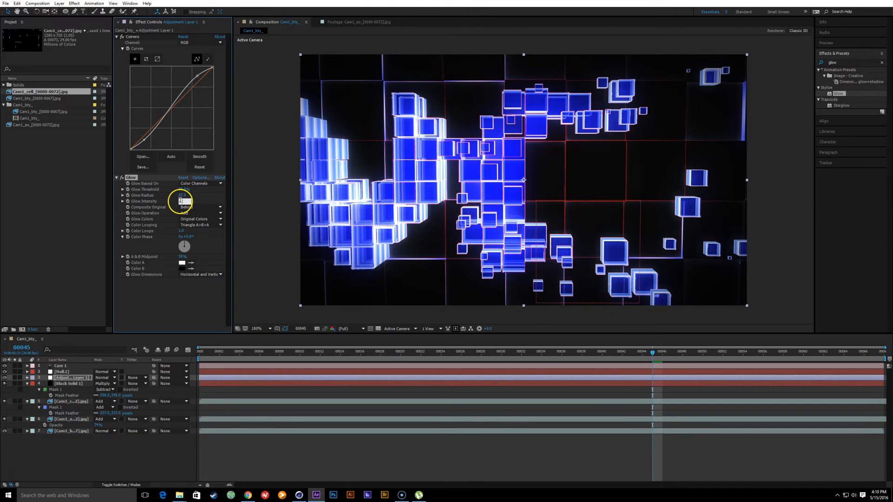
drag(182, 195, 182, 199)
Step: Move the playhead to frame 50 and hide the null layer
drag(622, 355, 701, 357)
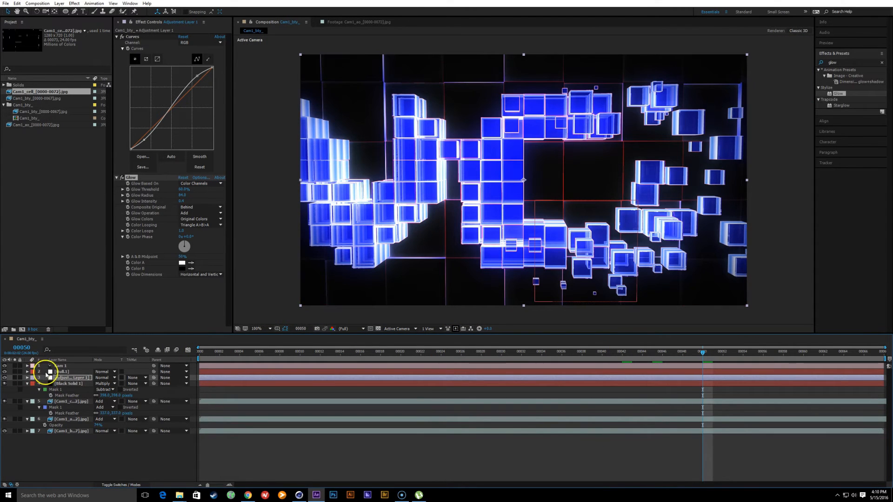
click(5, 372)
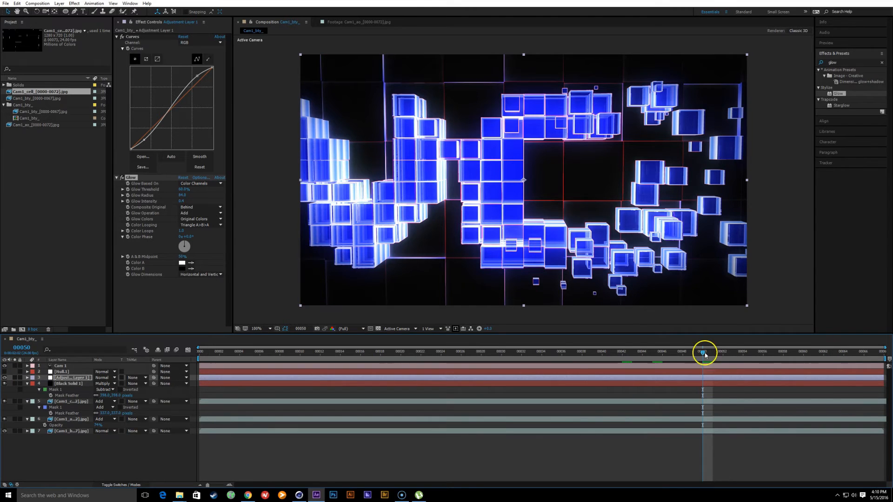
mouse_move(703, 354)
mouse_down()
mouse_move(291, 367)
mouse_move(705, 364)
mouse_up()
Step: Switch to Chrome and examine the Hi-Tech Interface Textures Pack 1 page on VideoHive, including its description and texture samples
click(248, 495)
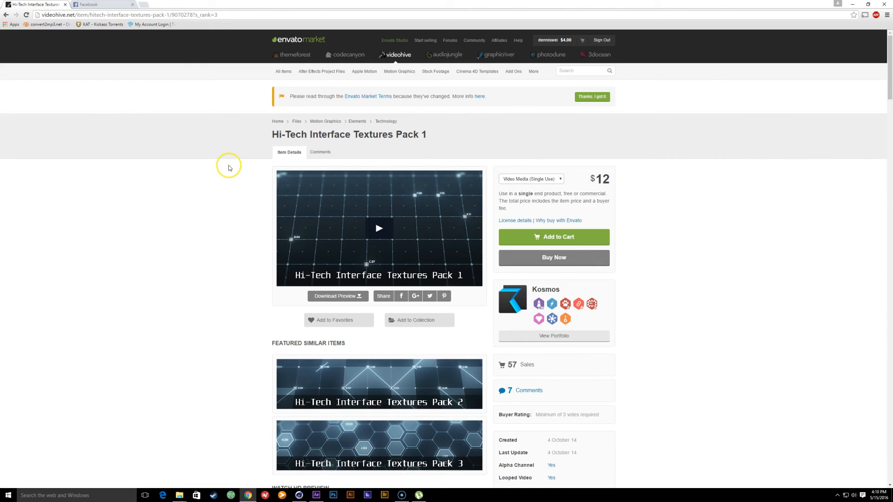
scroll(337, 281, down, 4)
scroll(334, 284, up, 4)
scroll(334, 284, down, 15)
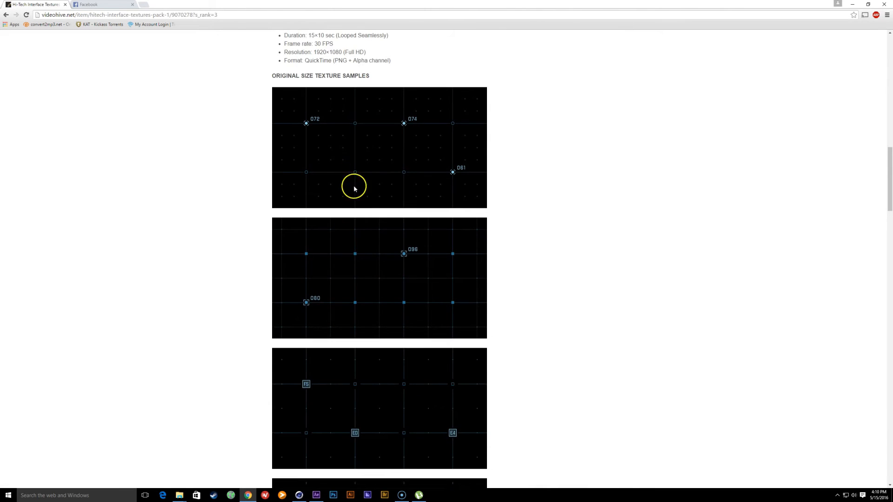
scroll(359, 307, down, 15)
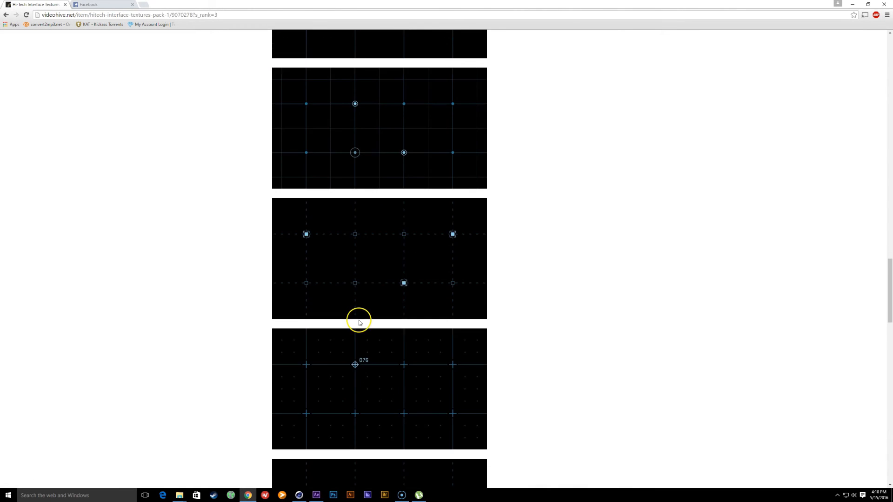
scroll(359, 319, up, 10)
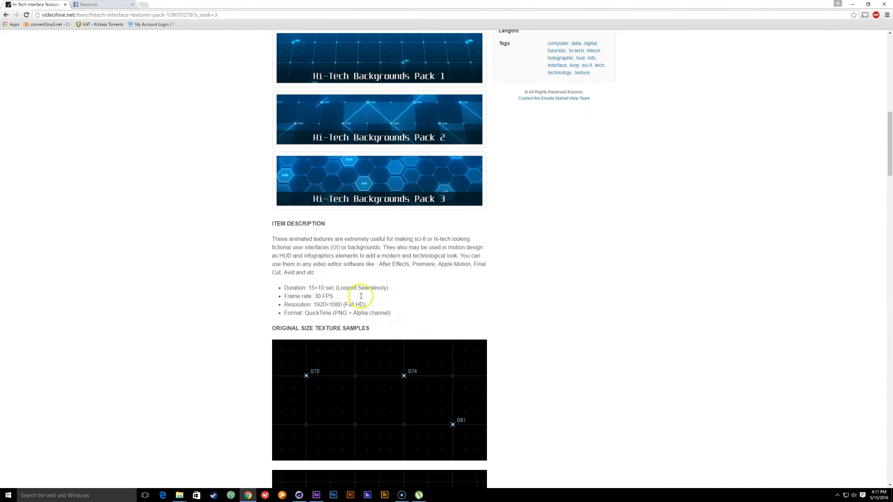
scroll(361, 296, up, 12)
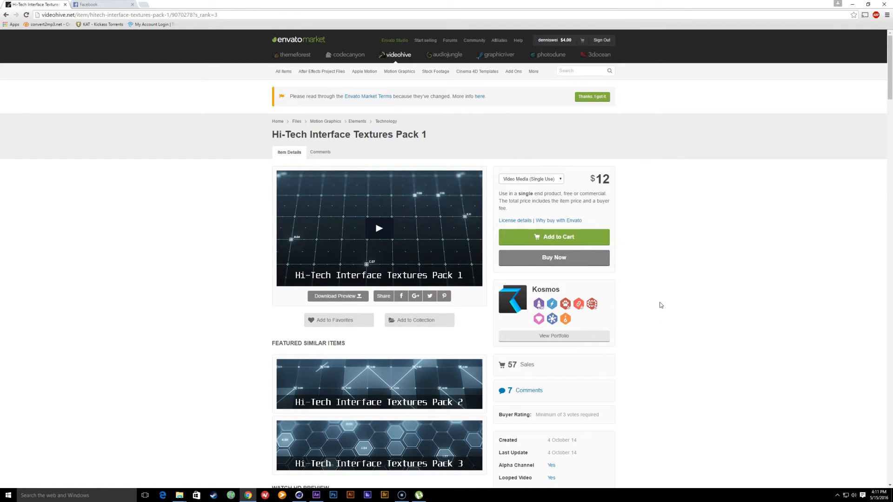
scroll(661, 305, down, 20)
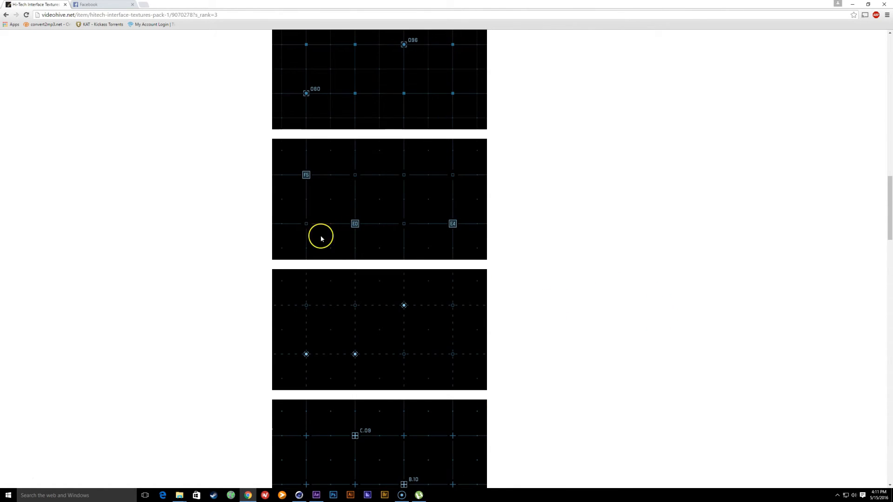
Step: Switch back to After Effects and import the 01 Frontal clip from the Hi-Tech Backgrounds Pack 1 folder in Widgets
click(317, 495)
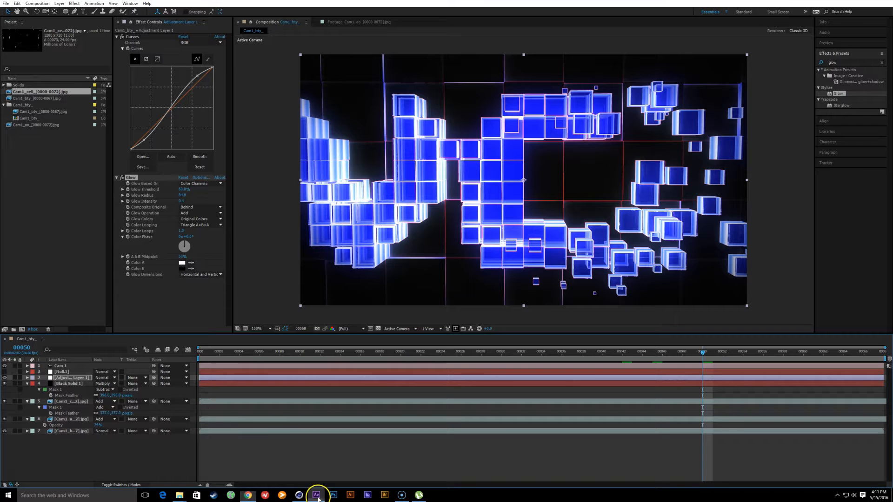
double_click(35, 166)
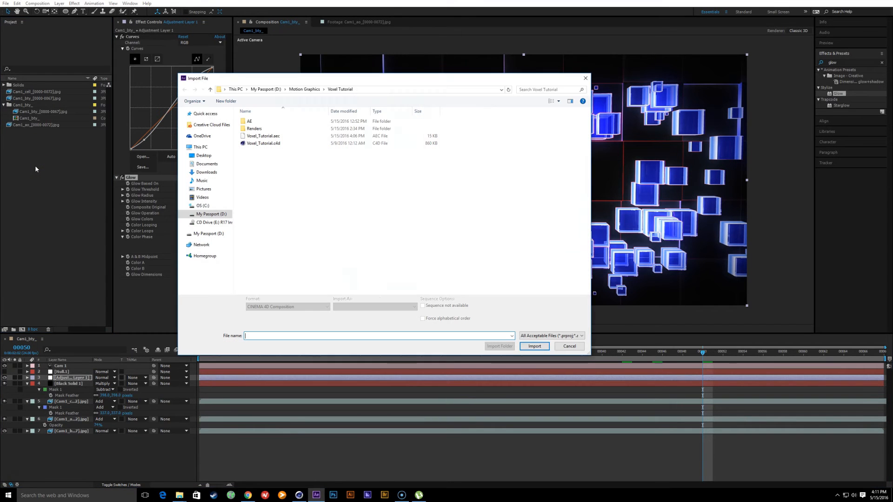
click(303, 90)
double_click(288, 143)
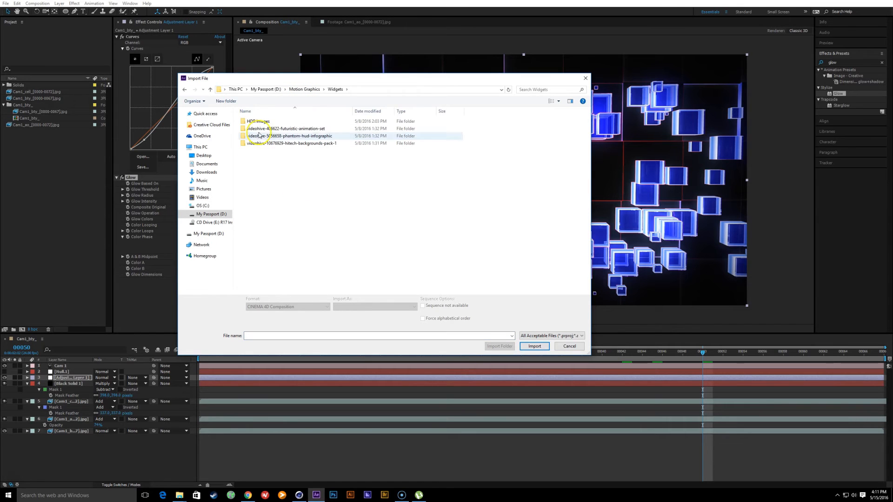
double_click(298, 143)
double_click(246, 123)
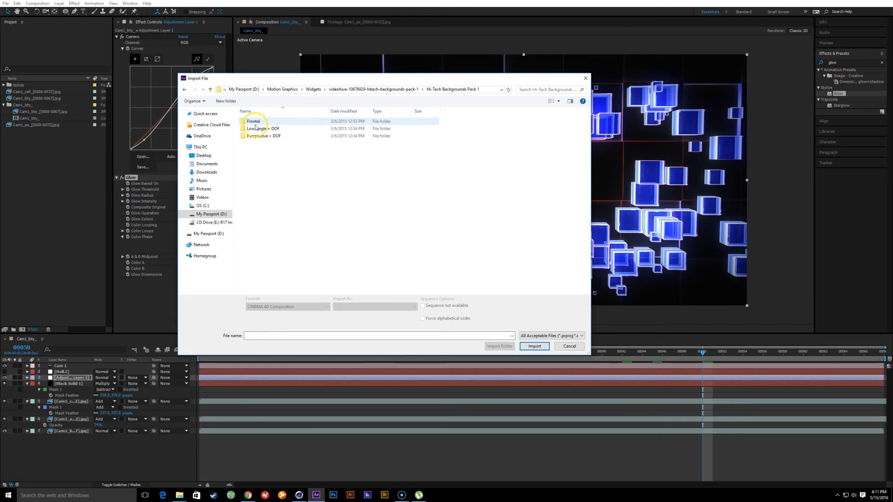
double_click(246, 122)
click(260, 129)
double_click(260, 129)
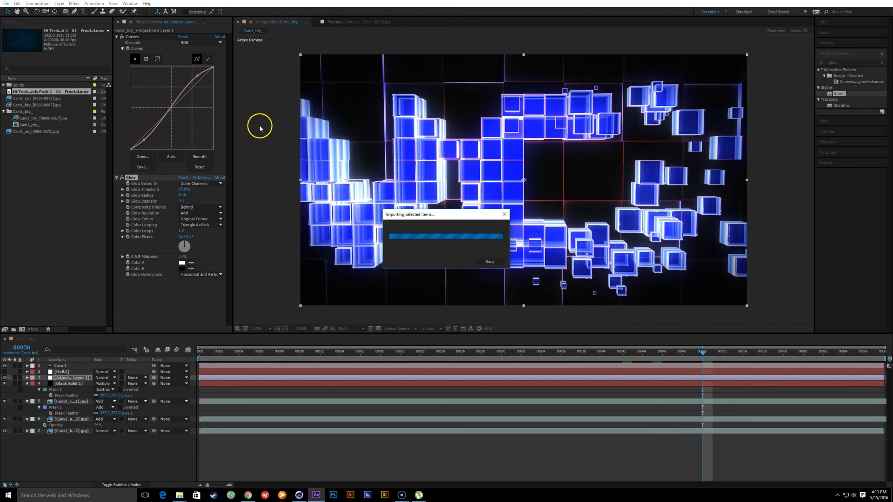
Step: Place the Hi-Tech background clip in the composition directly above the cel layer and make it a 3D layer
drag(39, 96, 86, 397)
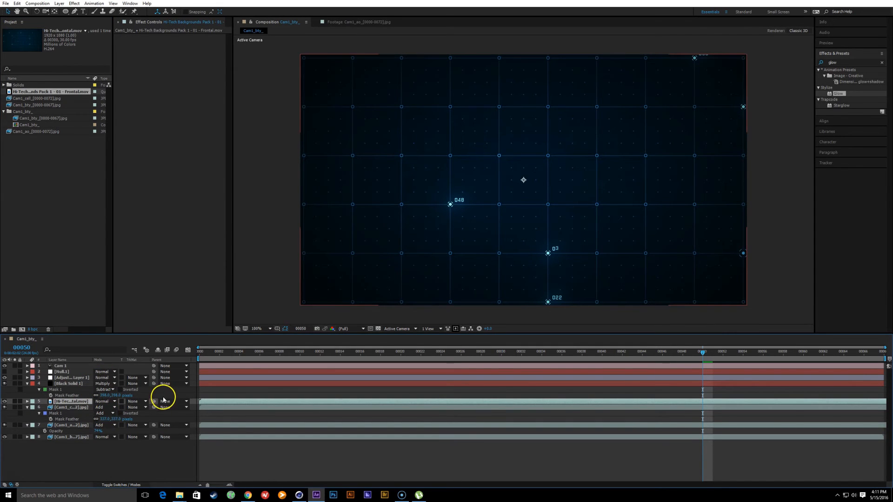
key(F4)
click(132, 401)
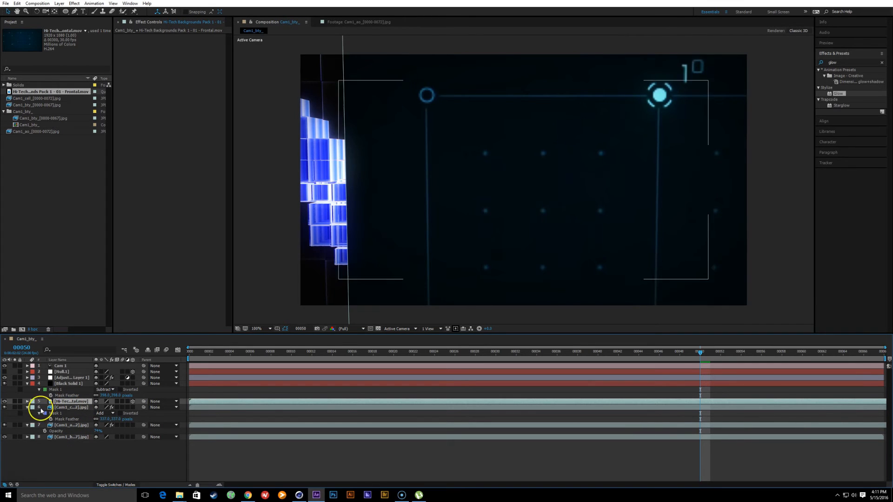
Step: Copy the null's position onto the Hi-Tech background layer
click(56, 372)
key(p)
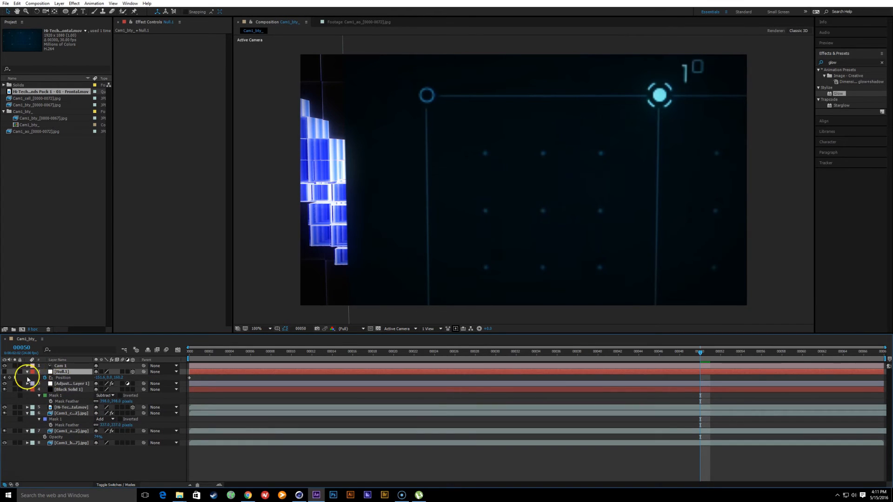
click(75, 408)
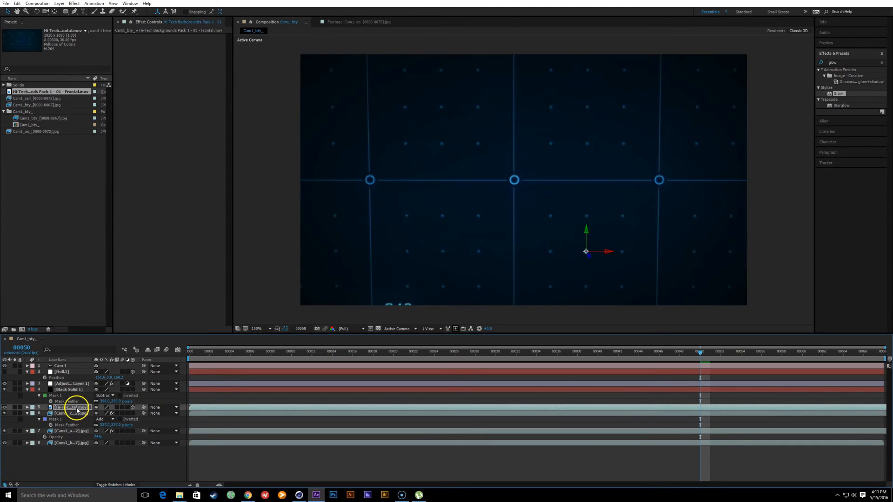
Step: Scale the Hi-Tech background layer down to 33% and reposition it behind the voxel text
key(comma)
key(comma)
key(s)
drag(103, 416, 81, 417)
drag(561, 281, 547, 254)
key(period)
key(period)
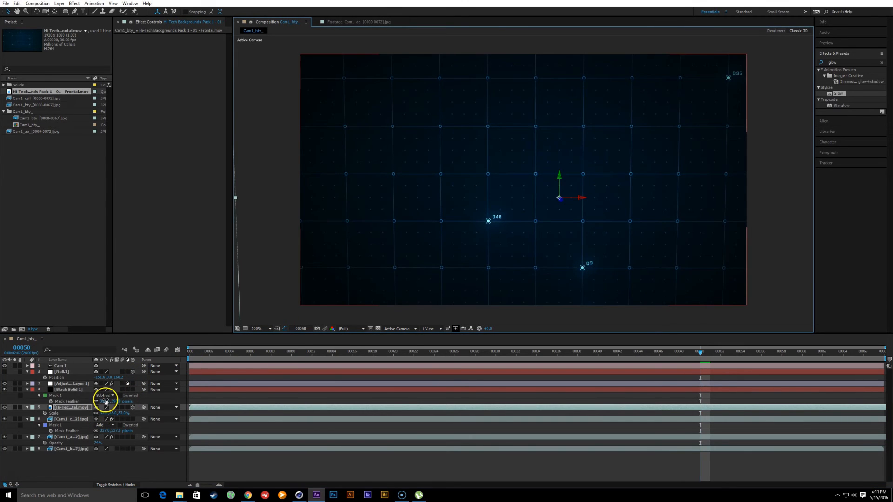
Step: Set the Hi-Tech background layer's blending mode to Add
key(F4)
click(108, 408)
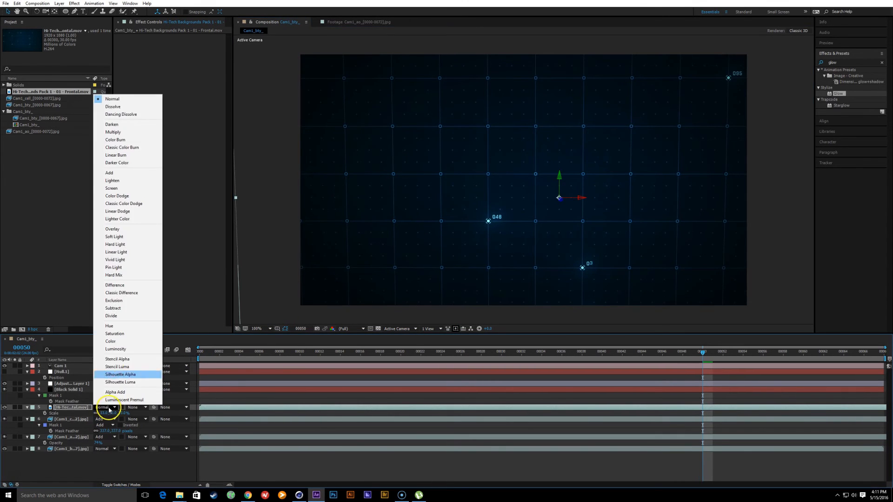
click(128, 175)
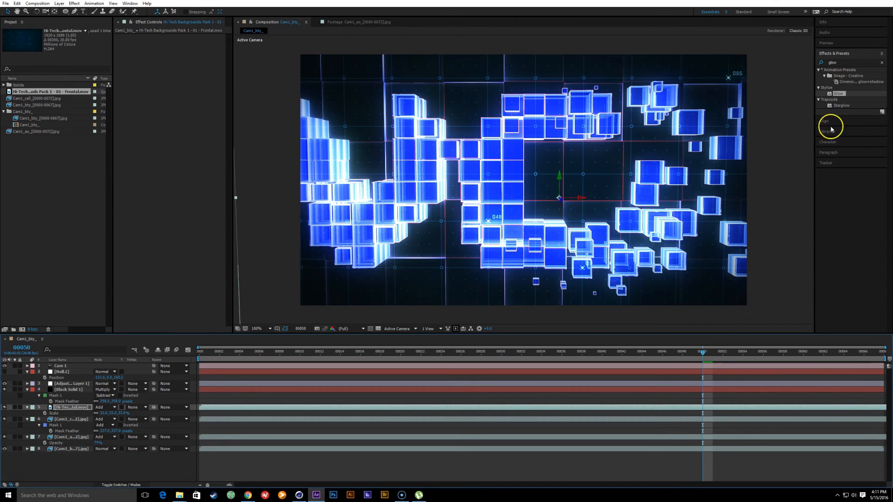
Step: Apply a Curves effect to the Hi-Tech background layer and shape the RGB curve into a gentle contrast-boosting S
click(842, 62)
text(curv)
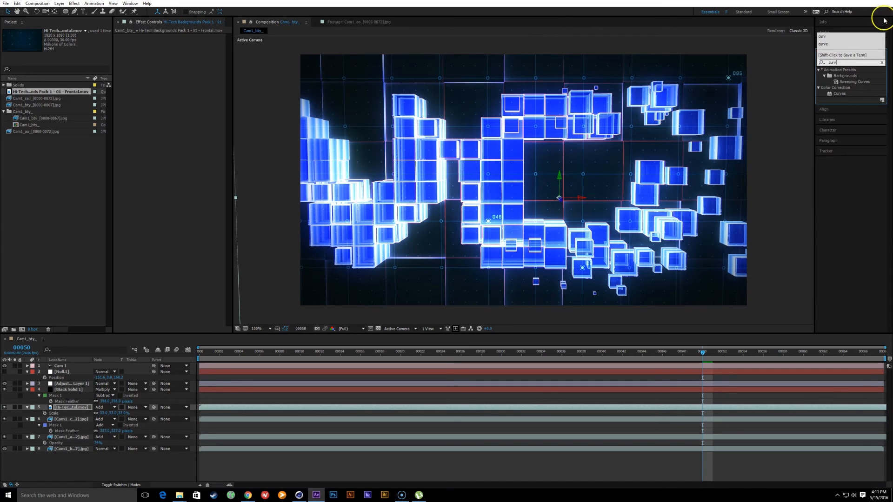
double_click(839, 95)
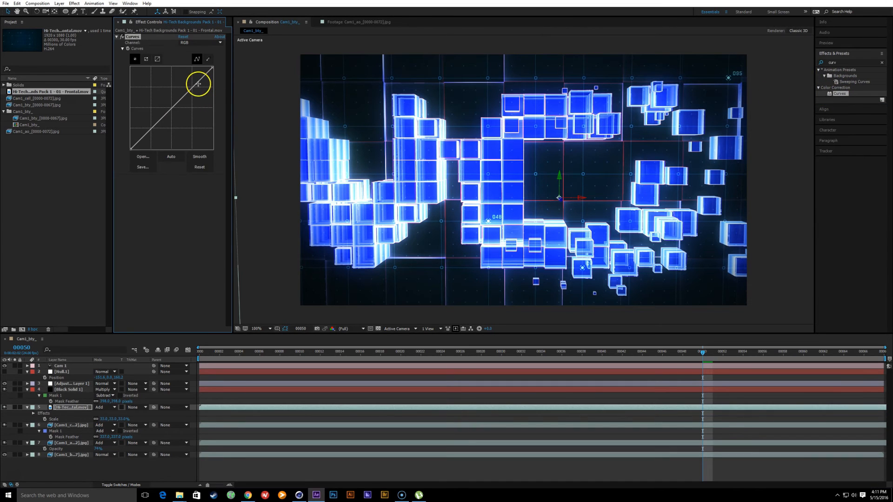
drag(197, 82, 194, 82)
drag(149, 128, 152, 134)
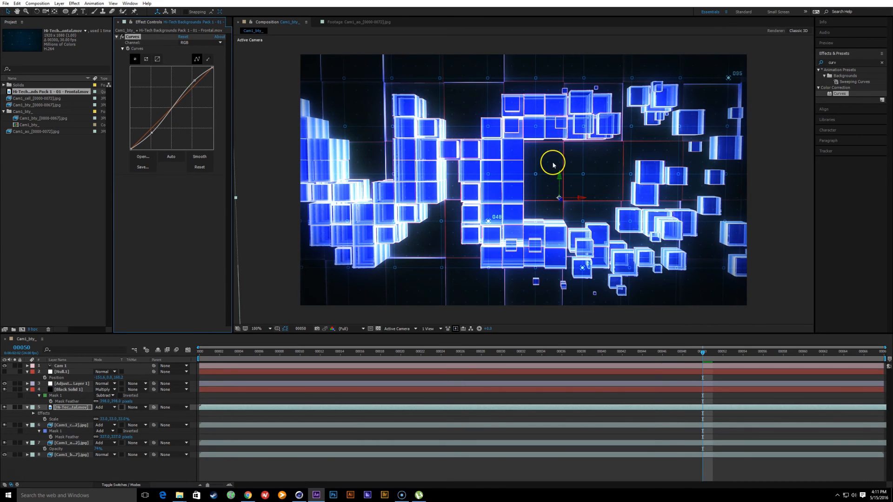
drag(195, 81, 193, 82)
drag(151, 134, 151, 136)
scroll(608, 211, up, 1)
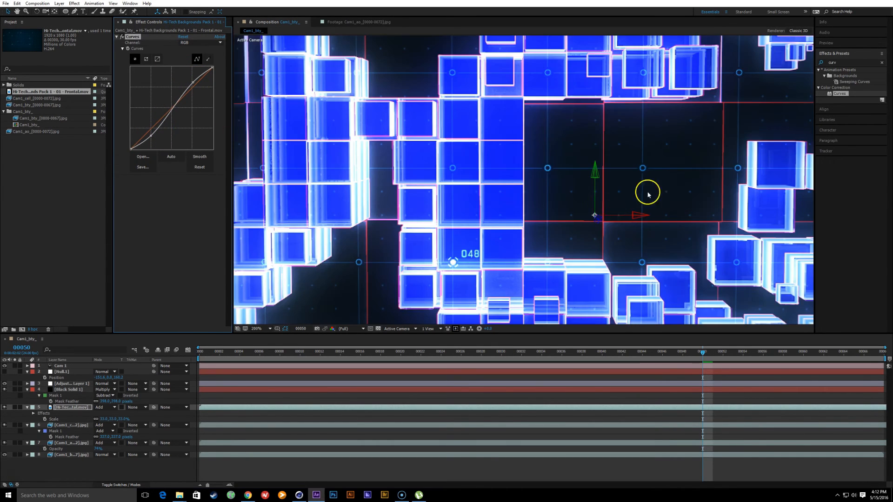
scroll(664, 185, down, 1)
Step: Apply a Glow effect to the Hi-Tech background layer and adjust its glow radius and intensity
click(853, 63)
text(g)
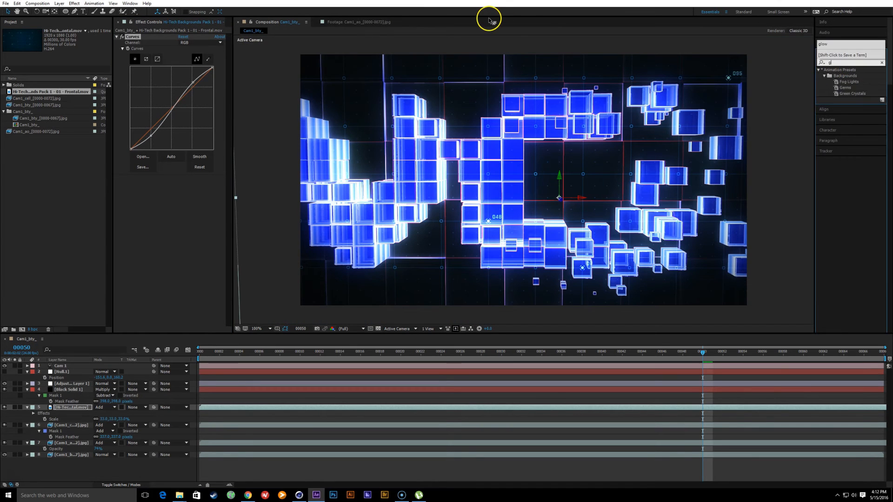
text(low)
double_click(838, 93)
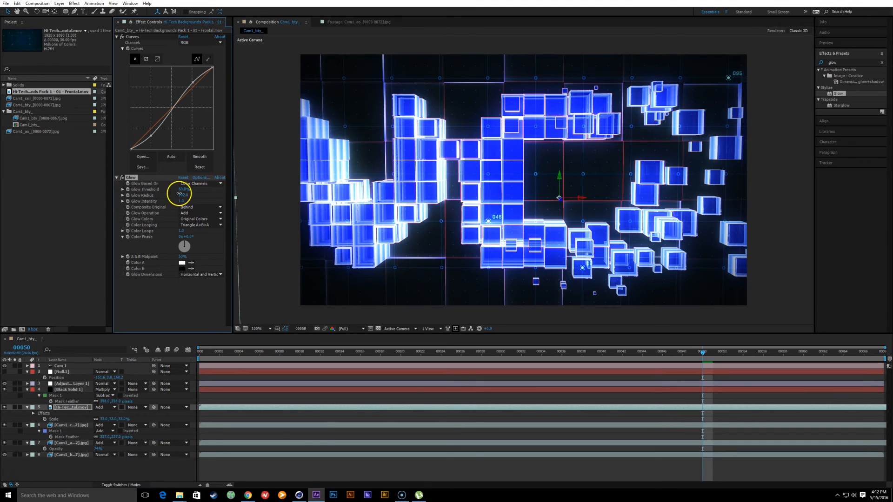
drag(179, 194, 187, 195)
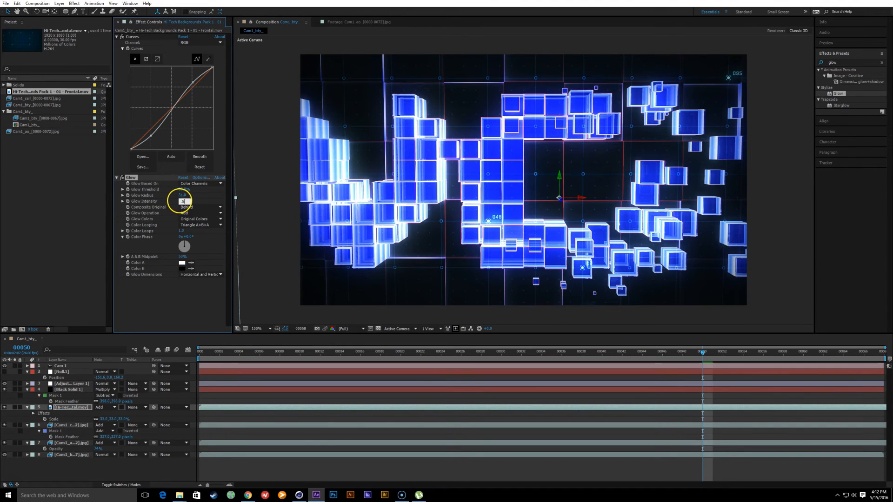
key(Return)
scroll(605, 111, up, 1)
scroll(605, 113, down, 1)
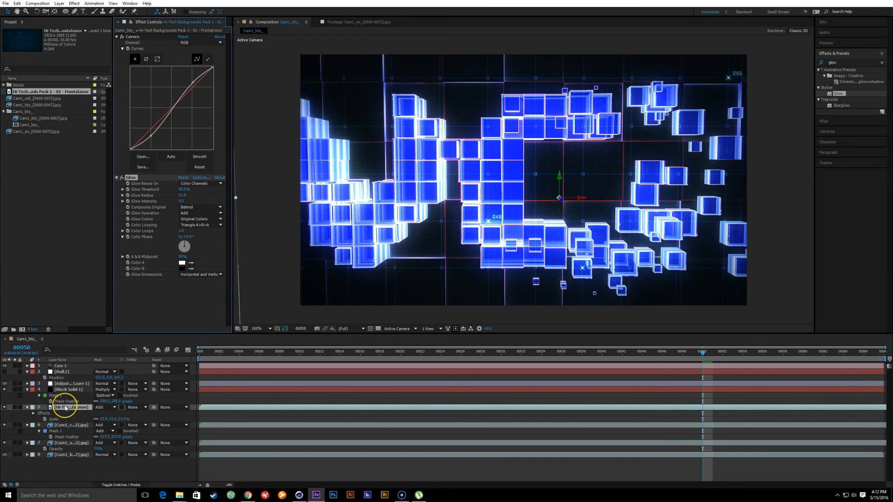
Step: Duplicate the Hi-Tech background layer and offset the copy in 3D space from the original grid
click(66, 408)
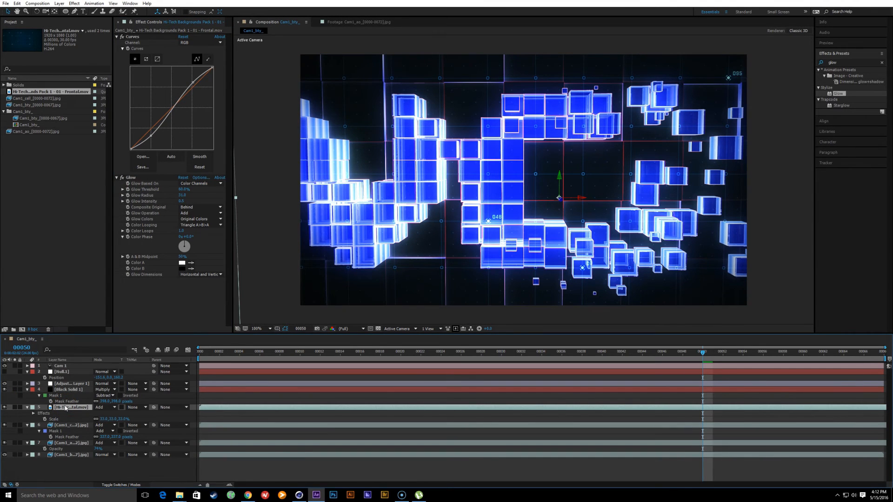
key(ctrl+d)
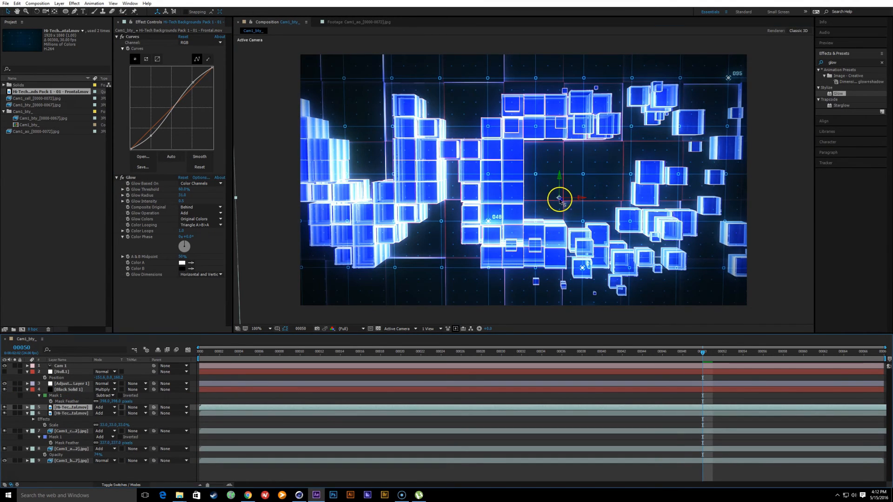
drag(559, 200, 584, 182)
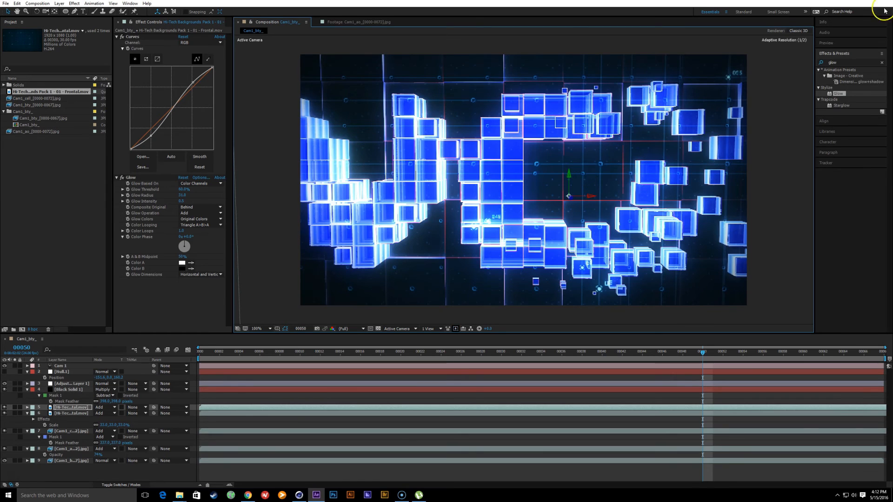
Step: Try a Fast Blur with a blurriness of 5 on the duplicated Hi-Tech layer and remove the effect
click(841, 62)
click(70, 407)
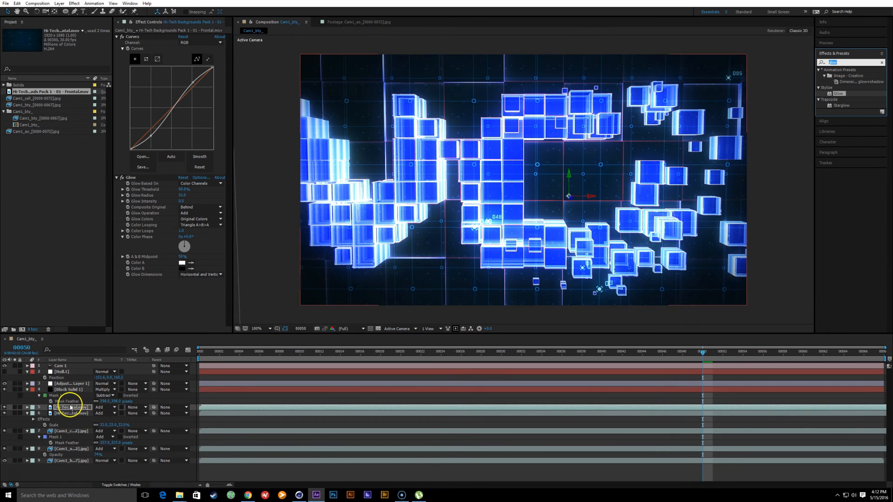
click(846, 61)
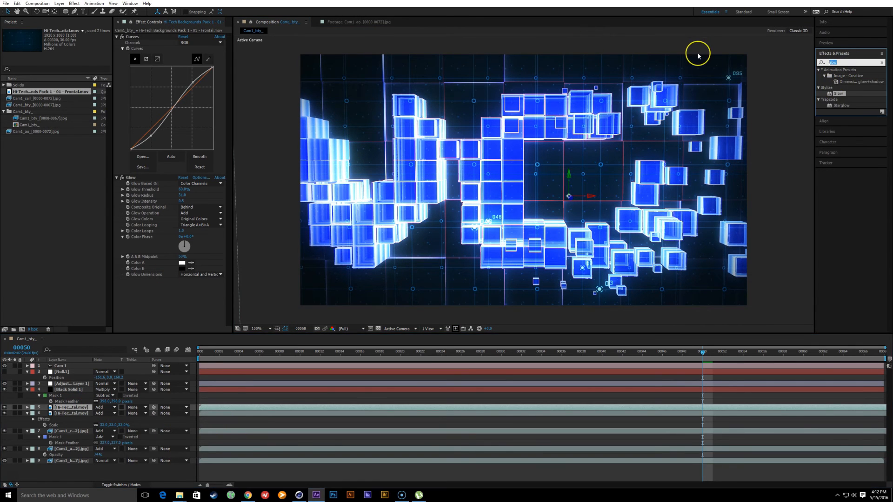
text(fast)
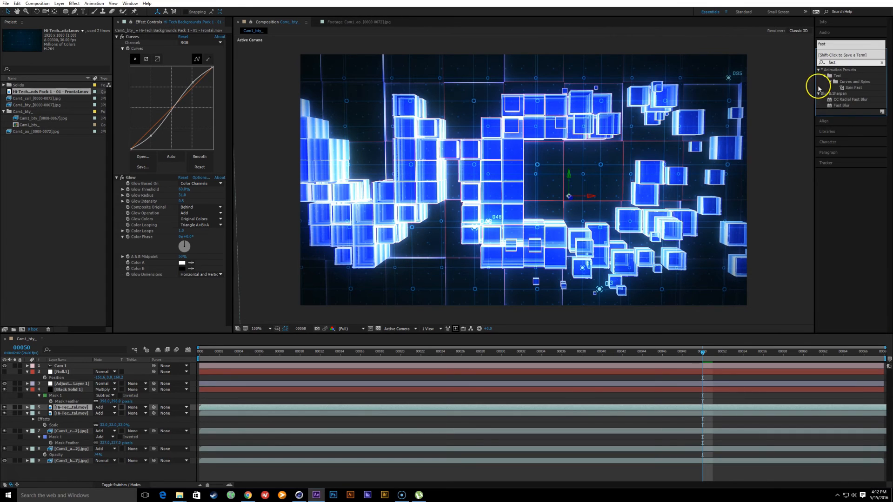
drag(849, 106, 556, 129)
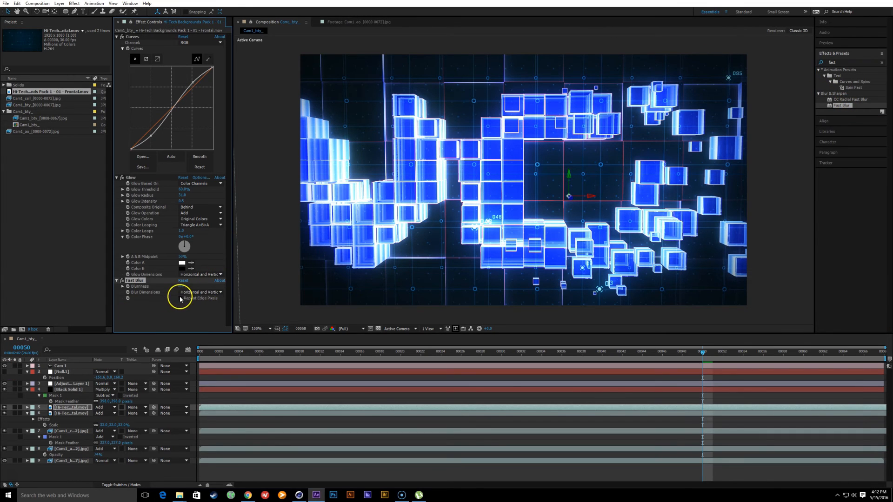
drag(181, 286, 183, 289)
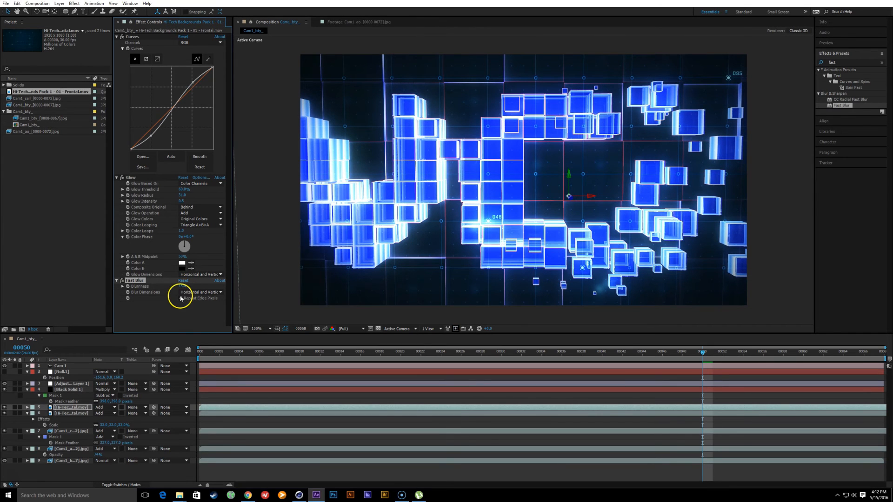
click(183, 286)
text(5)
key(Return)
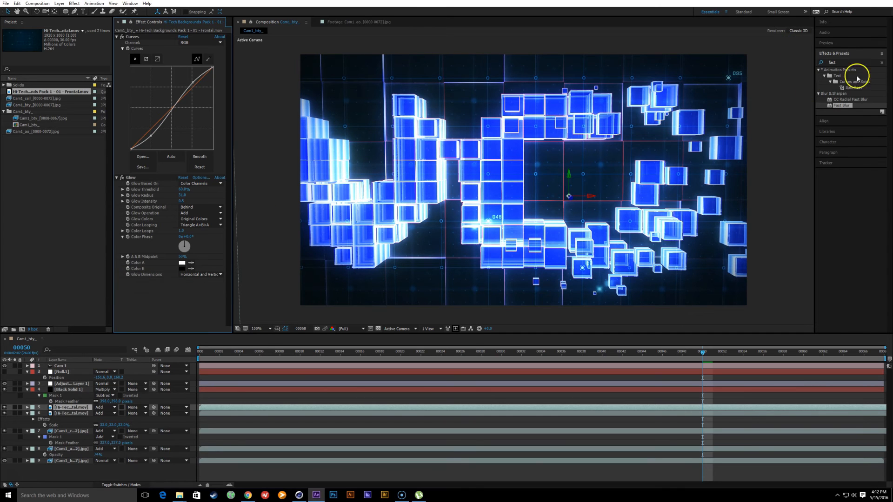
key(Delete)
Step: Apply FL Out Of Focus to the duplicated Hi-Tech layer with a radius of 3
click(841, 55)
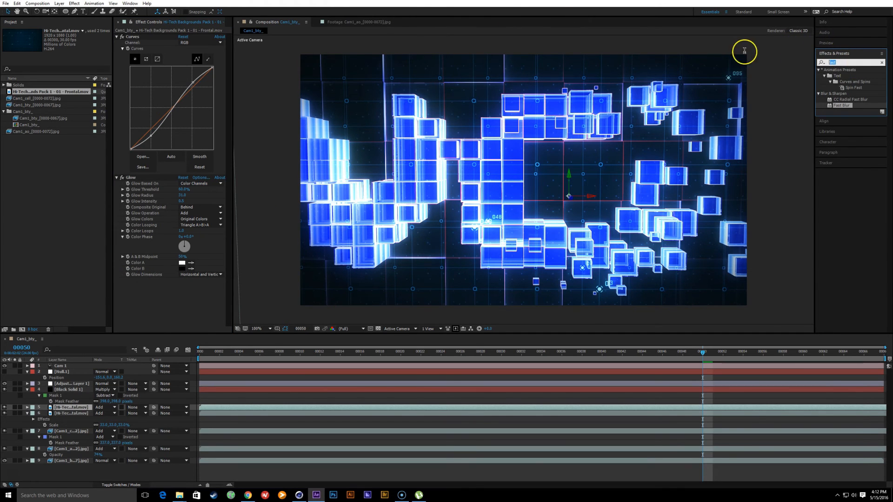
text(out of)
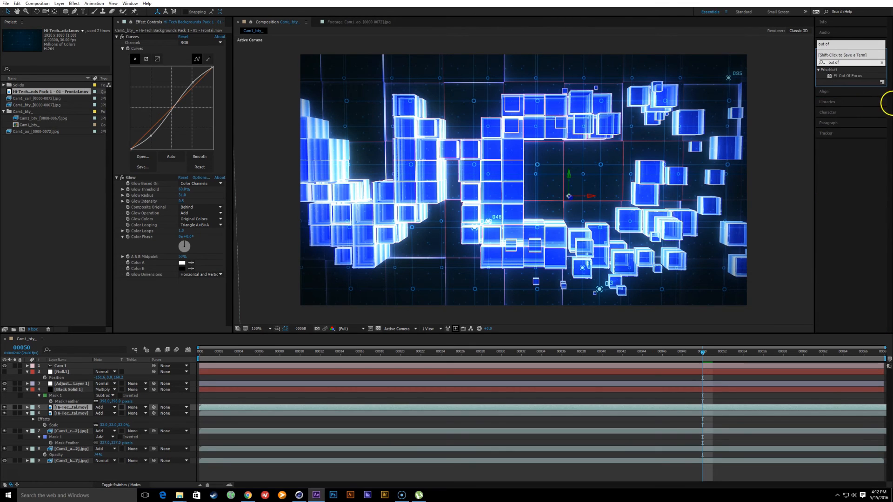
double_click(846, 76)
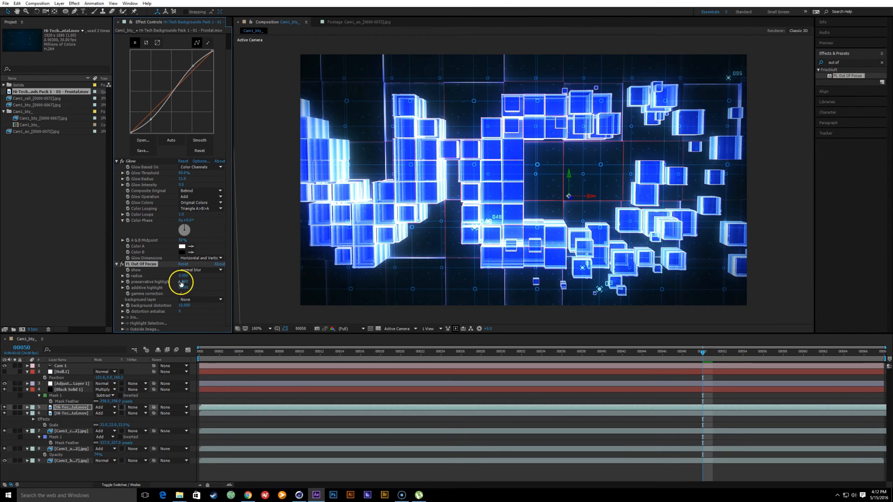
mouse_move(182, 278)
mouse_down()
mouse_move(192, 276)
mouse_move(183, 276)
mouse_up()
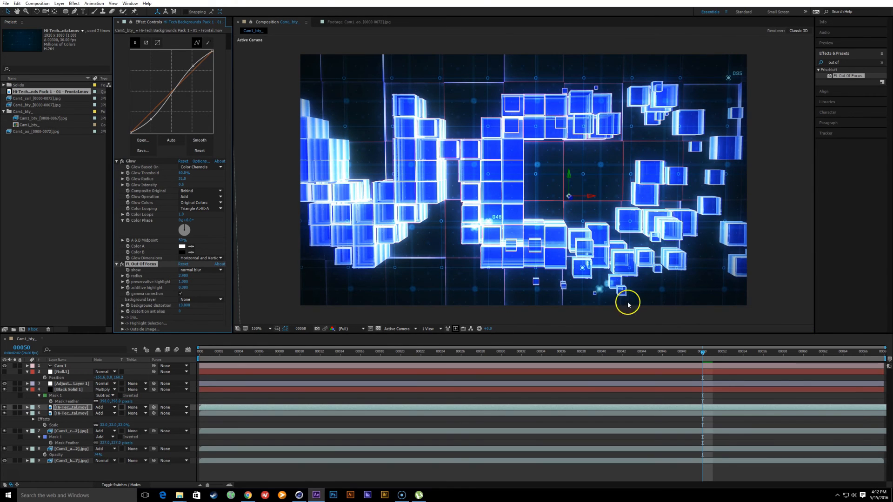
click(181, 276)
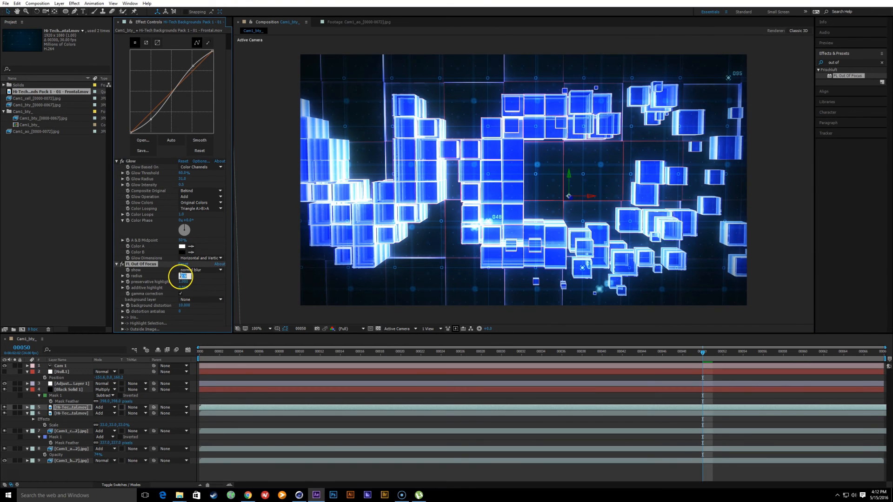
text(3)
key(Return)
scroll(490, 274, up, 1)
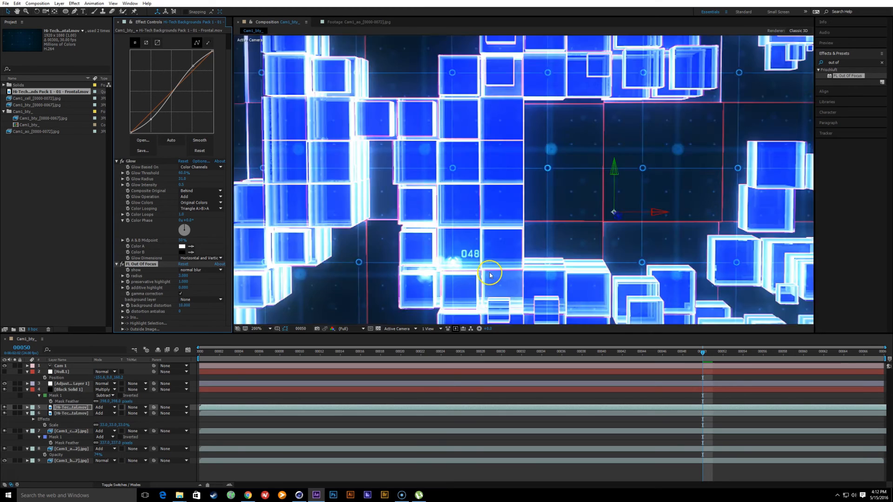
scroll(489, 273, down, 1)
scroll(693, 247, down, 1)
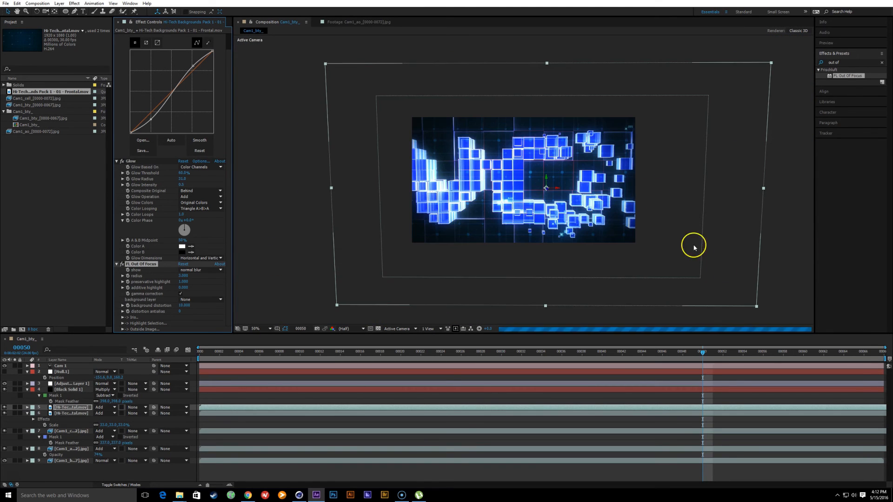
Step: Scrub through the composition and preview it from the first frame to check the layered Hi-Tech background against the voxel text
click(789, 292)
scroll(781, 290, up, 1)
drag(215, 352, 574, 375)
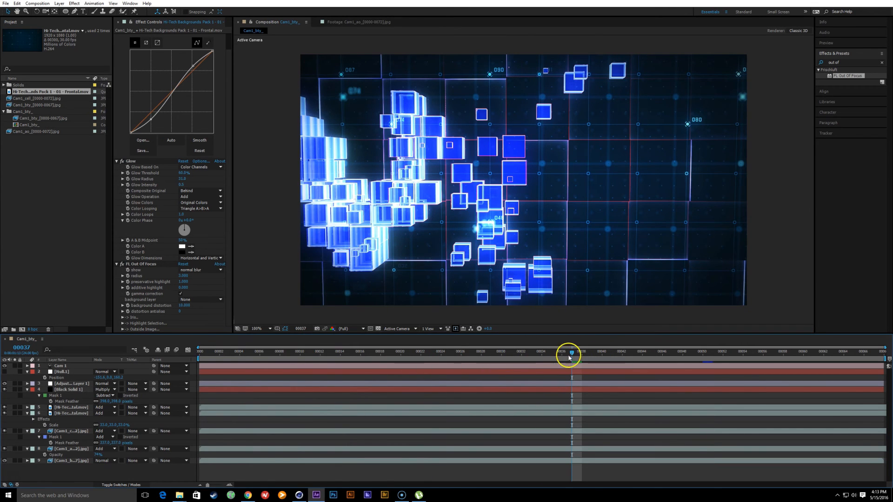
drag(570, 358, 664, 353)
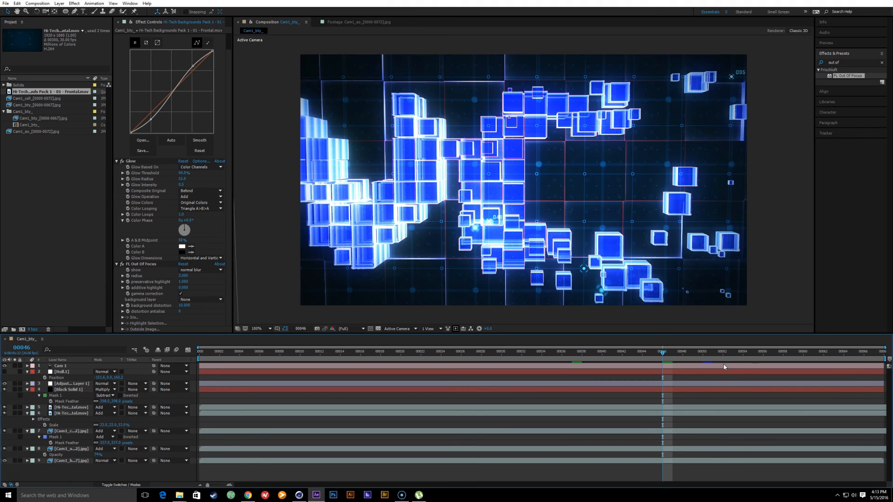
key(Home)
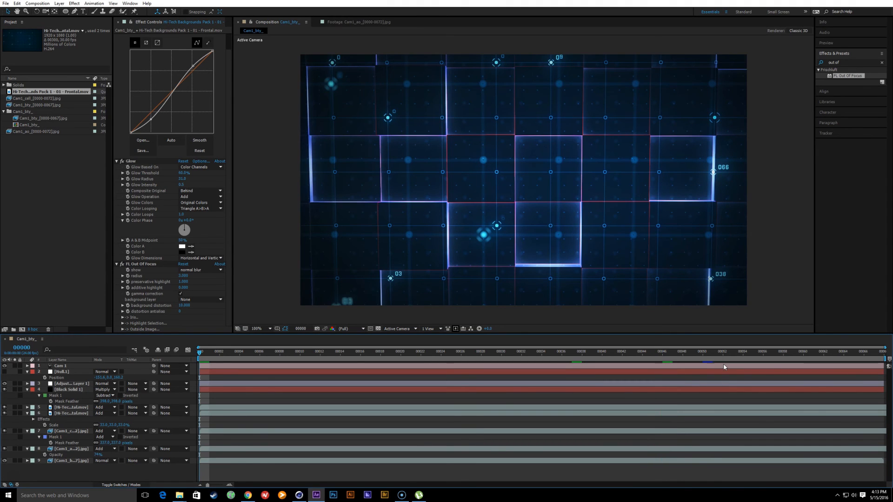
key(space)
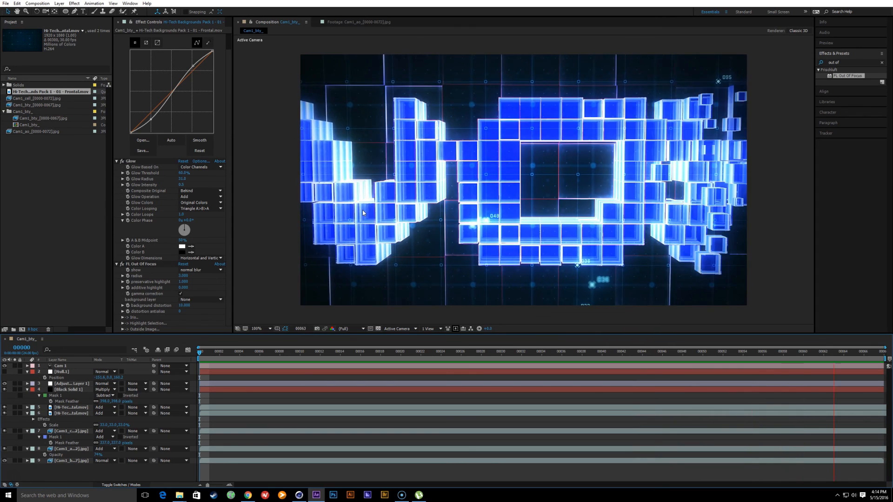
key(space)
drag(233, 351, 631, 379)
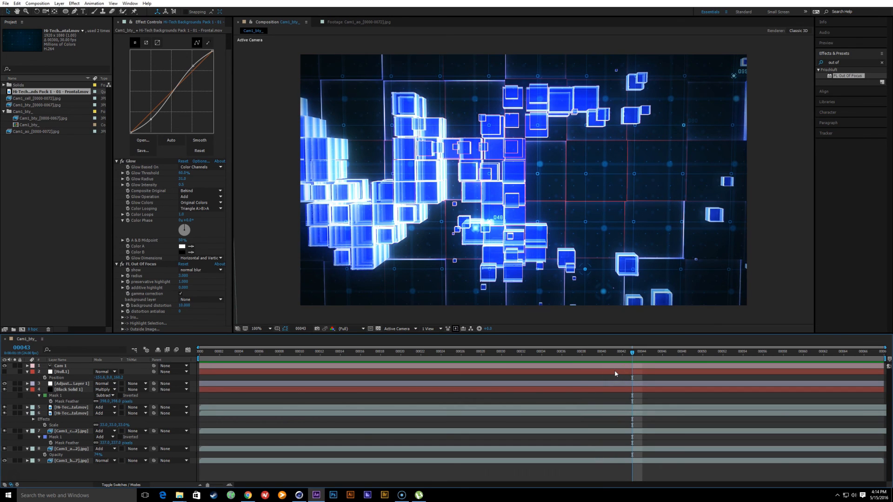